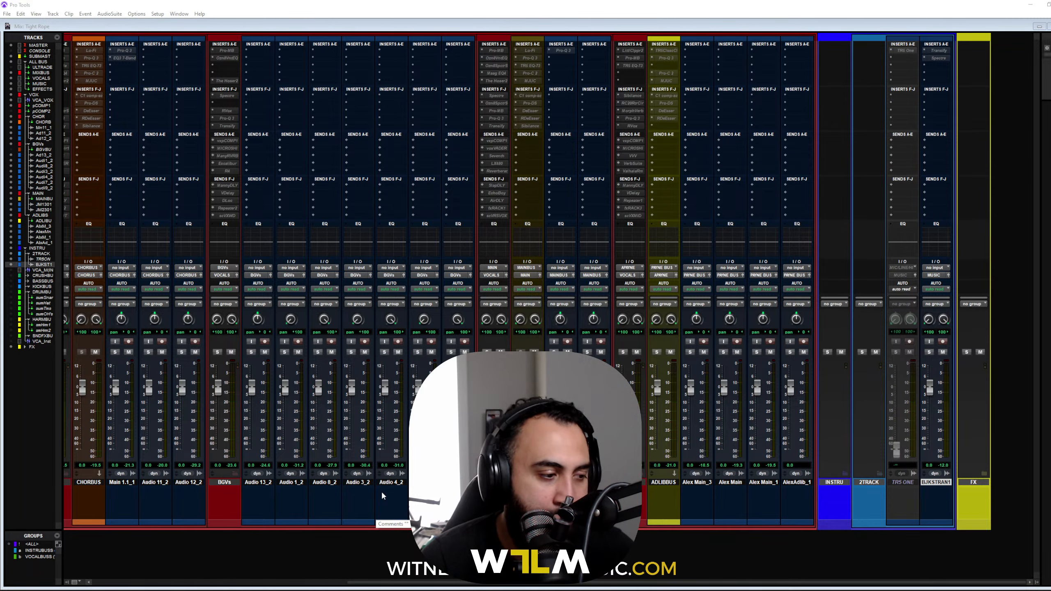
Step: In the Edit window, set the Audio 8_2 and Audio 1_2 background vocal tracks to small height
key("ctrl+equal")
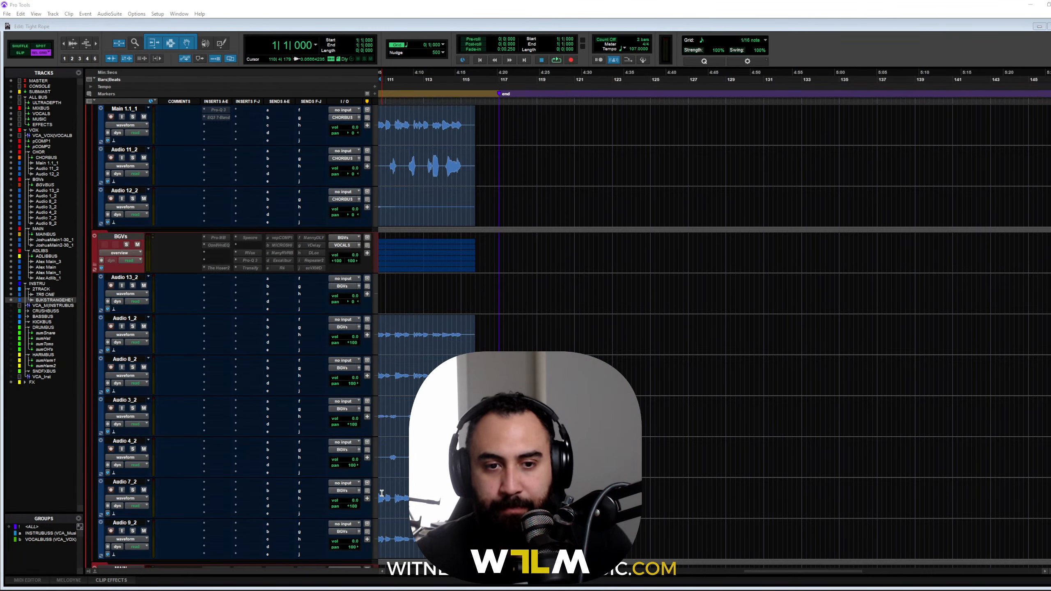
scroll(591, 356, "left", 5)
scroll(494, 305, "down", 3)
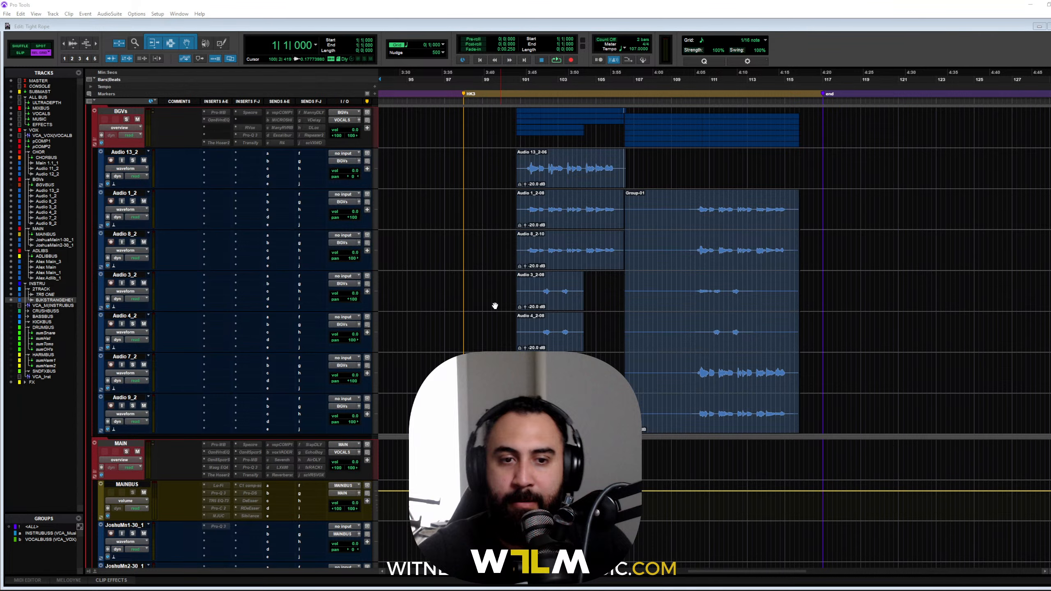
left_click(376, 257)
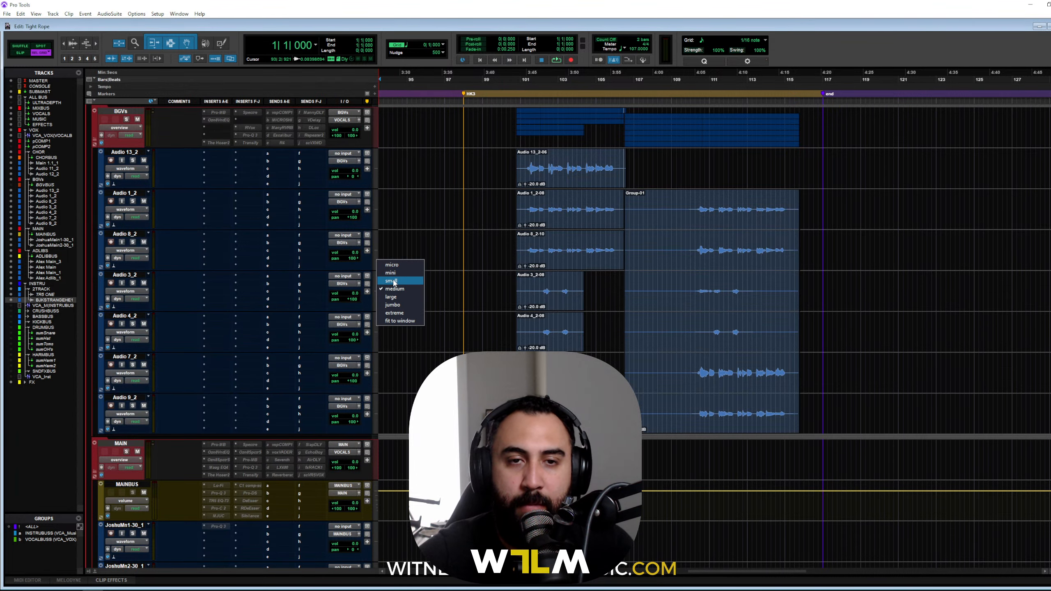
left_click(394, 281)
scroll(379, 396, "up", 3)
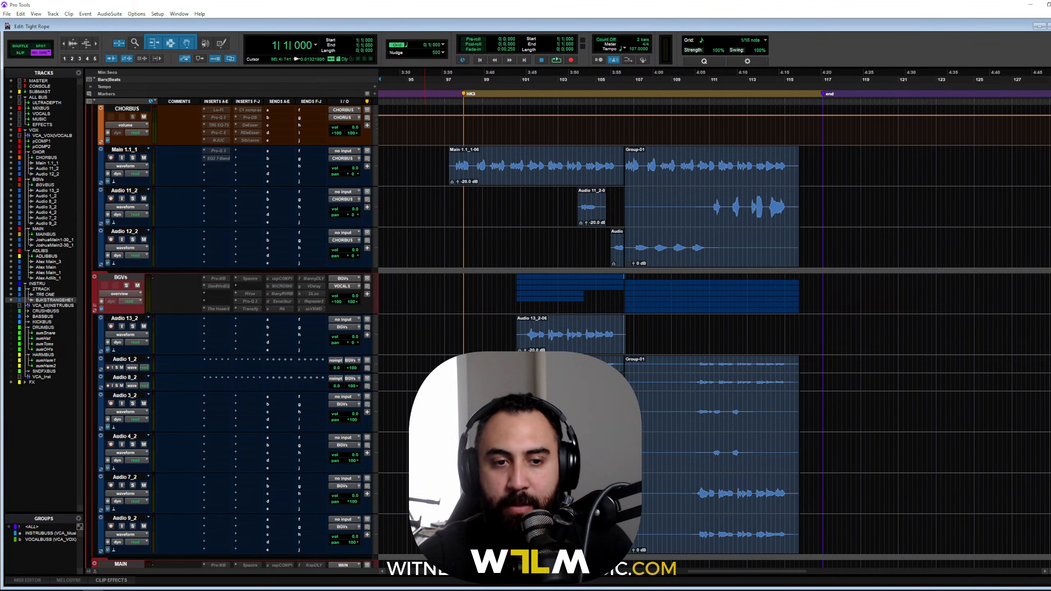
left_click(373, 338)
left_click(388, 363, "alt")
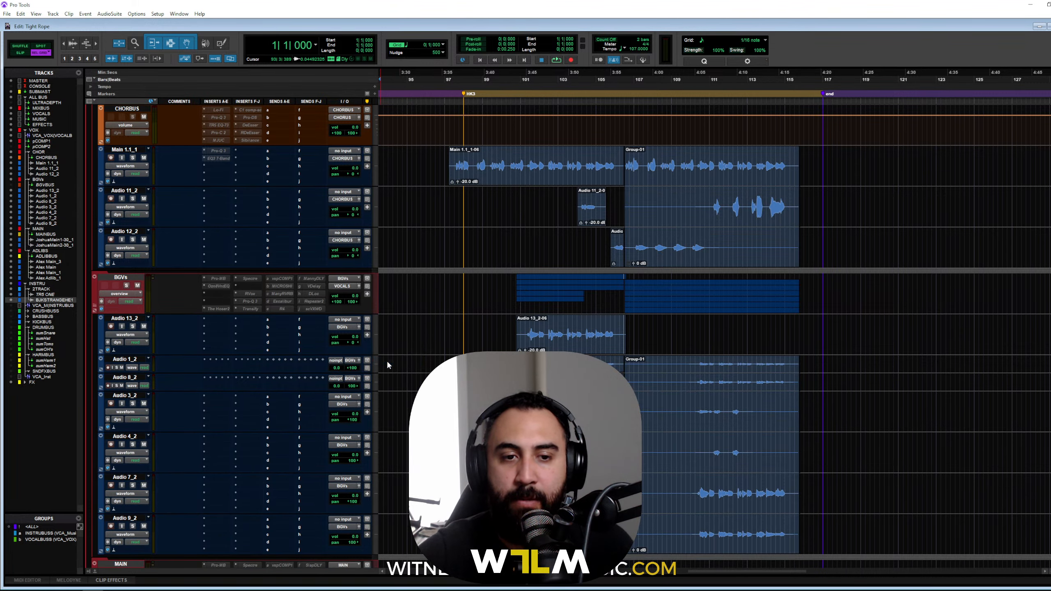
scroll(553, 396, "down", 3)
Step: Zoom the timeline out with R to show the arrangement from the song's start
key("r")
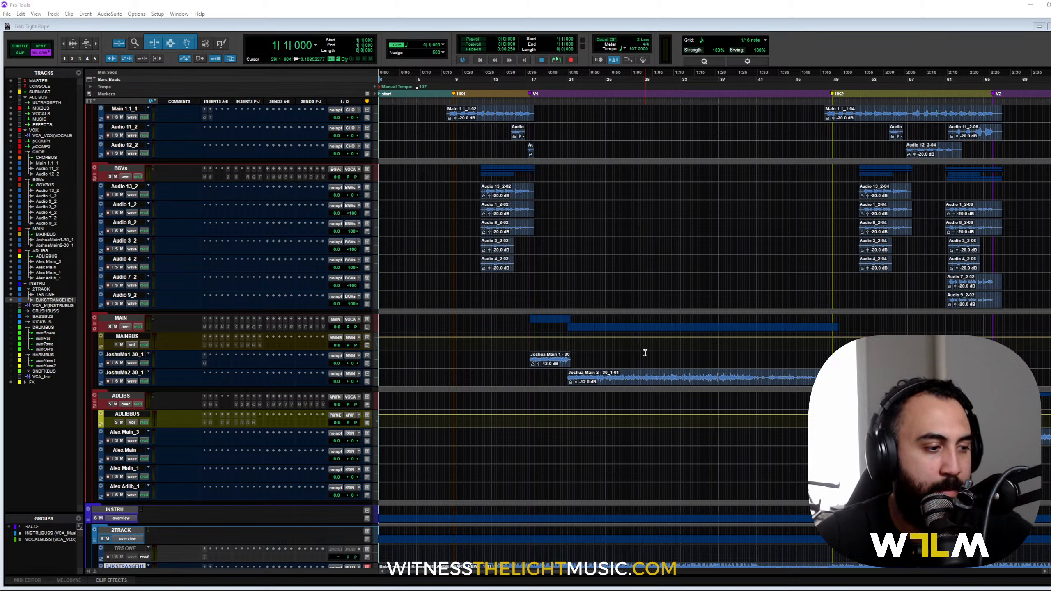
Step: Switch to the Mix window, scrolled left to the MASTER, SUBMAST, ALL BUS and MIXBUS strips
key("ctrl+equal")
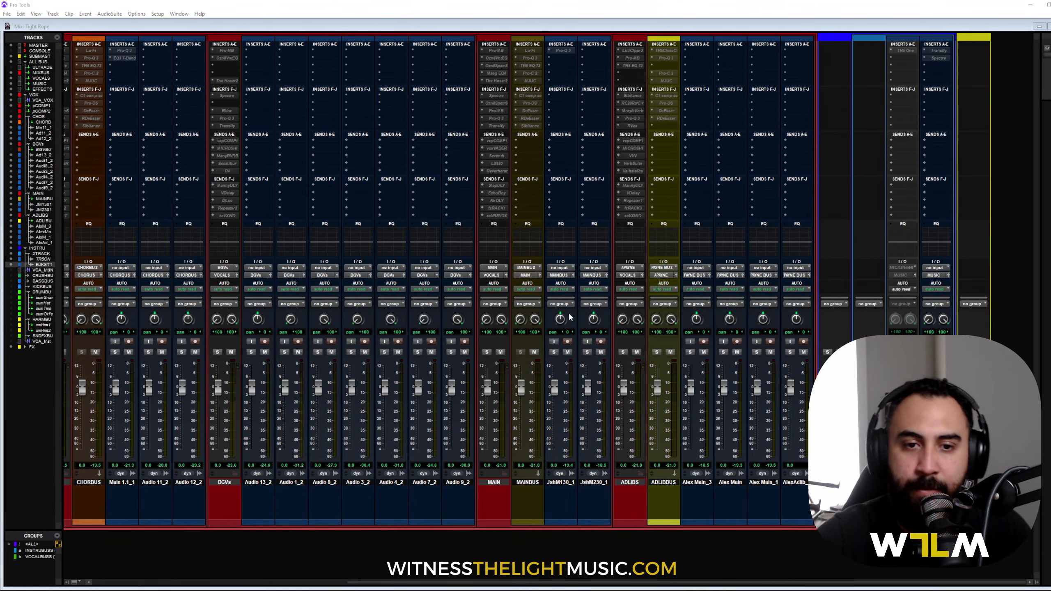
scroll(565, 314, "left", 10)
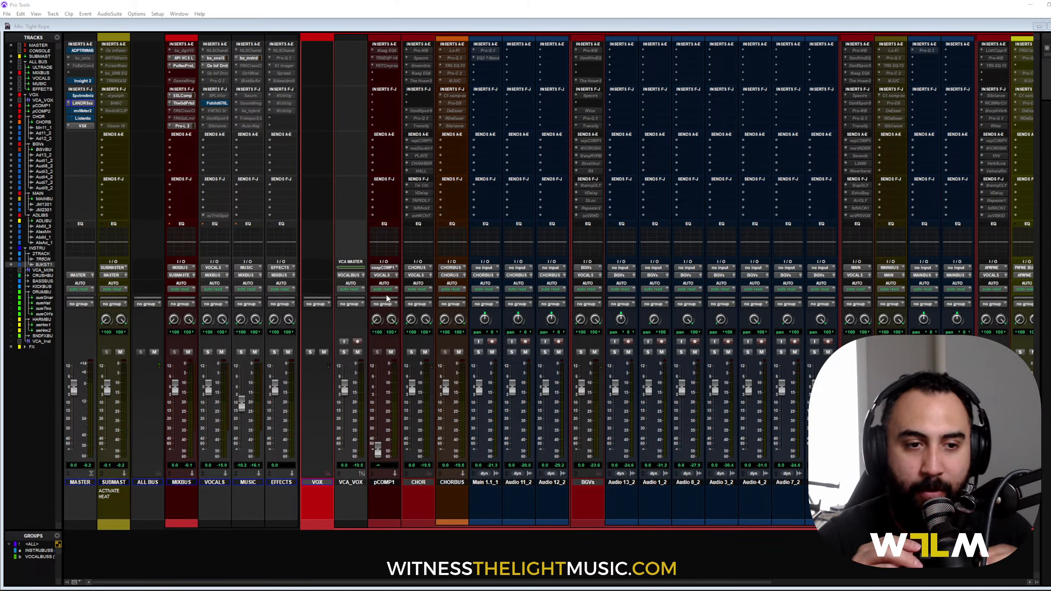
Step: Collapse the VOX folder, click through the VOX, INSTRU and BJKSTRAN1 tracks, and open bx_masterdesk on MUSIC
left_click(326, 472)
left_click(323, 483)
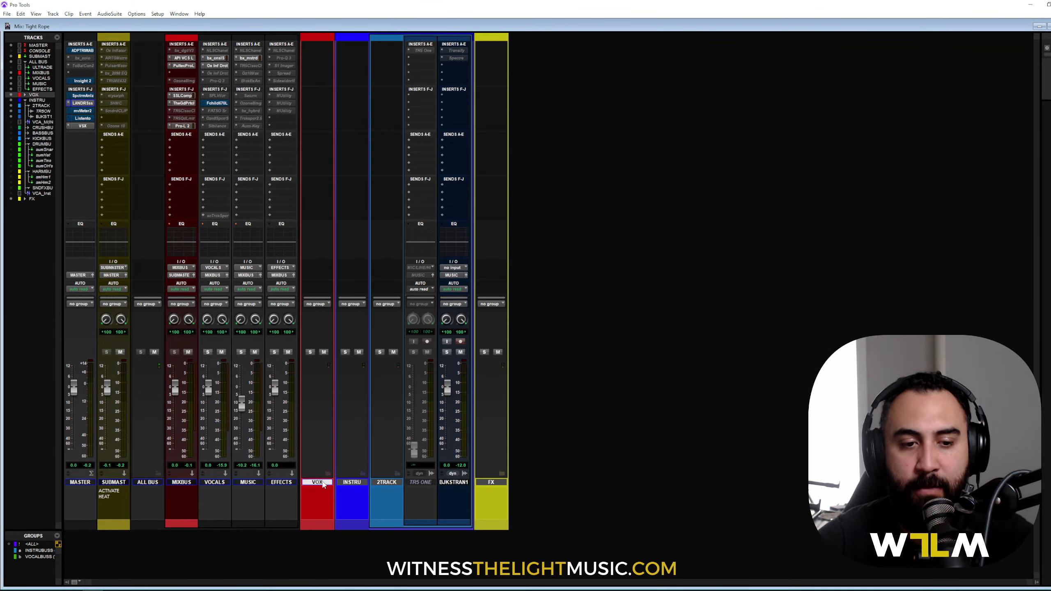
left_click(356, 483)
left_click(445, 483)
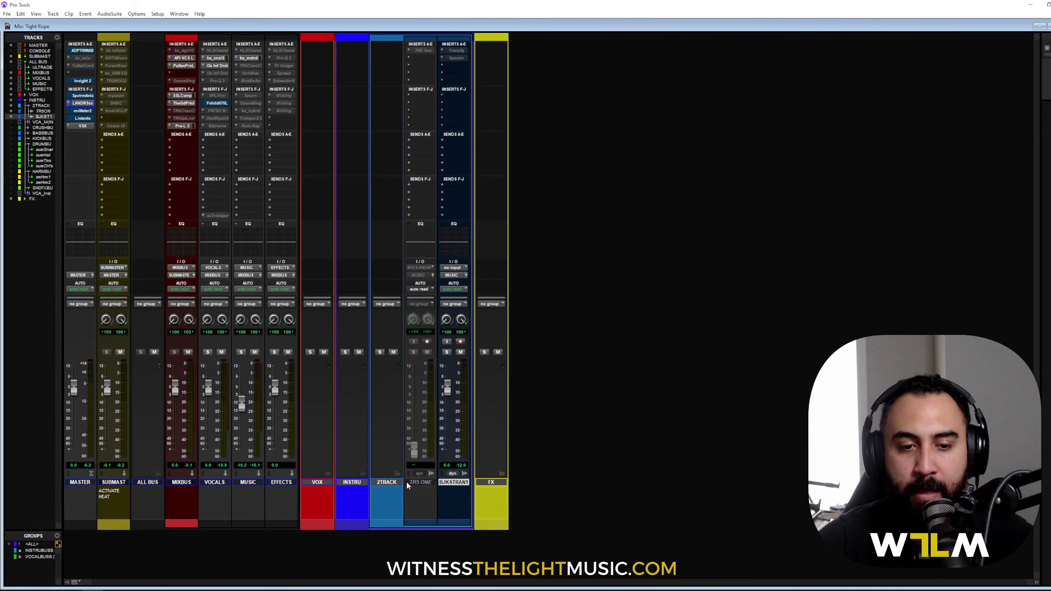
left_click(451, 483)
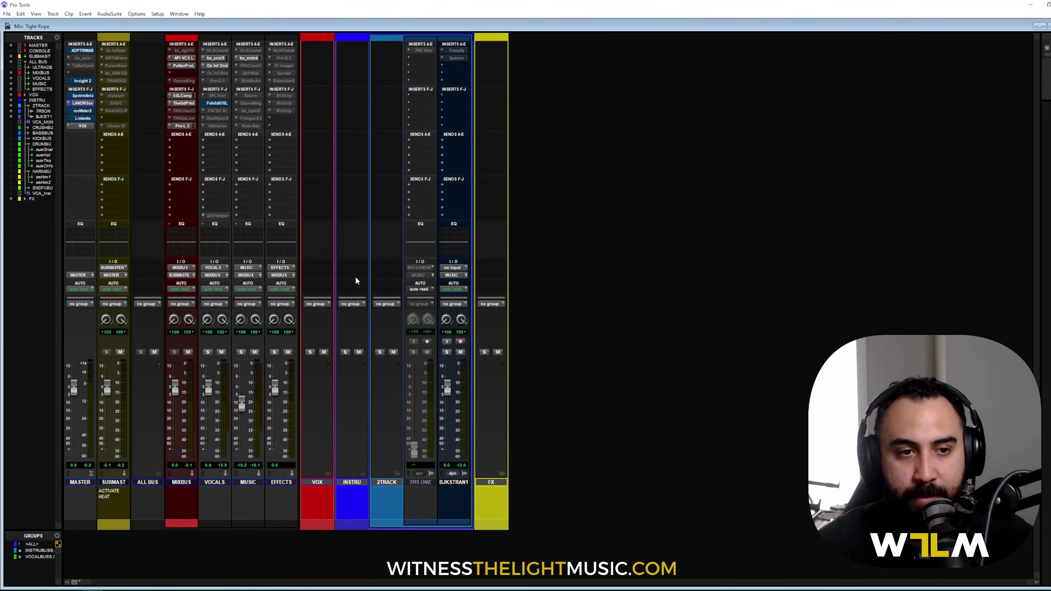
left_click(255, 59)
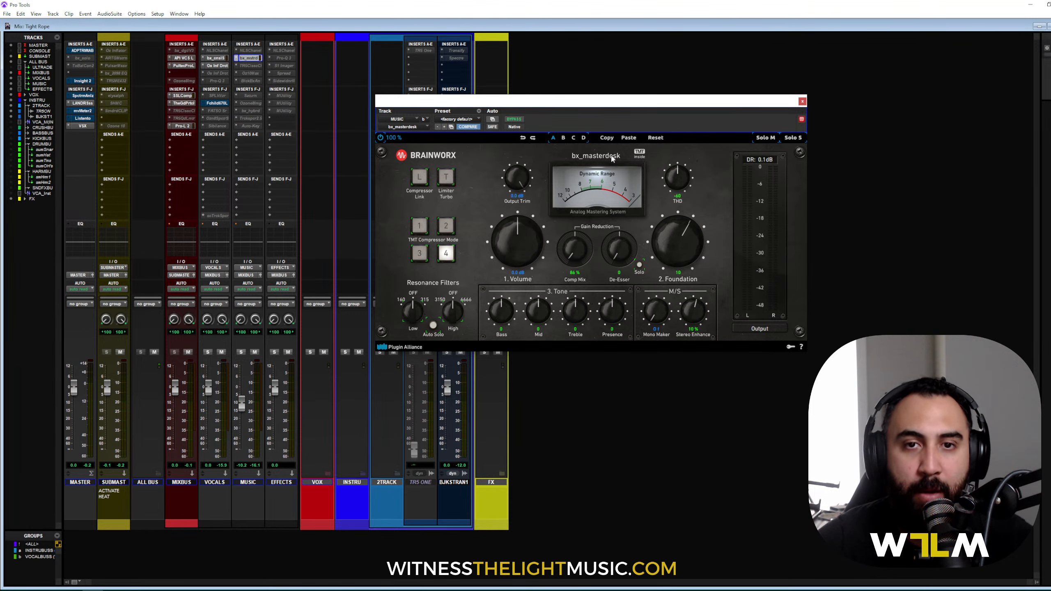
left_click_drag(591, 101, 577, 94)
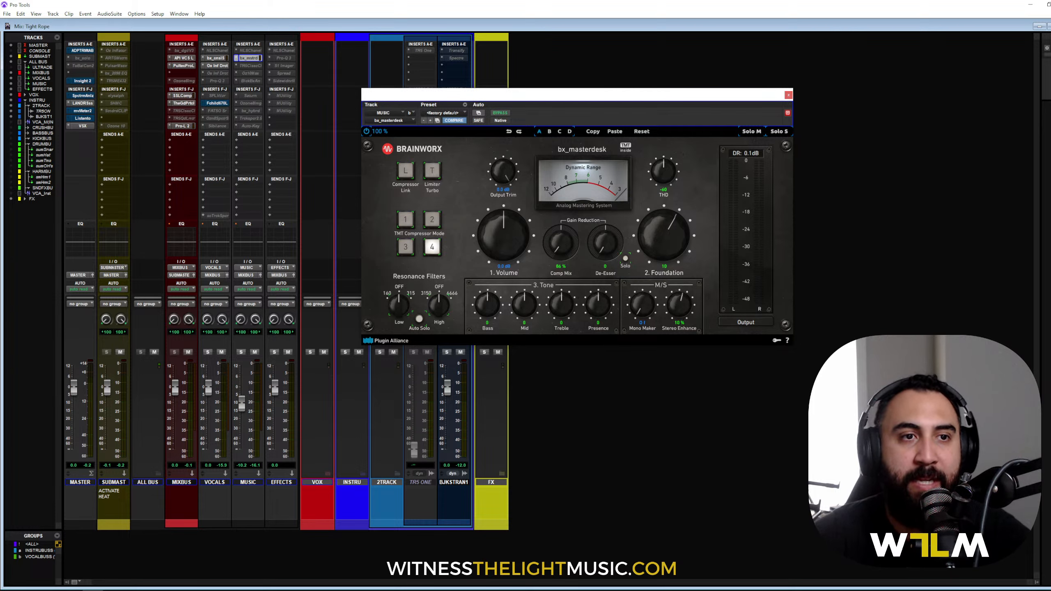
Step: Open the API Vision Channel Strip on the MIXBUS insert, with its window moved aside
left_click(181, 57)
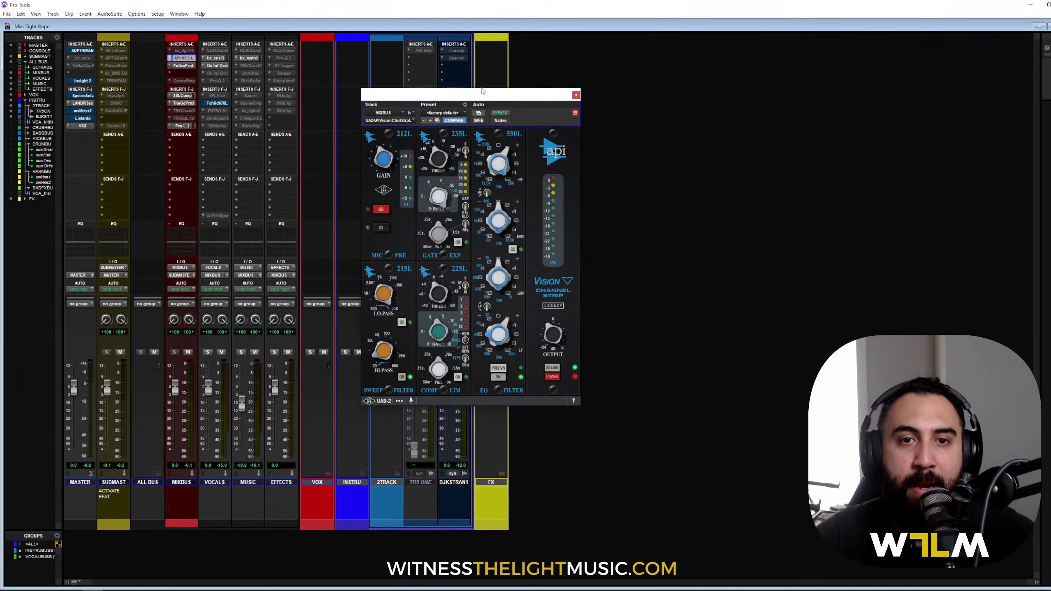
left_click_drag(482, 91, 582, 54)
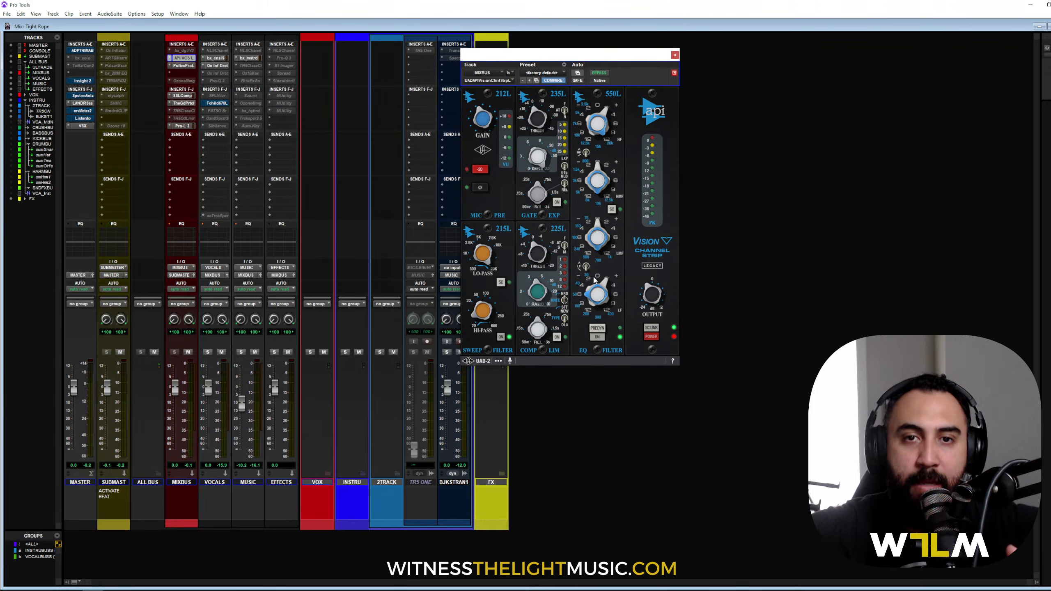
Step: Review the MIXBUS Pultec-Pro Legacy EQ, then open the SSLComp G-Master Buss Compressor
left_click(182, 65)
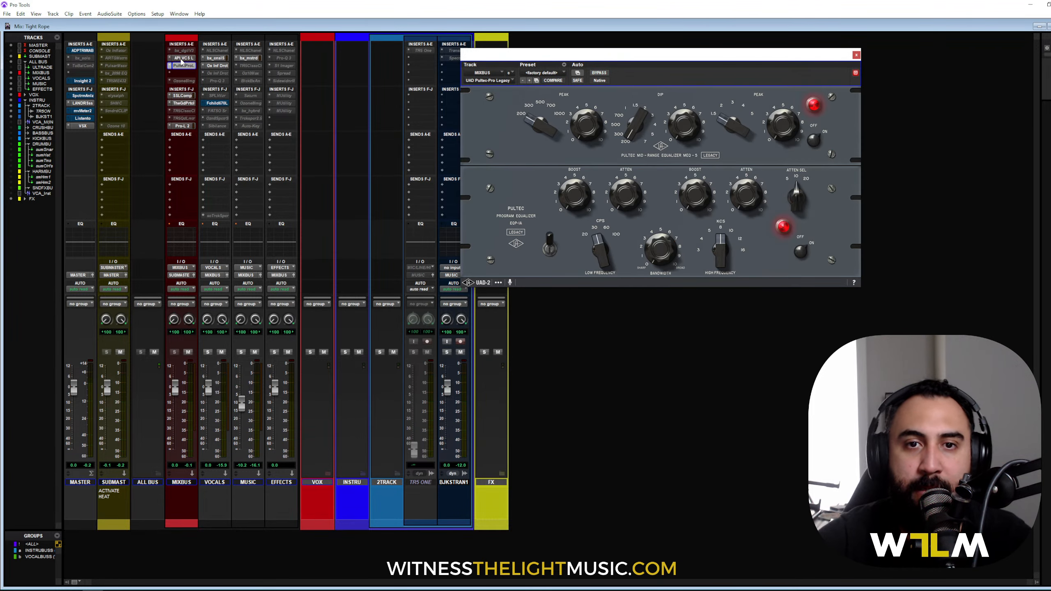
left_click_drag(683, 59, 607, 141)
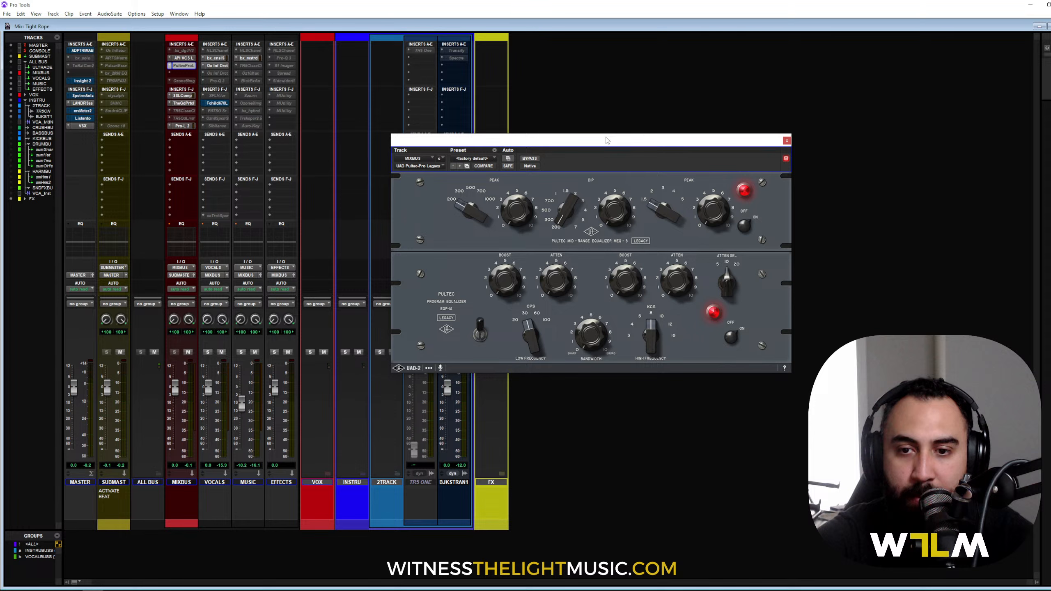
left_click(181, 96)
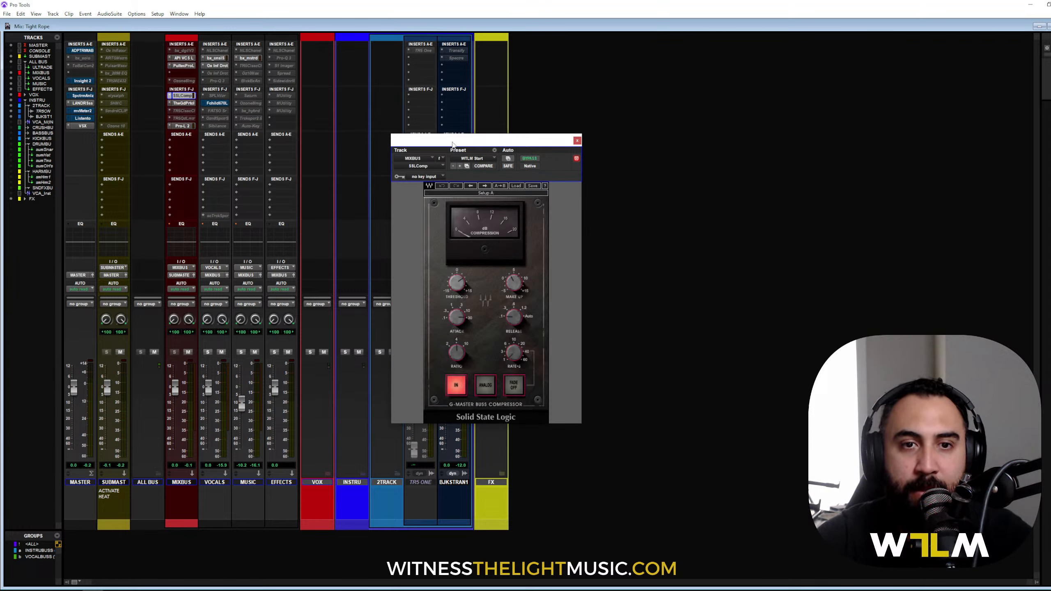
Step: Open The God Particle on the MIXBUS insert, showing its 30% amount, and reposition its window
left_click_drag(490, 139, 544, 90)
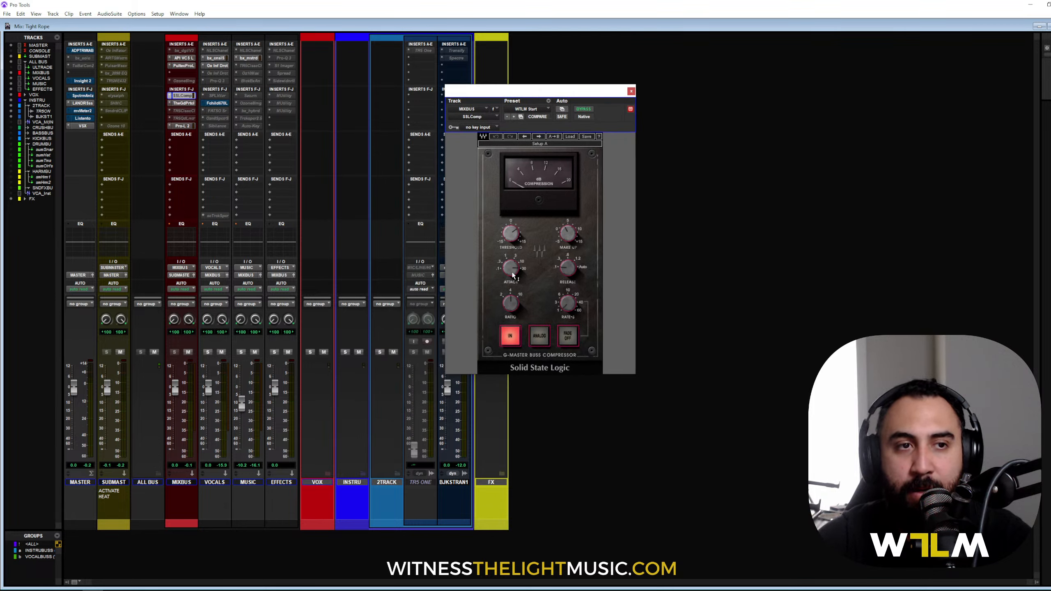
mouse_move(513, 275)
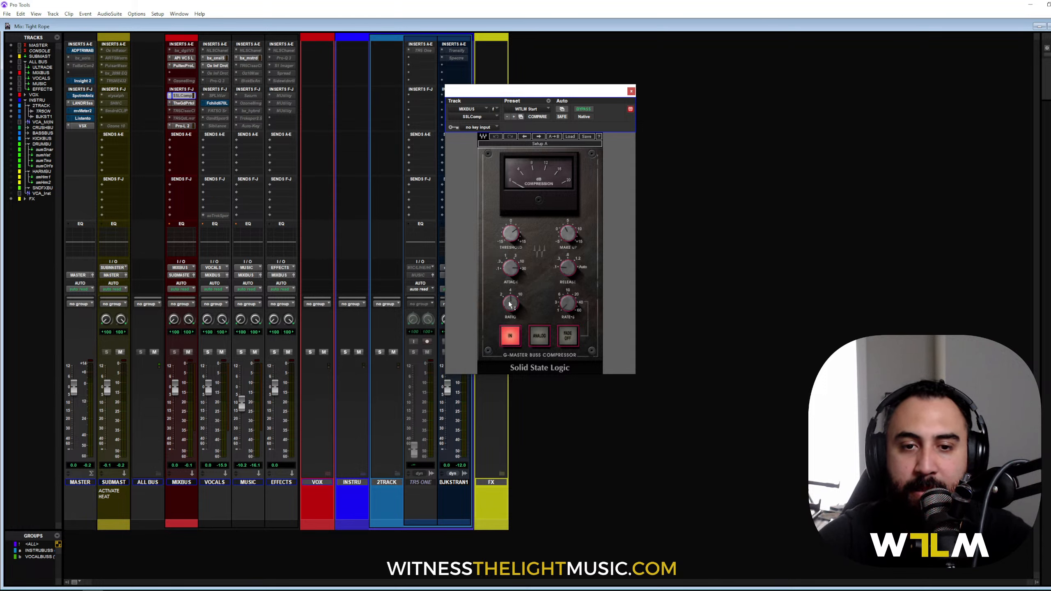
mouse_move(512, 306)
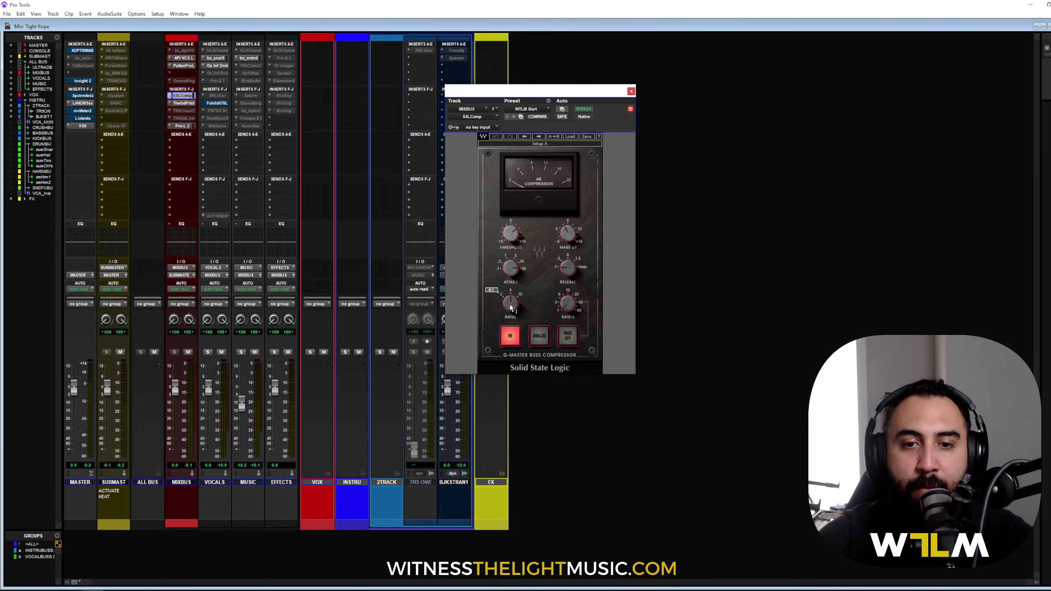
left_click(186, 104)
left_click_drag(622, 92, 582, 117)
mouse_move(517, 194)
left_mouse_down()
mouse_move(521, 176)
mouse_move(517, 209)
left_mouse_up()
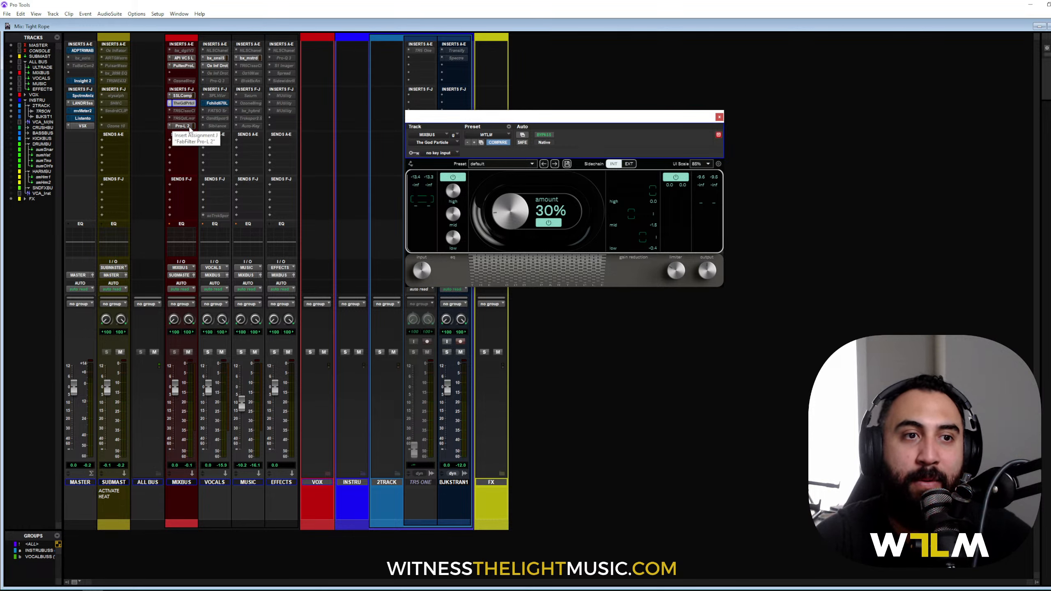
Step: Open the MIXBUS FabFilter Pro-L 2 limiter and set its gain to +3.0 dB
left_click(182, 126)
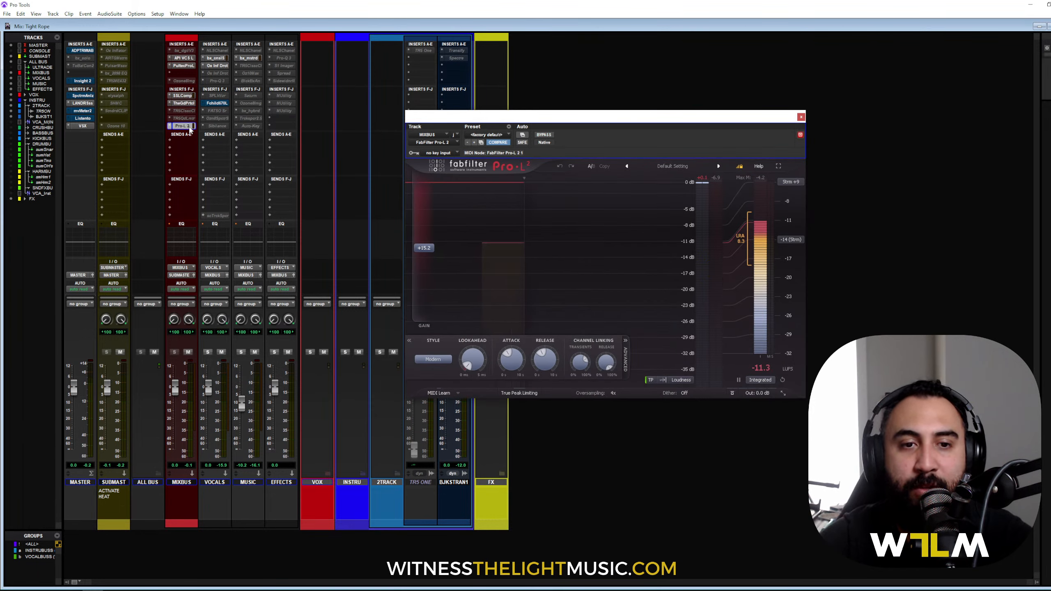
left_click_drag(423, 247, 427, 312)
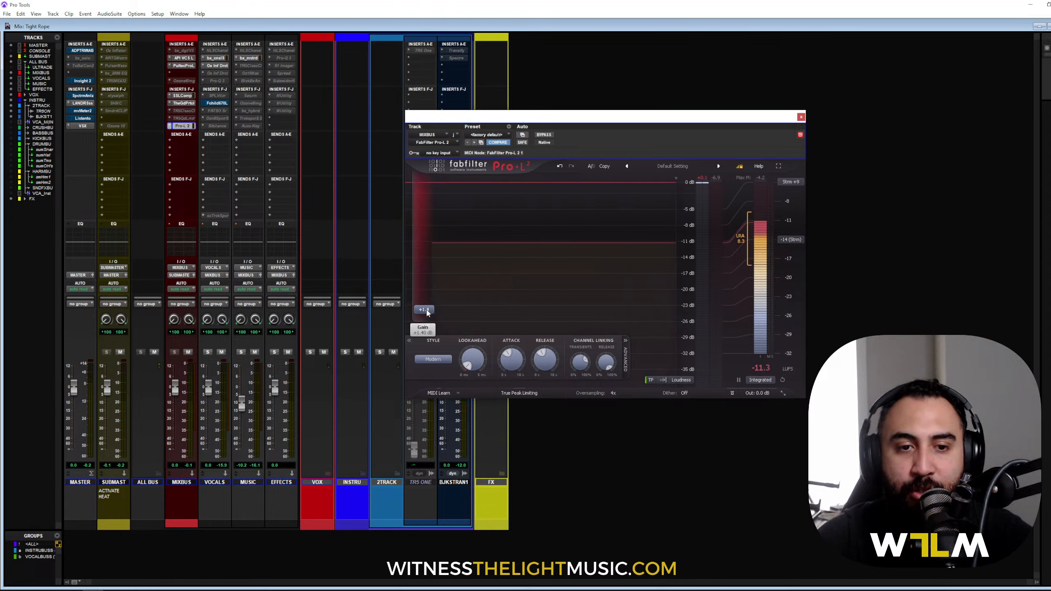
type("3")
key("Return")
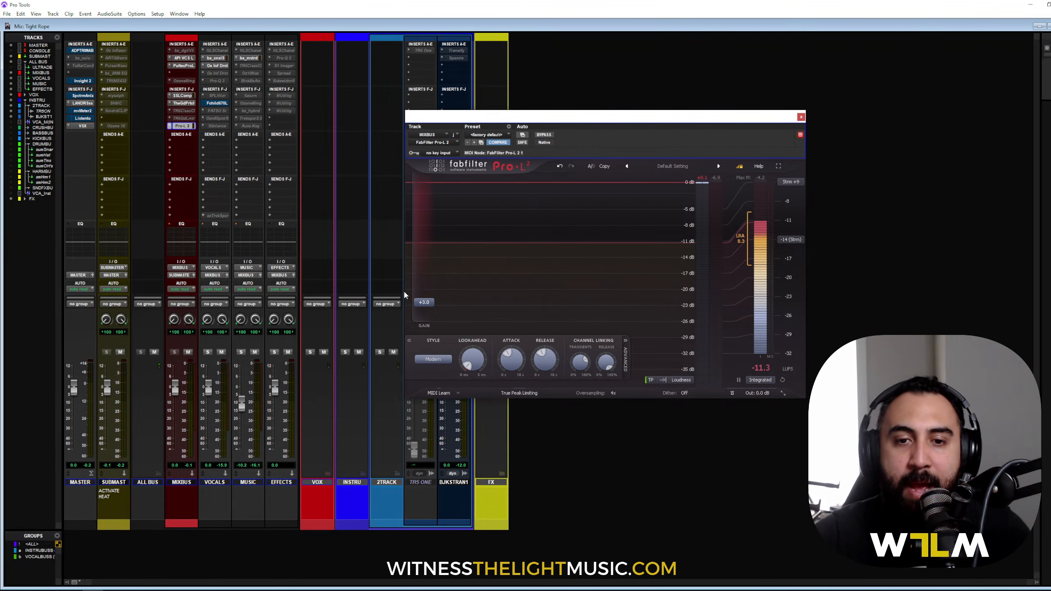
left_click_drag(612, 118, 593, 101)
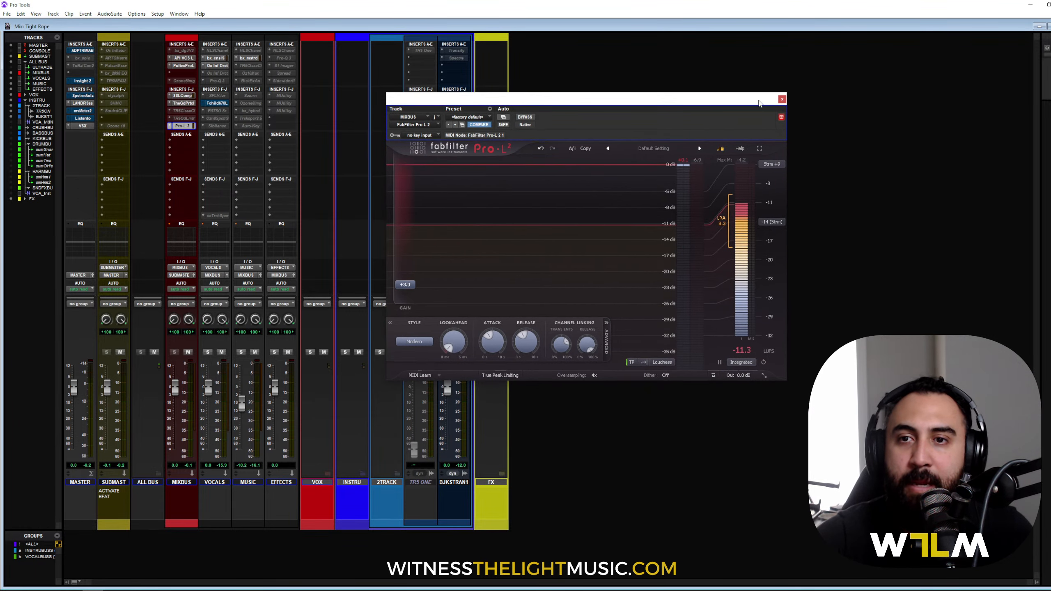
Step: Close the limiter, zoom the Edit window out to the whole song, and play it back with the mixer showing
left_click(782, 100)
key("ctrl+equal")
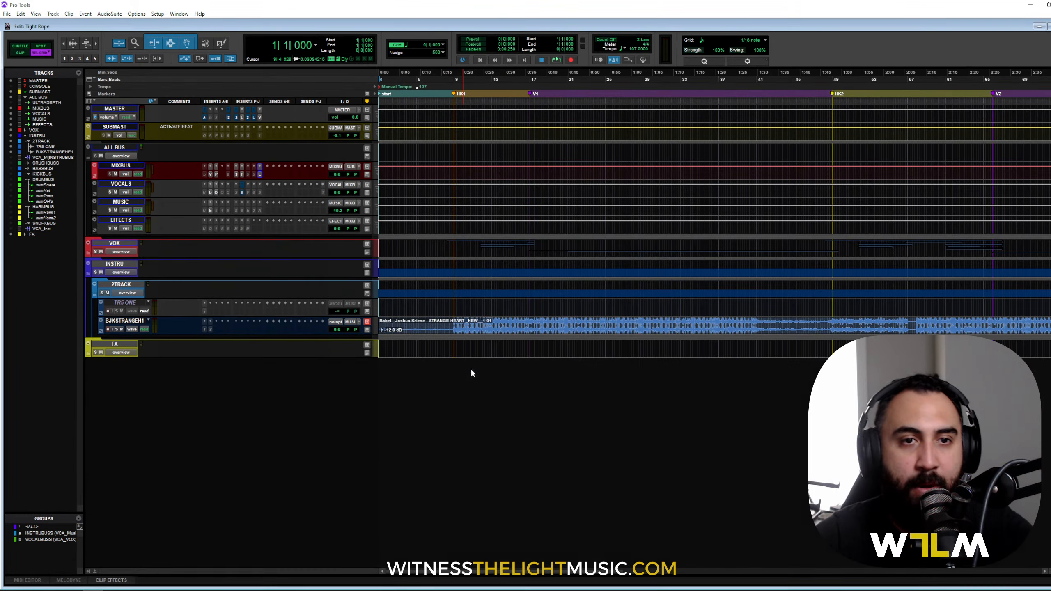
key("r")
key("r")
key("r")
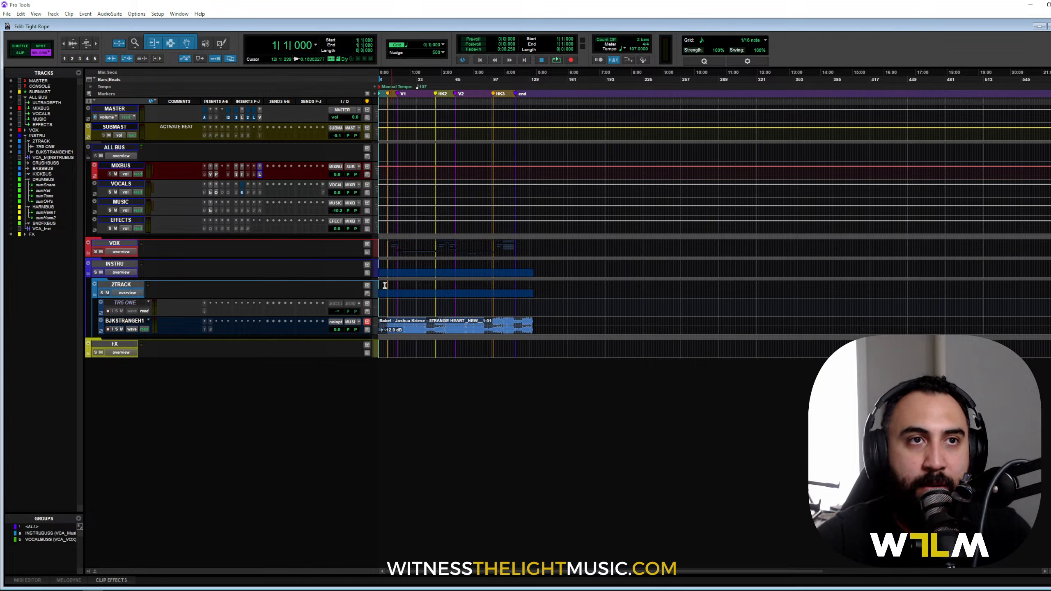
key("space")
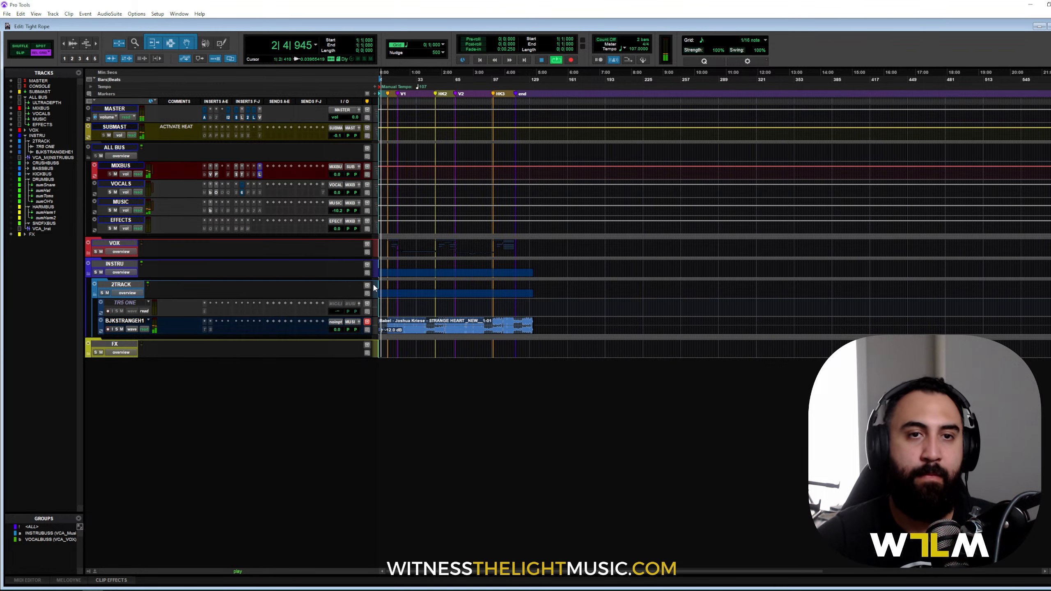
key("ctrl+equal")
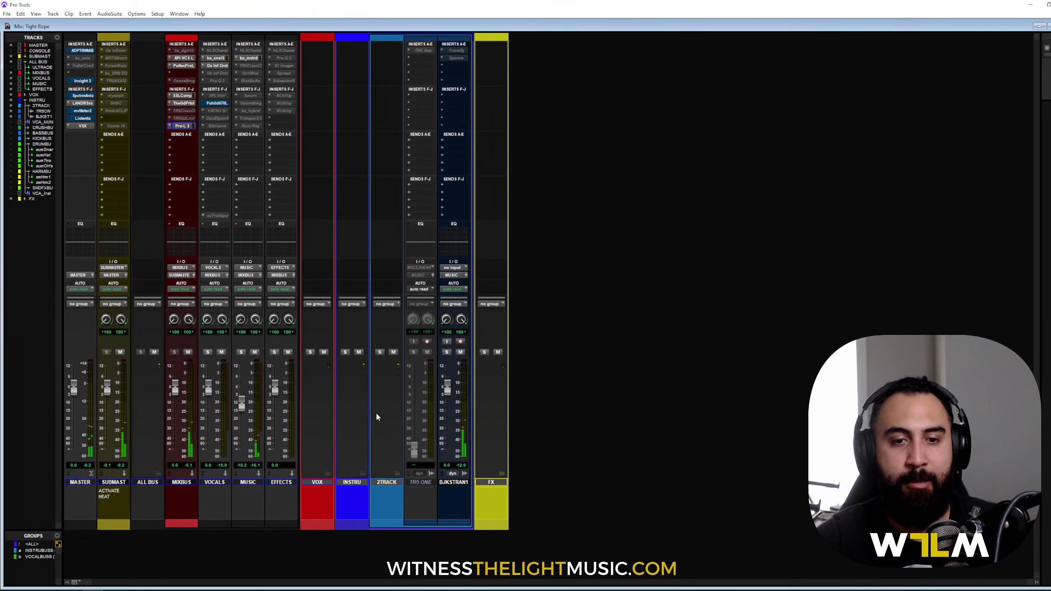
Step: Reset the MUSIC fader to 0 dB, mute the VOCALS bus, and return to the Edit window
left_click(240, 405, "alt")
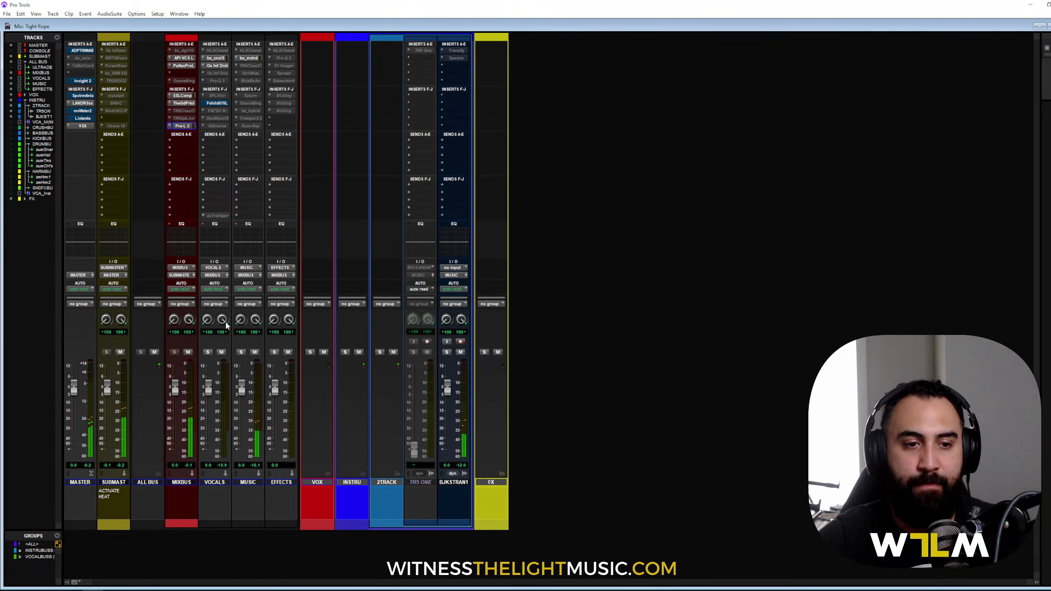
left_click(220, 352)
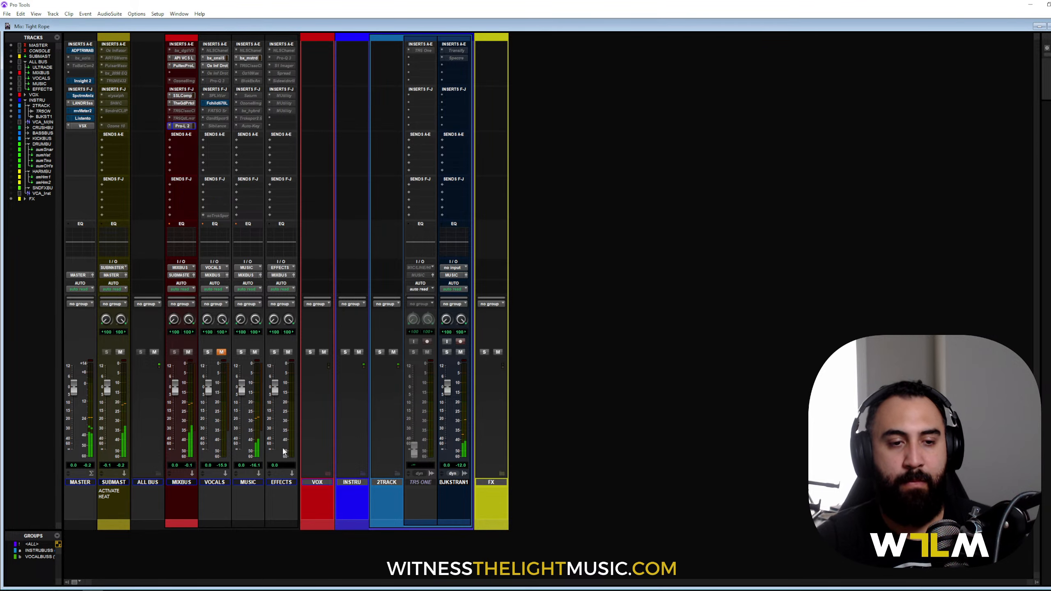
key("ctrl+equal")
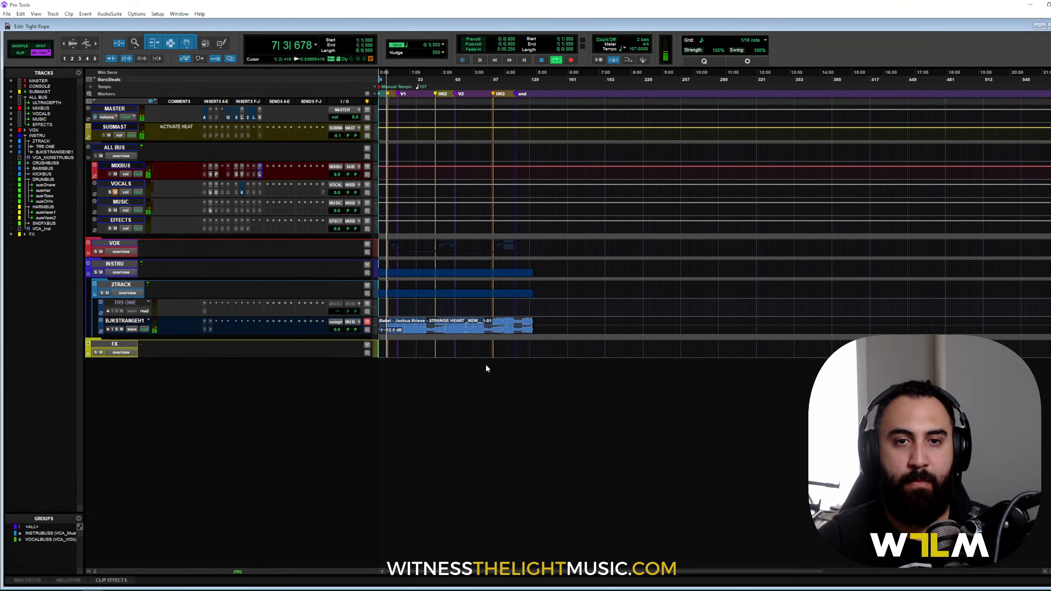
Step: Expand the VOX folder to reveal VCA_VOX, pCOMP1, CHOR, BGVs and MAIN, ending in the Mix window
left_click(88, 243)
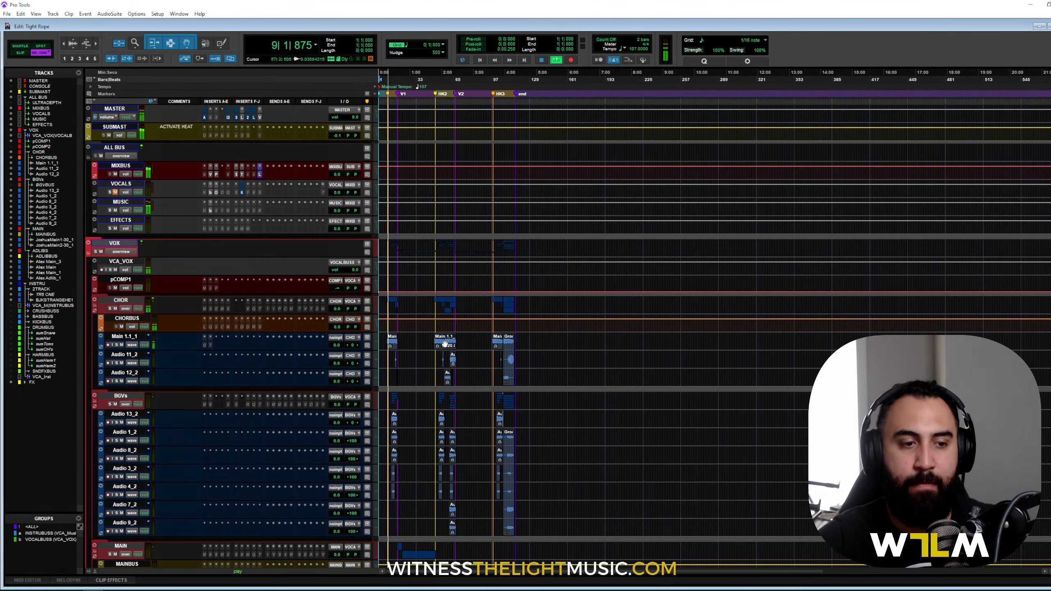
key("ctrl+equal")
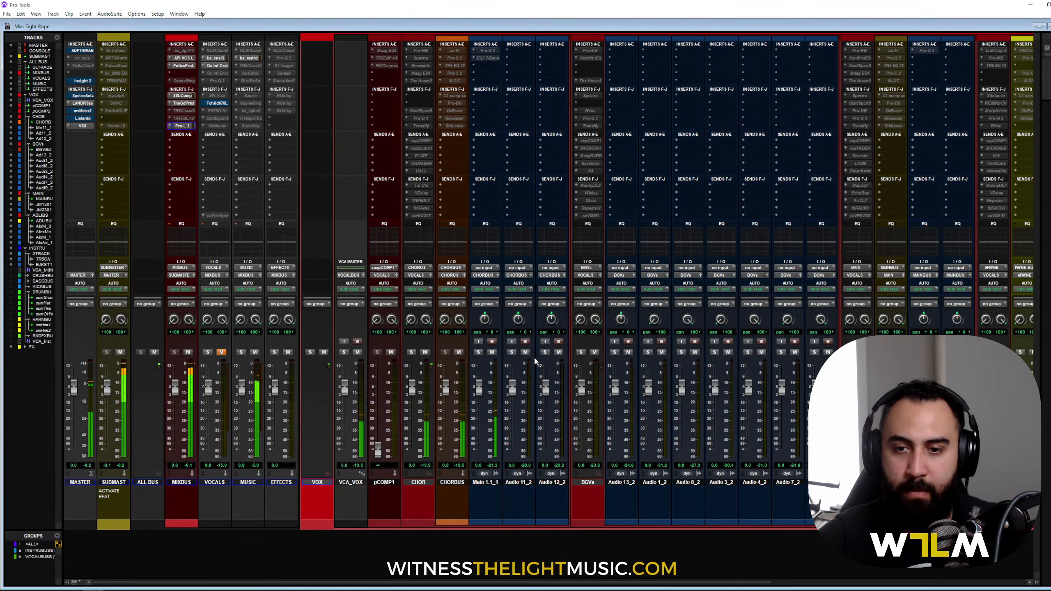
key("ctrl+equal")
scroll(521, 277, "down", 10)
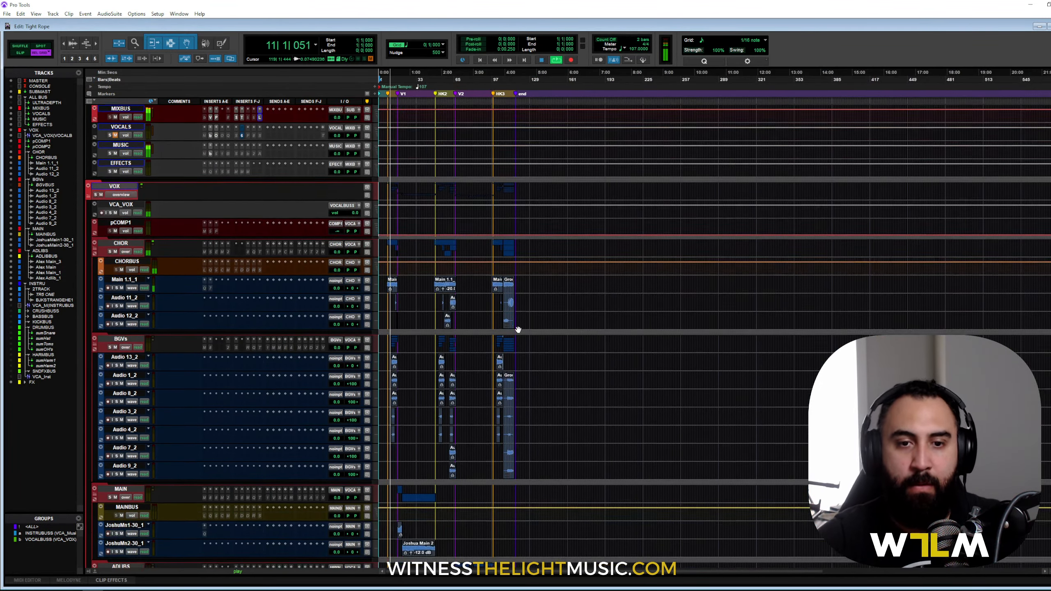
key("ctrl+equal")
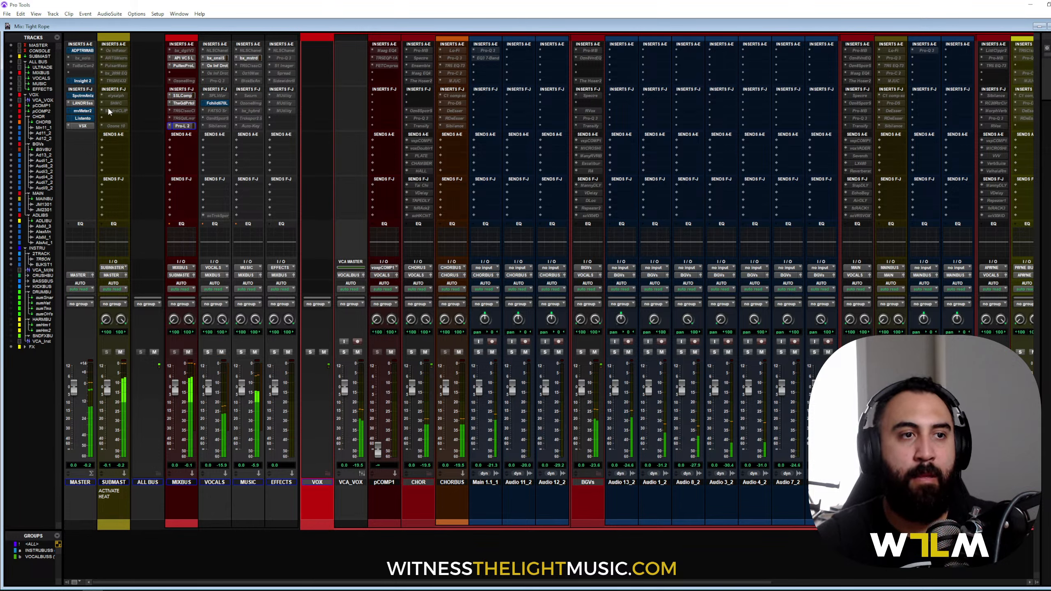
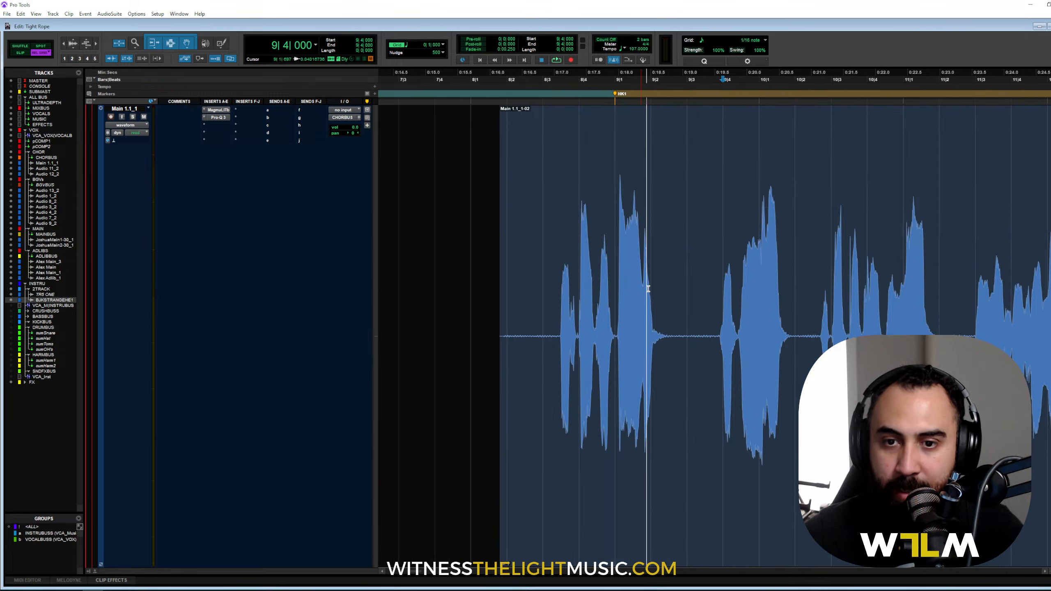
Step: Boost clip gain on the quiet word near 9|3|790, switch to Slip mode, and audition the phrase
left_click_drag(777, 330, 781, 346)
left_click_drag(697, 326, 785, 356)
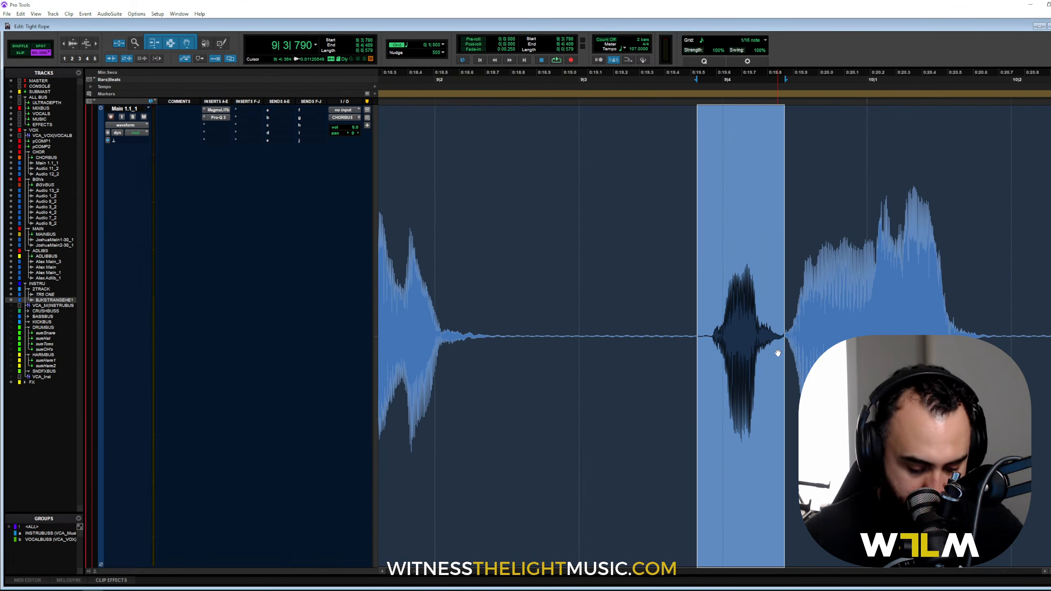
key("shift+super+Up")
key("shift+super+Up")
key("shift+super+Up")
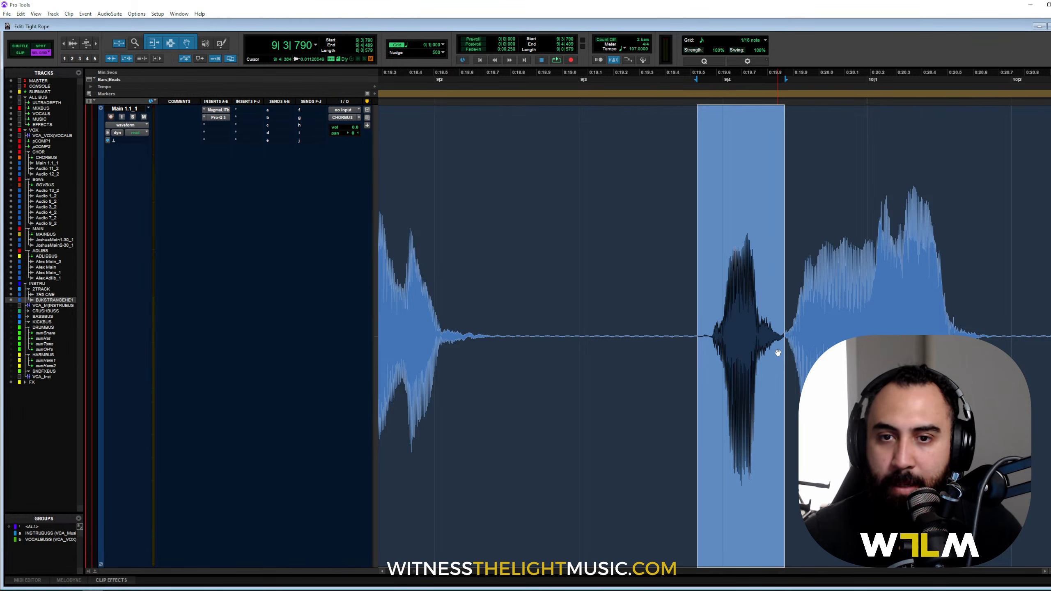
key("r")
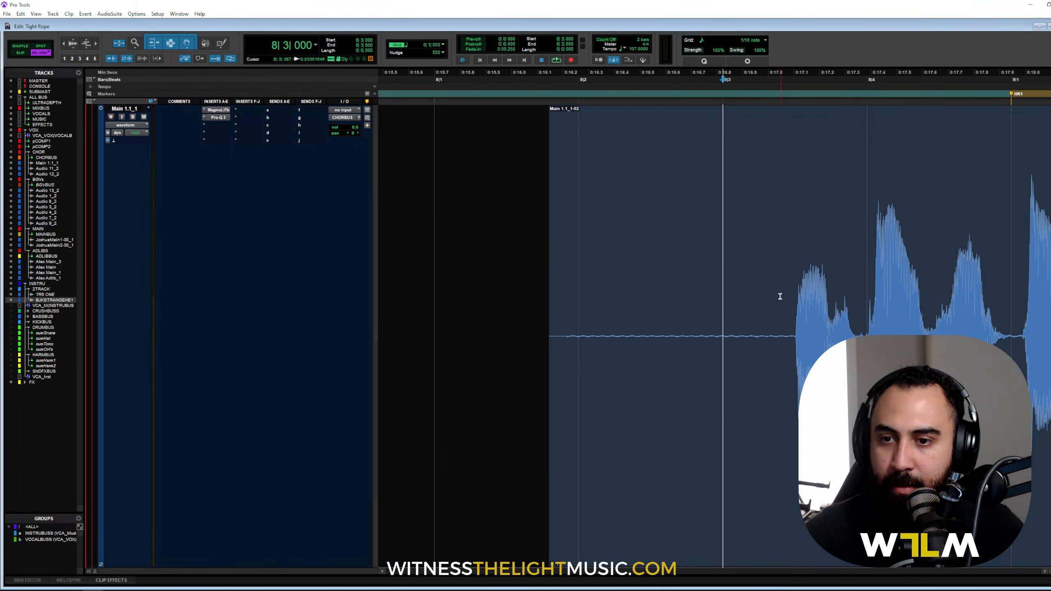
left_click(779, 296)
left_click(21, 53)
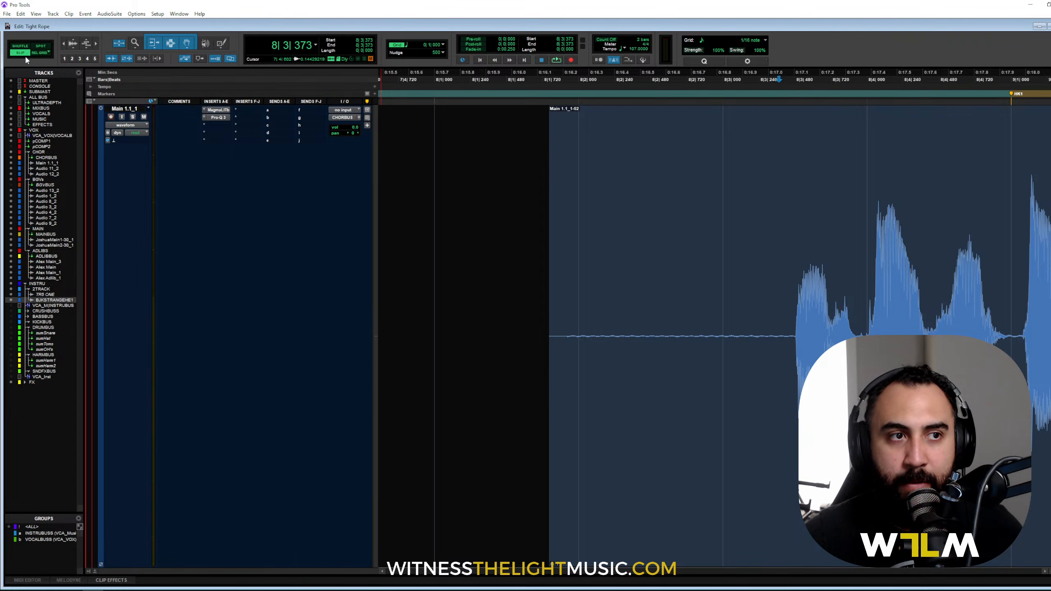
left_click_drag(775, 290, 865, 290)
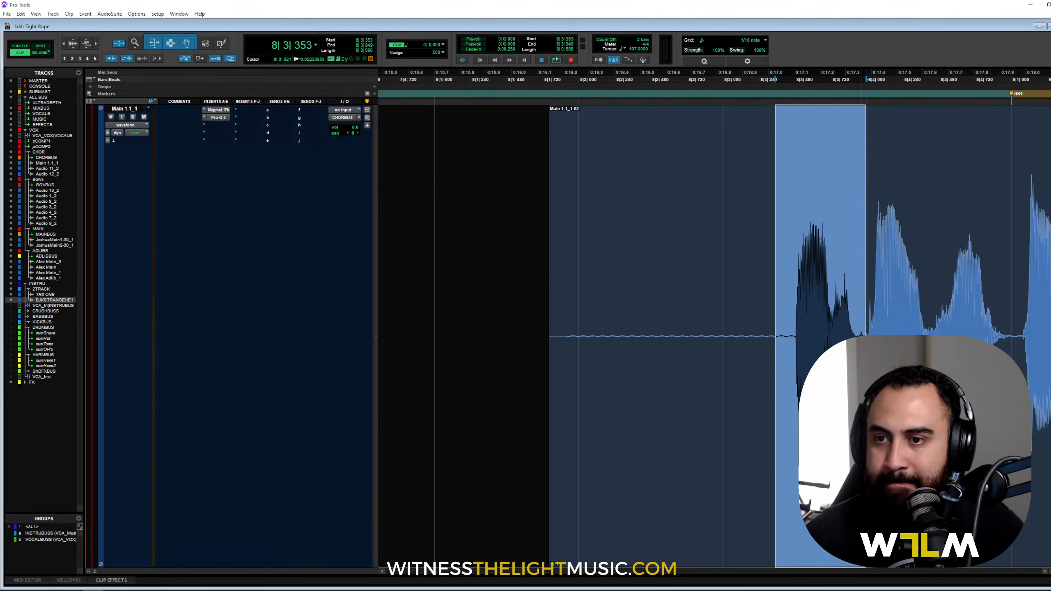
left_click(788, 290)
key("r")
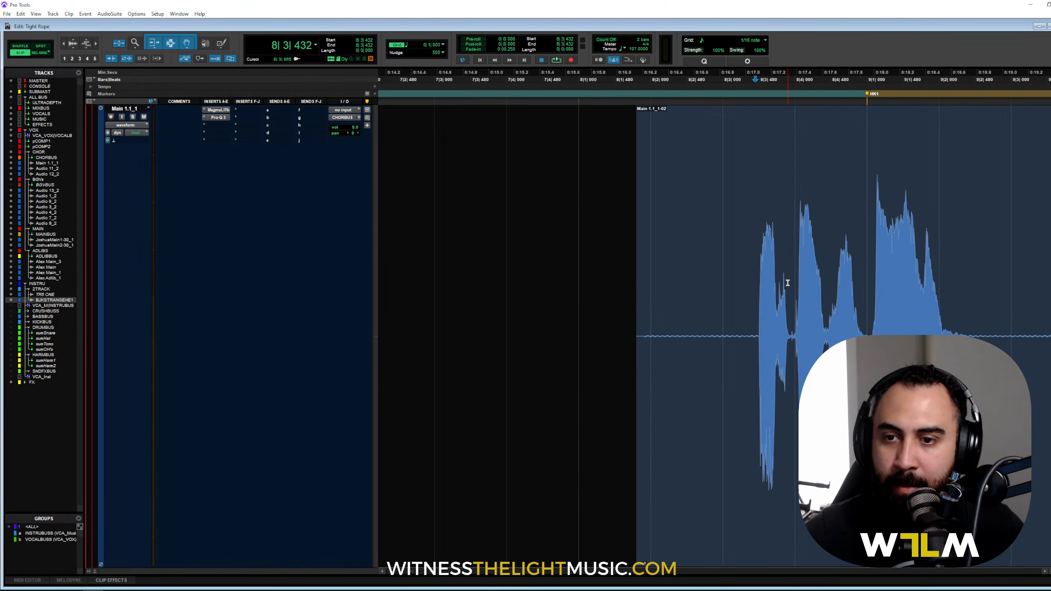
key("space")
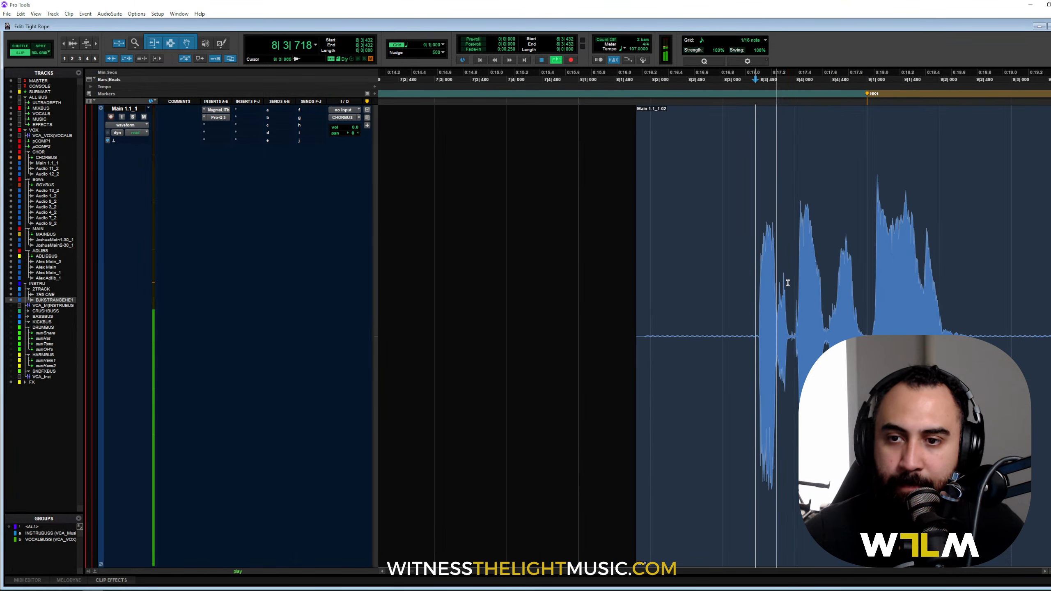
Step: Audition the sounds around 10|2|582–10|2|710, zooming in to find the next quiet spot
left_click(714, 298)
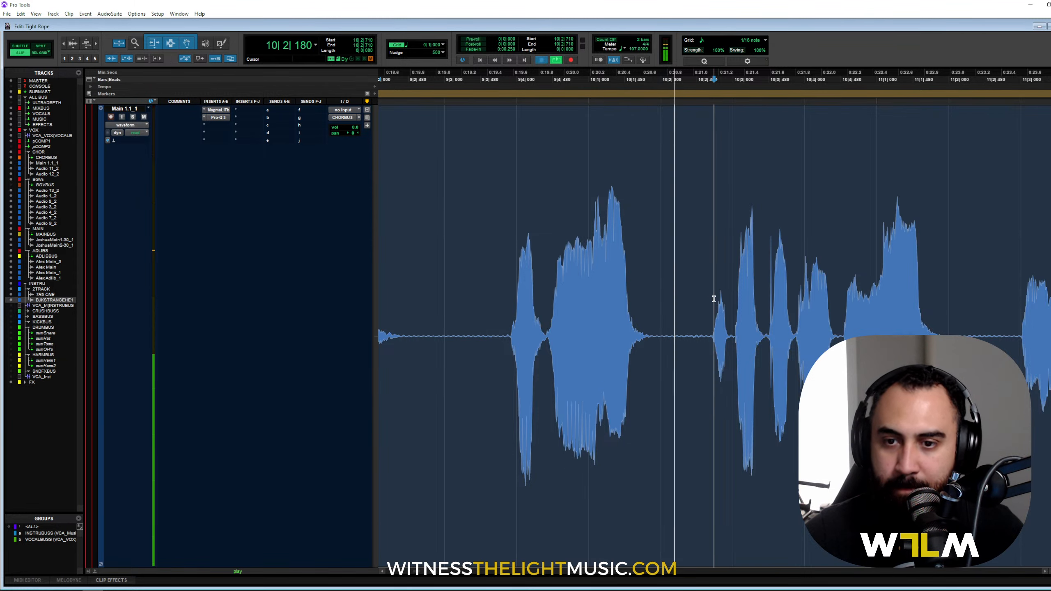
key("space")
key("t")
key("t")
key("space")
key("space")
left_click_drag(685, 310, 816, 333)
key("space")
key("space")
key("r")
left_click(706, 292)
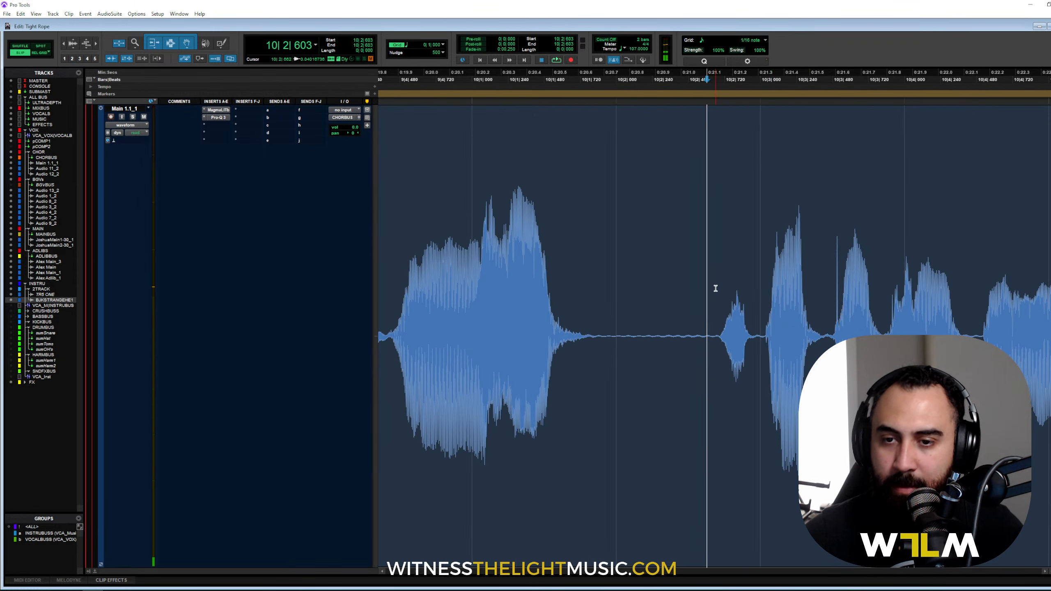
left_click(716, 288)
key("space")
key("r")
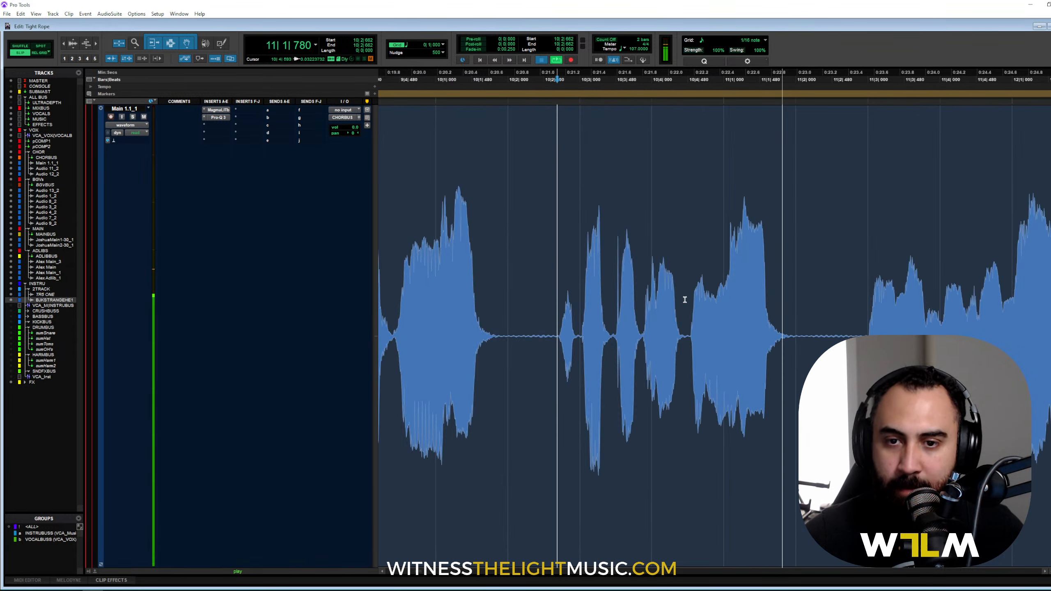
key("space")
left_click(638, 296)
key("t")
key("t")
key("t")
Step: Raise clip gain about 3 dB on the quiet phrase starting at 11|2|869
left_click_drag(764, 287, 966, 331)
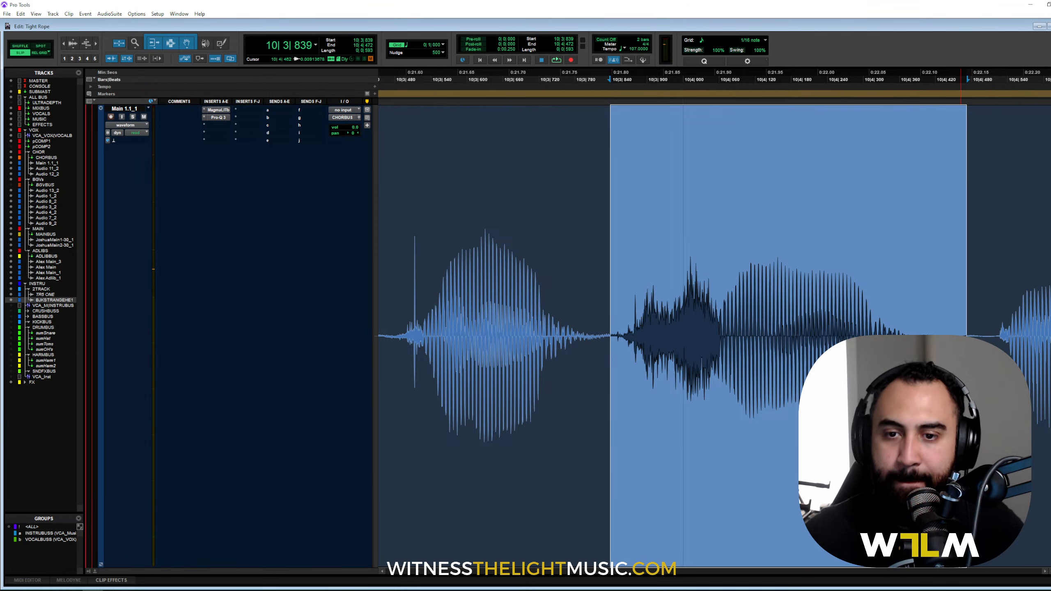
key("space")
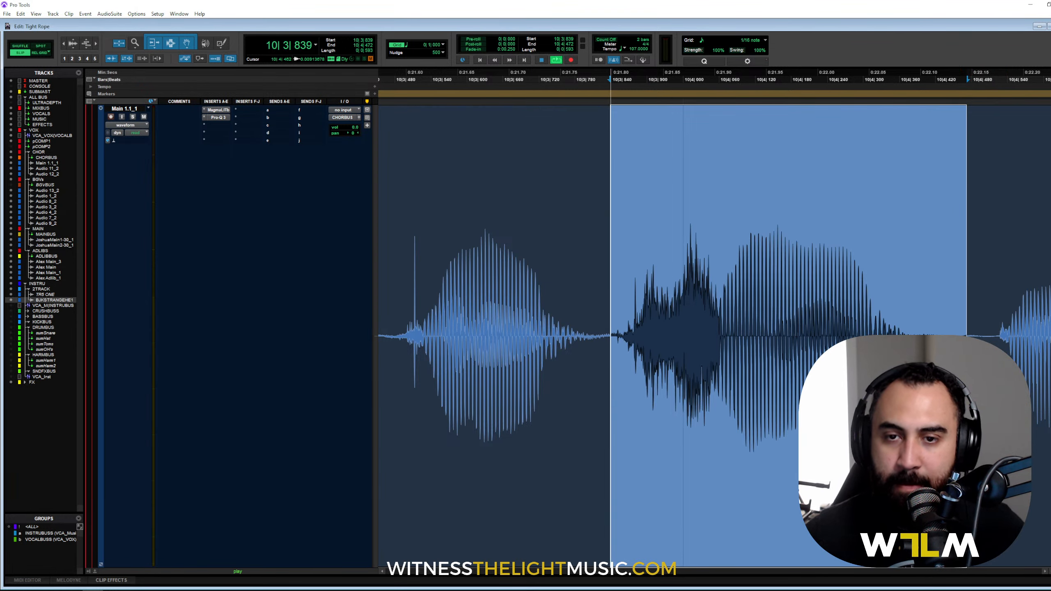
key("r")
key("r")
left_click(523, 282)
key("t")
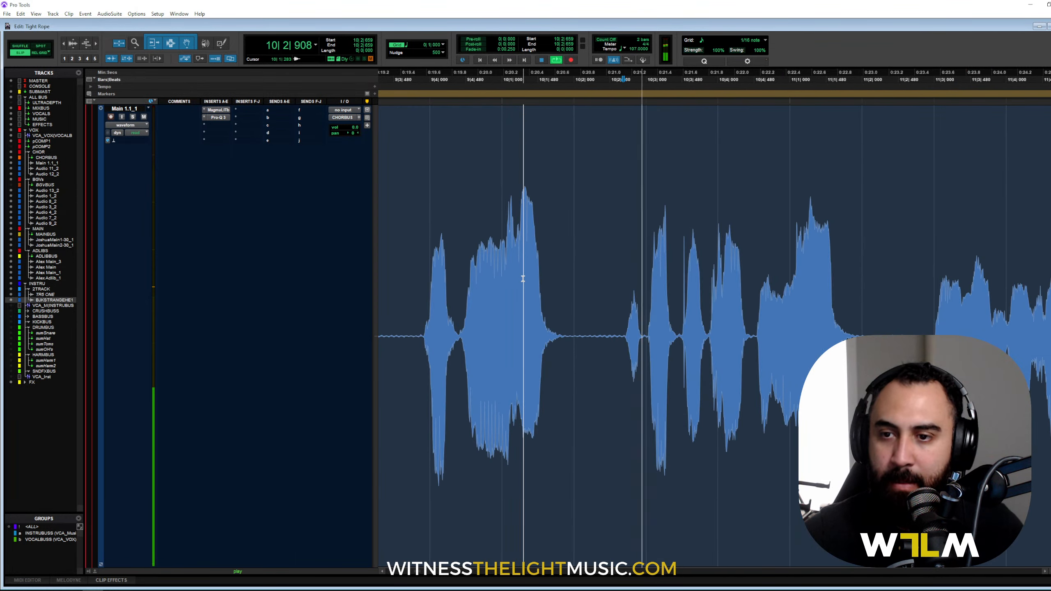
key("t")
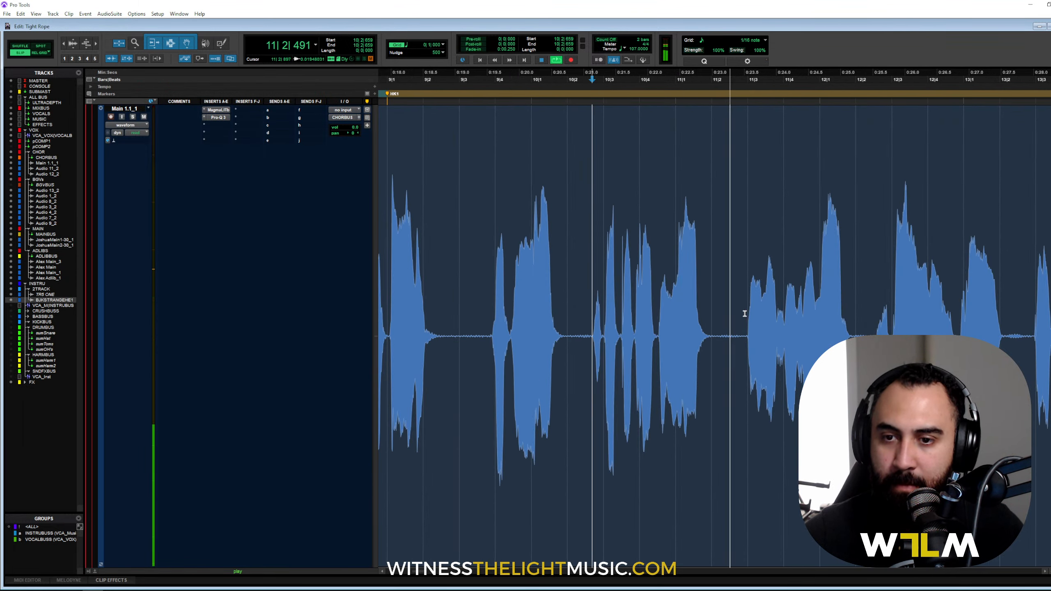
left_click(745, 313)
left_click_drag(722, 333, 874, 333)
key("space")
key("shift+super+Up")
key("shift+super+Up")
key("shift+super+Up")
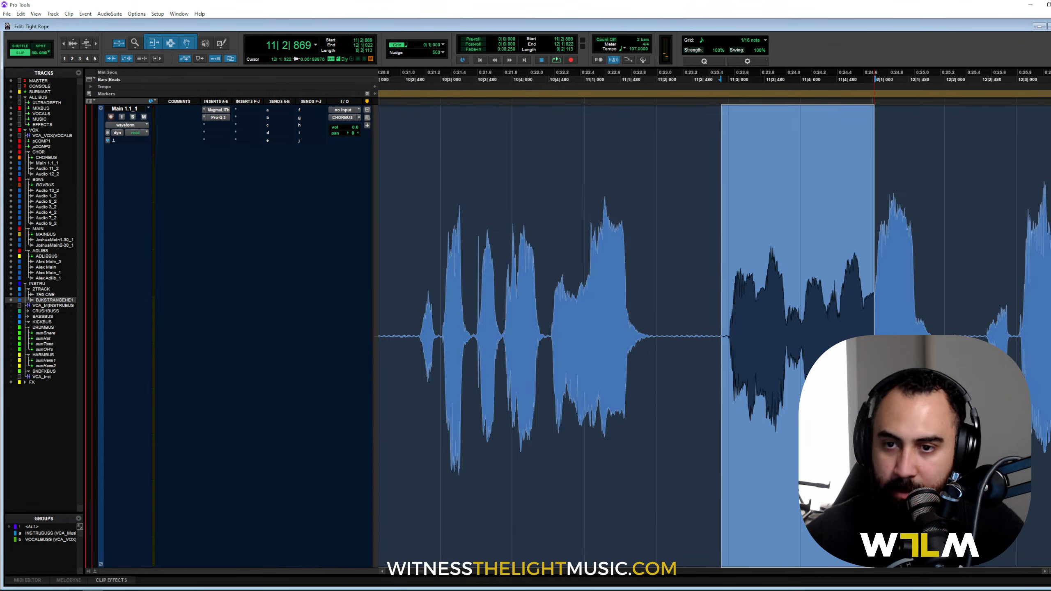
Step: Play back the boosted phrase from around 12|2|544 and select the whole vocal clip
left_click(711, 264)
key("space")
key("r")
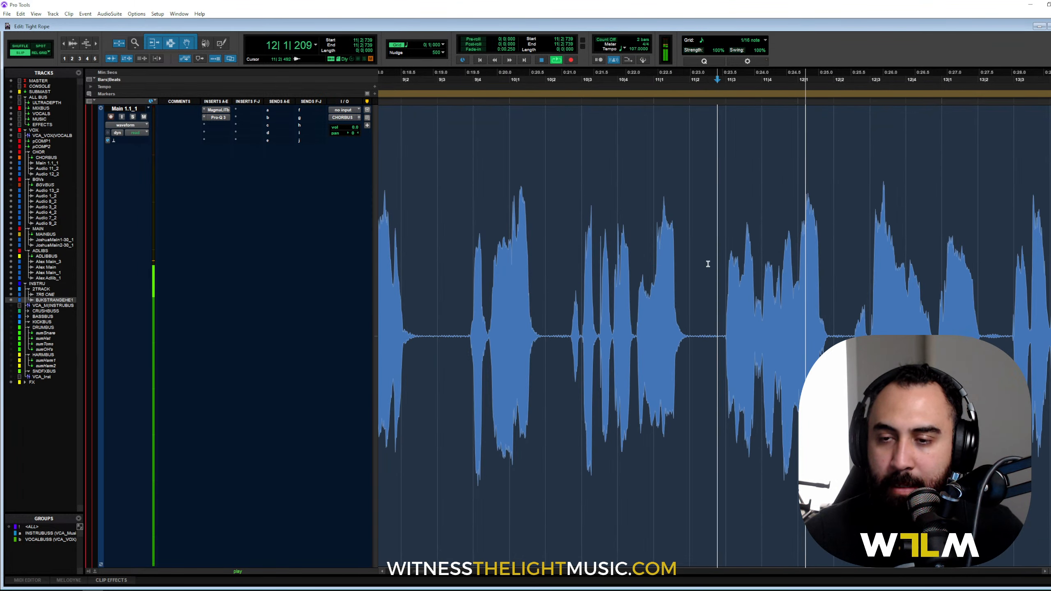
key("space")
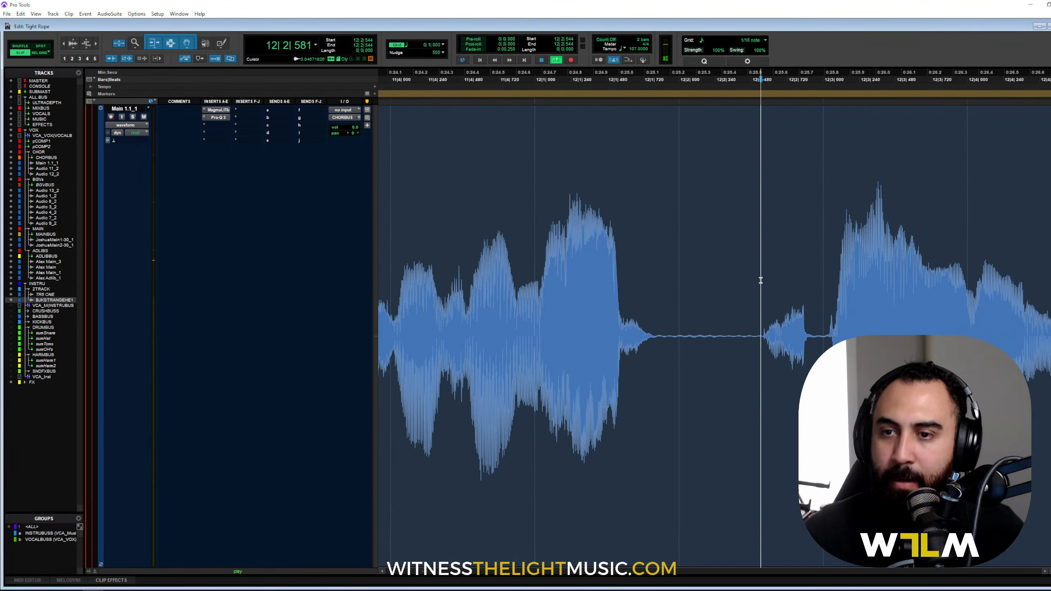
key("r")
scroll(760, 281, "right", 2)
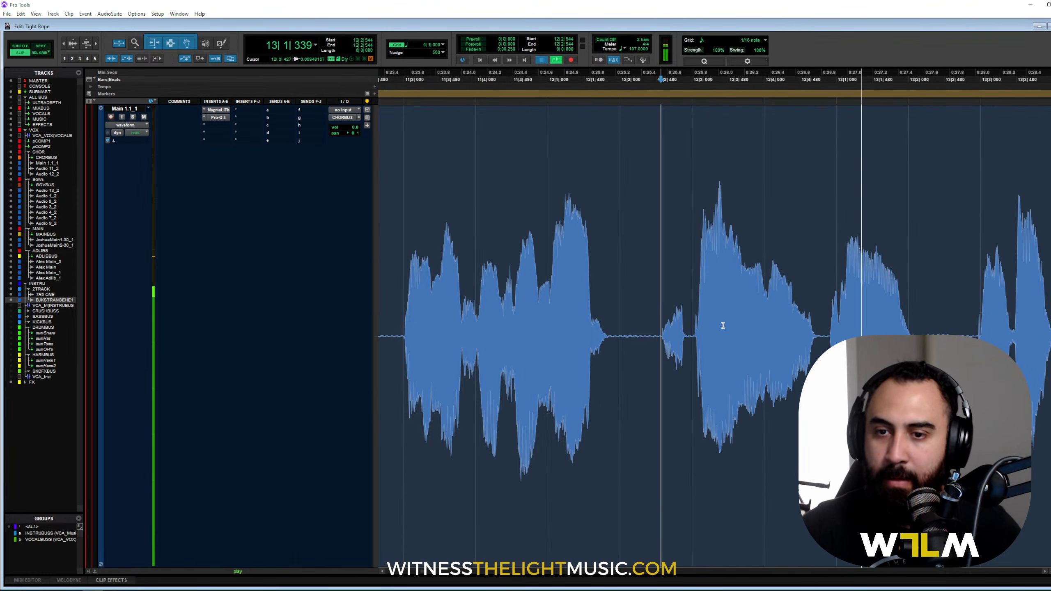
left_click(672, 417)
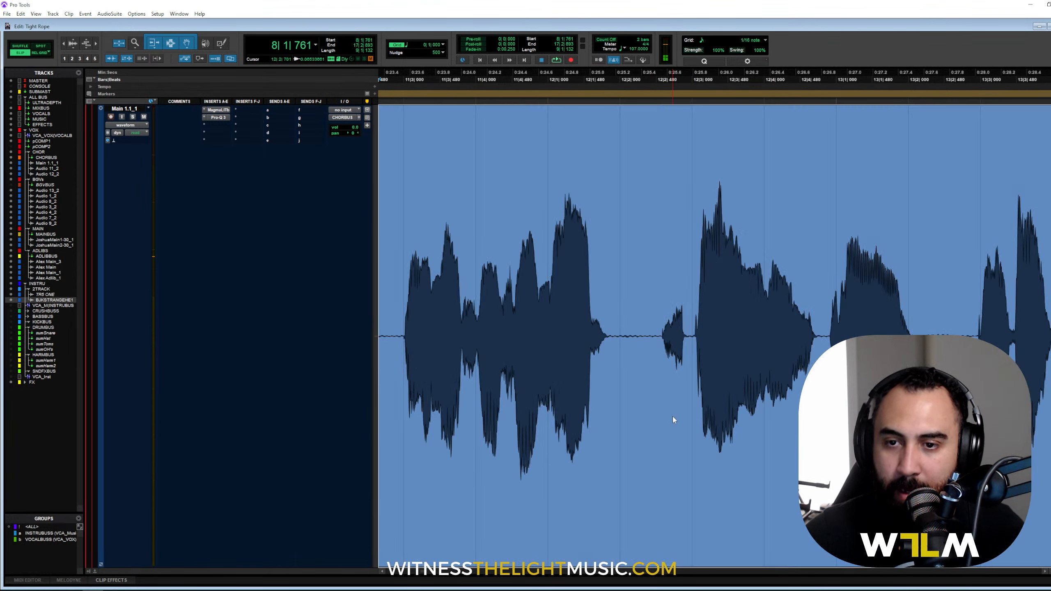
Step: Show the clip gain line, ramp it up into the next phrase, and audition from 12|2|533
right_click(673, 416)
mouse_move(695, 287)
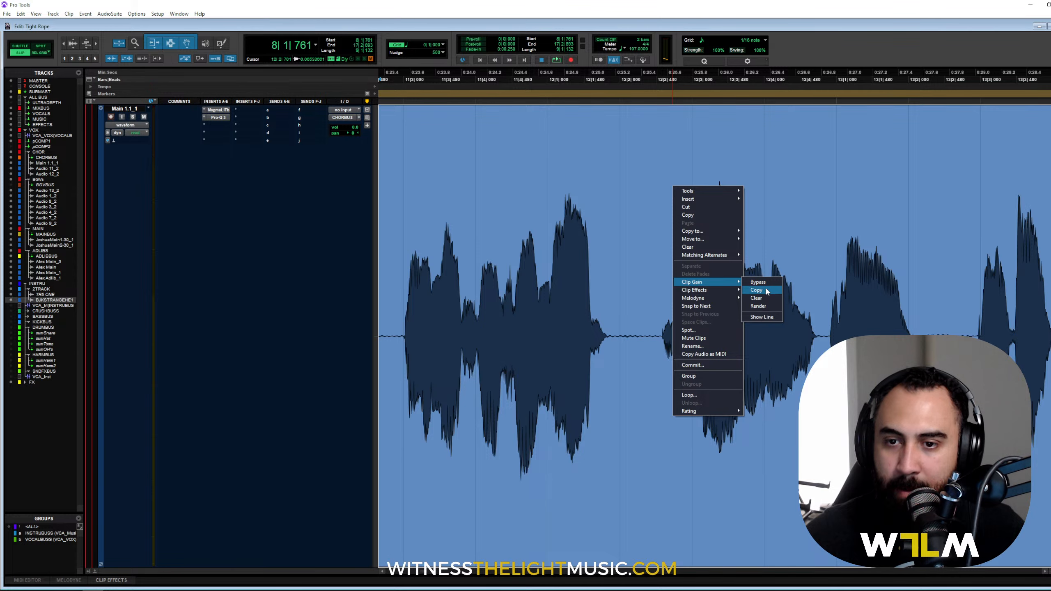
left_click(765, 317)
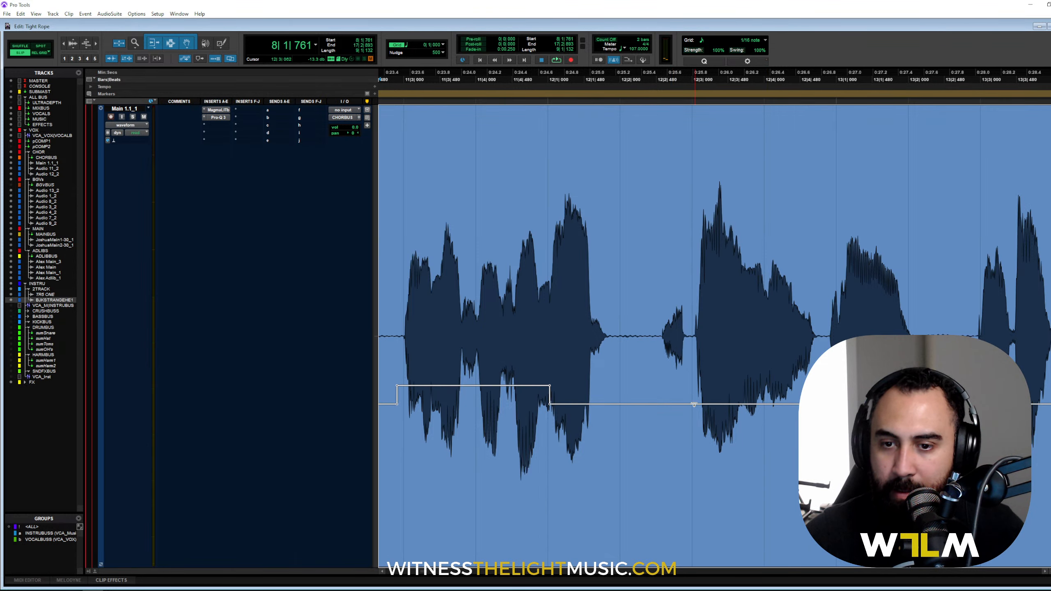
left_click(669, 405)
left_click_drag(819, 404, 818, 368)
left_click(671, 250)
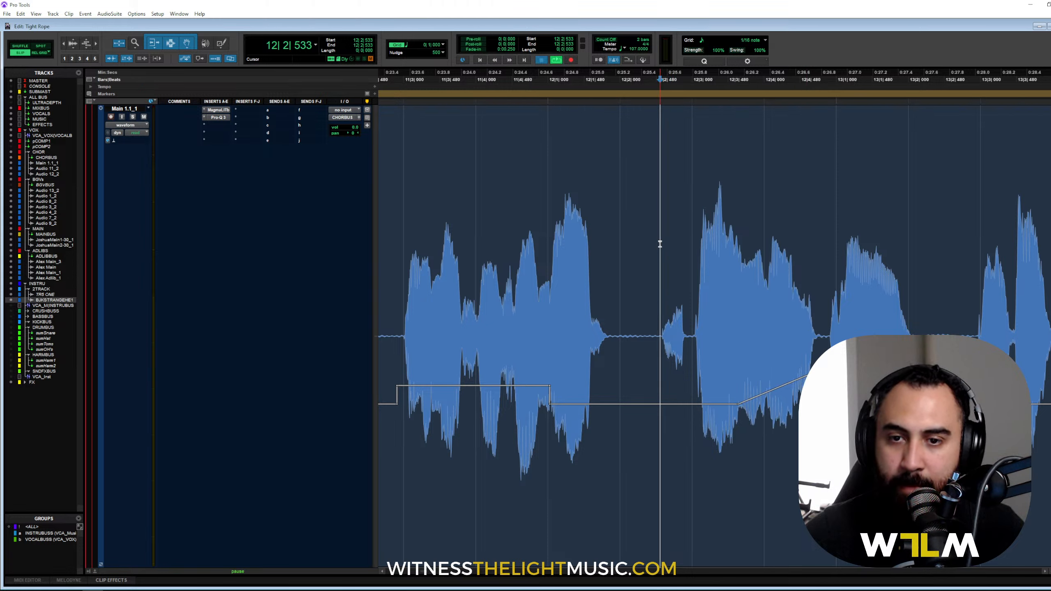
key("space")
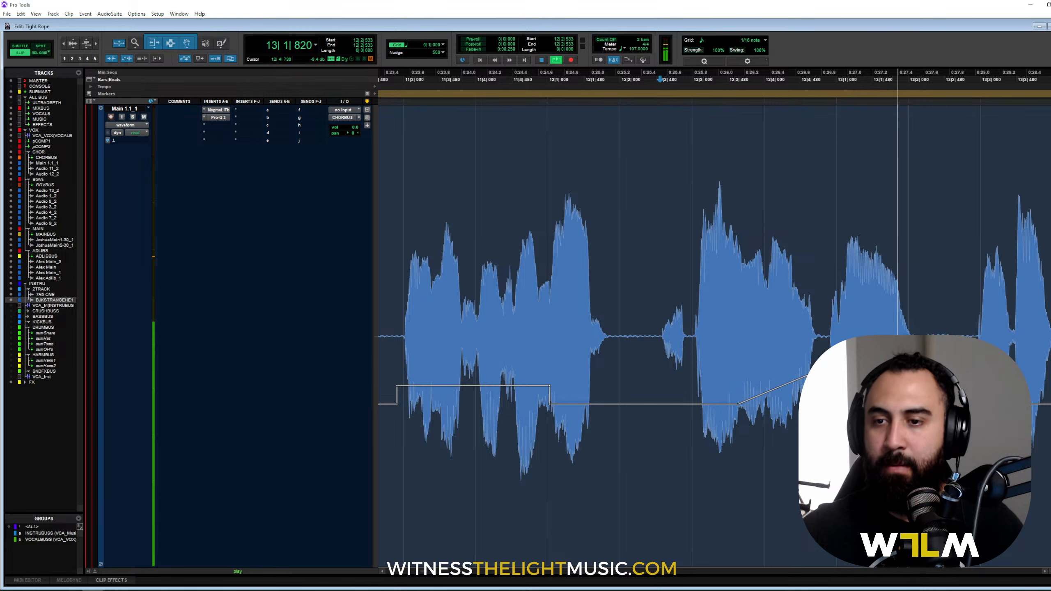
key("space")
key("space")
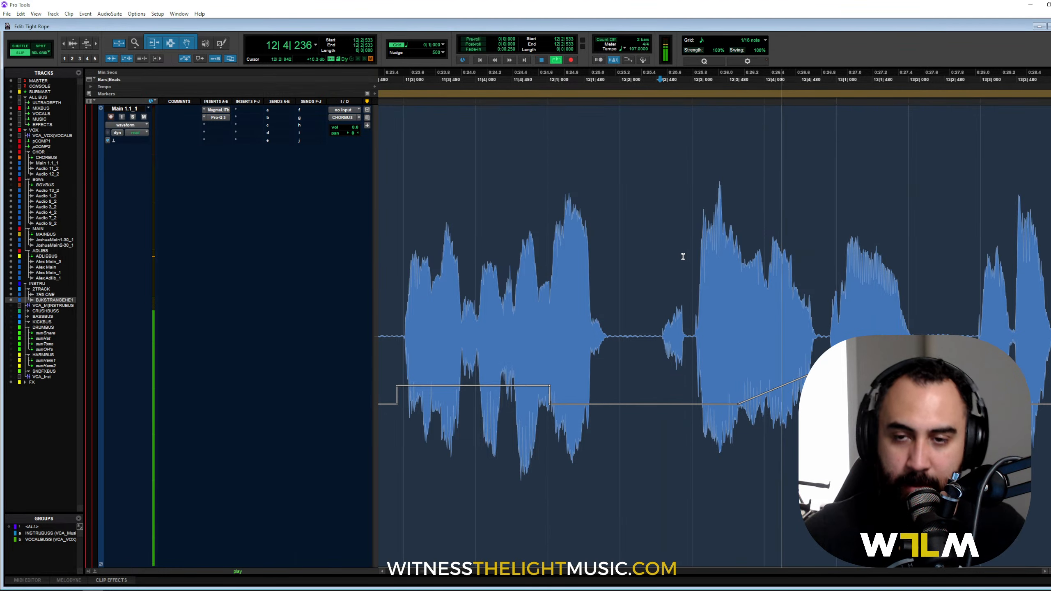
key("space")
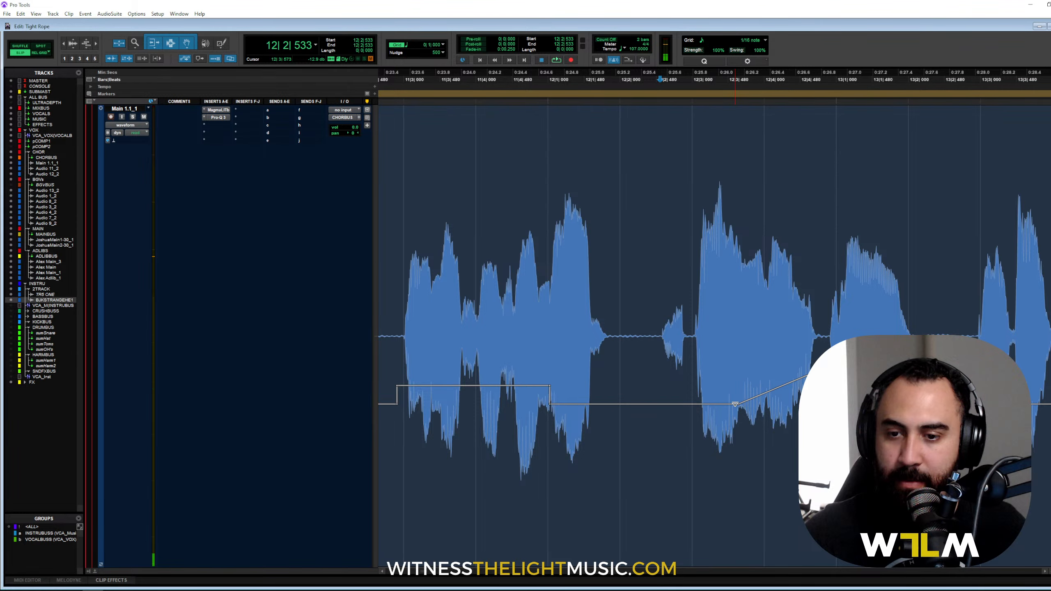
Step: Move on to the next phrase and select the range 13|4|441 to 14|1|078
left_click(823, 217)
key("ctrl+]")
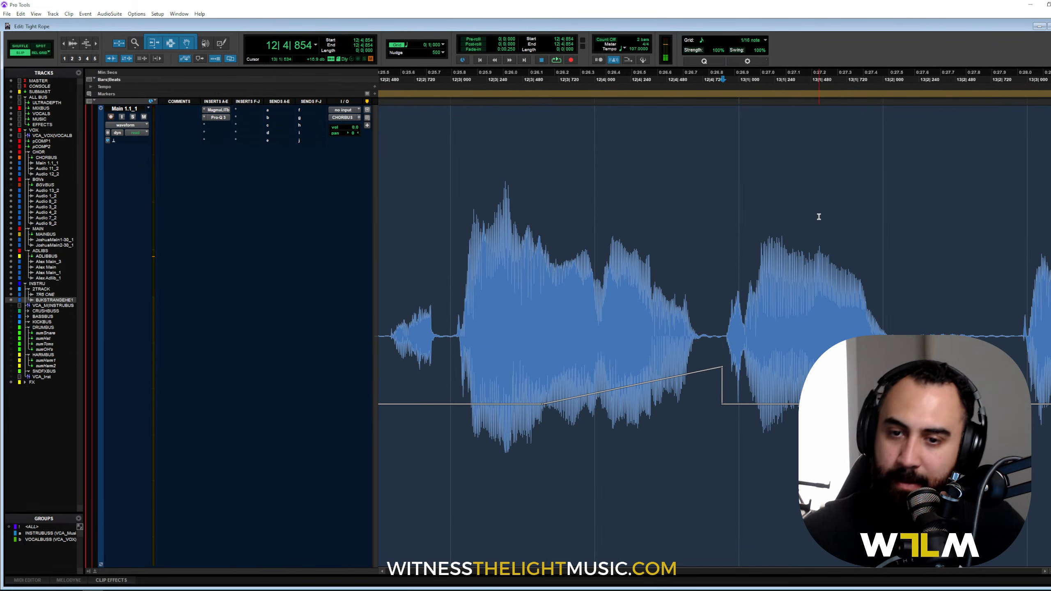
key("ctrl+[")
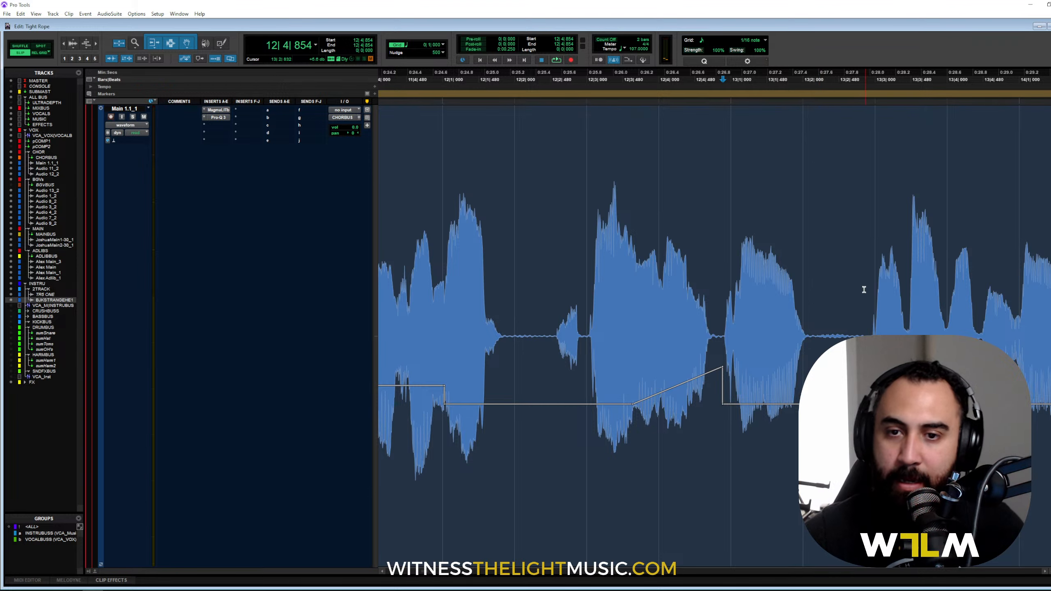
scroll(765, 373, "right", 3)
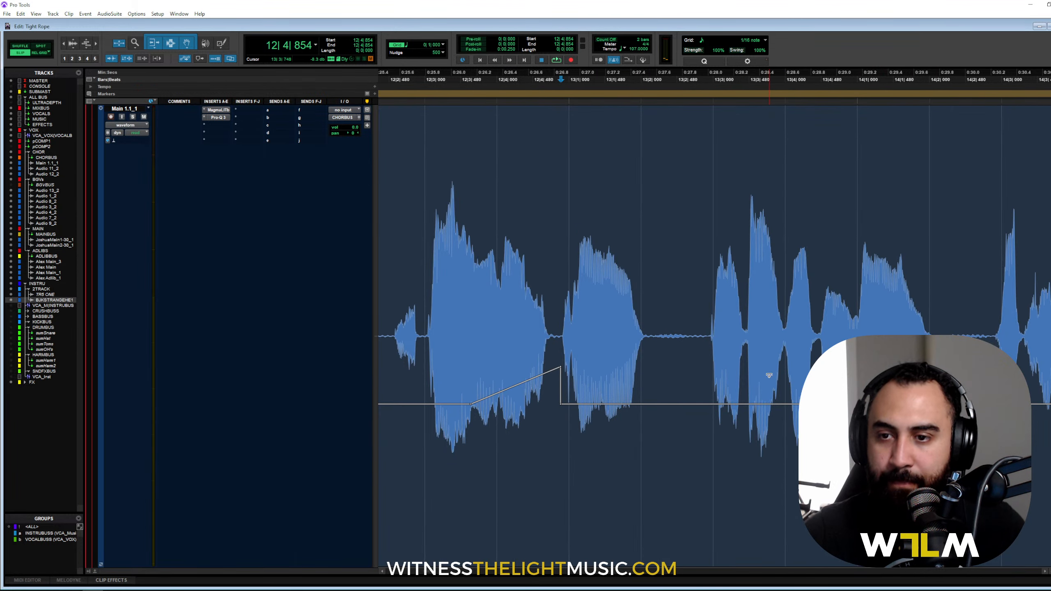
left_click(818, 303)
key("ctrl+]")
left_click_drag(717, 299, 892, 299)
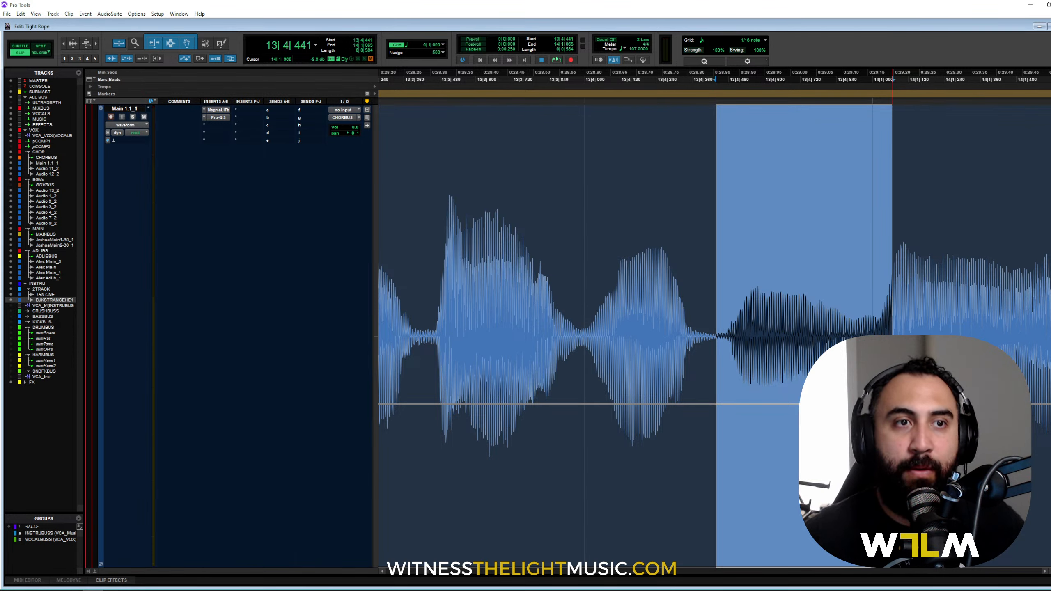
Step: Raise clip gain on the bar-13 range, back it off slightly, and audition from 13|2|900
key("ctrl+shift+Up")
key("ctrl+shift+Up")
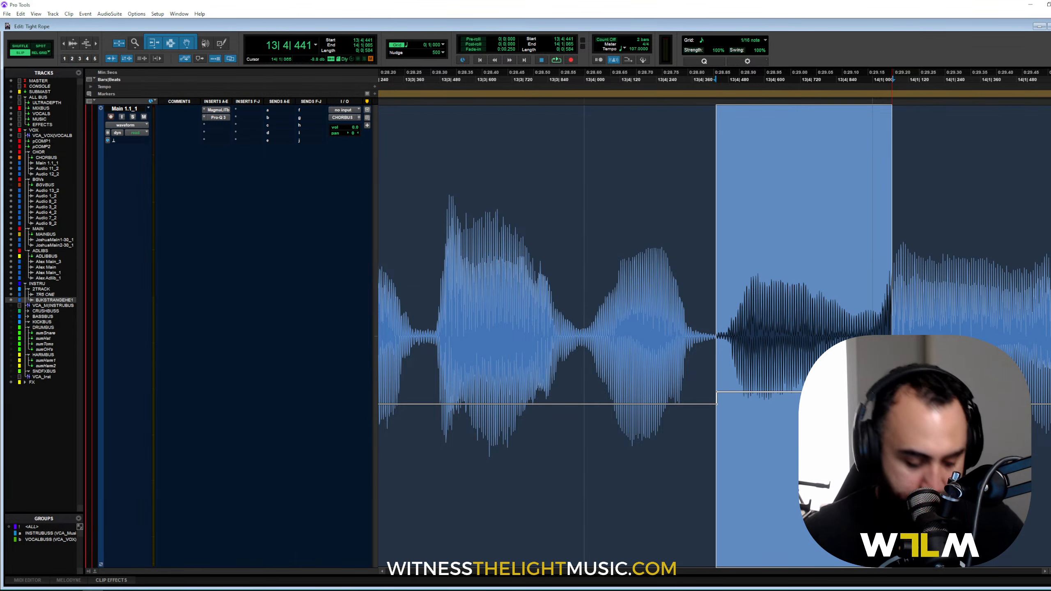
key("ctrl+shift+Down")
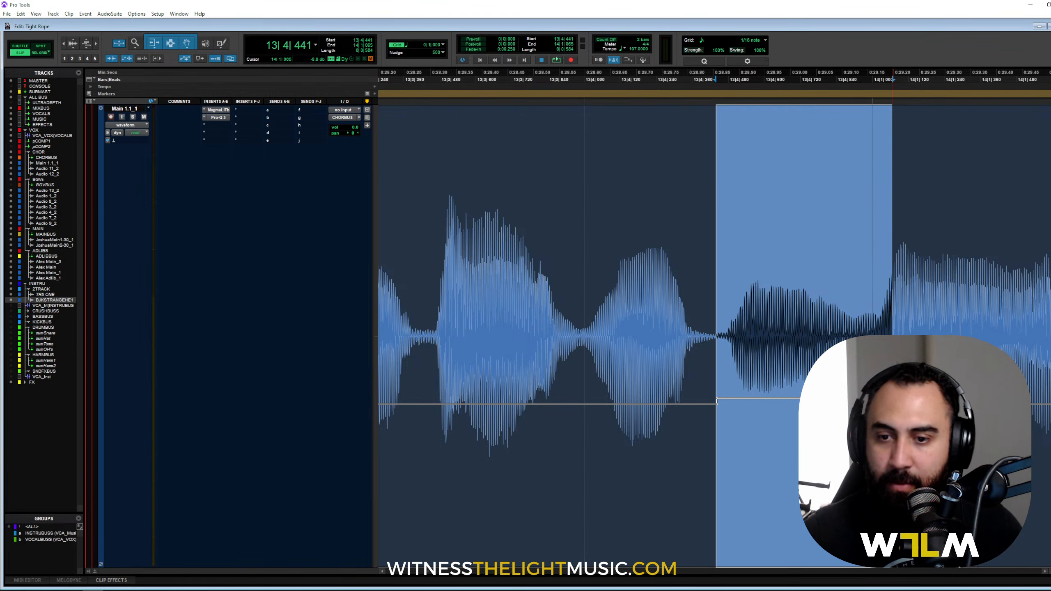
key("r")
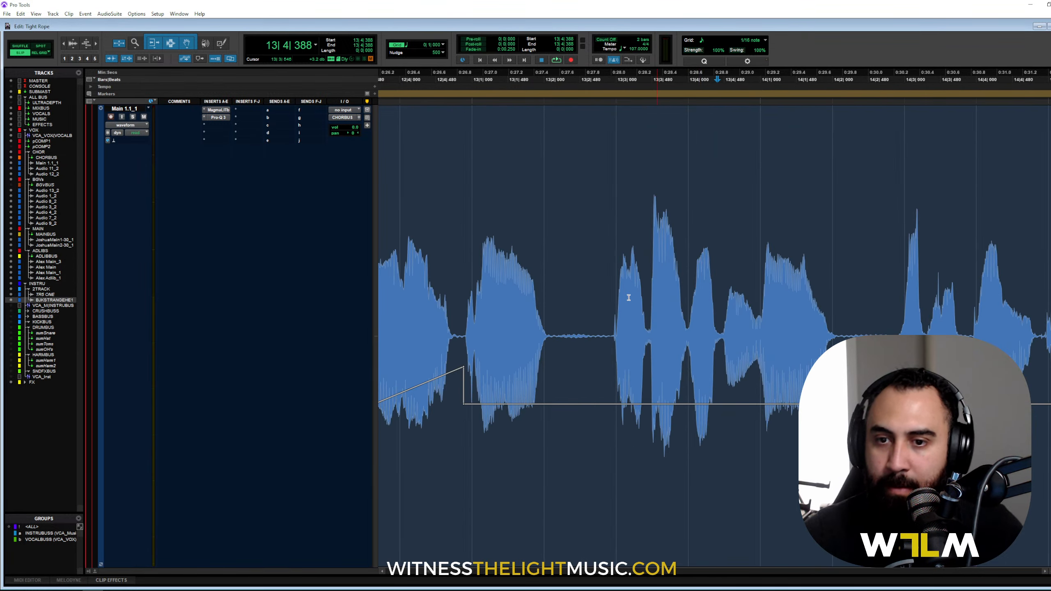
left_click(612, 272)
key("space")
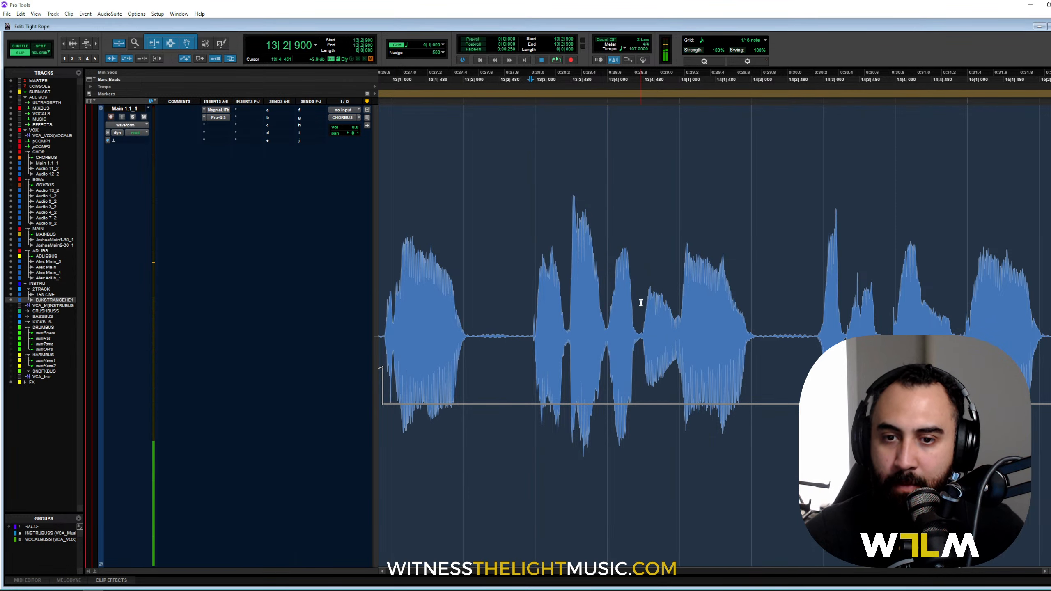
Step: Lift the gain line over the short syllable at 13|4|451 and play it back
left_click_drag(640, 368, 676, 373)
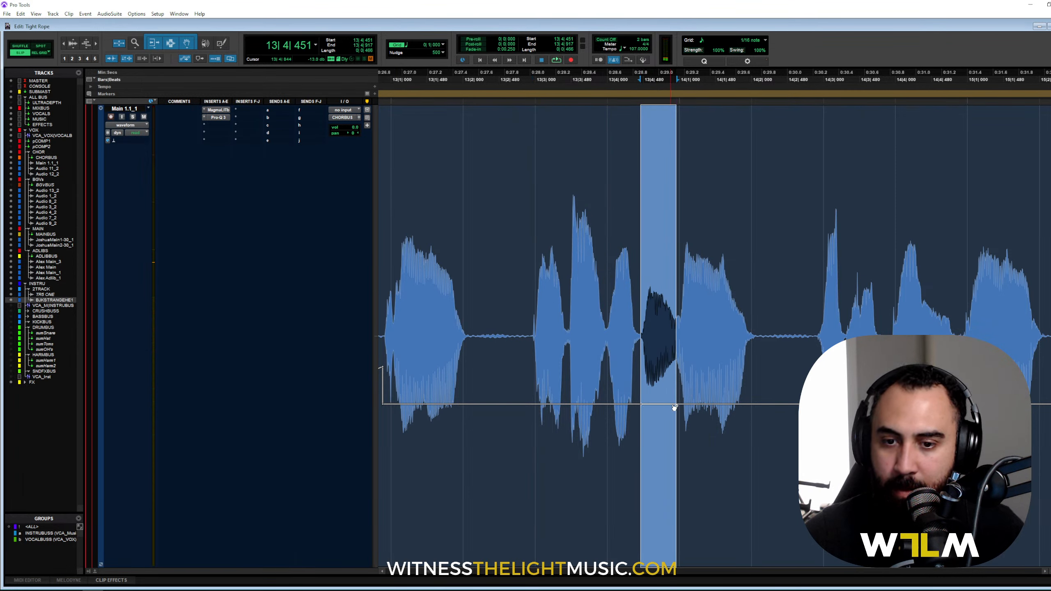
left_click_drag(695, 392, 697, 380)
key("space")
left_click(535, 278)
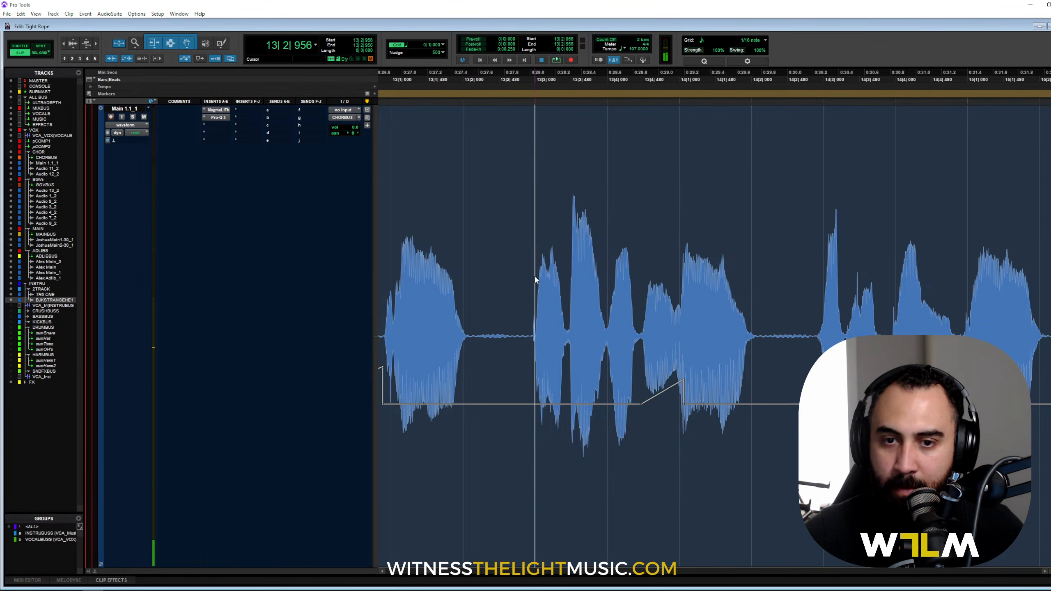
key("space")
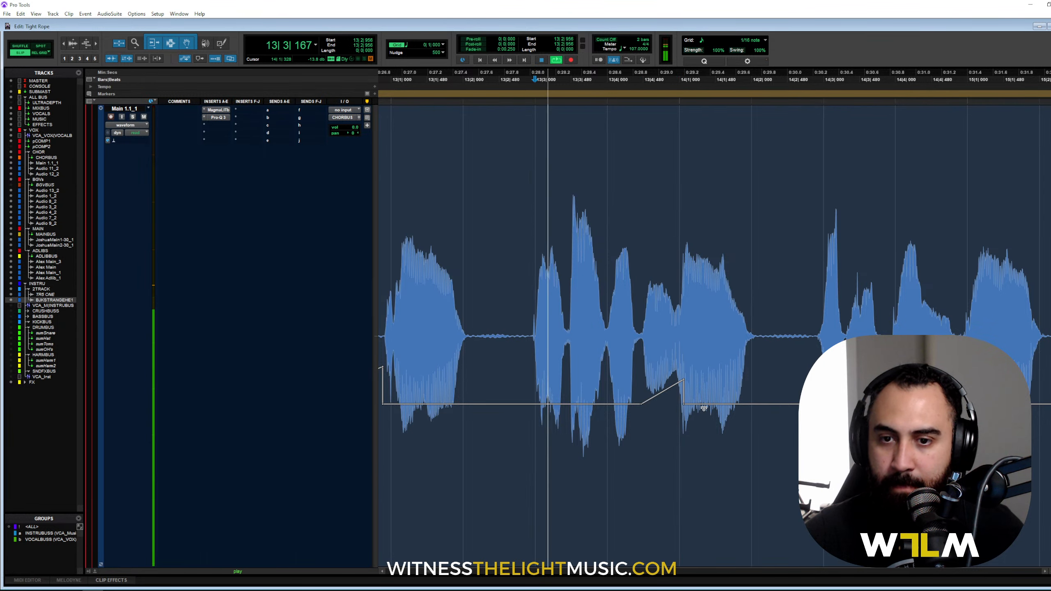
key("space")
Step: Play through the last phrase and trim the vocal clip's end to 17|1|124
left_click_drag(845, 248, 882, 249)
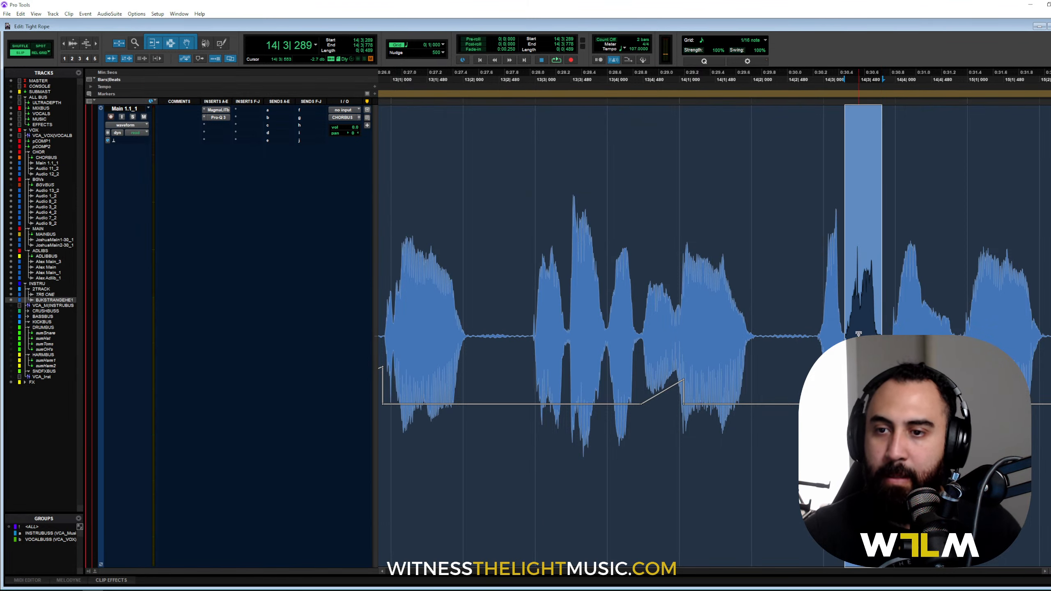
left_click(803, 262)
key("r")
key("space")
scroll(803, 261, "right", 3)
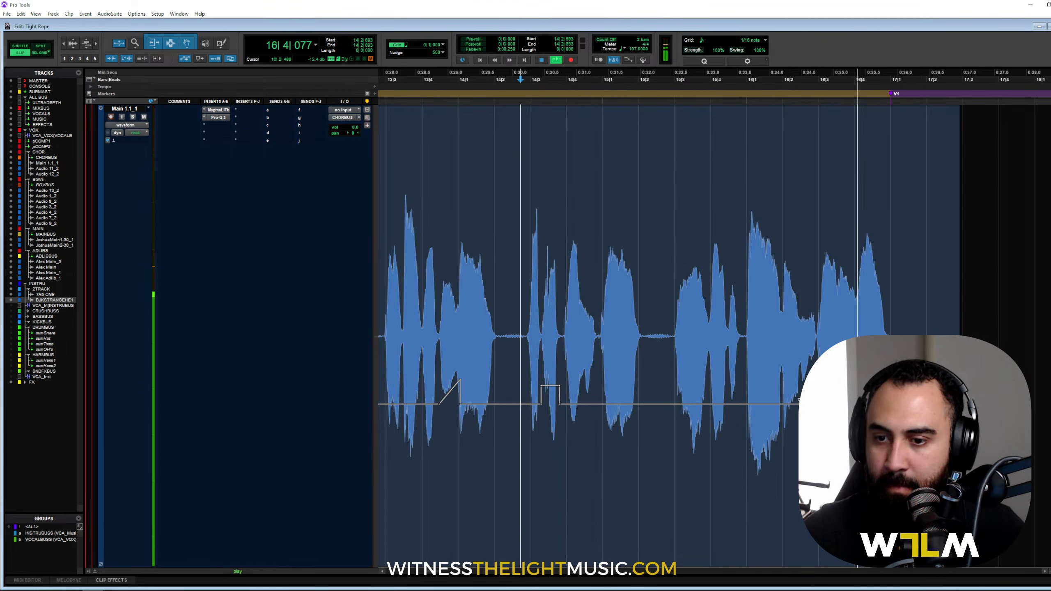
key("space")
left_click(895, 307)
key("s")
key("r")
key("r")
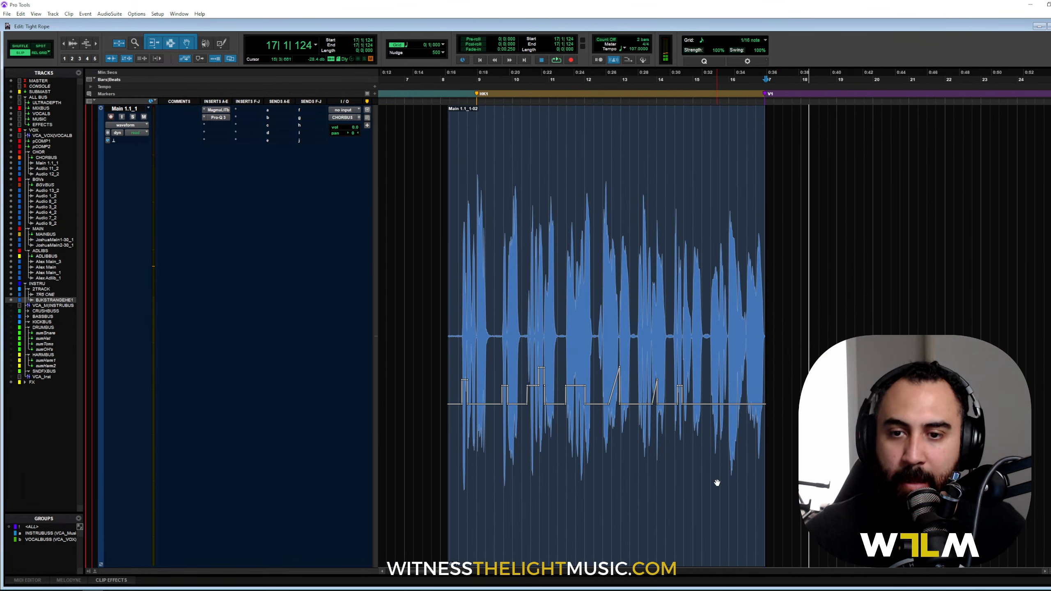
Step: Trim the vocal clip's start to 8|3|331
left_click(464, 266)
key("t")
key("t")
key("t")
left_click(707, 315)
key("a")
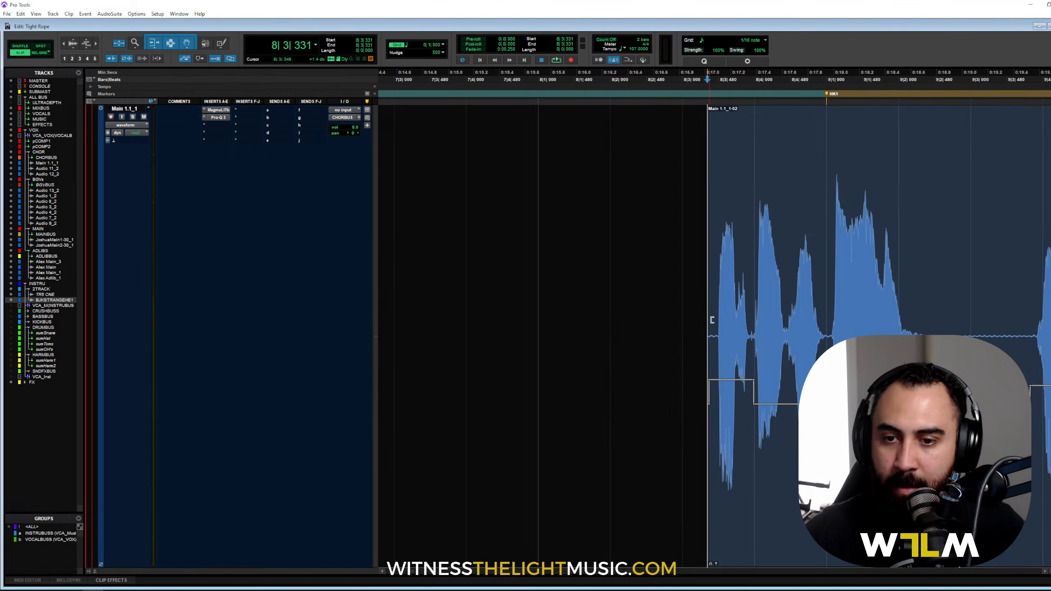
left_click(714, 356)
key("r")
key("r")
key("r")
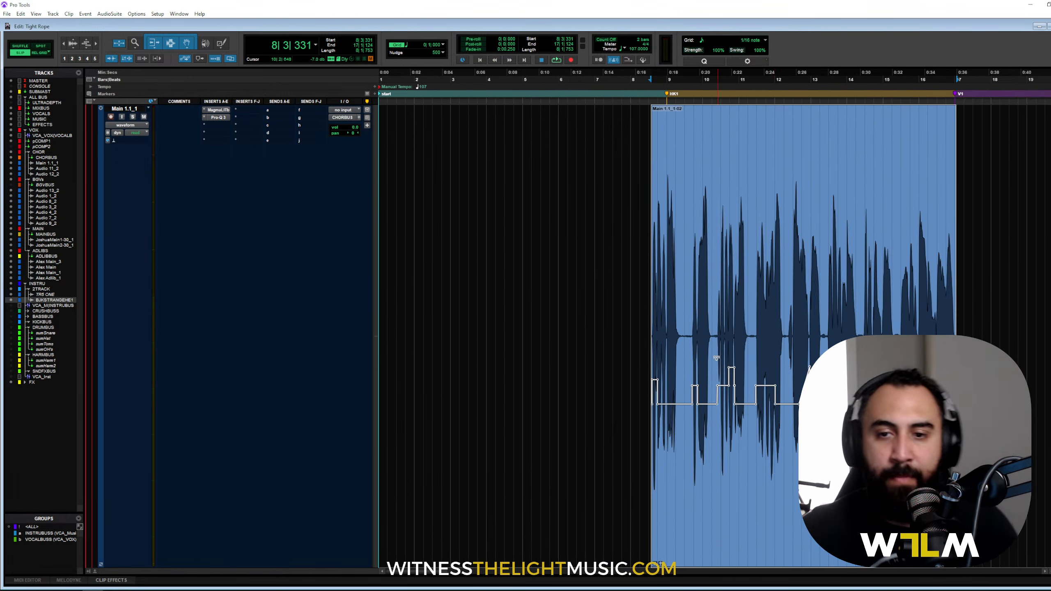
Step: Delete the silent gaps at 9|2|270–9|3|748, 10|1|878–10|2|614, and the following one
left_click(696, 360)
key("t")
key("t")
key("t")
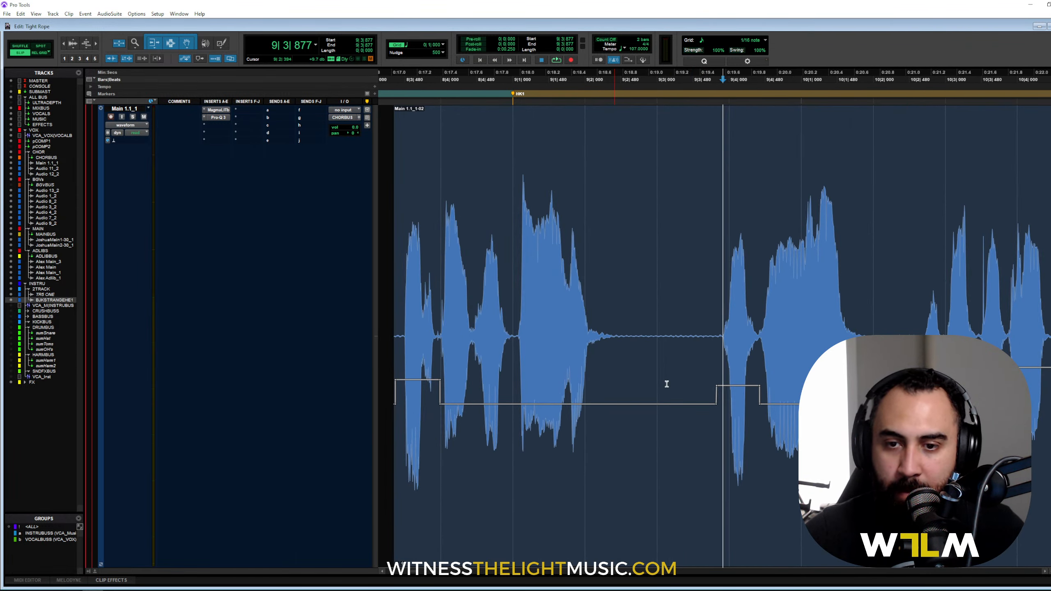
left_click_drag(605, 302, 713, 424)
key("Delete")
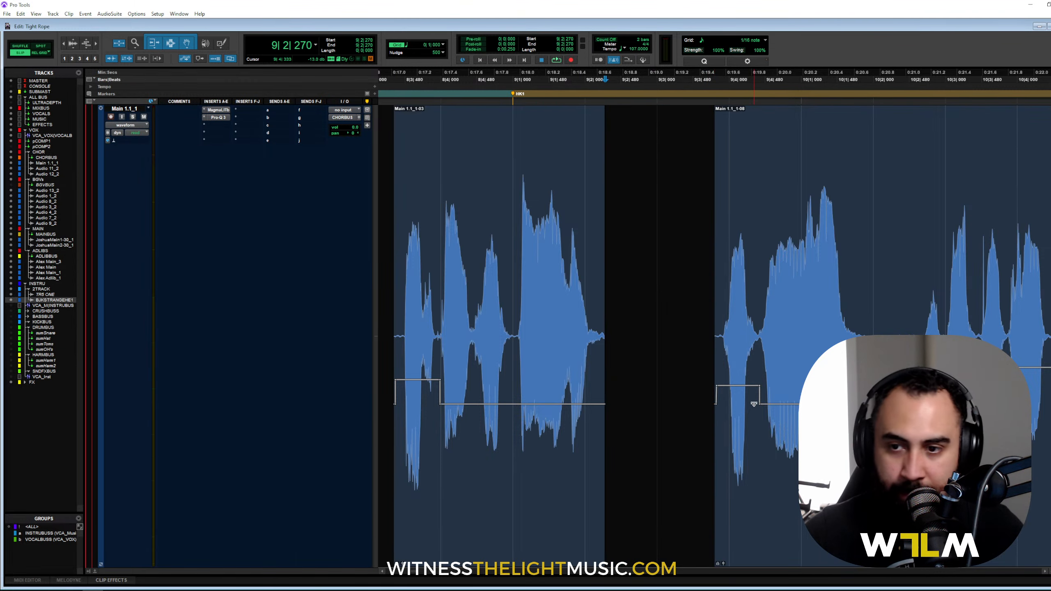
scroll(738, 317, "right", 1)
left_click_drag(785, 242, 904, 242)
key("Delete")
scroll(714, 316, "right", 1)
key("Delete")
scroll(904, 242, "right", 1)
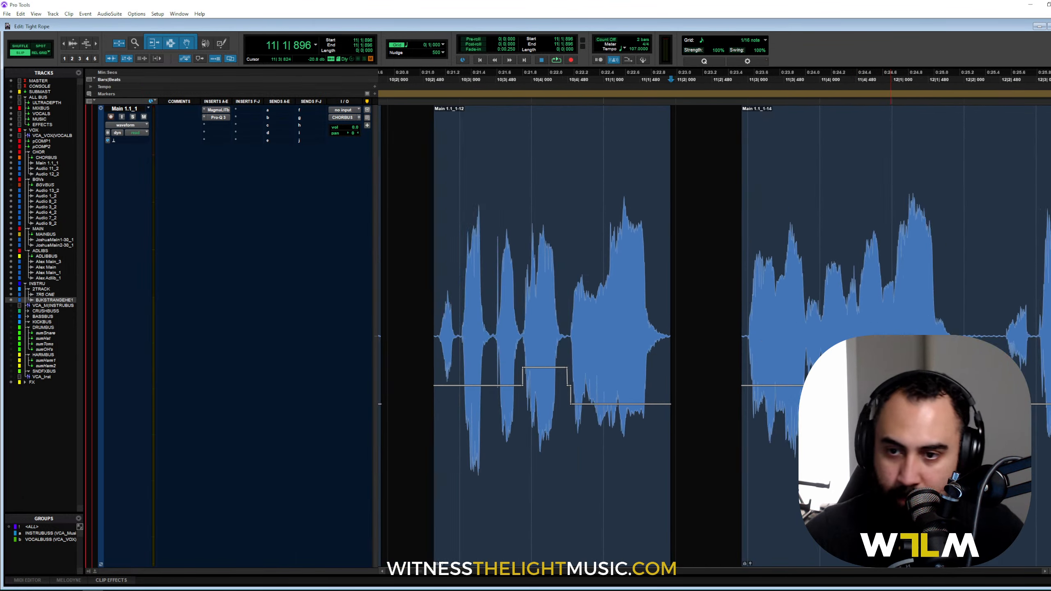
scroll(782, 232, "right", 1)
Step: Delete the remaining gaps from 13|2|096 through bar 14 onward, then select all clips from bar 8 to 17
left_click_drag(790, 248, 842, 301)
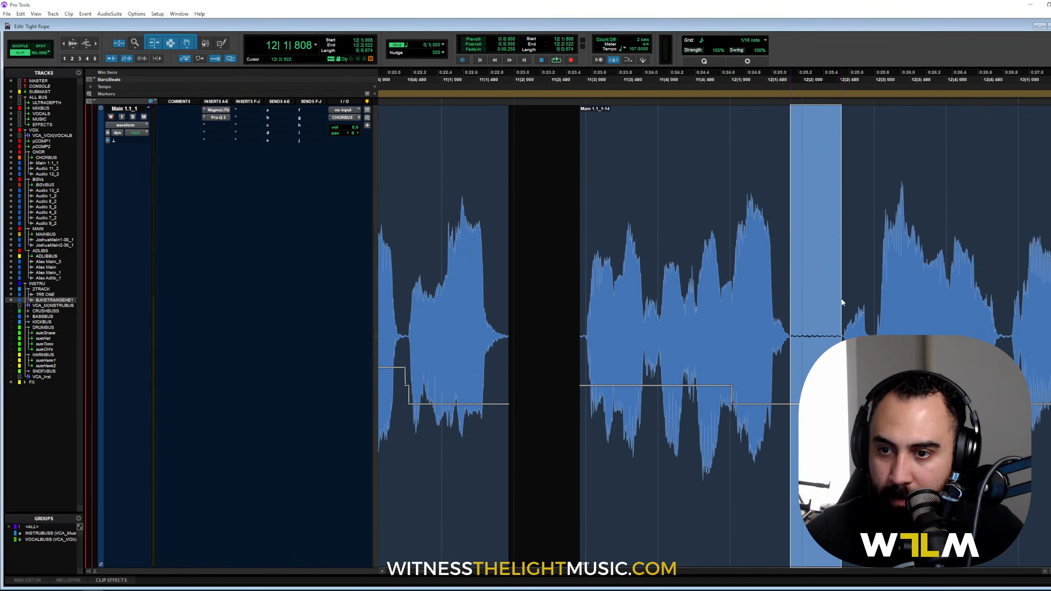
key("Delete")
scroll(841, 301, "right", 4)
left_click_drag(772, 282, 832, 302)
key("Delete")
scroll(761, 246, "right", 3)
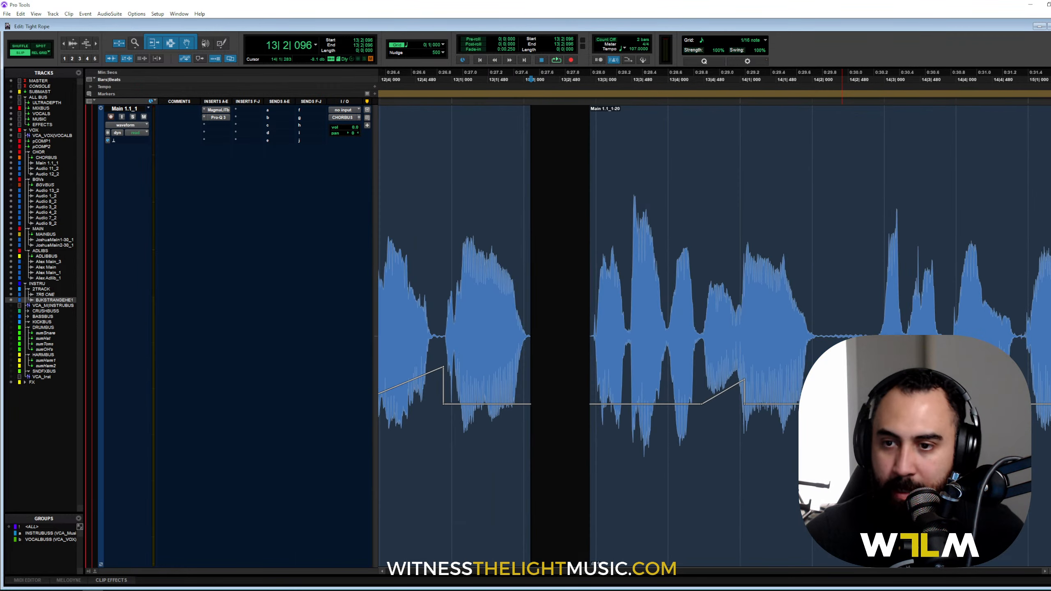
left_click_drag(818, 249, 872, 318)
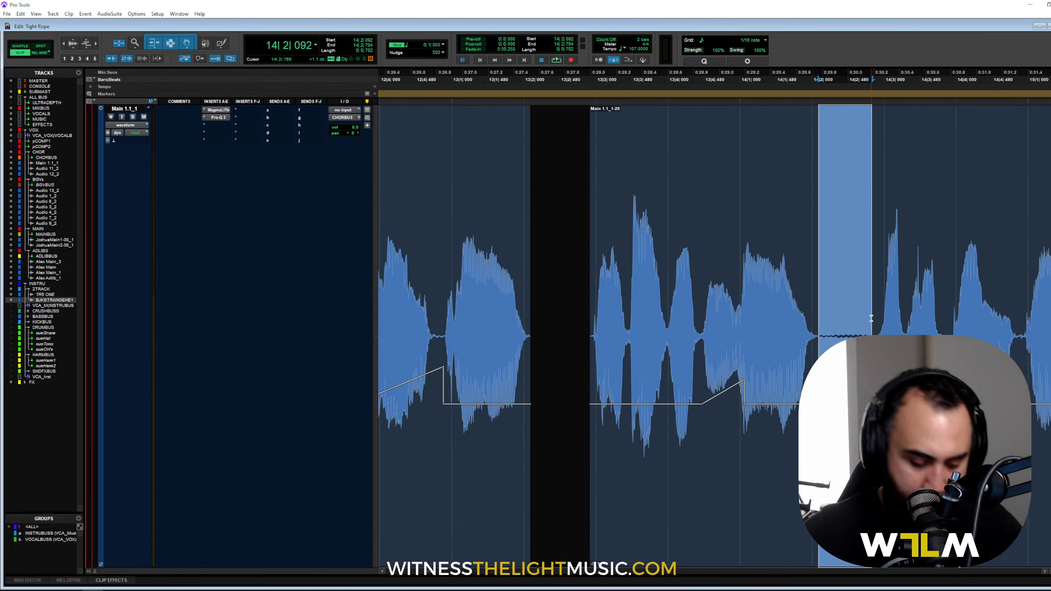
key("Delete")
scroll(871, 318, "right", 6)
left_click_drag(870, 255, 926, 269)
key("Delete")
scroll(880, 313, "right", 5)
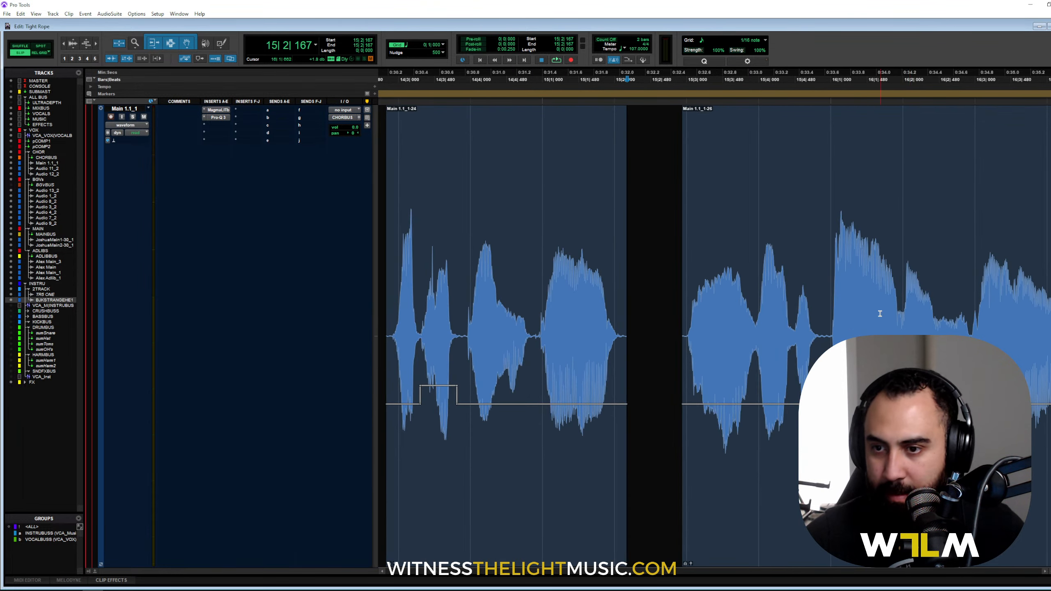
scroll(880, 313, "right", 5)
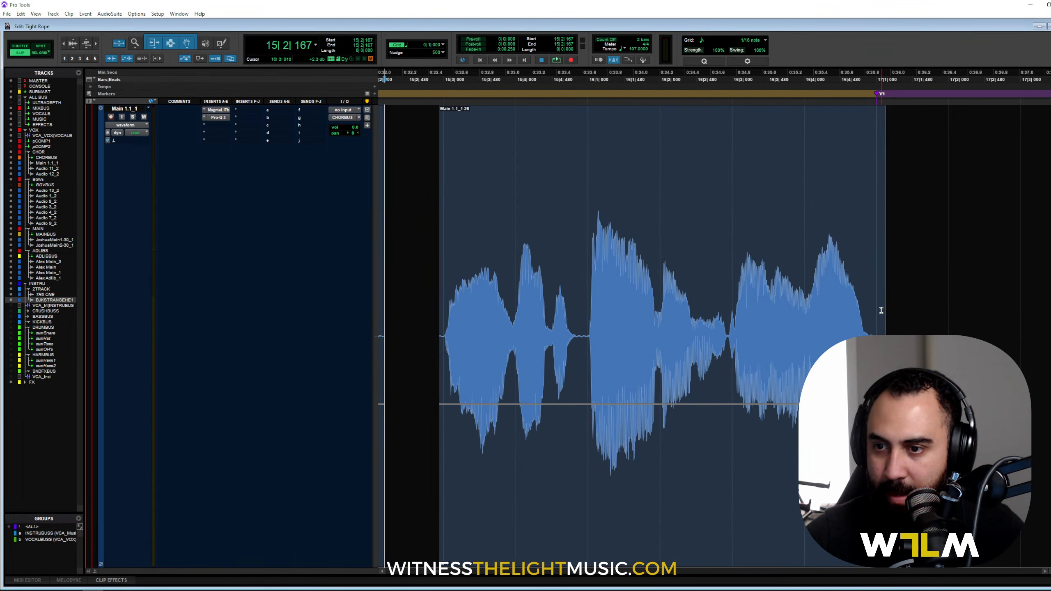
key("ctrl+bracketleft")
key("ctrl+bracketleft")
key("ctrl+bracketleft")
left_click_drag(422, 263, 761, 282)
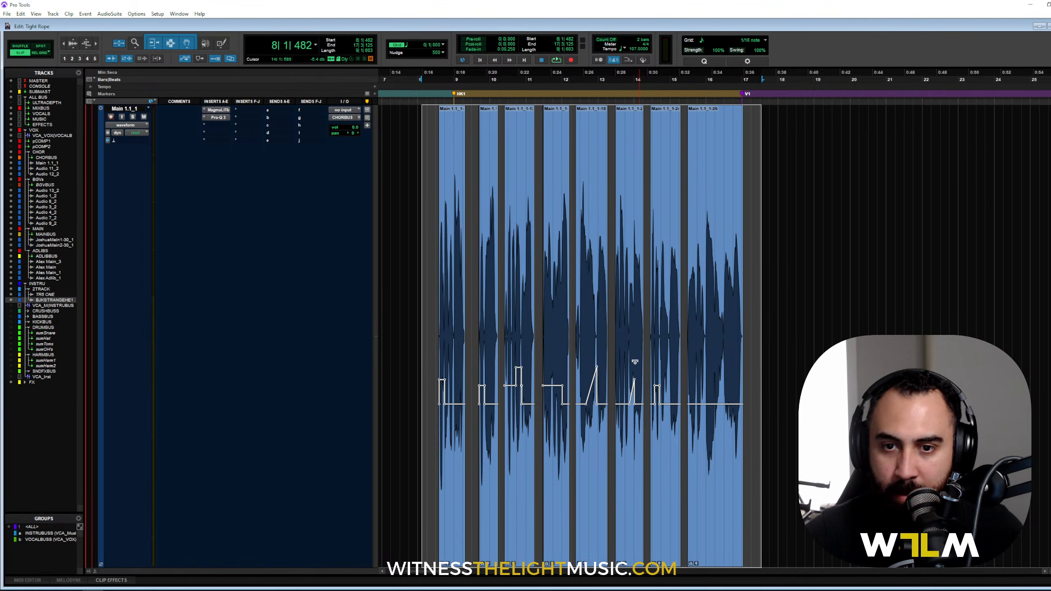
Step: Play the edited vocal from bar 8, then switch to the Mix window
left_click(438, 290)
key("space")
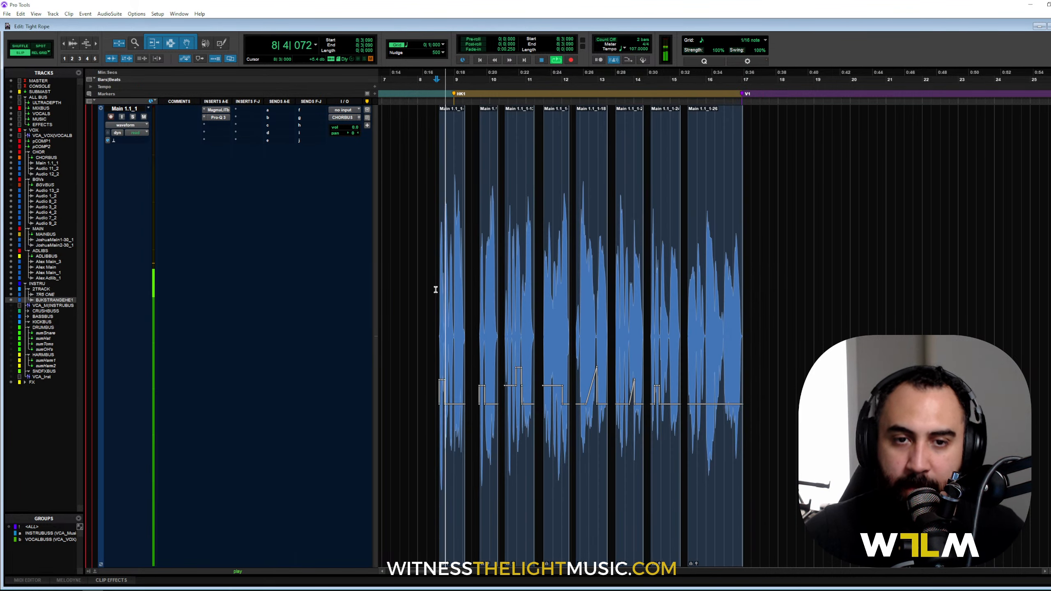
key("ctrl+bracketright")
key("ctrl+equal")
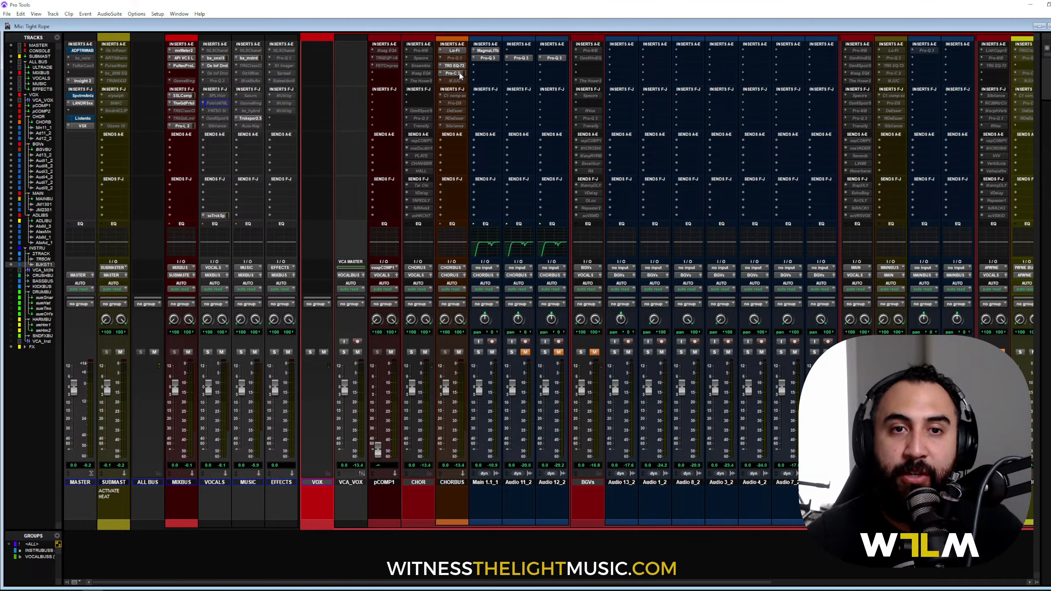
Step: Open the CHORBUS Pro-C 2 and raise its threshold to -11.76 dB during playback
left_click(454, 73)
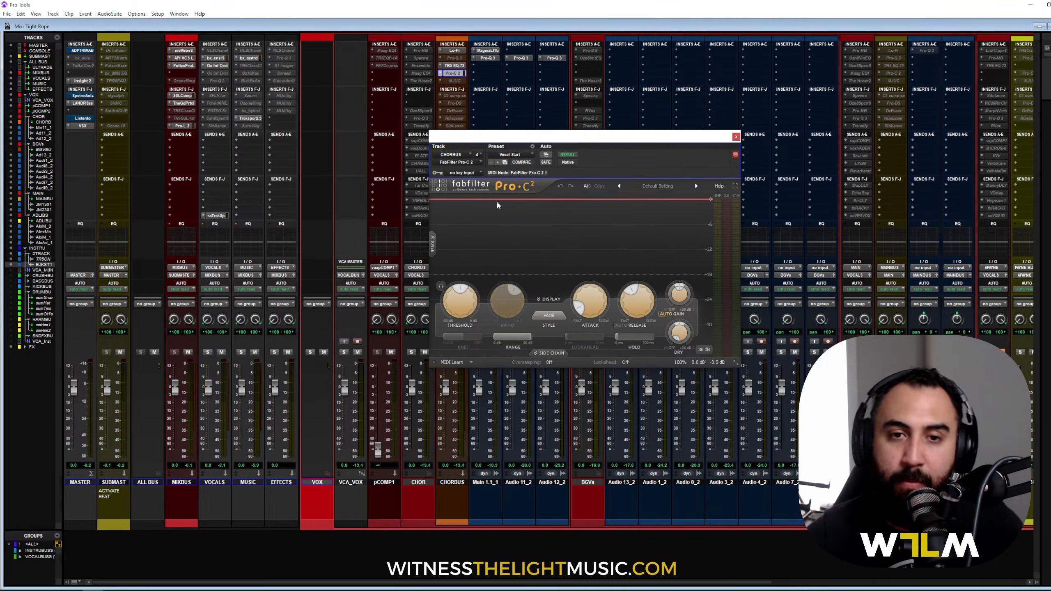
key("space")
left_click_drag(451, 297, 454, 292)
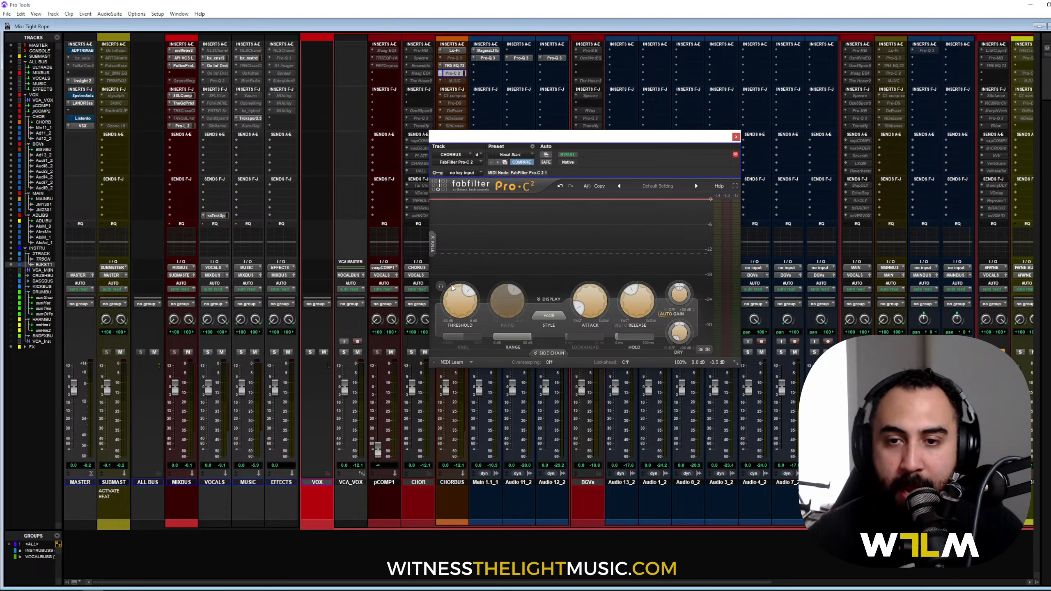
key("space")
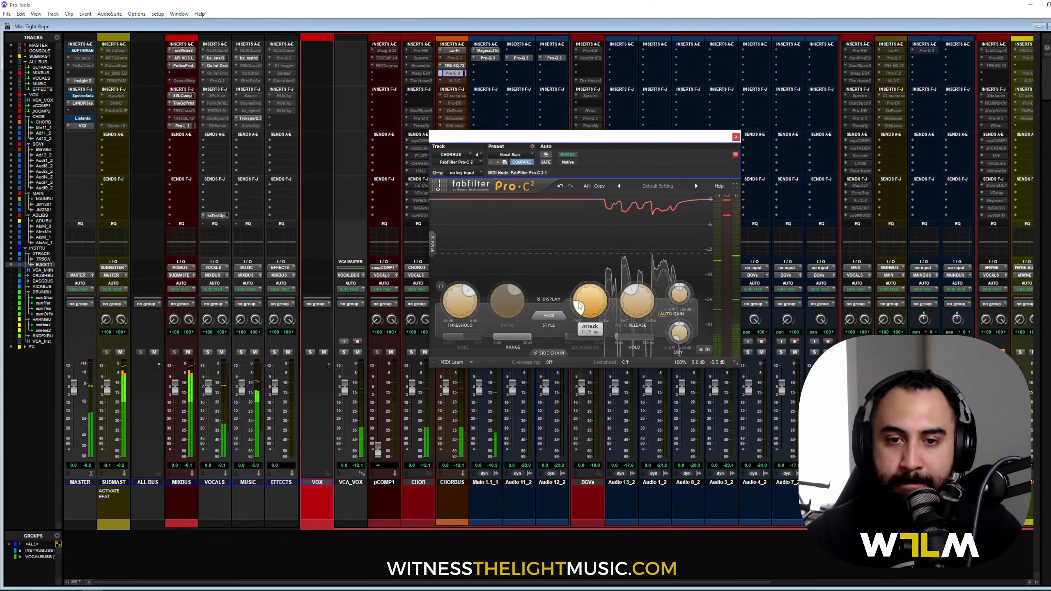
Step: Lower the threshold to -17.09 dB and try attacks of 34.31, 6.50, 0.005 ms, settling on 7.37 ms
left_click_drag(465, 285, 466, 290)
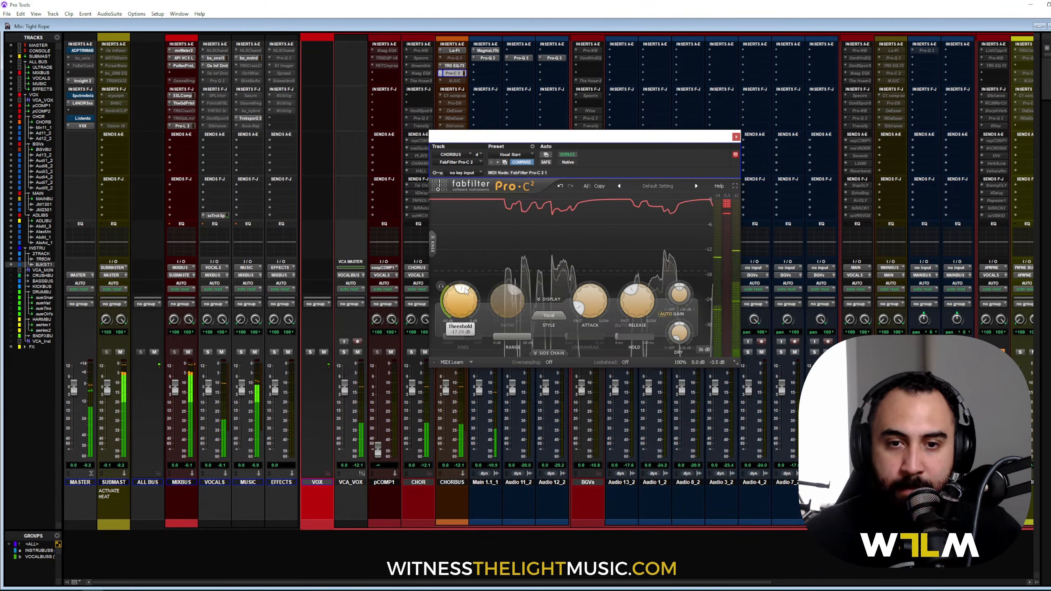
mouse_move(592, 300)
left_mouse_down()
mouse_move(579, 293)
mouse_move(585, 312)
mouse_move(591, 285)
left_mouse_up()
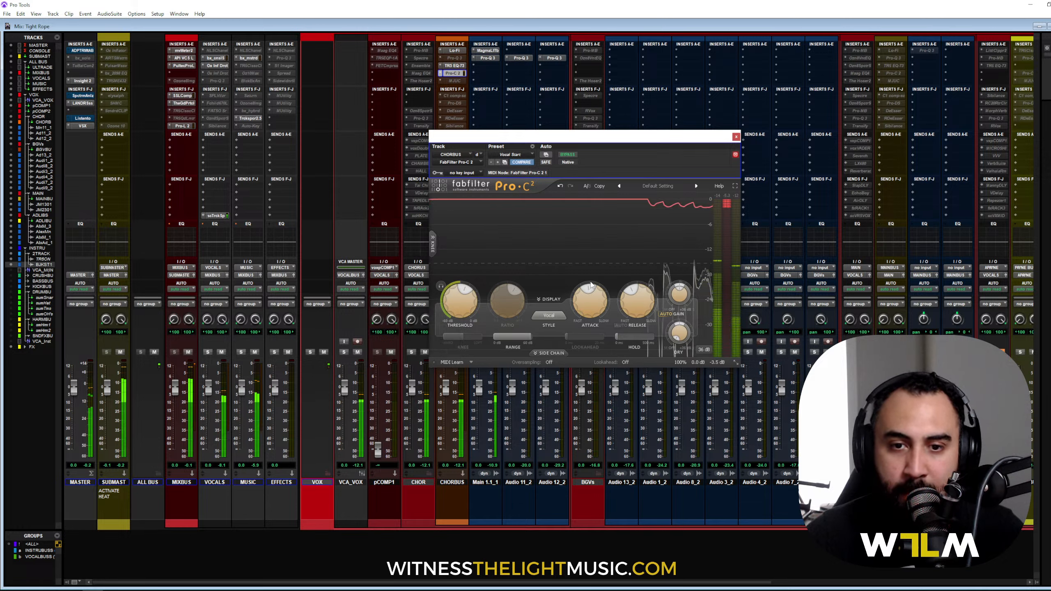
mouse_move(589, 291)
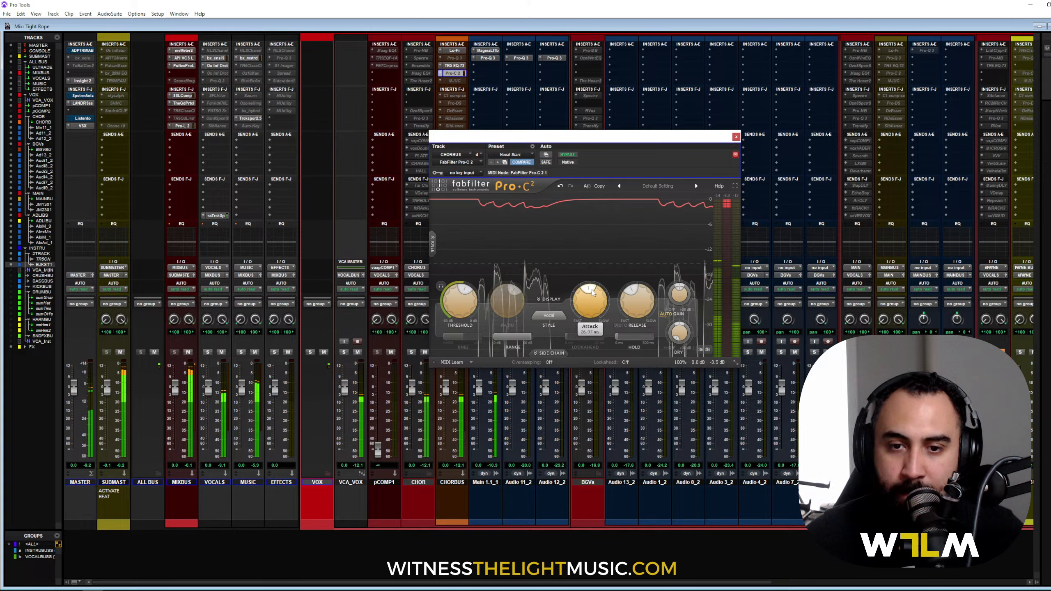
left_click_drag(592, 292, 580, 297)
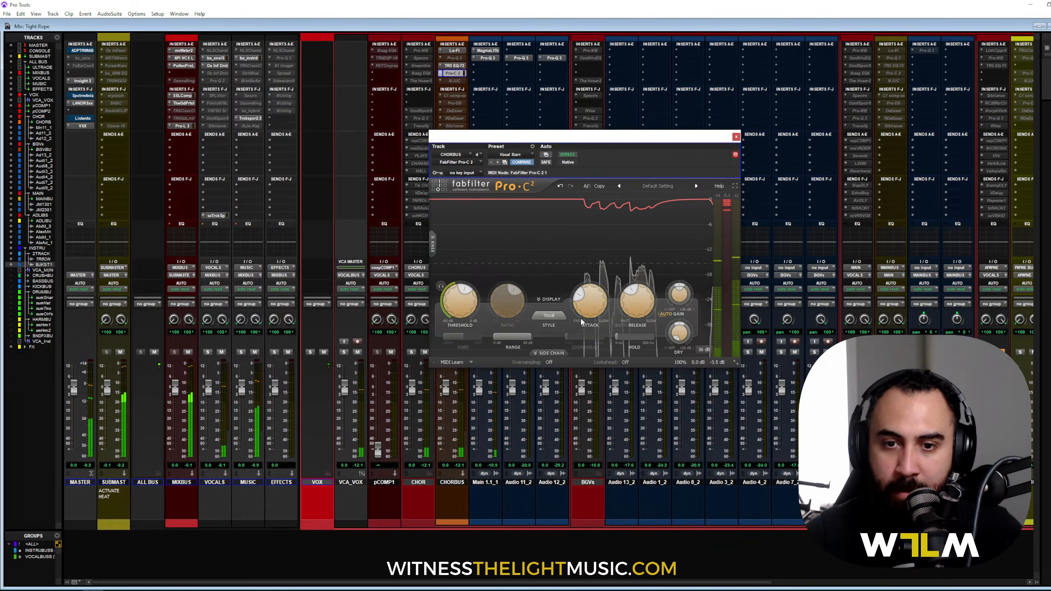
mouse_move(638, 297)
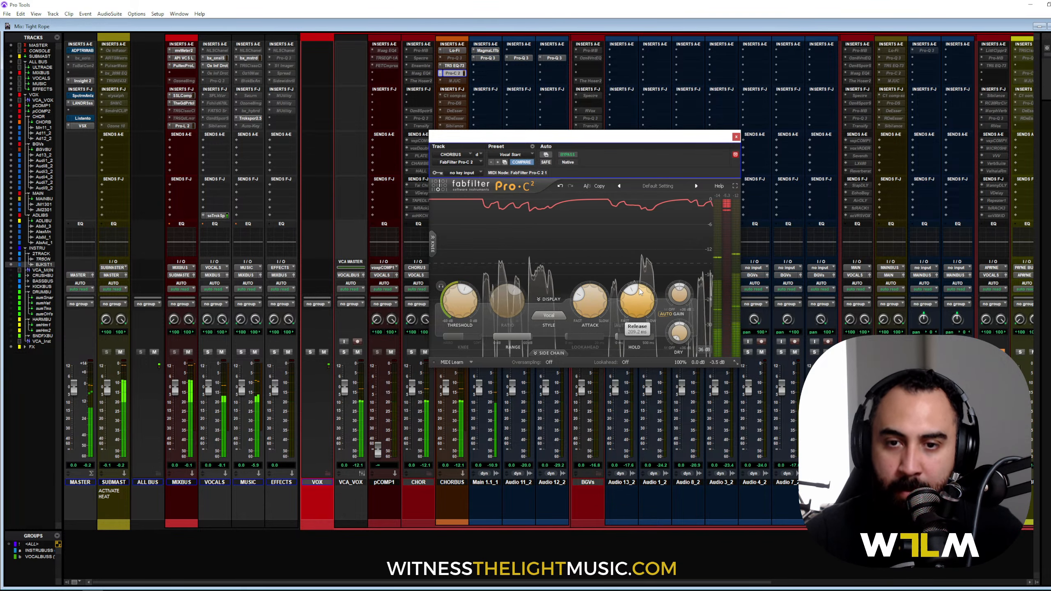
left_click_drag(579, 296, 583, 311)
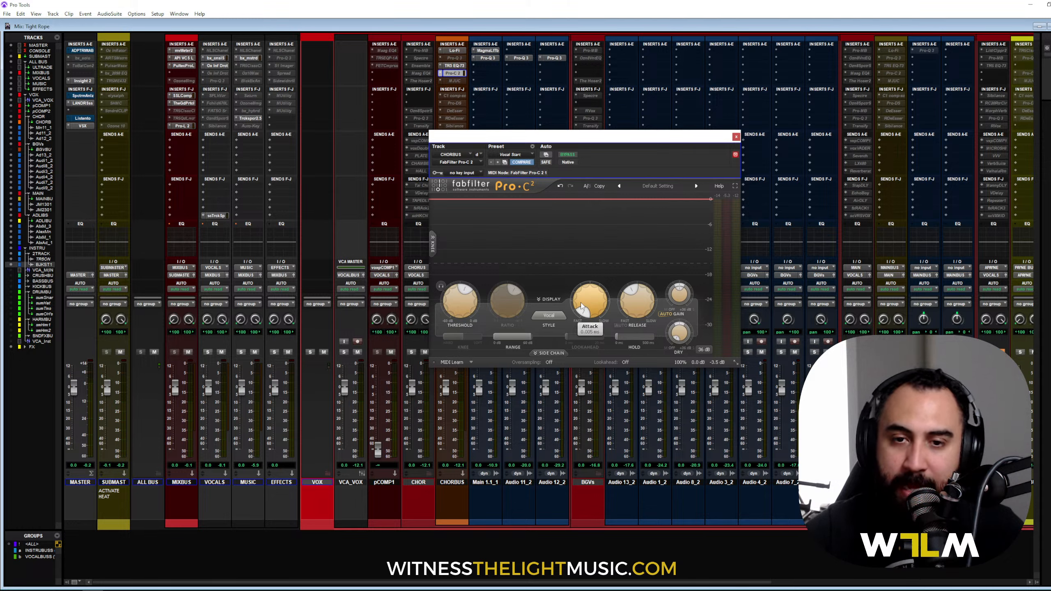
key("space")
mouse_move(581, 305)
left_mouse_down()
mouse_move(595, 266)
mouse_move(587, 302)
left_mouse_up()
mouse_move(643, 302)
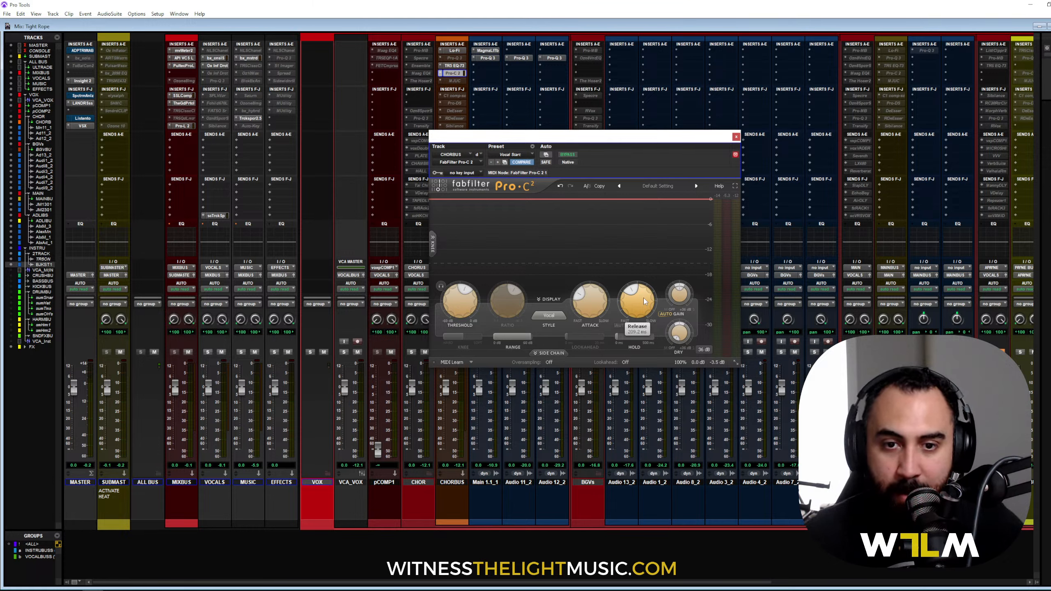
key("space")
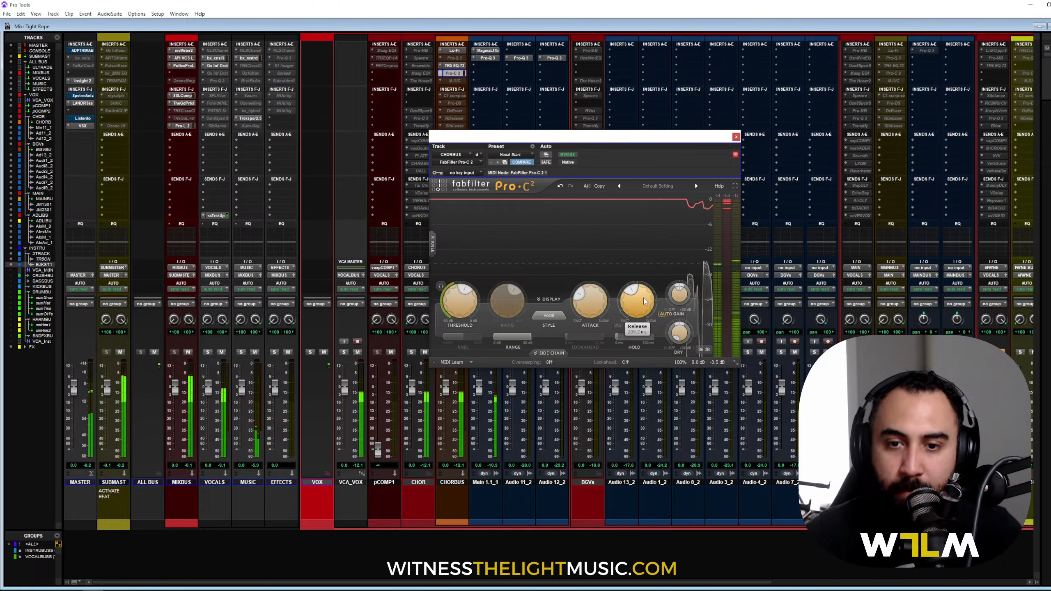
left_click_drag(640, 296, 641, 344)
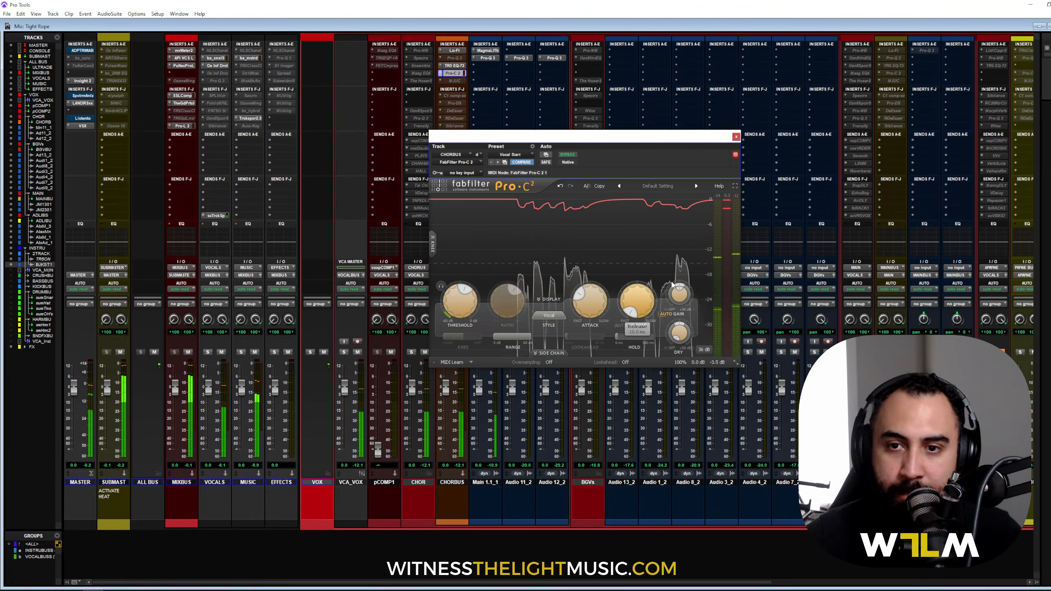
left_click_drag(630, 313, 627, 307)
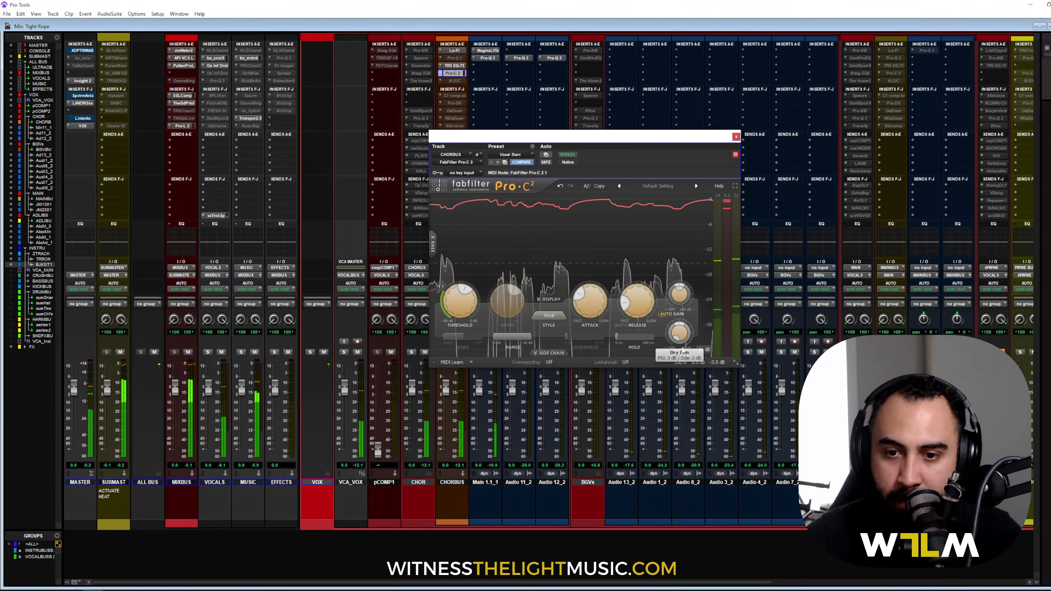
mouse_move(698, 362)
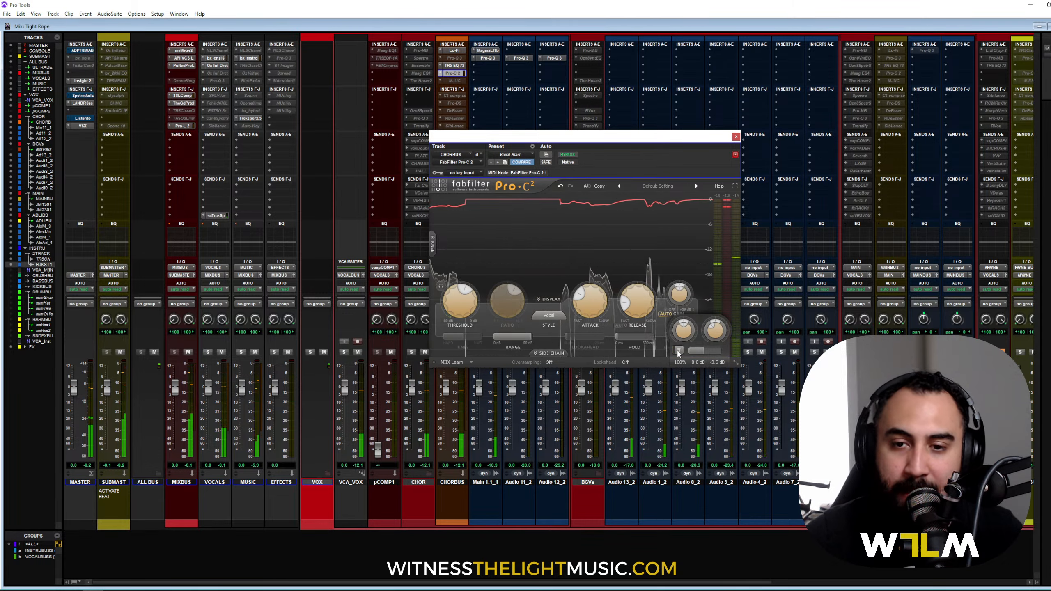
mouse_move(639, 297)
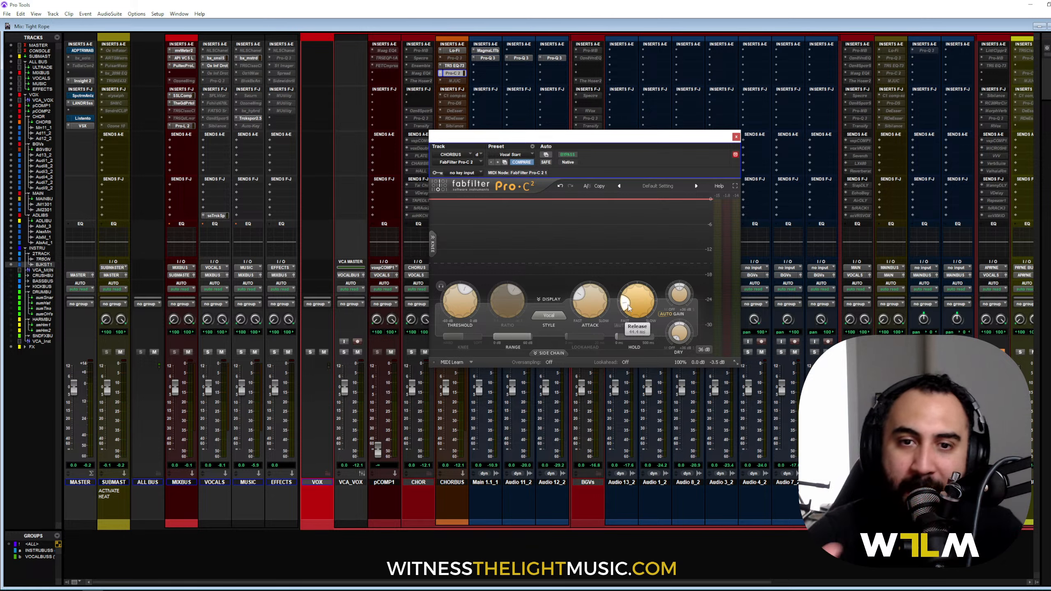
key("space")
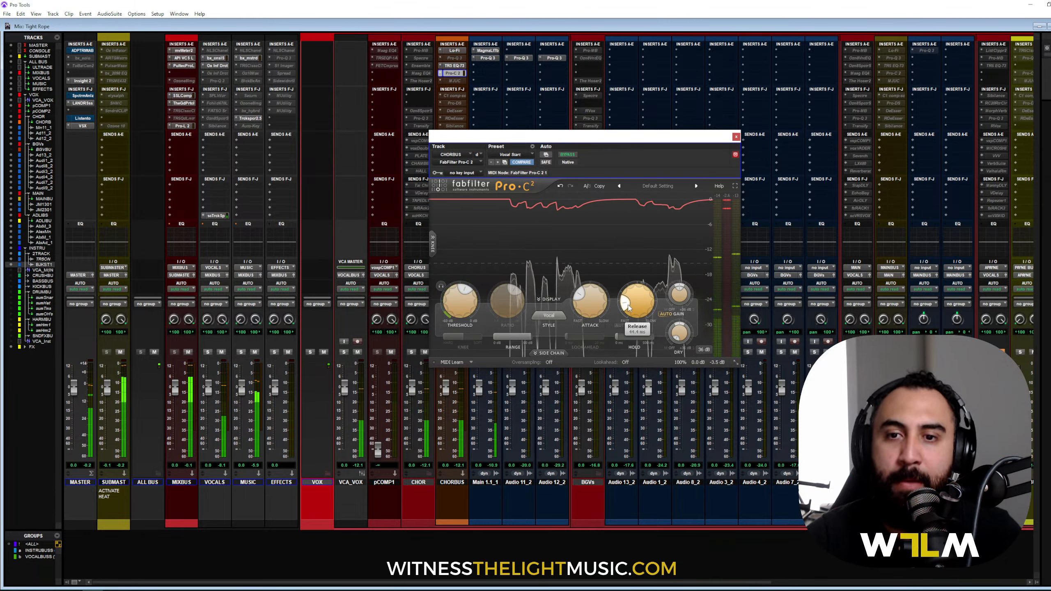
Step: Speed the Pro-C 2 release up to about 13.7 ms, then close the compressor window
left_click_drag(633, 311, 636, 327)
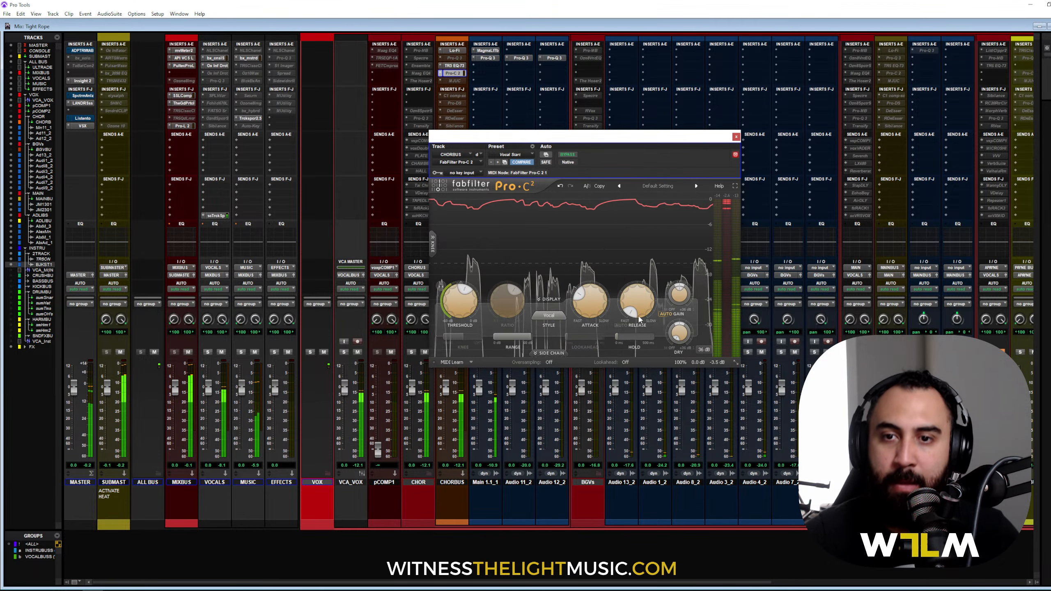
mouse_move(631, 310)
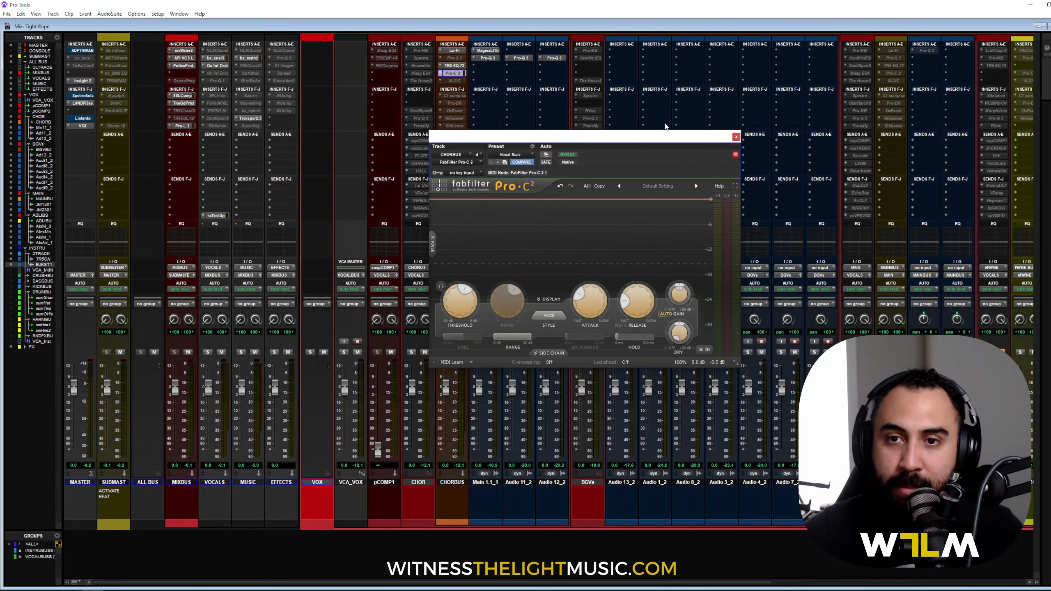
left_click(736, 137)
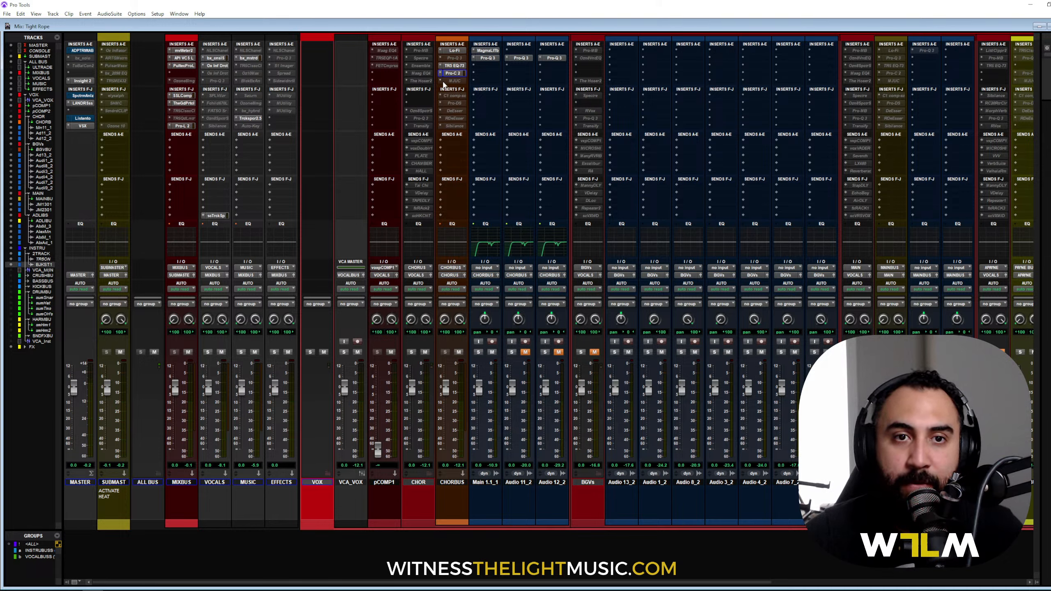
Step: Search the CHORBUS insert slot for 'xx' and insert TR5 Compressor (stereo)
left_click(447, 83)
left_click(455, 83)
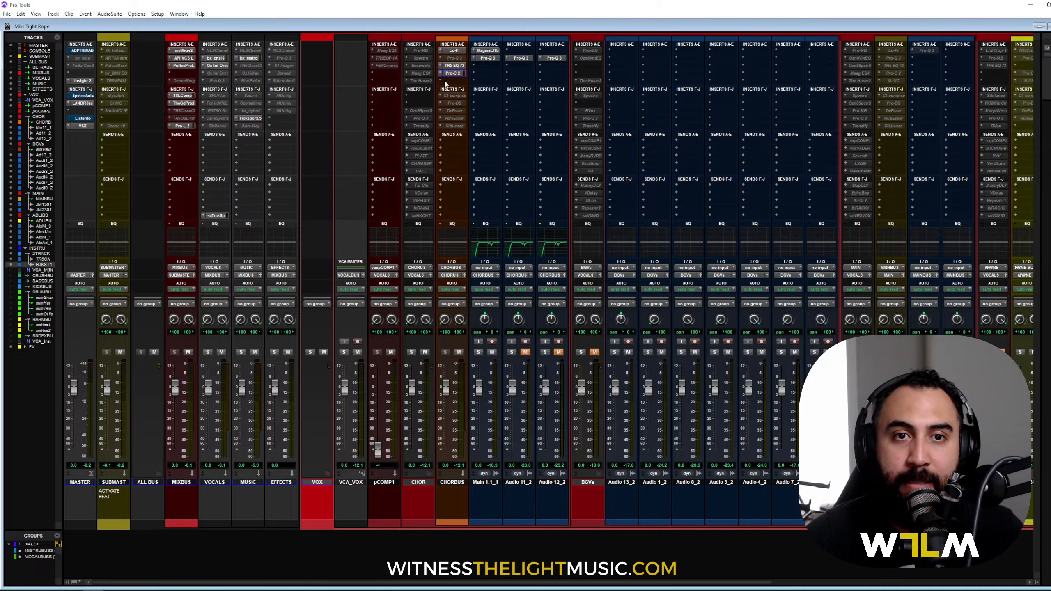
left_click(455, 83)
left_click(479, 94)
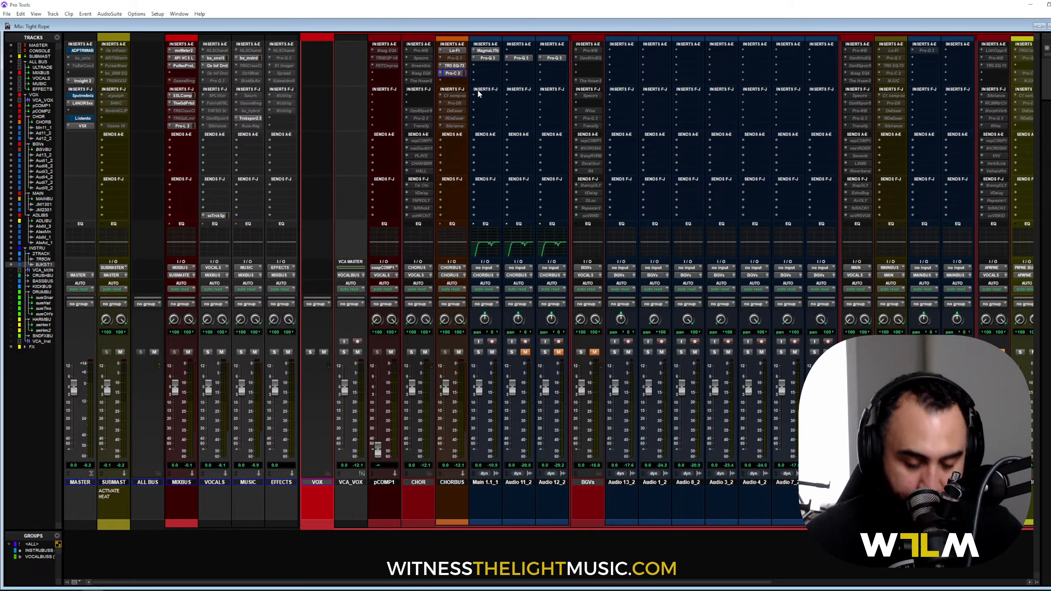
type("xx")
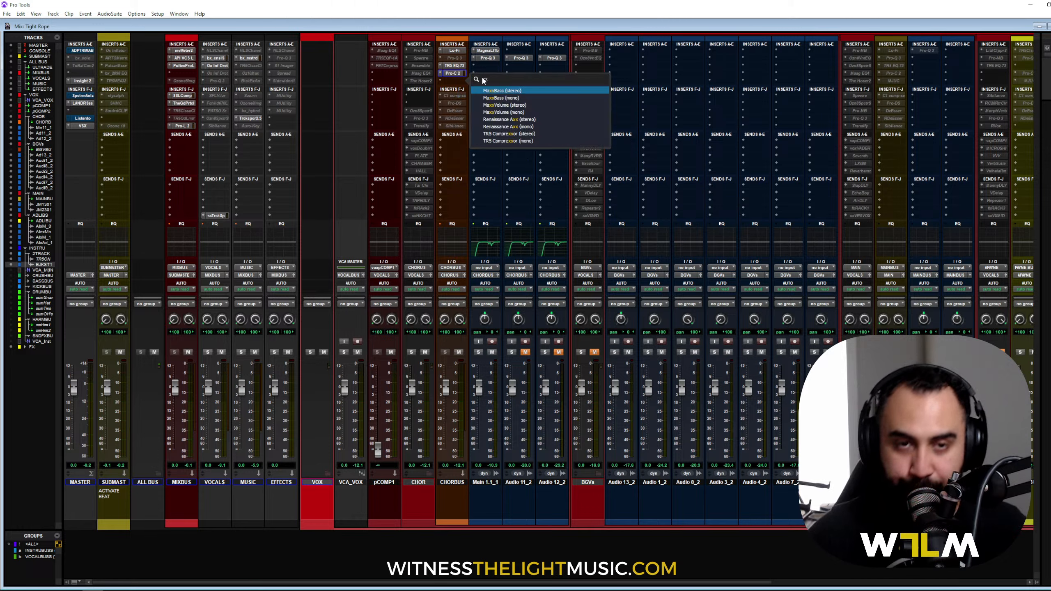
left_click(499, 134)
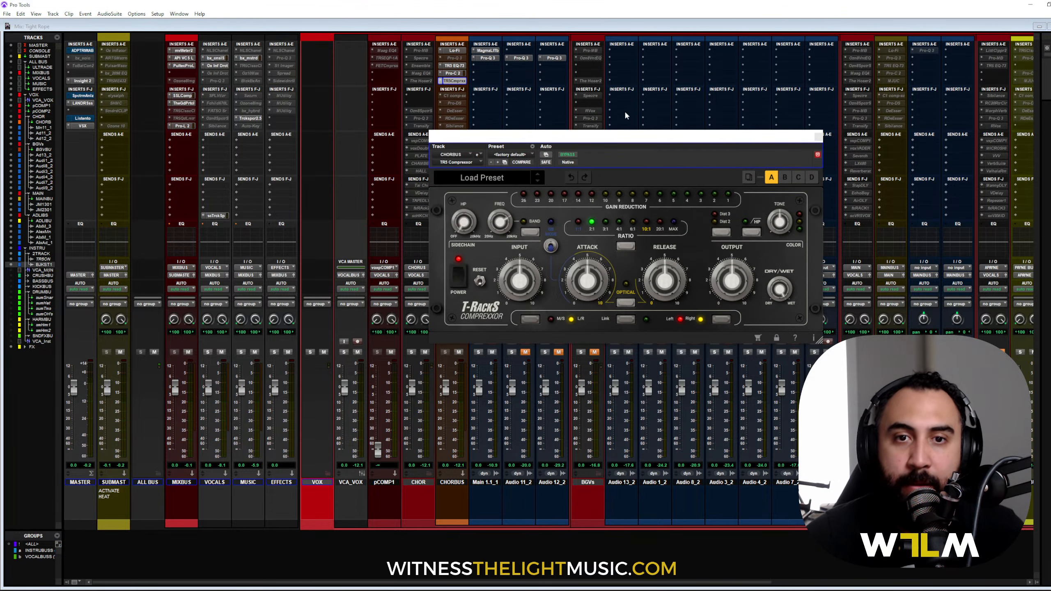
Step: Reposition the T-RackS window and step the compressor ratio from 2:1 to 3:1
left_click_drag(619, 139, 556, 81)
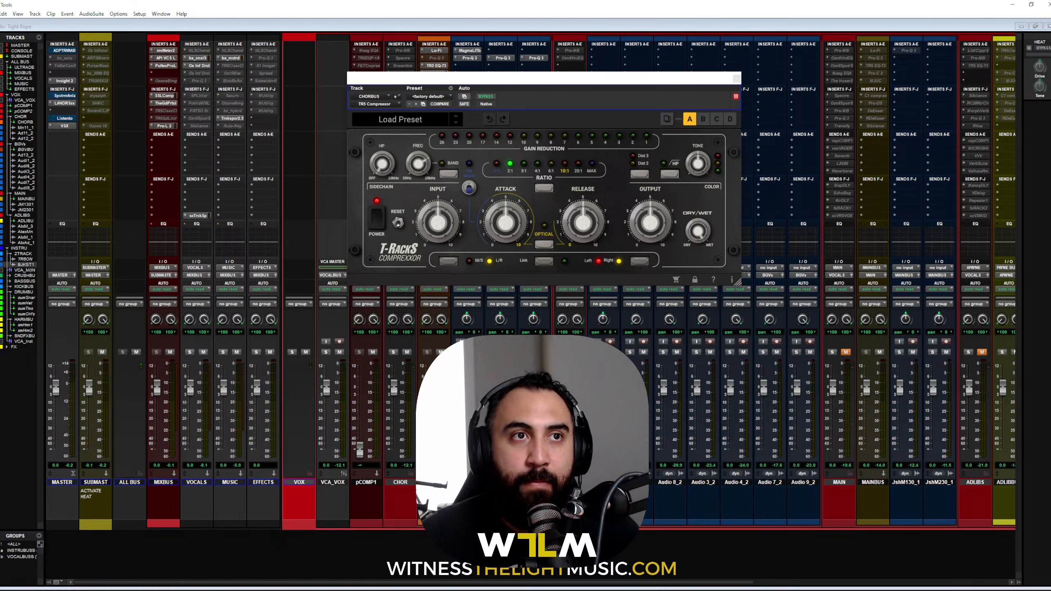
left_click_drag(562, 81, 559, 76)
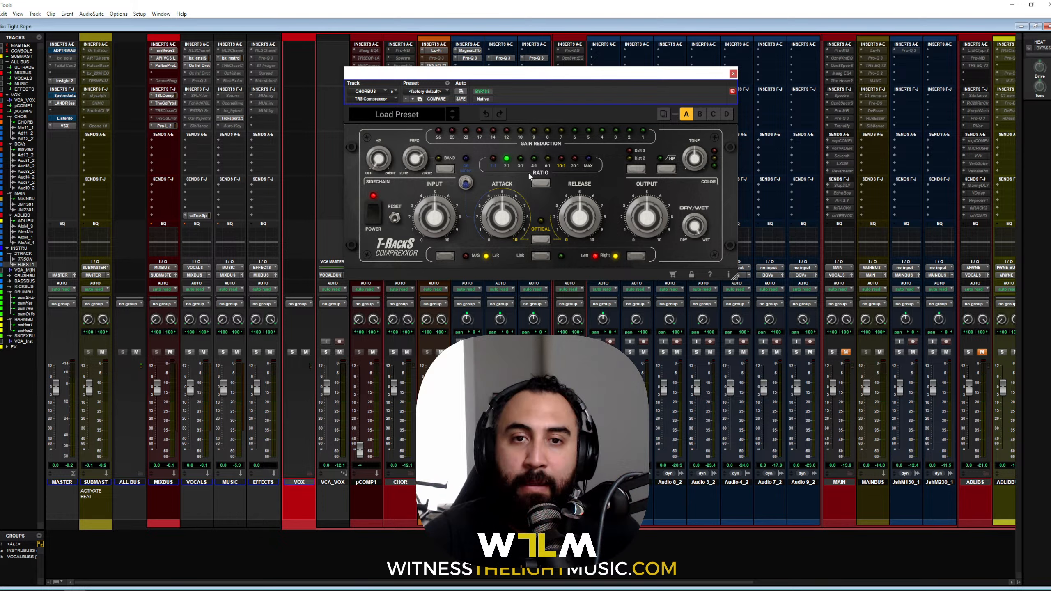
left_click(539, 182)
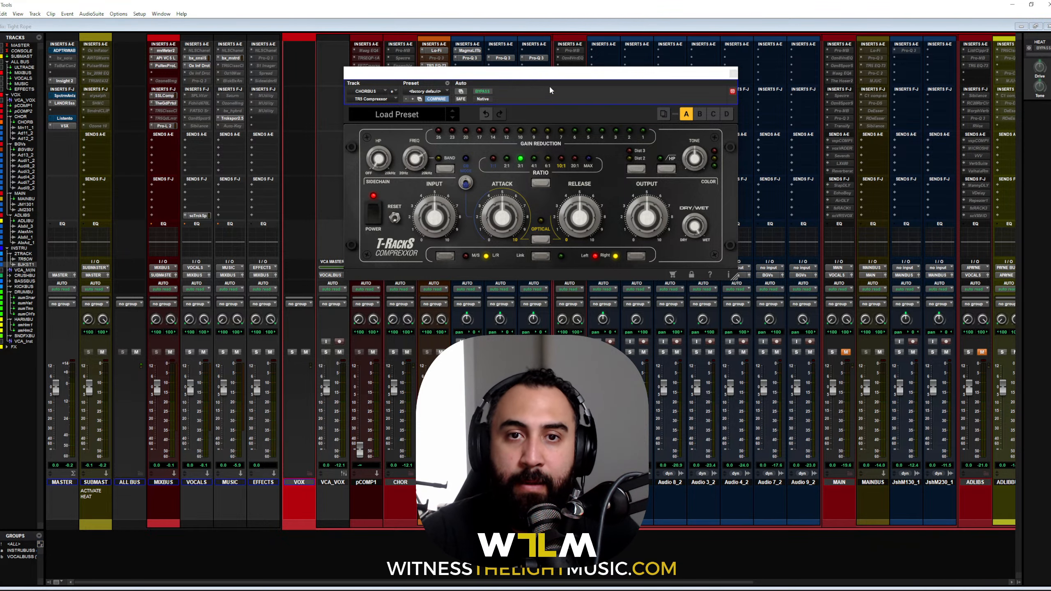
left_click_drag(546, 79, 527, 81)
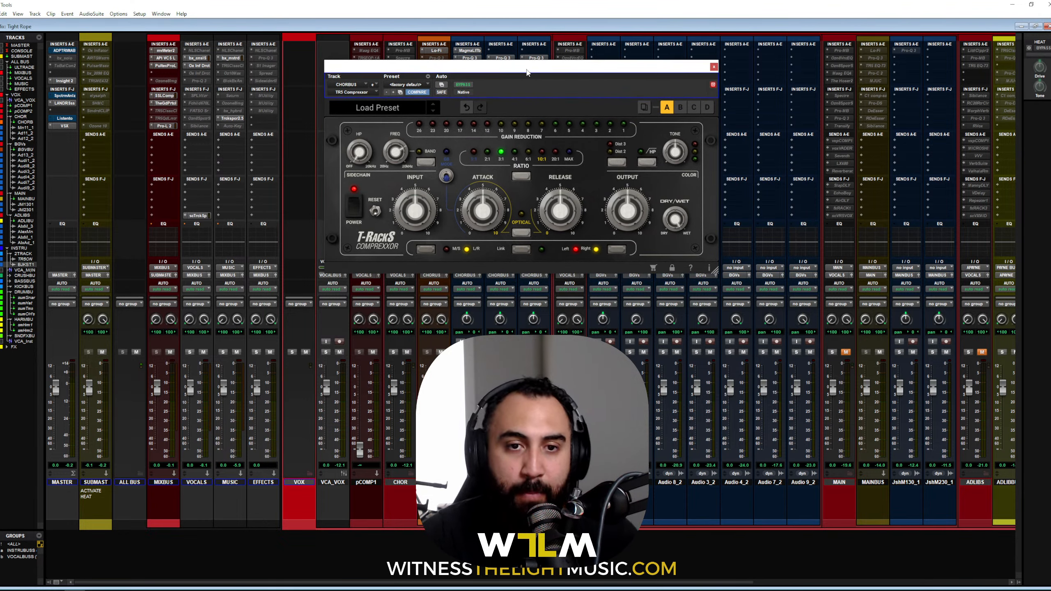
Step: During playback, set the TR5 Compressor input to 6.1, attack and release to 3.9, and distortion to Dist 3
mouse_move(480, 209)
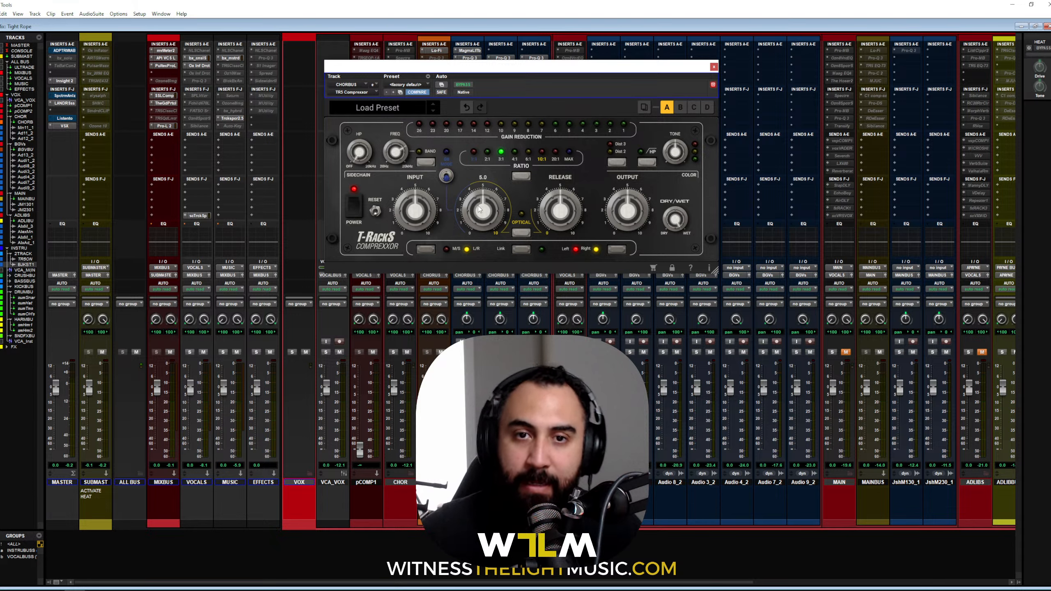
left_click_drag(522, 64, 520, 54)
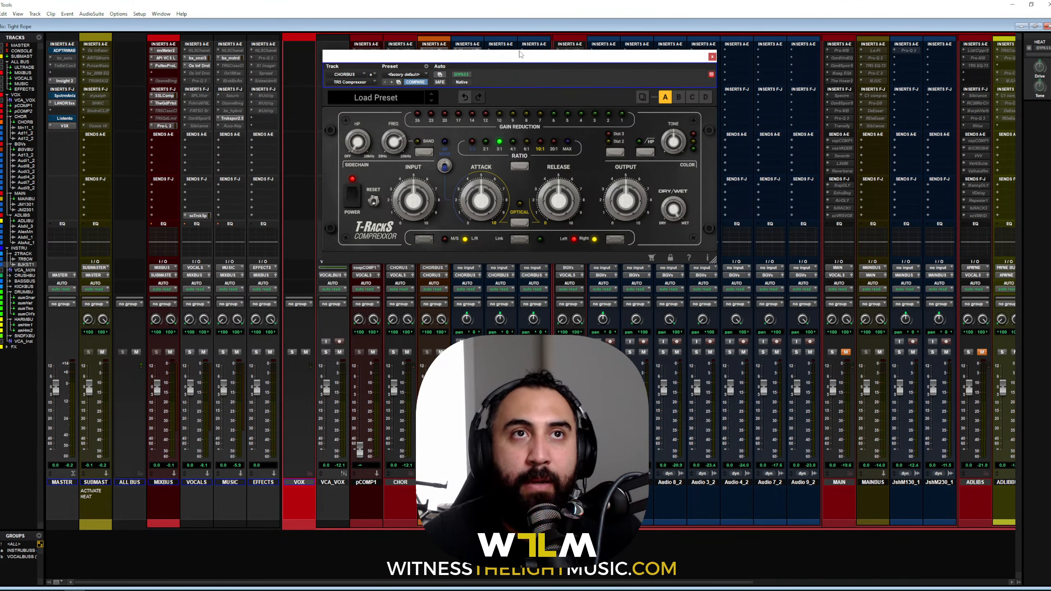
key("space")
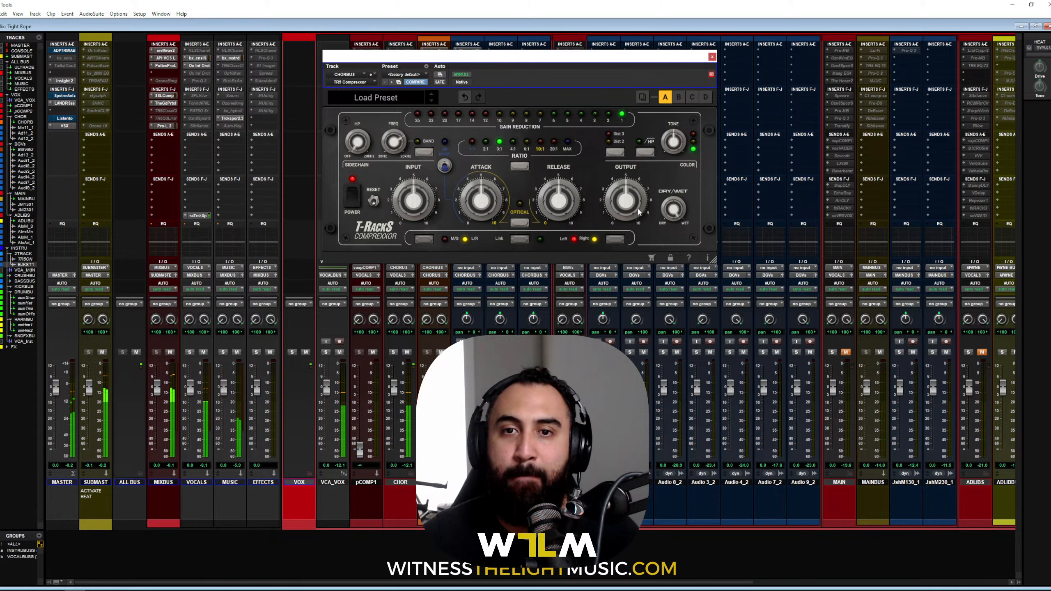
left_click_drag(426, 214, 421, 198)
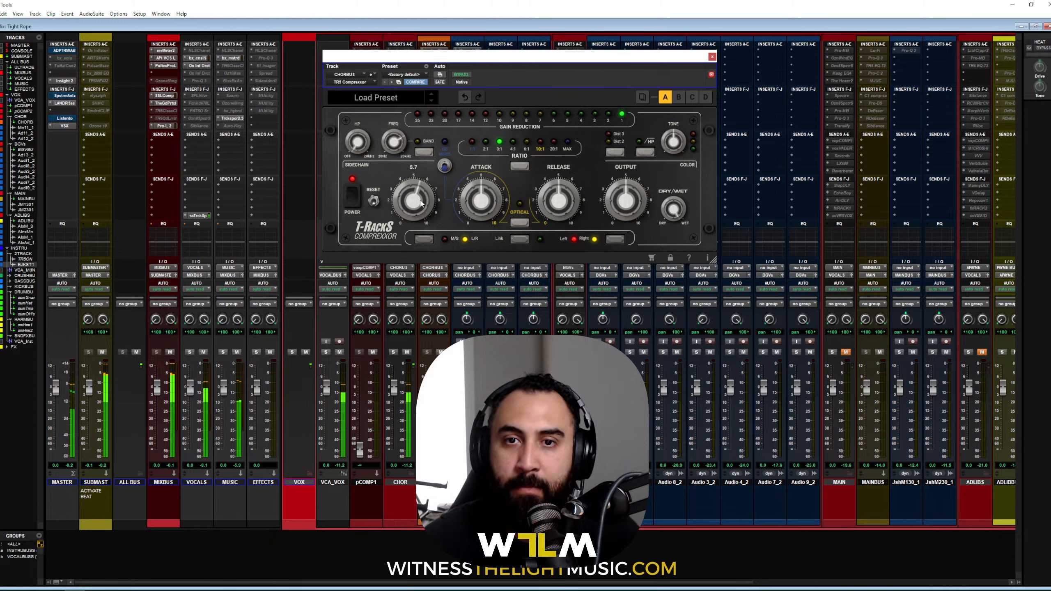
left_click_drag(482, 203, 479, 217)
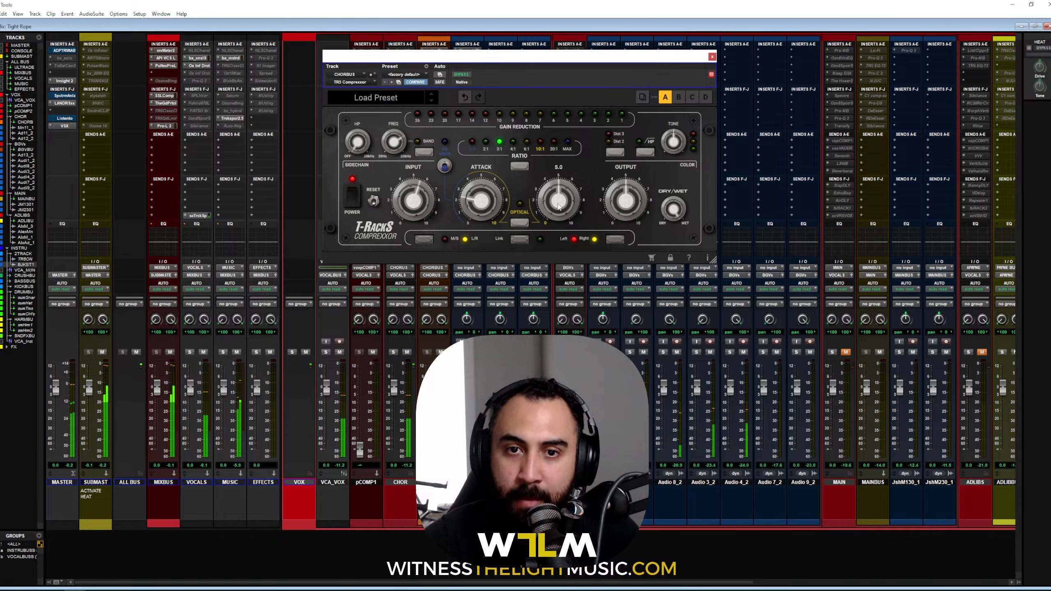
left_click_drag(559, 209, 561, 216)
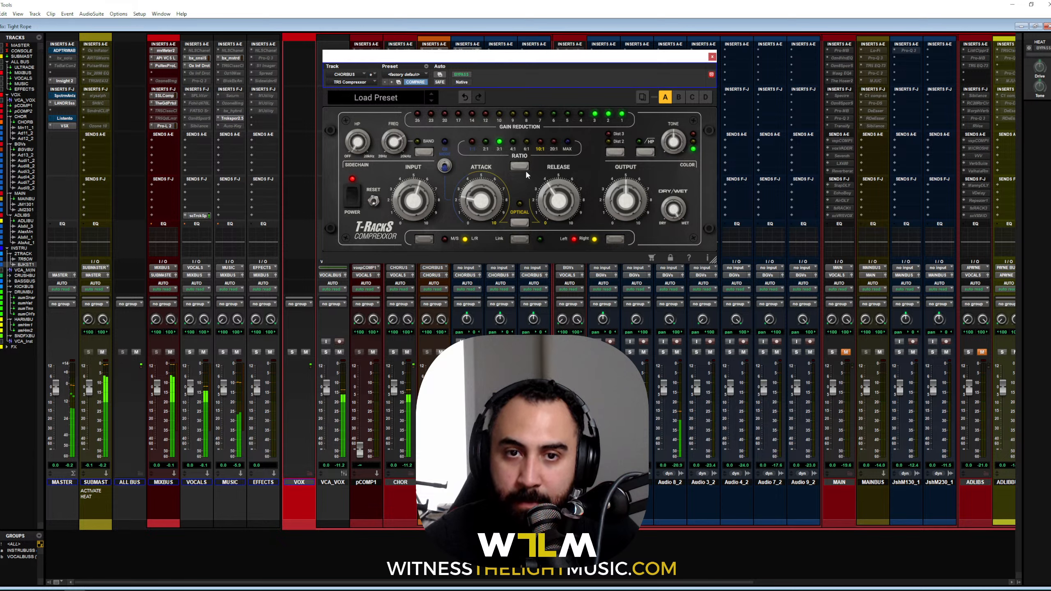
left_click(614, 153)
left_click(614, 153)
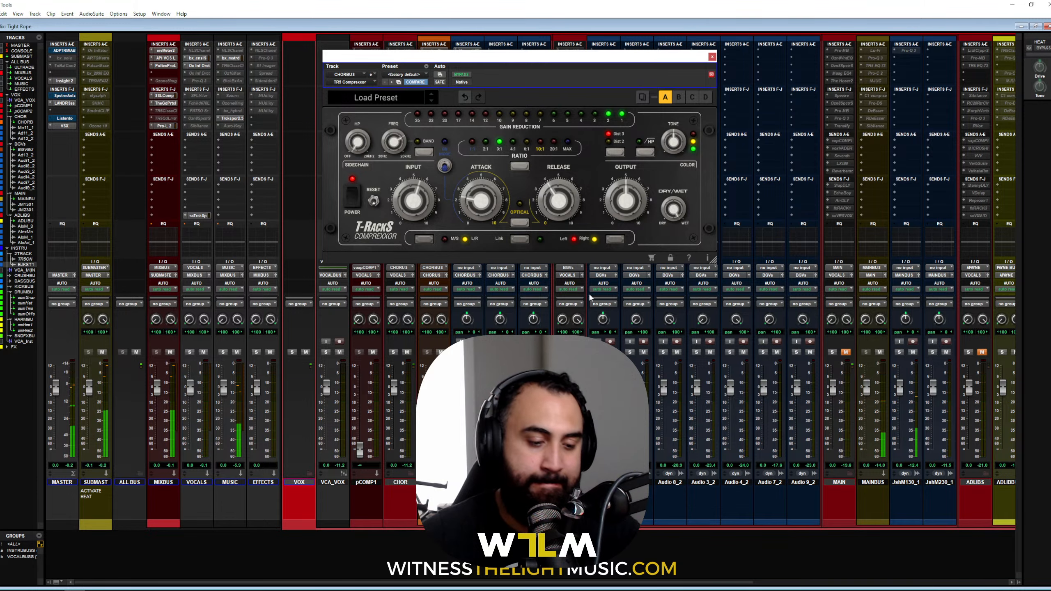
Step: Switch between the Edit and Mix windows and bring up the track height choices
key("ctrl+equal")
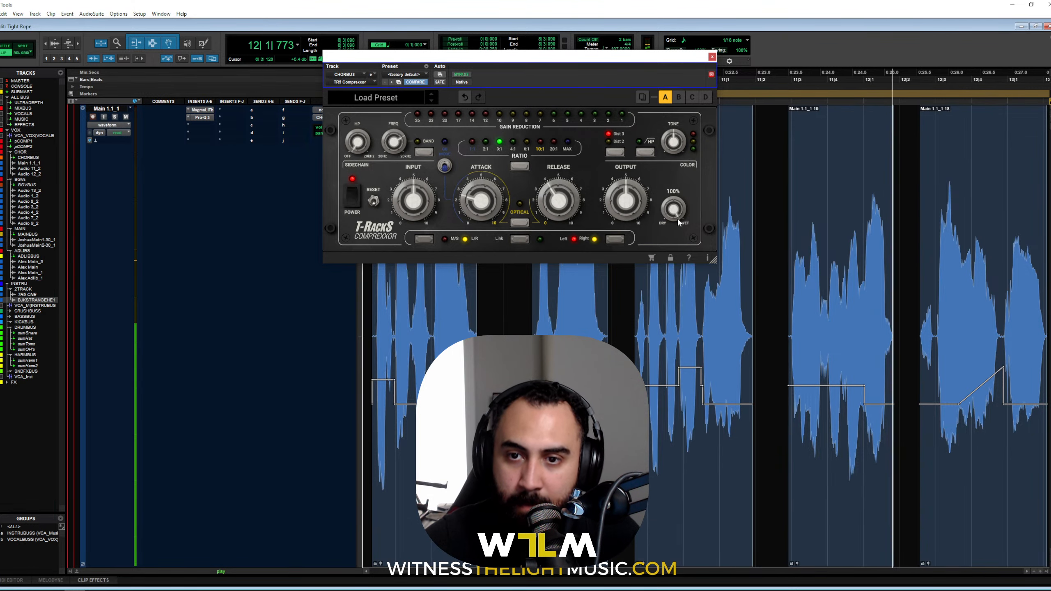
key("ctrl+equal")
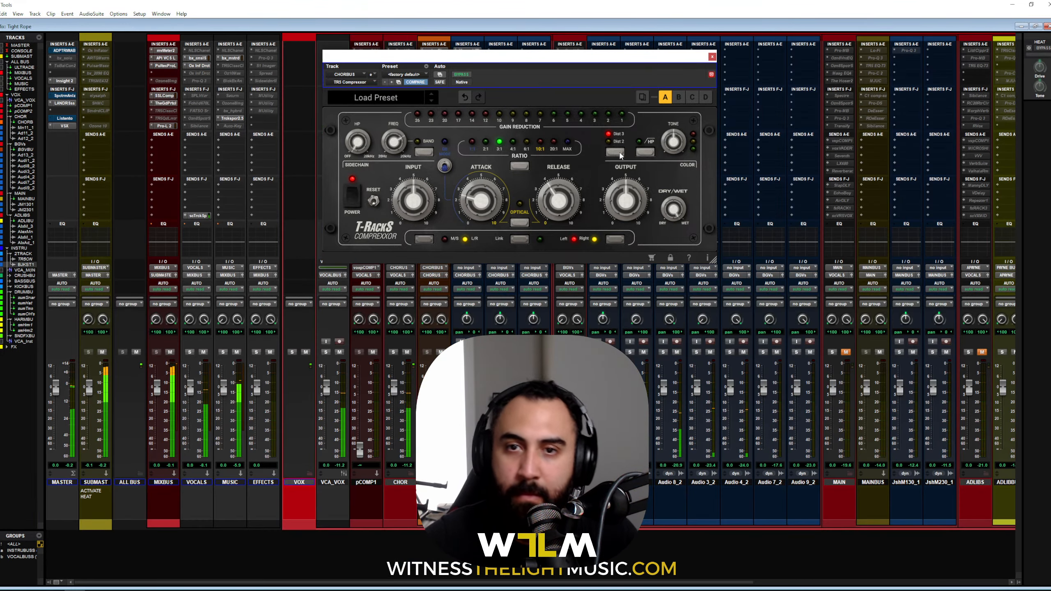
mouse_move(429, 210)
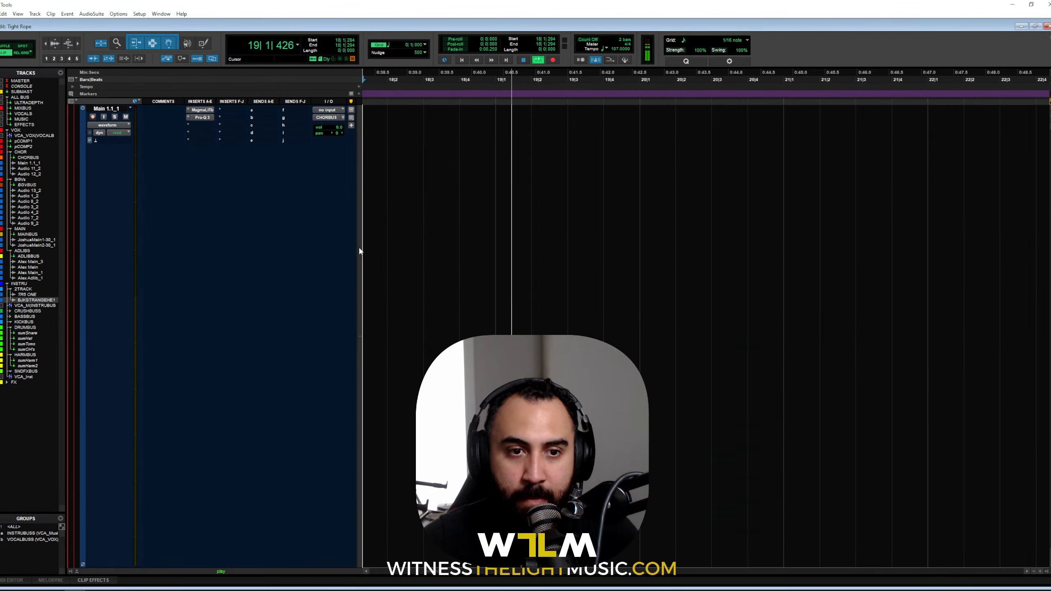
left_click(360, 251)
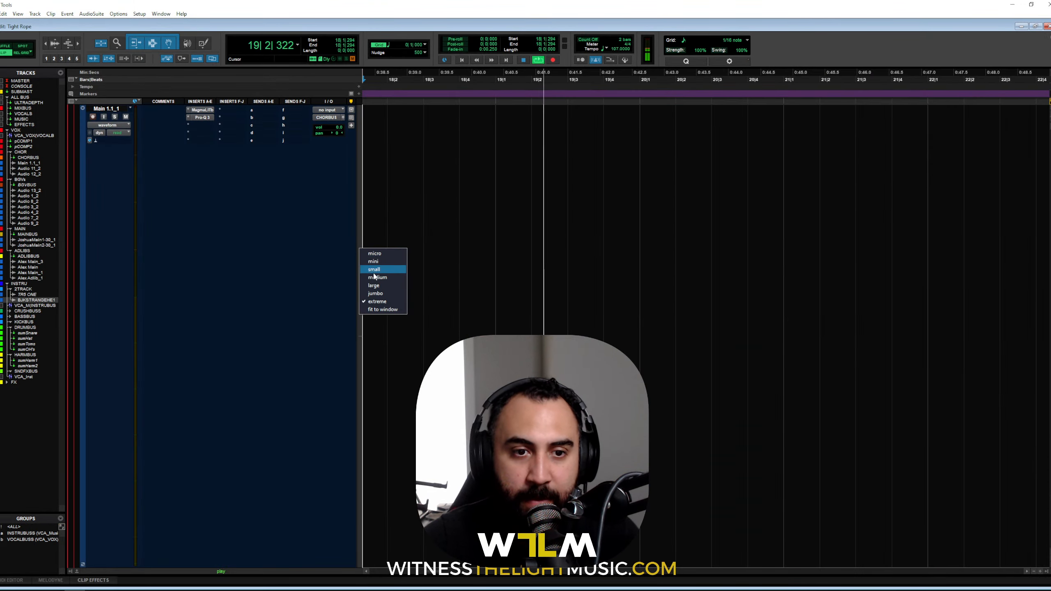
Step: Set the track to small height, zoom out, and play from the selected Main 1.1_1 chorus clips
left_click(381, 278)
key("r")
key("r")
key("r")
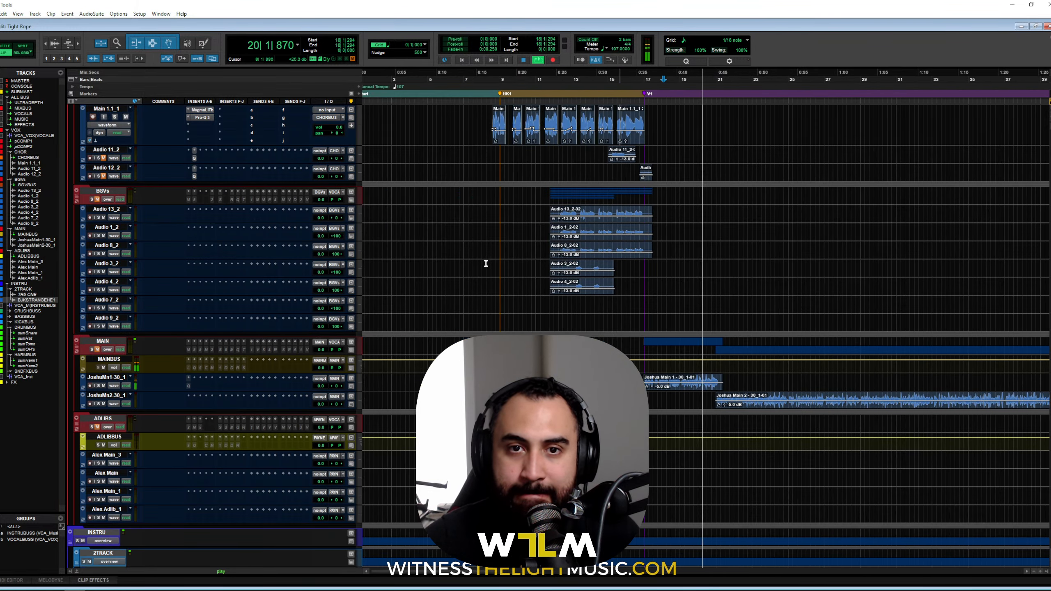
left_click(501, 143)
left_click(637, 140, "shift")
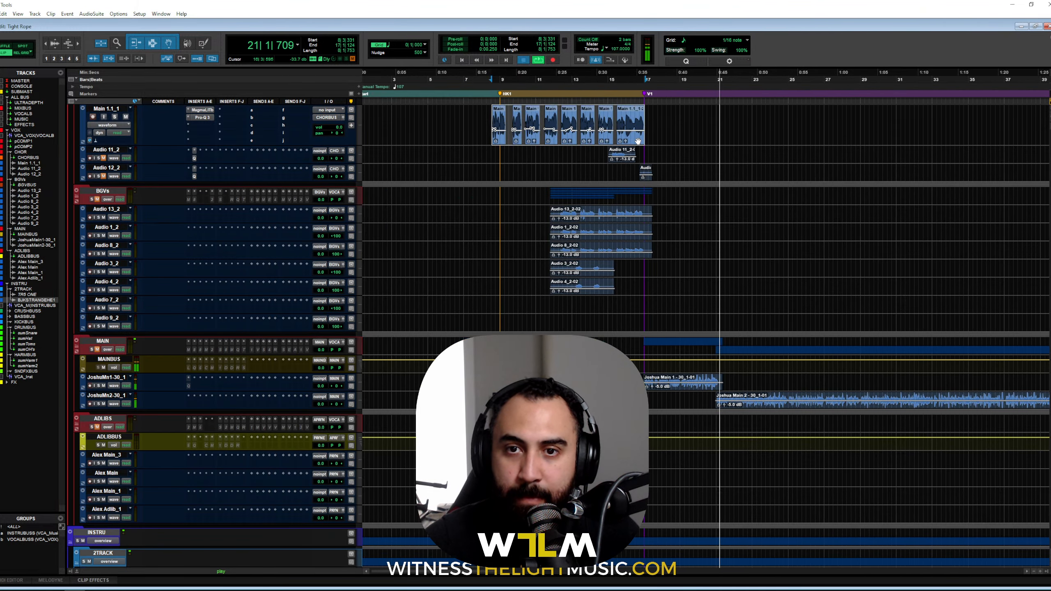
key("space")
key("space")
Step: In the Mix window, bypass and re-enable the chorus bus compressors to compare, then mute MUSIC
key("ctrl+equal")
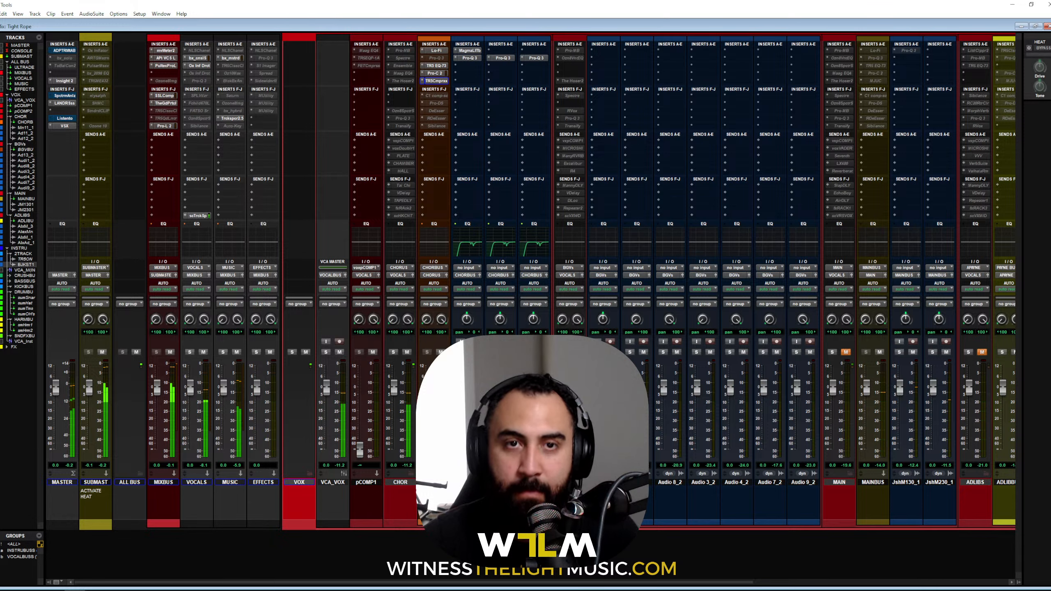
left_click(447, 81, "ctrl")
left_click(443, 75, "ctrl")
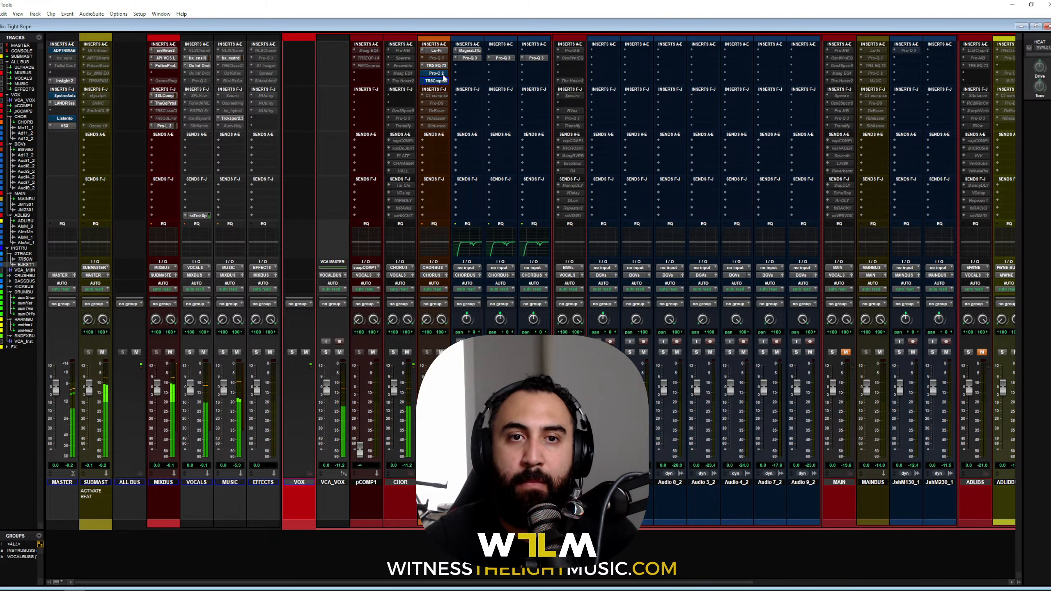
left_click(443, 75, "ctrl")
left_click(443, 81, "ctrl")
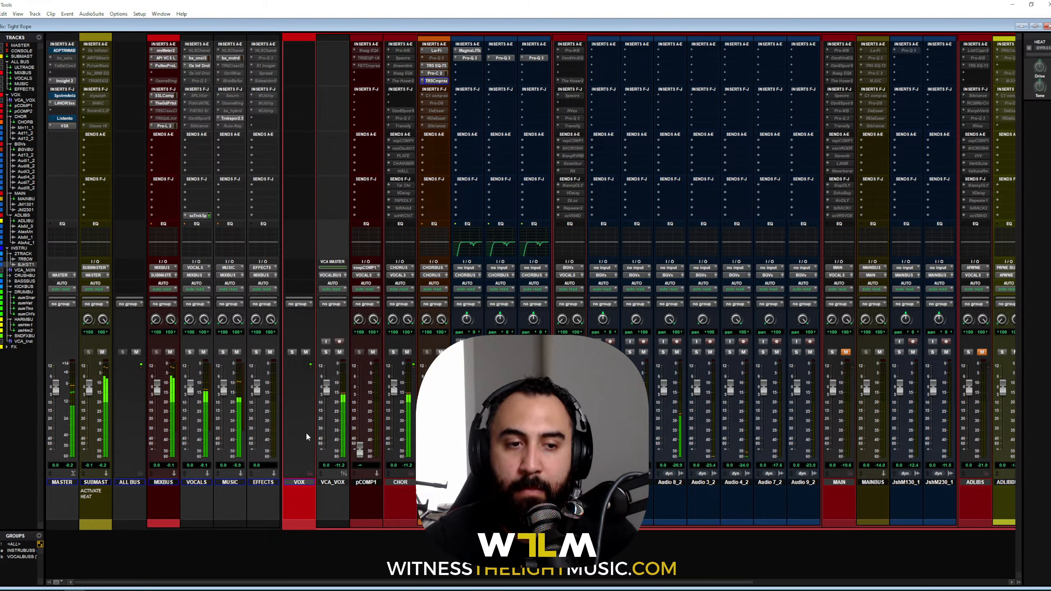
left_click(236, 353)
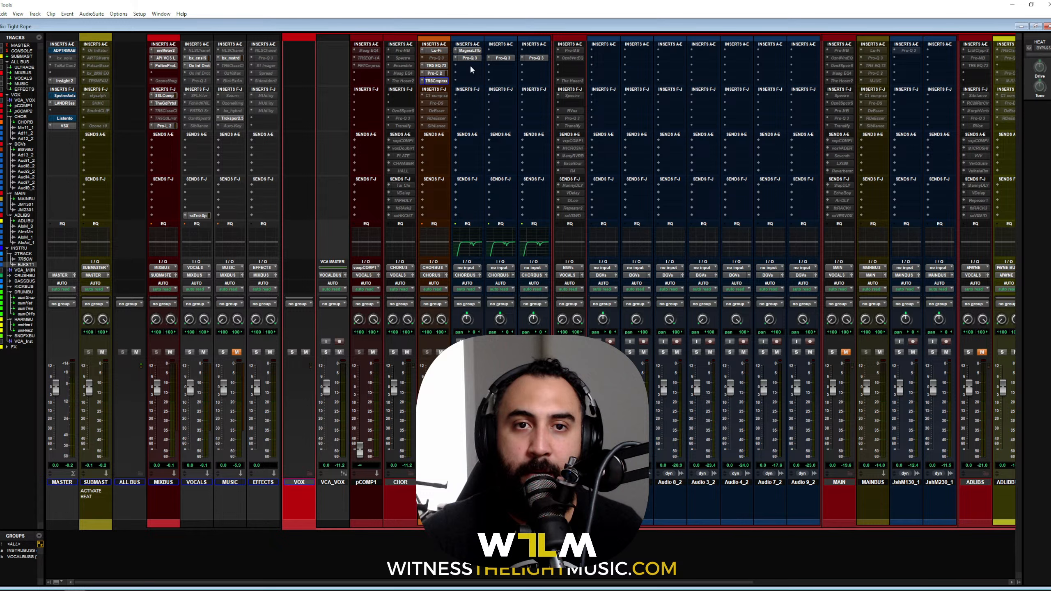
left_click(469, 51)
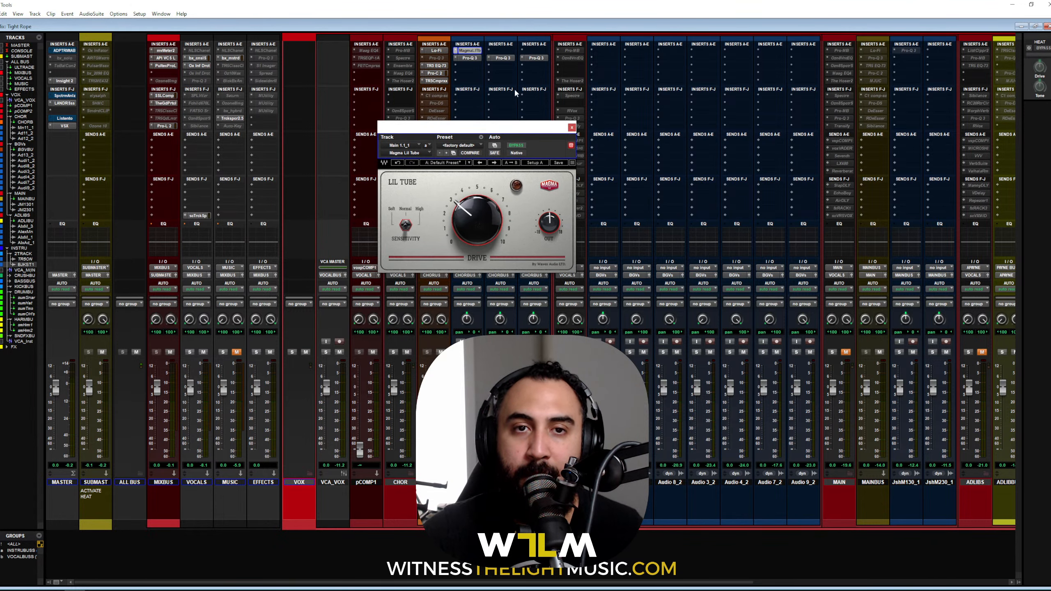
Step: Open and reposition the chorus bus Pro-Q 3, Lo-Fi and EQ-73 windows, then close EQ-73
left_click(471, 58)
left_click_drag(601, 131, 576, 128)
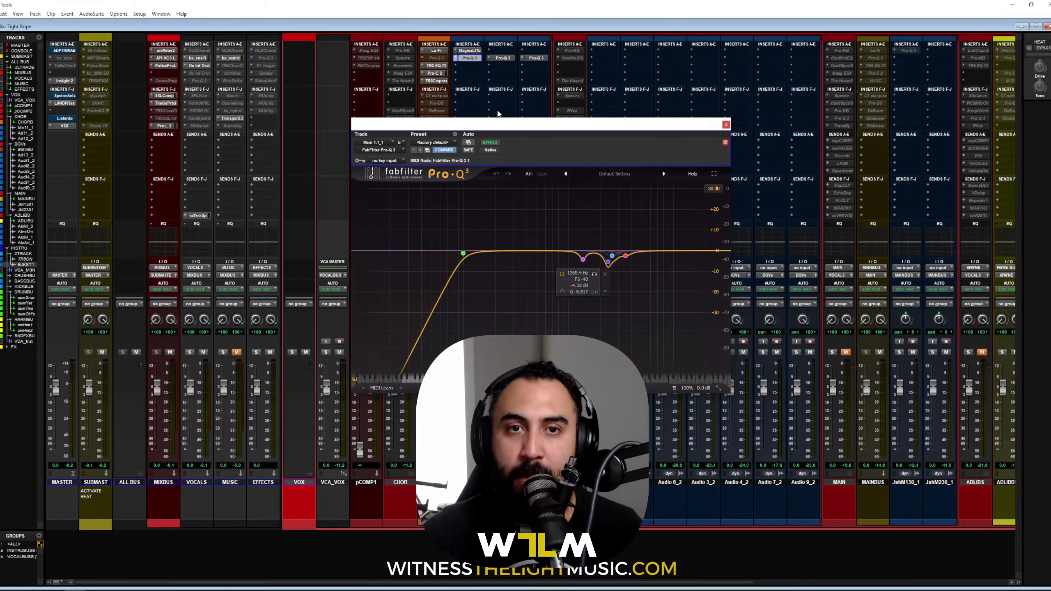
left_click(436, 50)
left_click_drag(460, 121, 533, 91)
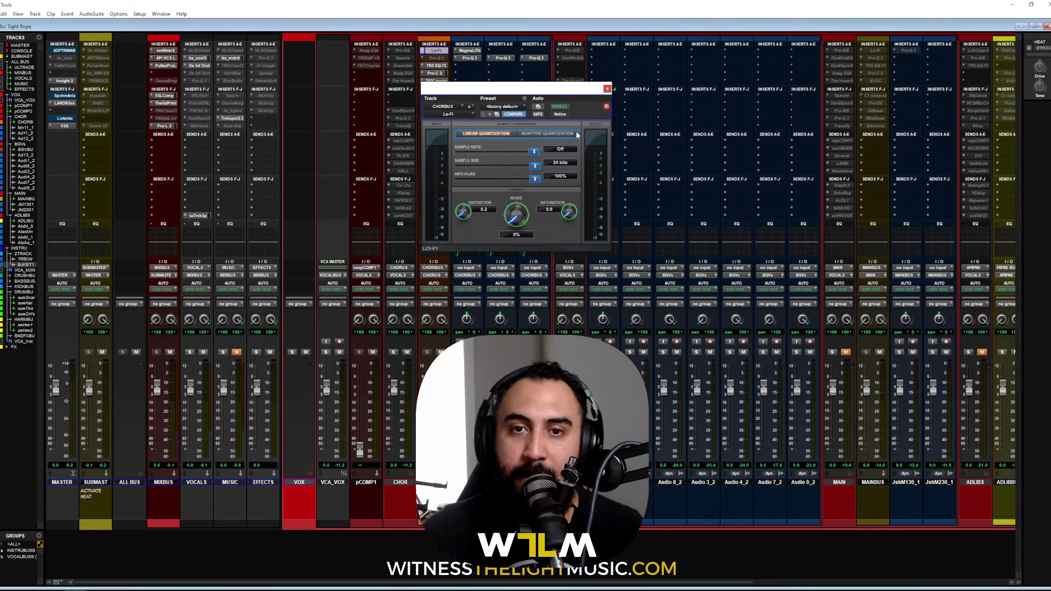
left_click(606, 88)
left_click(436, 66)
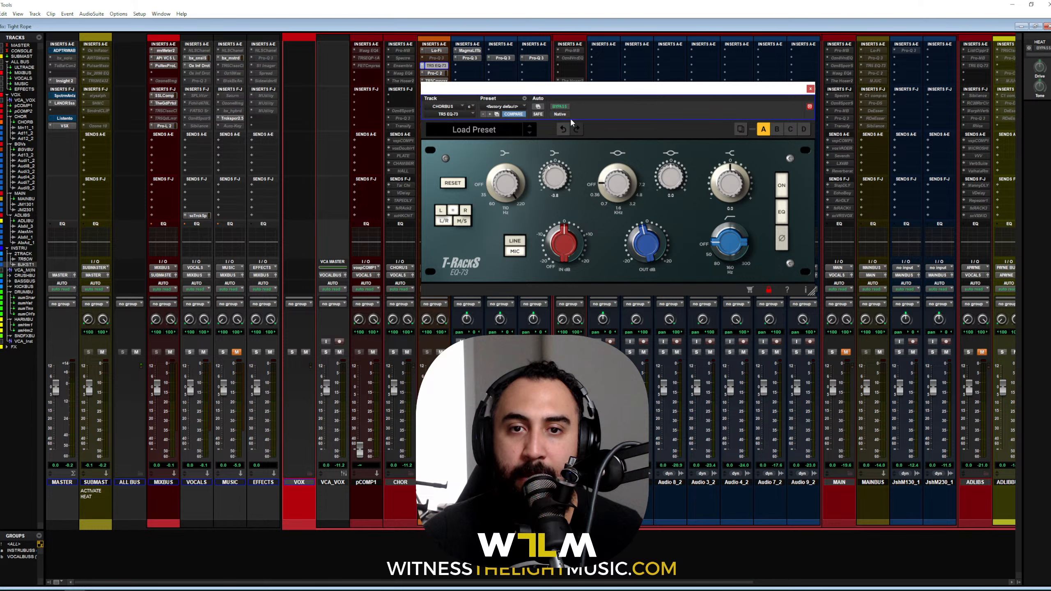
left_click_drag(595, 95, 521, 86)
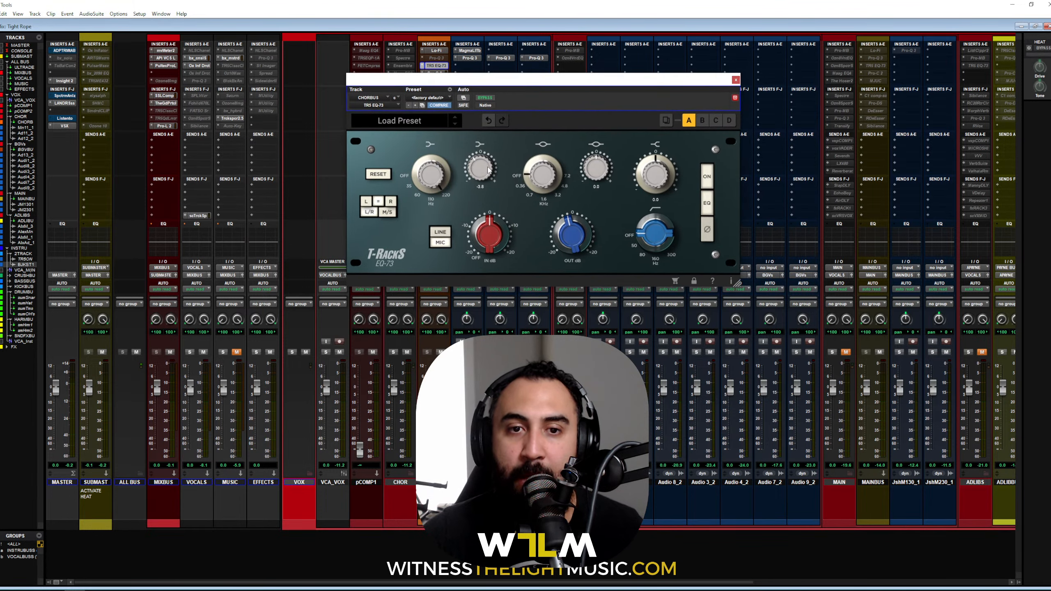
left_click(736, 79)
Step: Open and close the chorus bus Pro-C 2 and TR5 Compressor windows
left_click(445, 75)
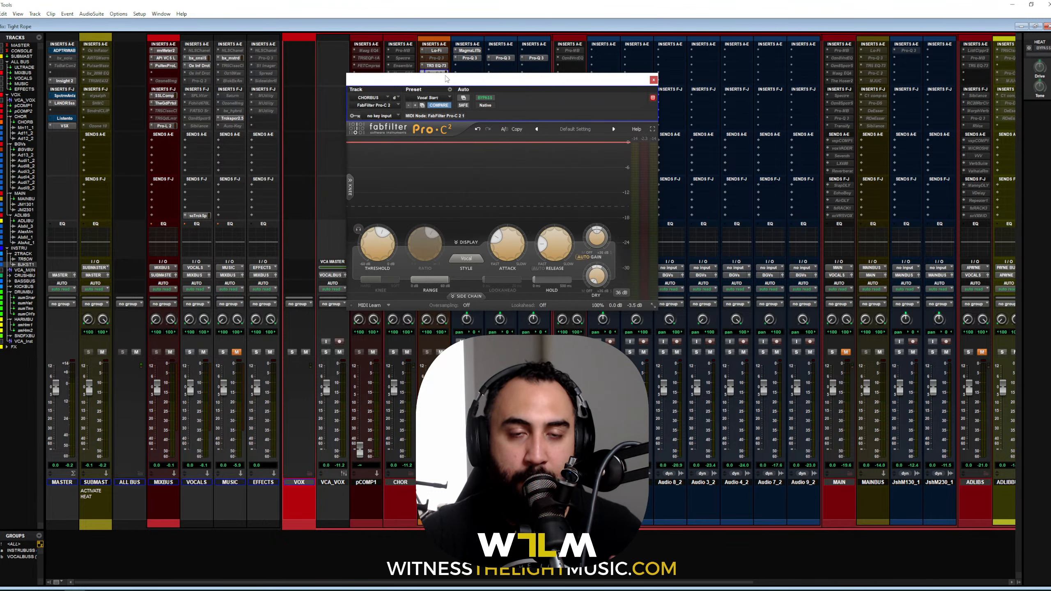
left_click(653, 80)
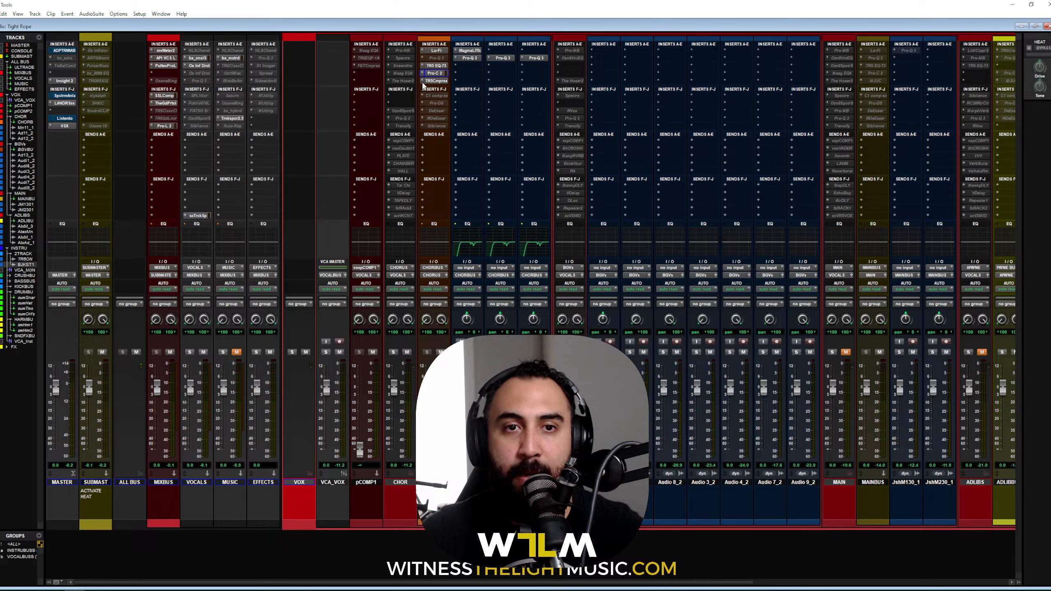
left_click(433, 80)
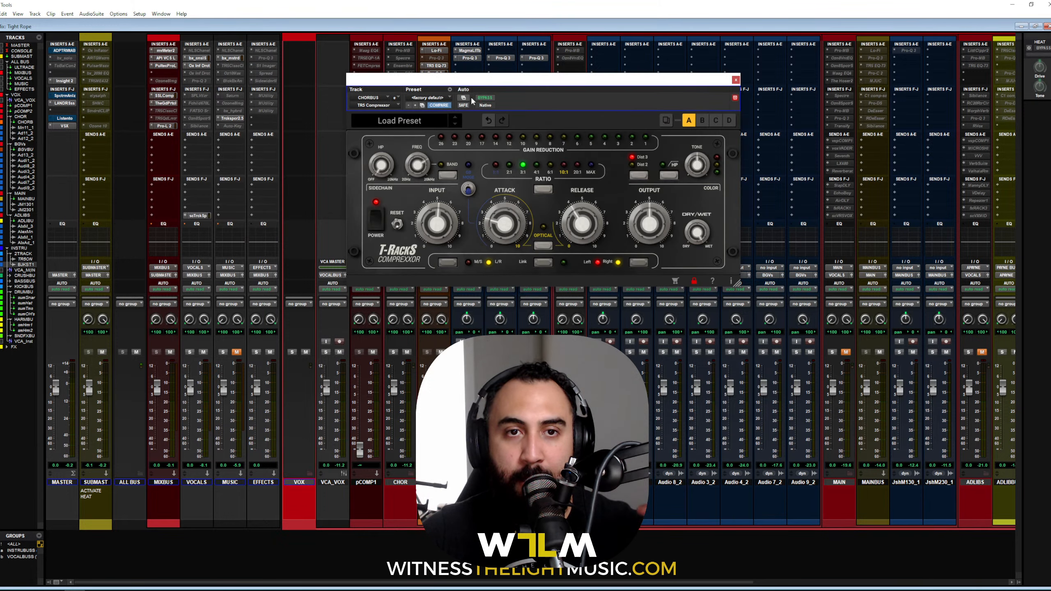
left_click_drag(541, 82, 539, 99)
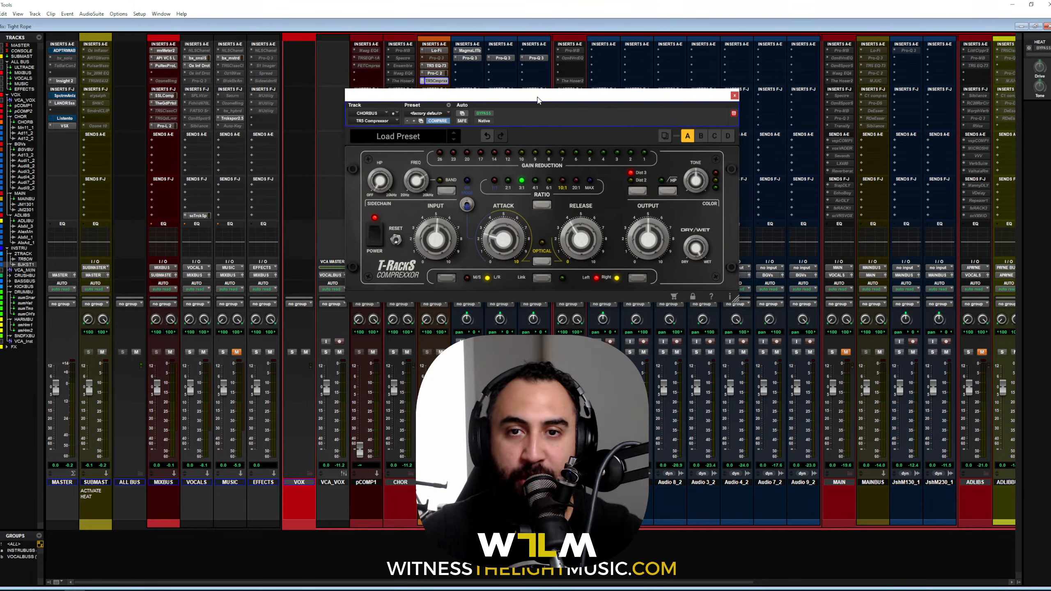
left_click(734, 97)
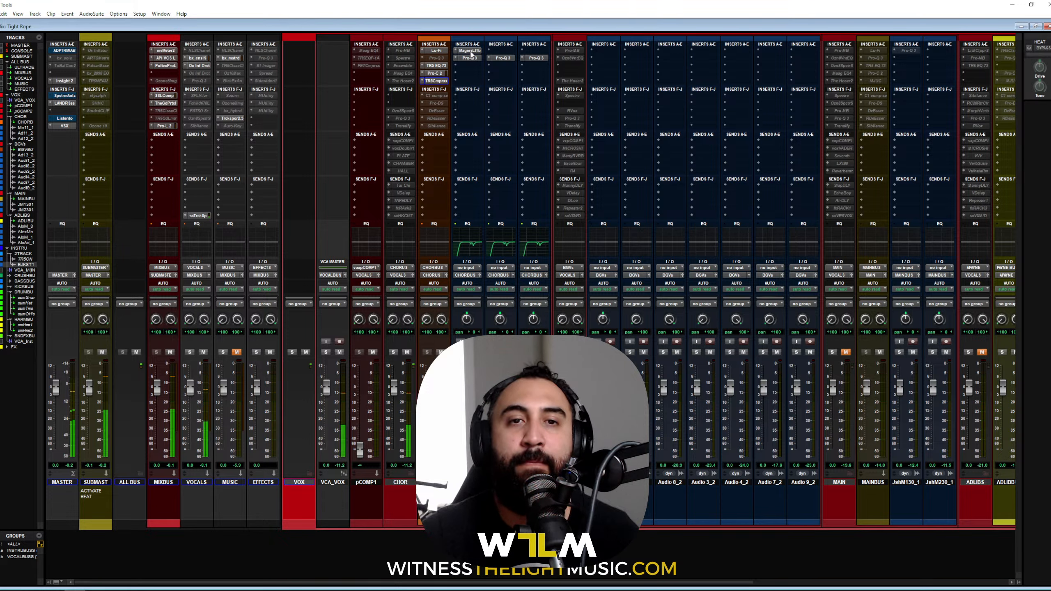
Step: Bypass and restore the chorus inserts and master VSX to compare, then activate Pro-MB on CHOR
left_click_drag(469, 51, 448, 52)
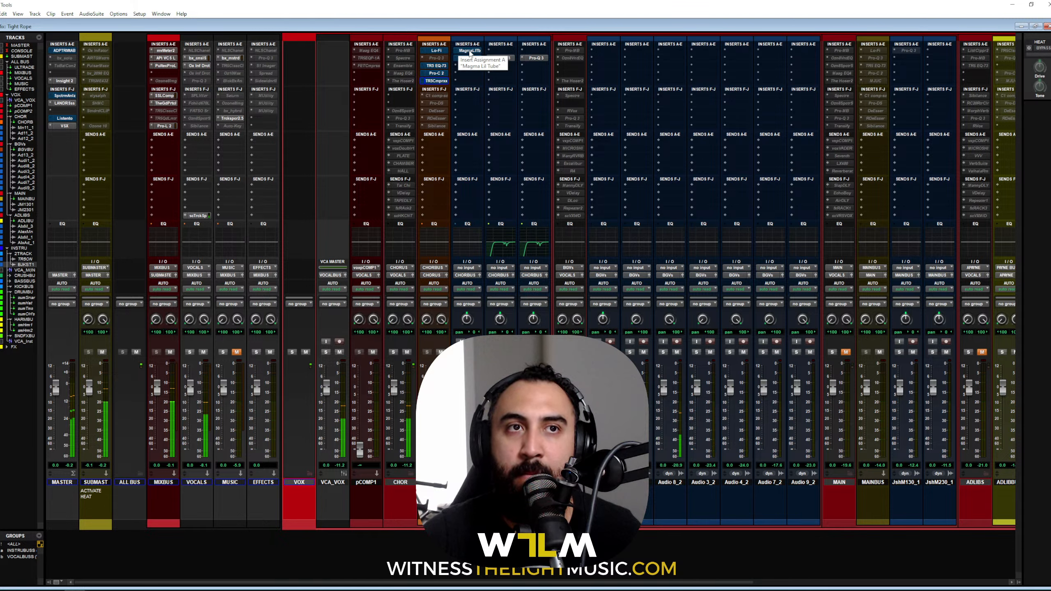
left_click(470, 53, "ctrl")
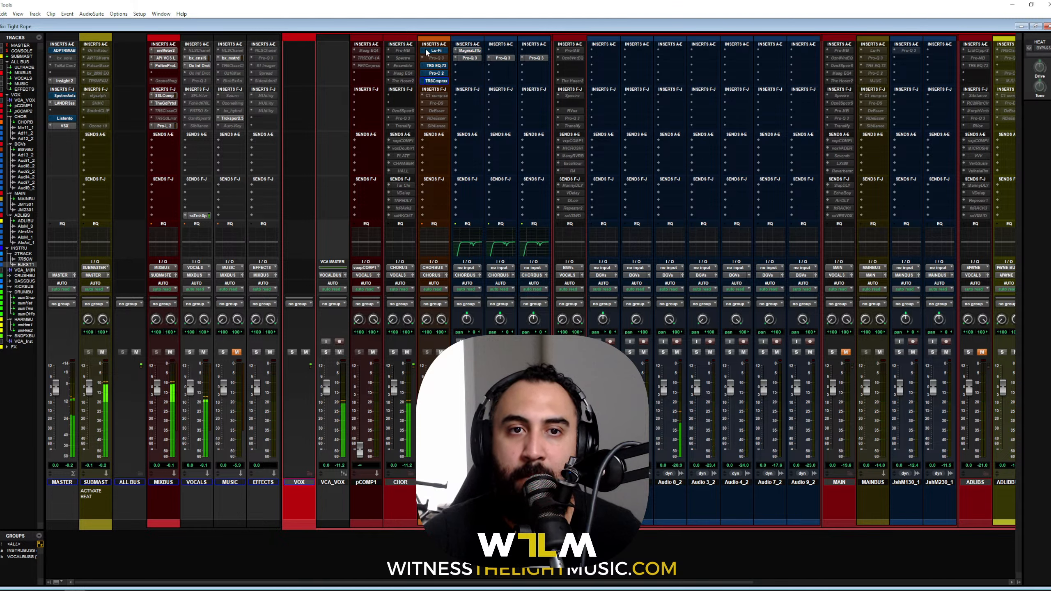
left_click(441, 53, "ctrl")
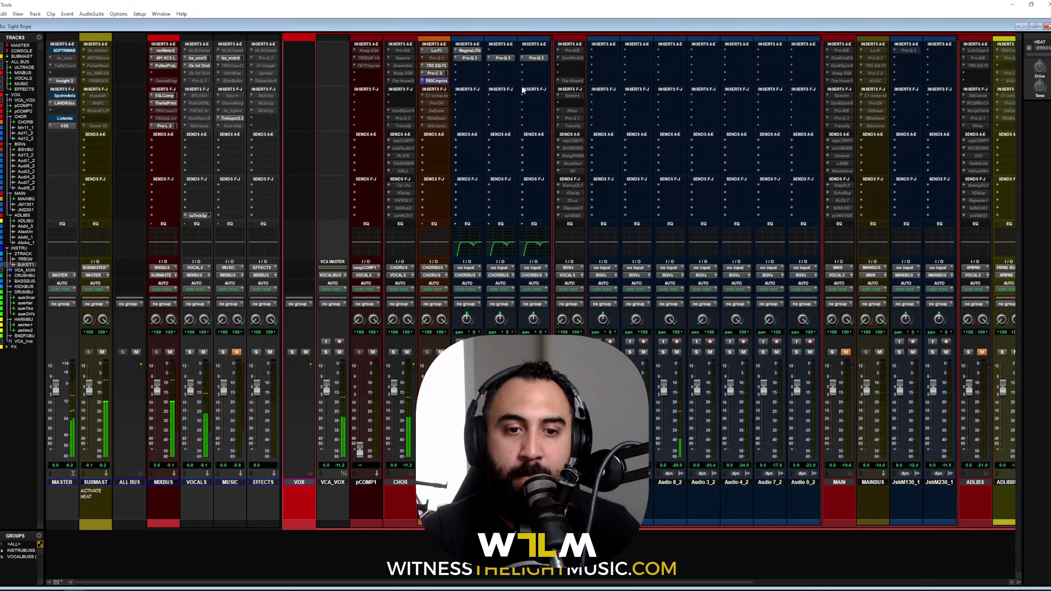
left_click(65, 126, "ctrl")
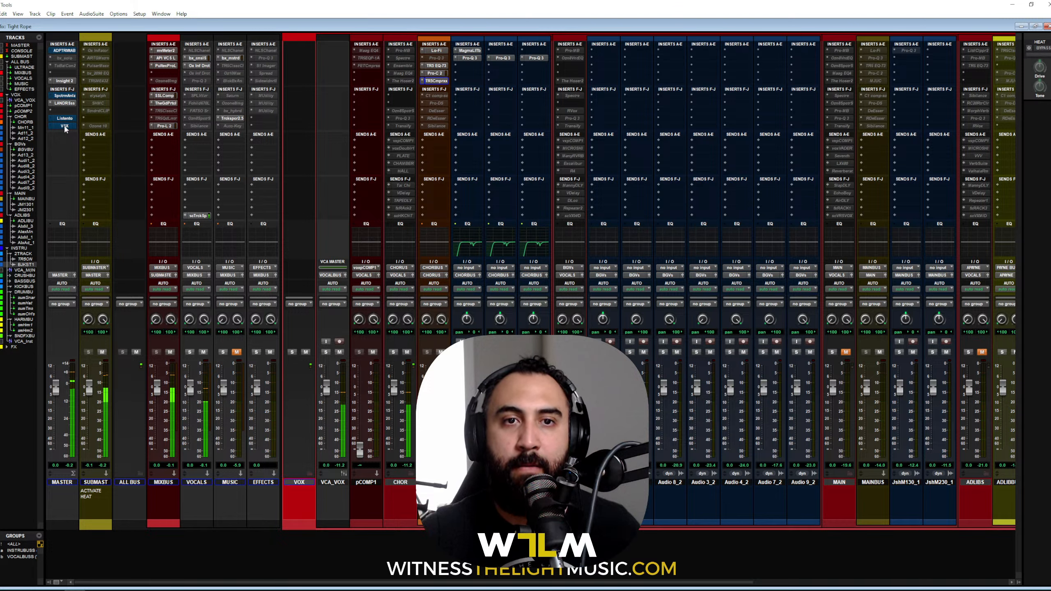
left_click(65, 126, "ctrl")
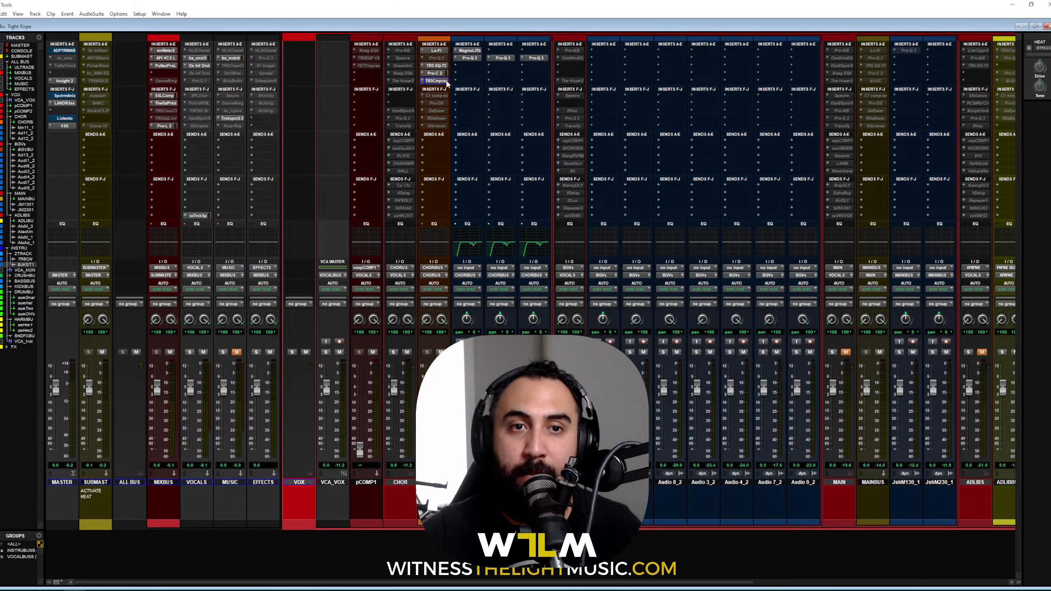
left_click(401, 51, "ctrl+super")
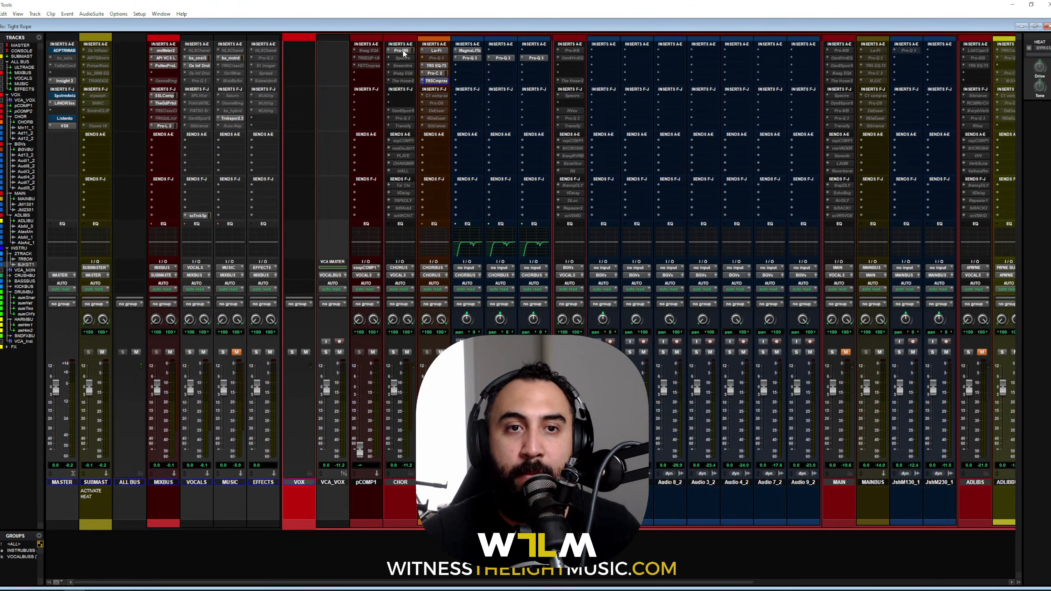
Step: Open Pro-MB on CHOR, play the chorus, and position the plugin window over the mixer
left_click(402, 51)
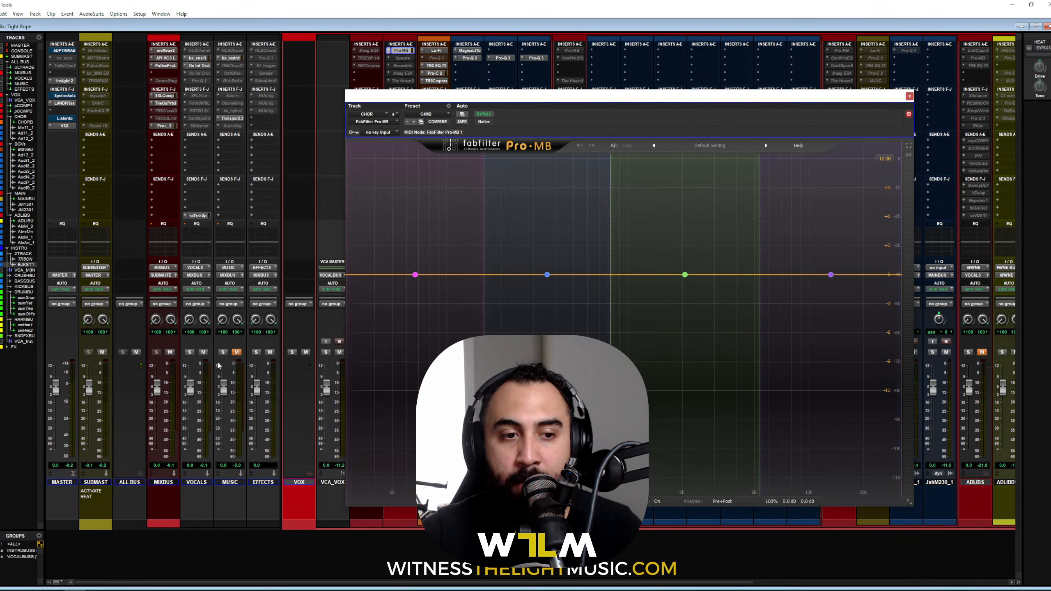
key("space")
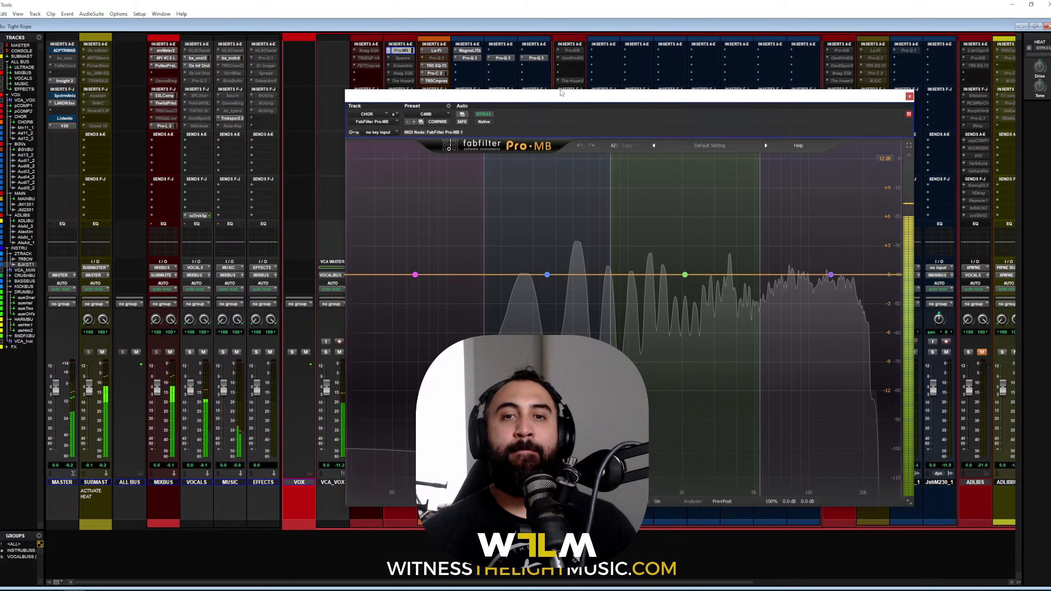
left_click_drag(561, 92, 507, 64)
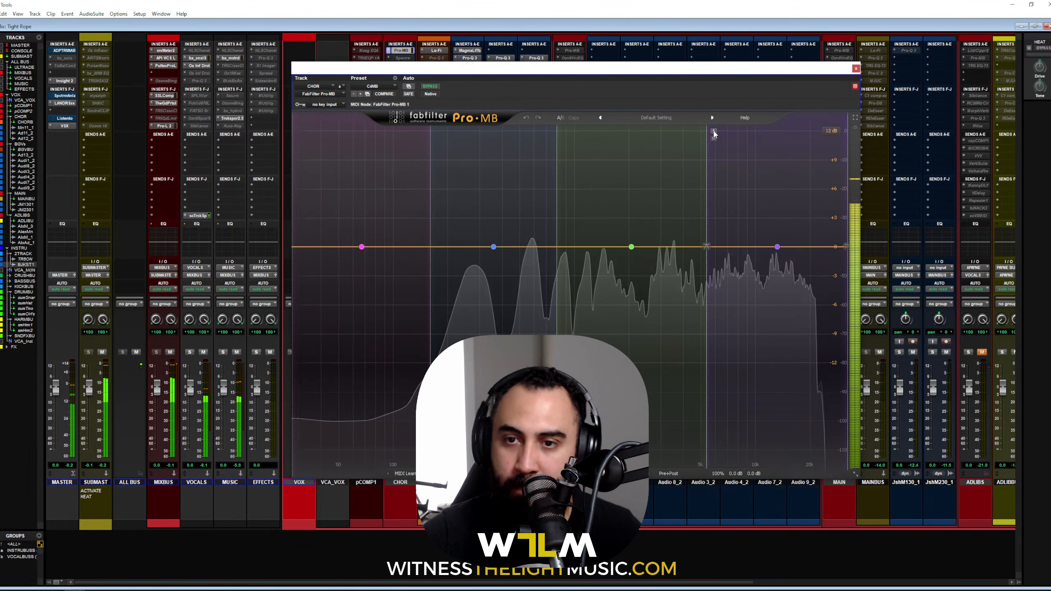
mouse_move(715, 133)
left_click_drag(669, 78, 617, 79)
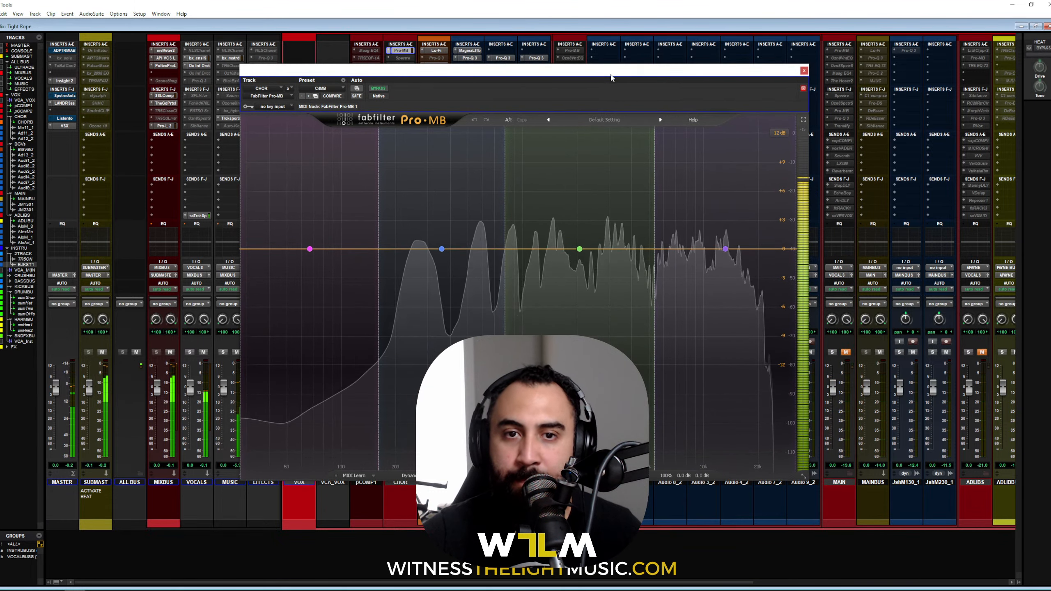
key("space")
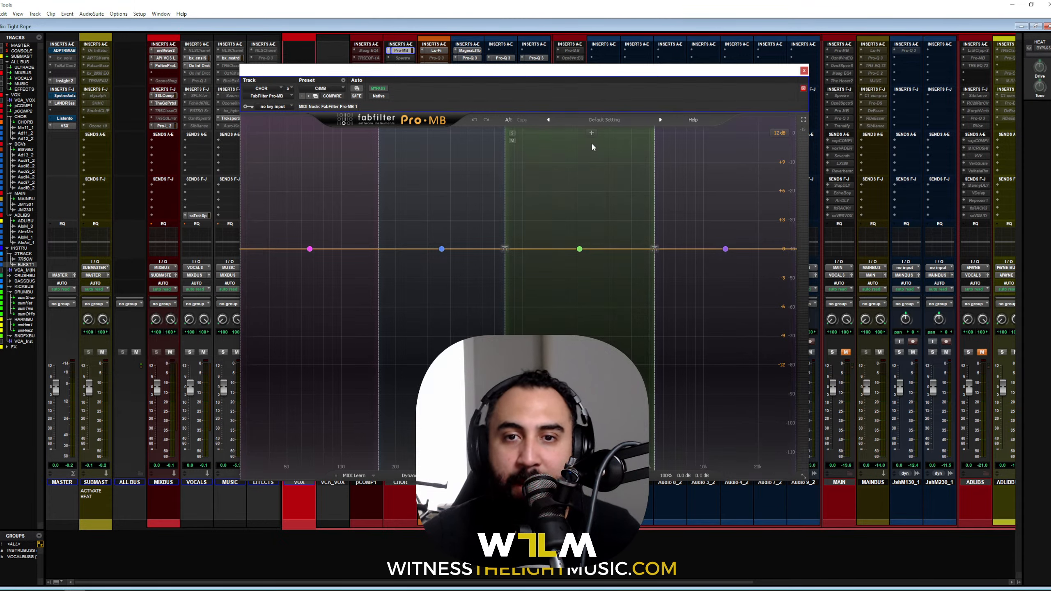
Step: Solo Pro-MB's top band and lower the band 3/4 crossover to about 2513 Hz
key("space")
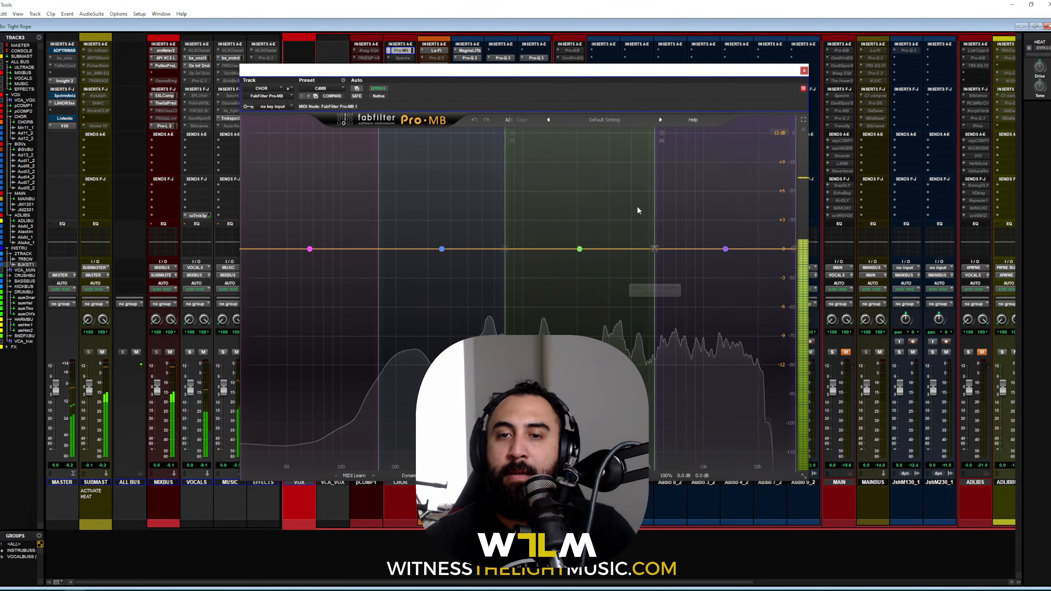
left_click(662, 133)
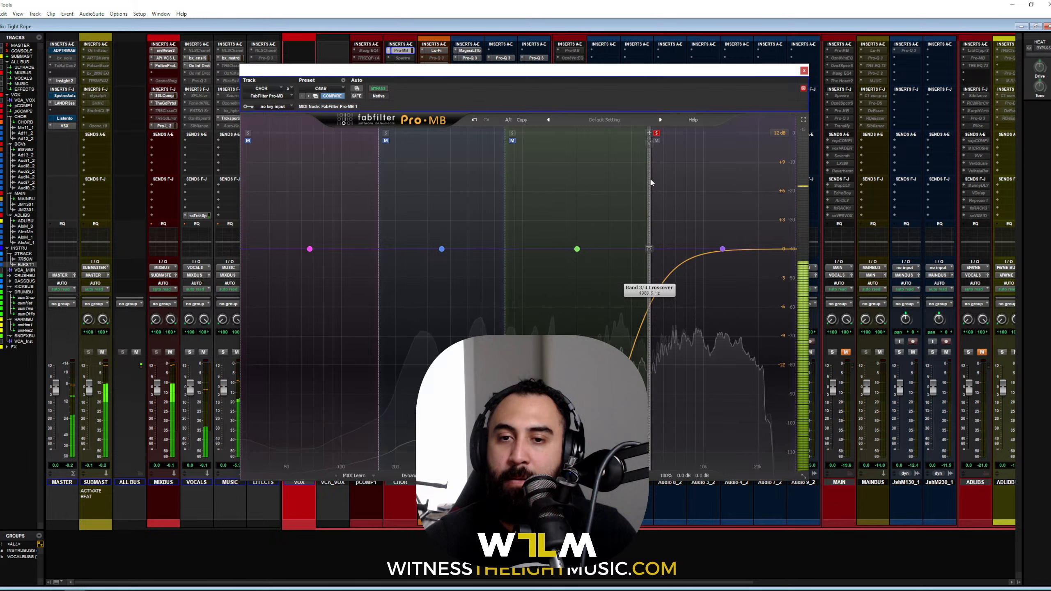
mouse_move(655, 178)
left_mouse_down()
mouse_move(596, 181)
mouse_move(653, 190)
left_mouse_up()
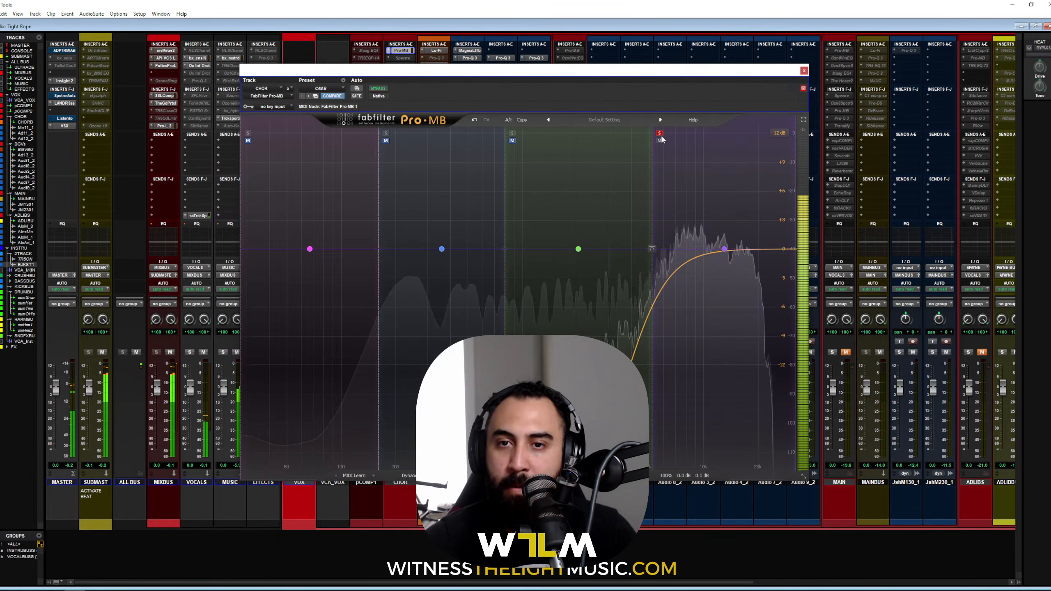
left_click(660, 134)
Step: Solo band 3, raise the band 2/3 crossover to about 871 Hz, and lower the band 1/2 crossover
left_click(513, 133)
mouse_move(500, 202)
left_mouse_down()
mouse_move(511, 208)
mouse_move(476, 213)
mouse_move(507, 216)
left_mouse_up()
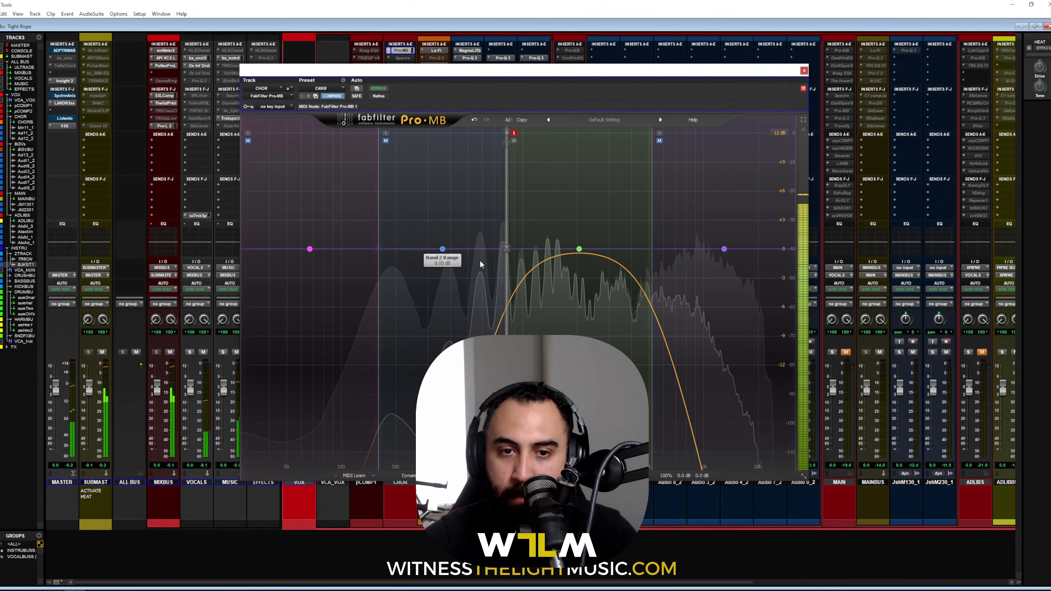
left_click(514, 132)
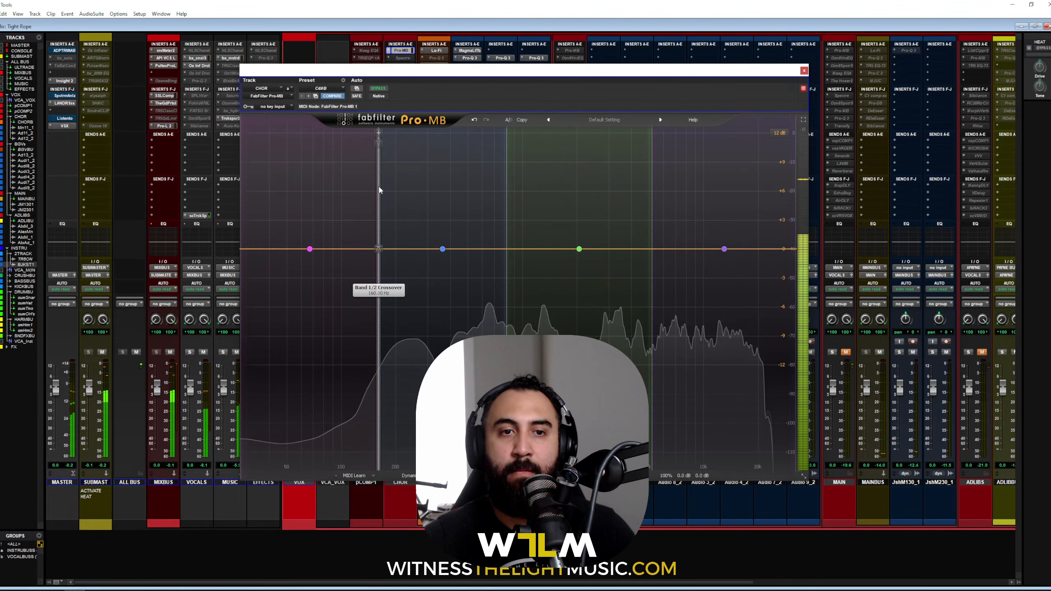
left_click_drag(380, 190, 356, 191)
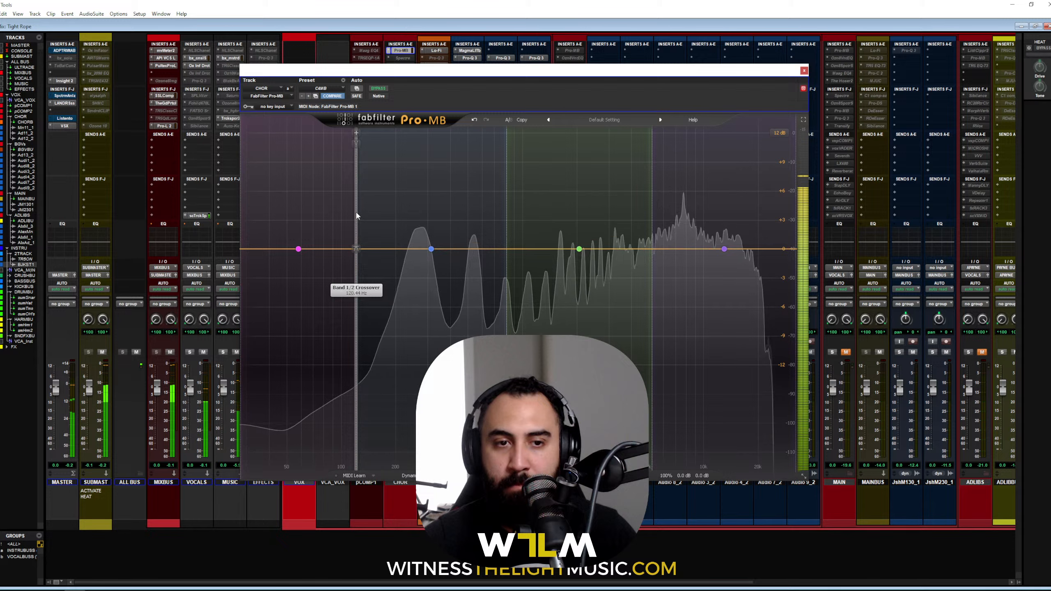
key("space")
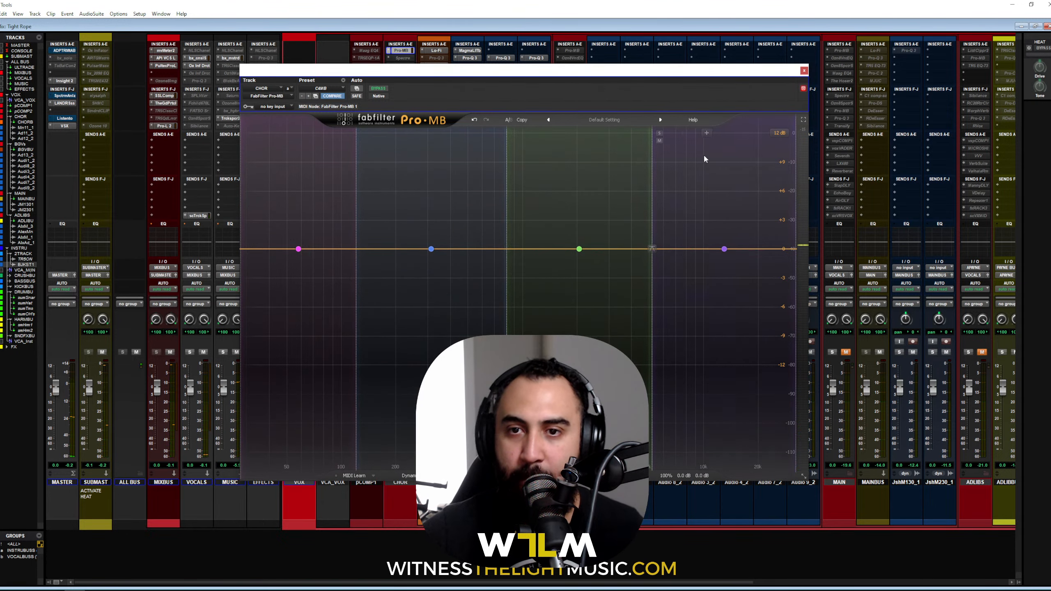
Step: Move the Pro-MB window higher and audition the top band soloed again
left_click_drag(664, 71, 658, 31)
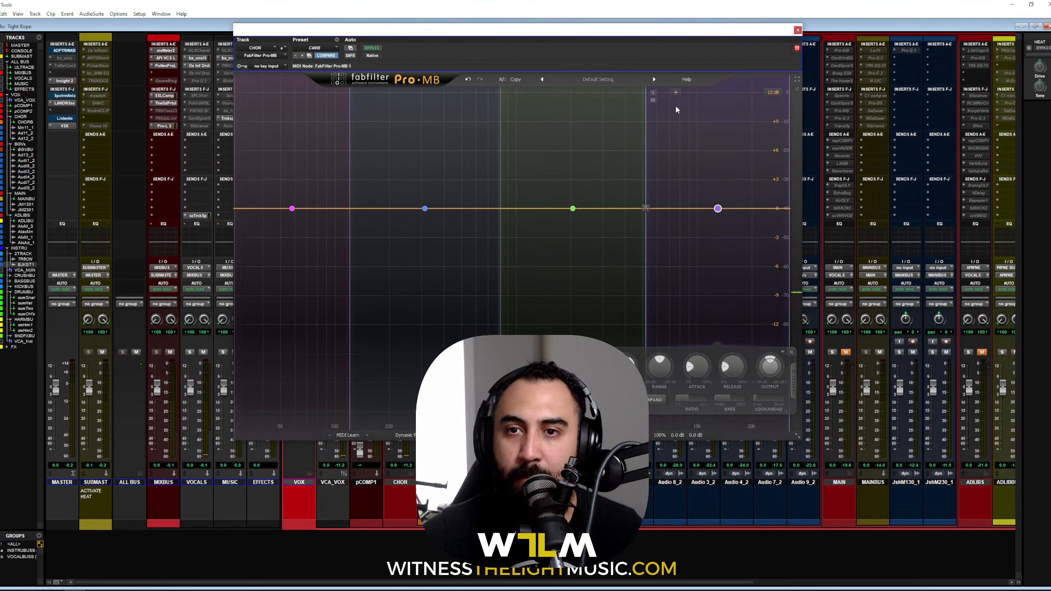
key("space")
left_click(653, 93)
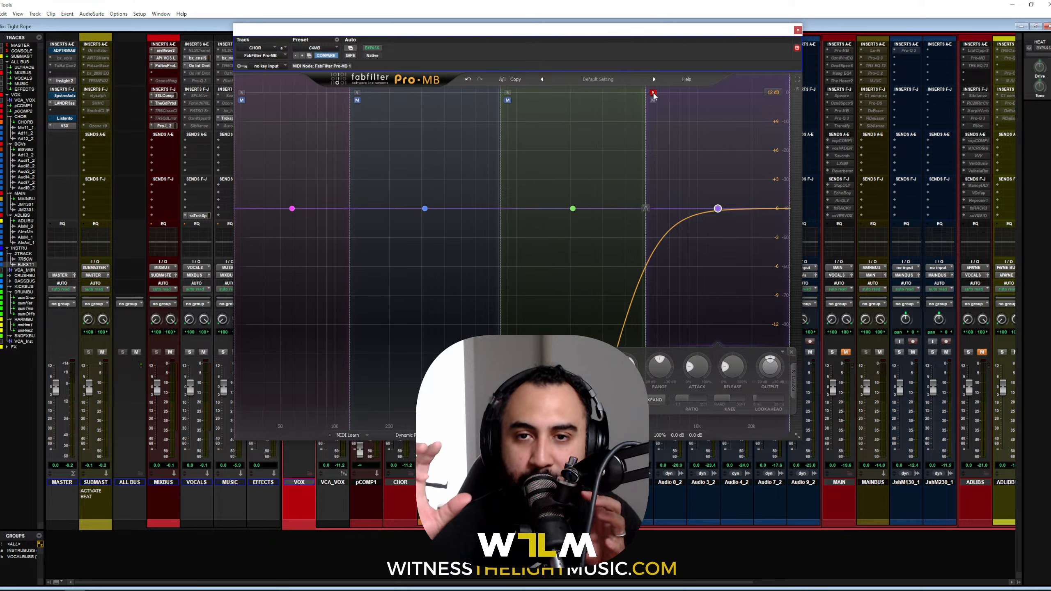
left_click(653, 93)
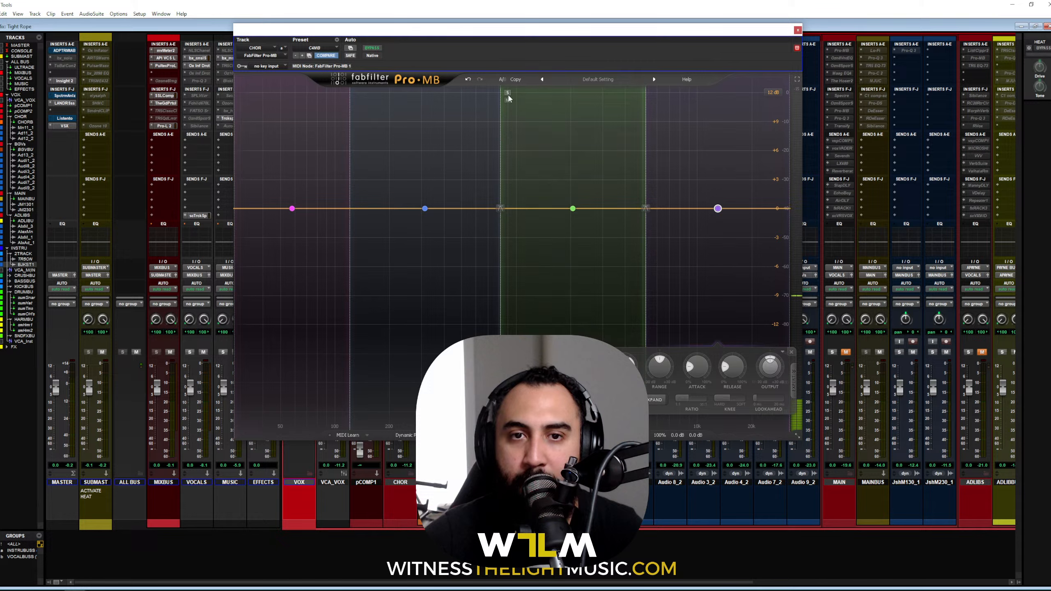
Step: With band 3 soloed during playback, readjust the band 2/3 crossover, then unsolo it
left_click(509, 94)
key("space")
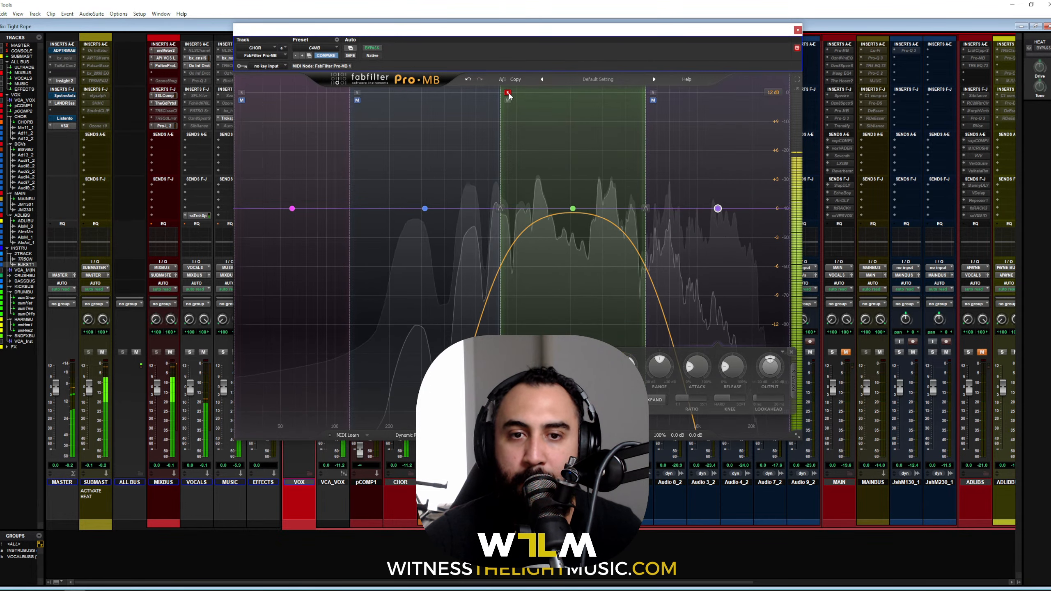
key("space")
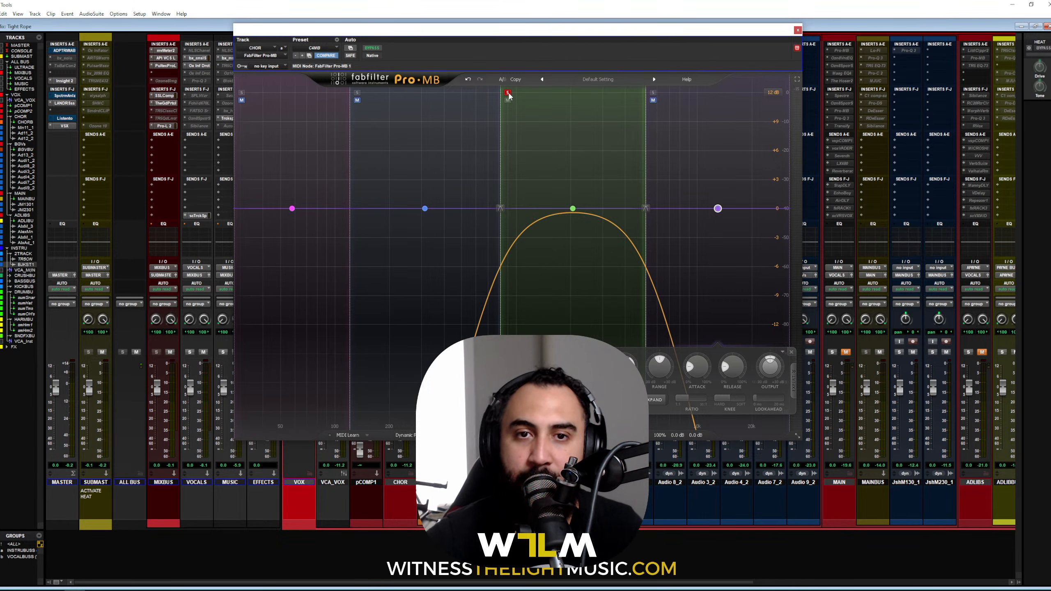
left_click(507, 93)
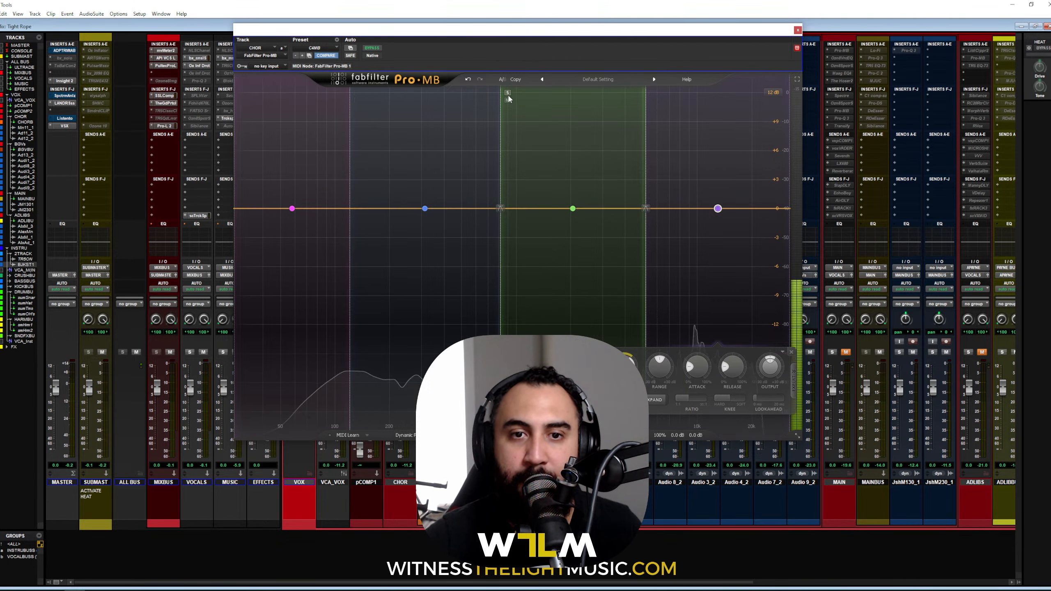
left_click(508, 93)
key("space")
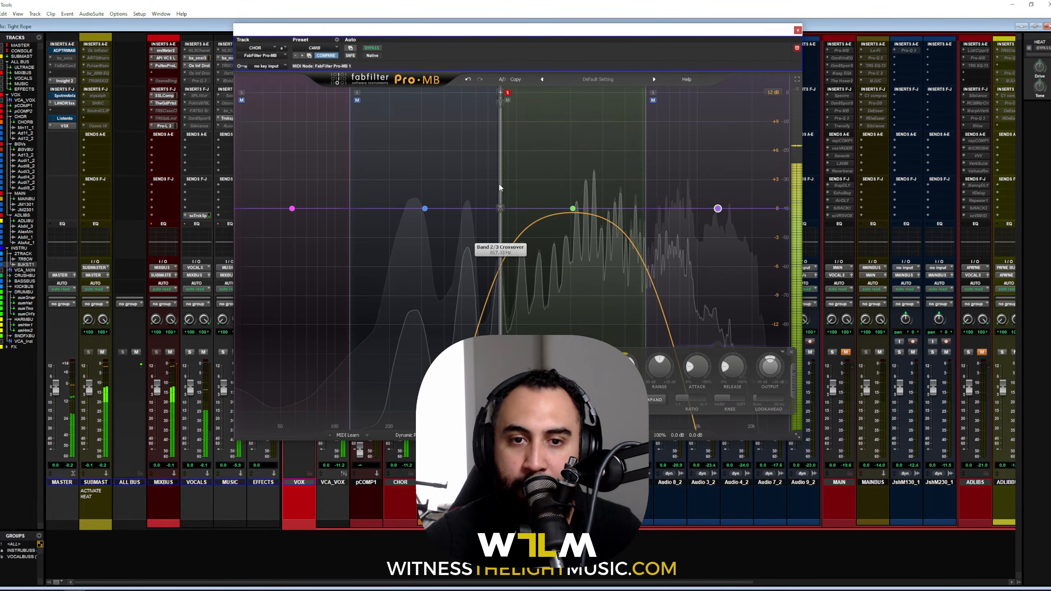
mouse_move(499, 187)
left_mouse_down()
mouse_move(483, 186)
mouse_move(509, 192)
left_mouse_up()
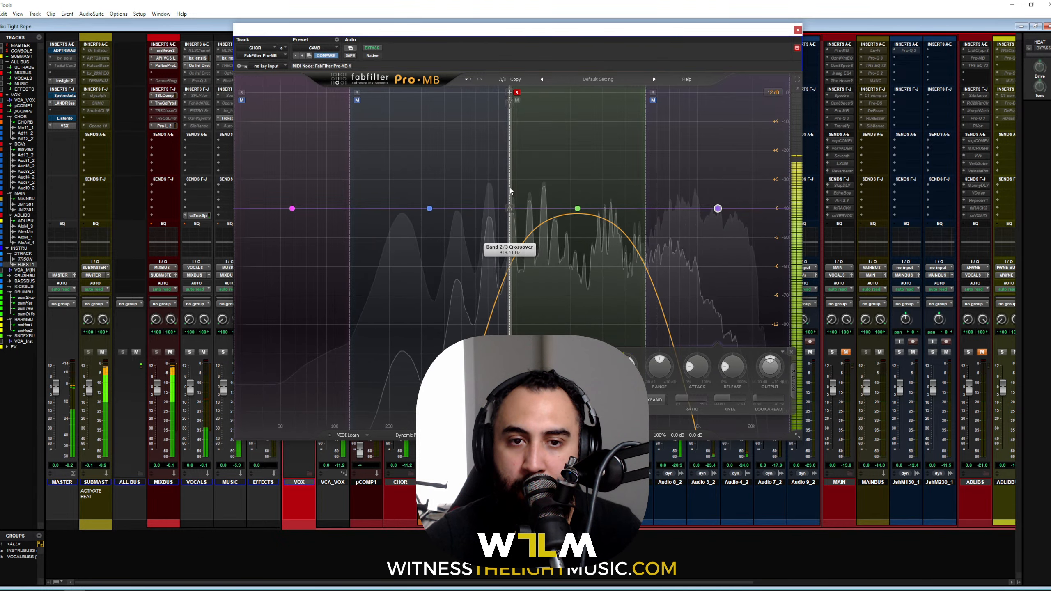
left_click(517, 93)
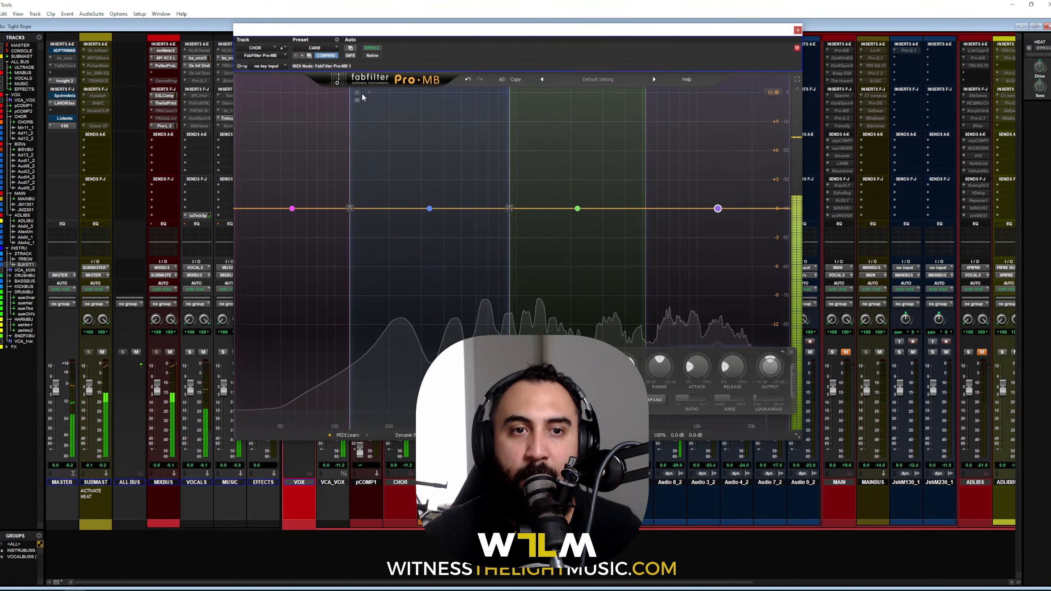
Step: Solo Pro-MB band 2 briefly, unsolo it, and restart chorus playback
left_click(357, 93)
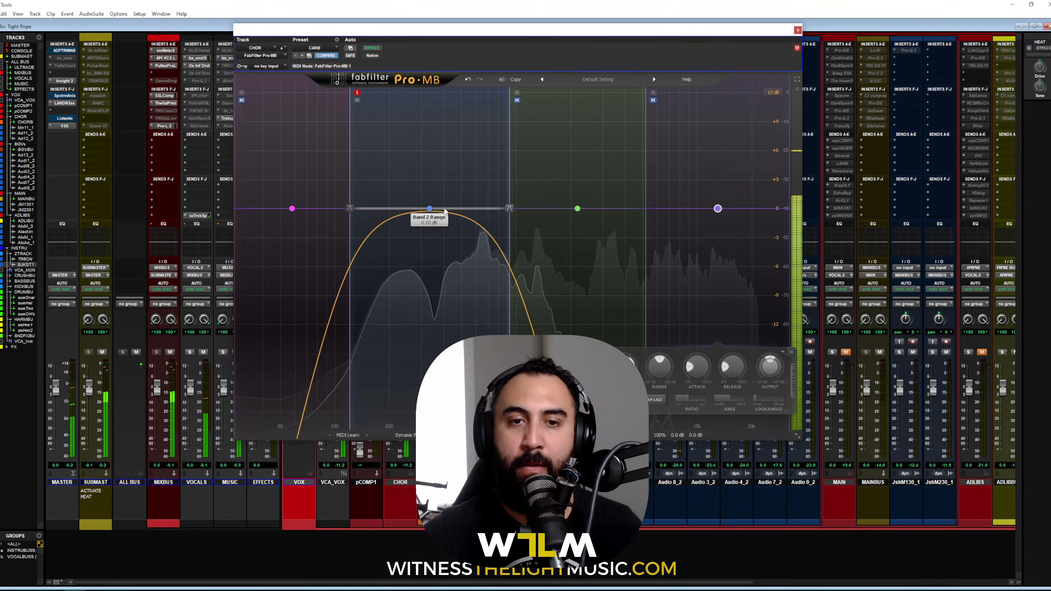
left_click(357, 93)
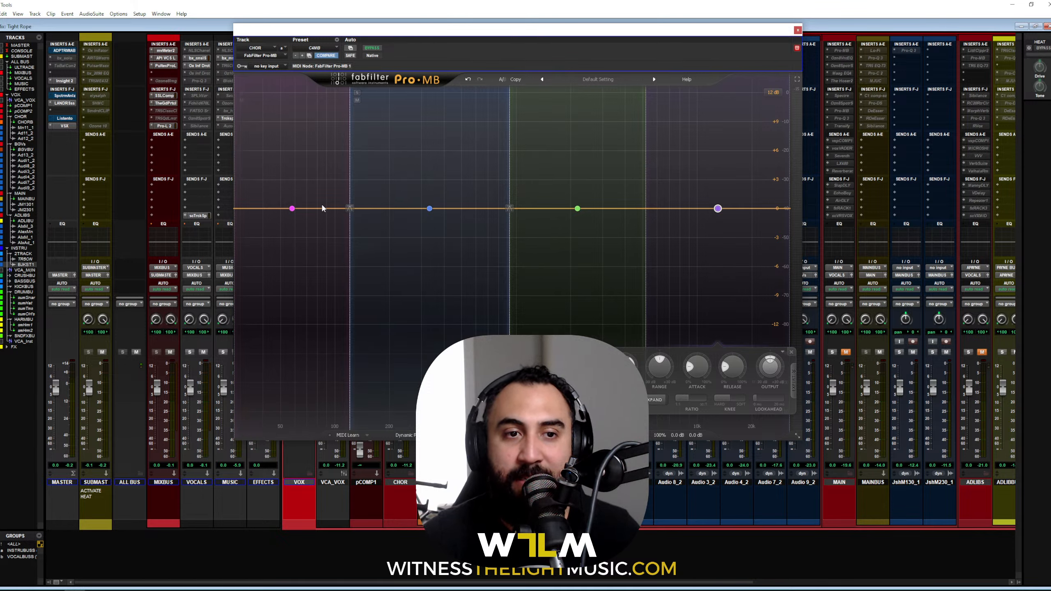
key("space")
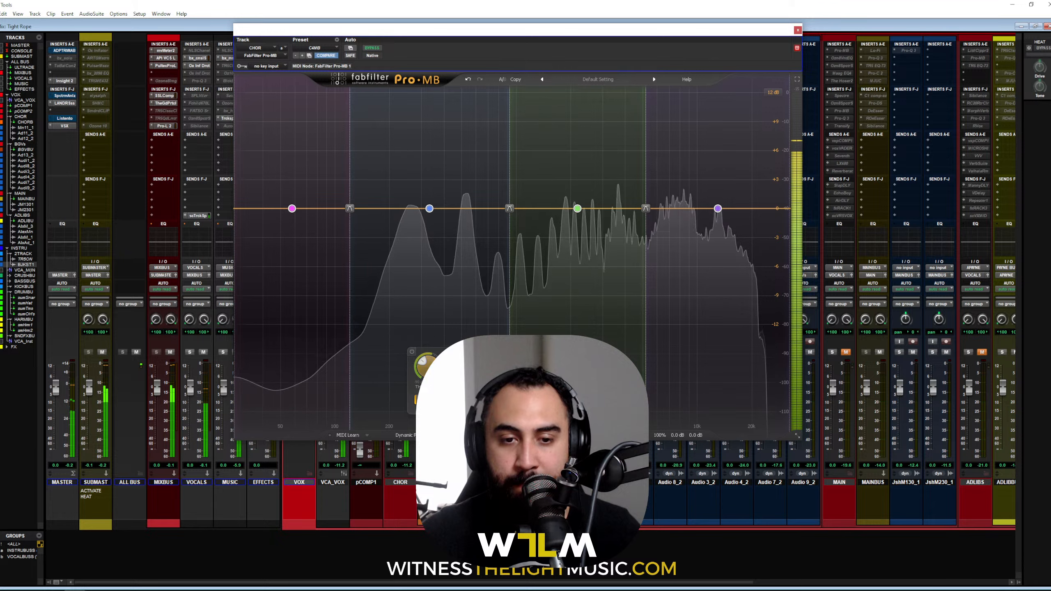
Step: Lower band 1's threshold and set its range to about -3.4 dB, then band 2's range to -3.75 dB
left_click_drag(472, 364, 471, 370)
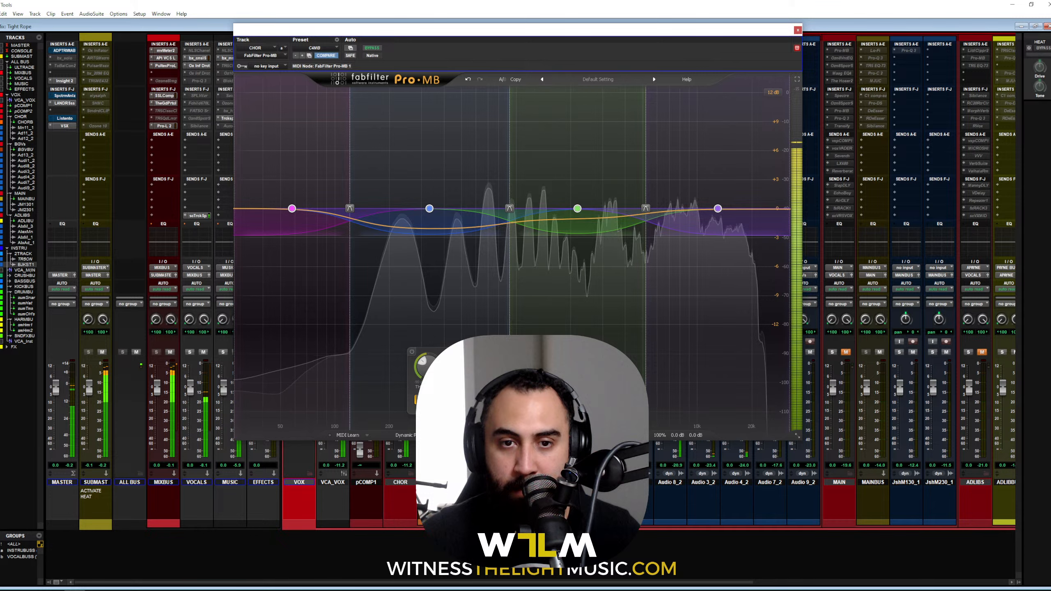
key("space")
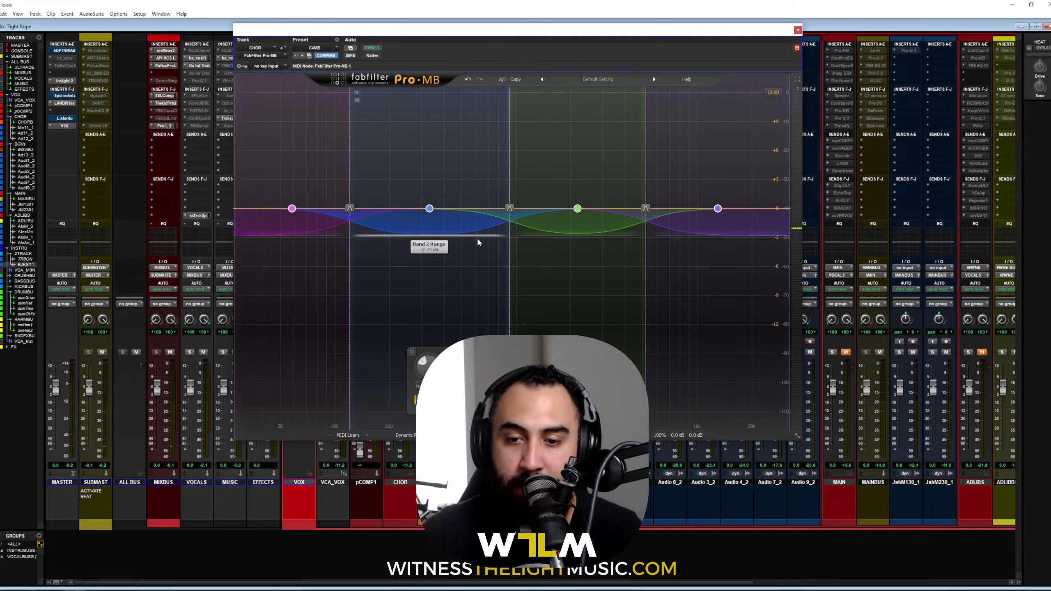
left_click(311, 283)
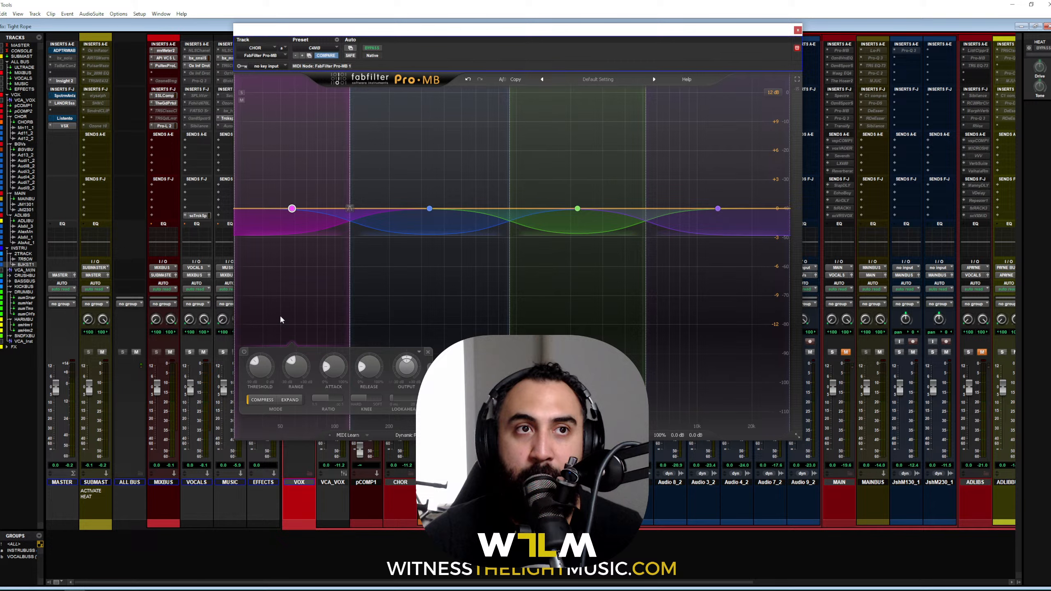
key("space")
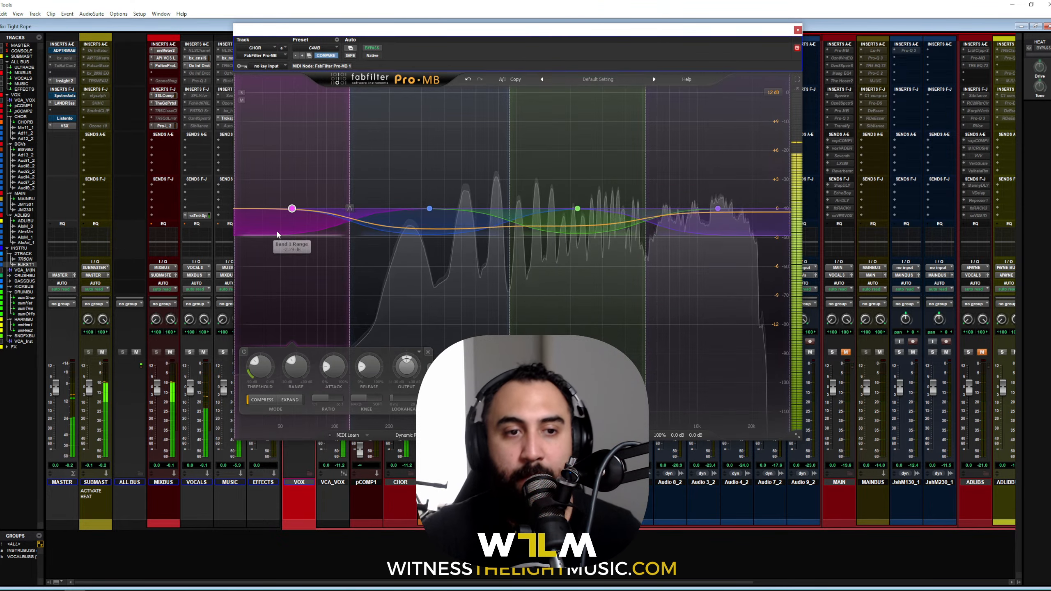
left_click_drag(259, 366, 257, 395)
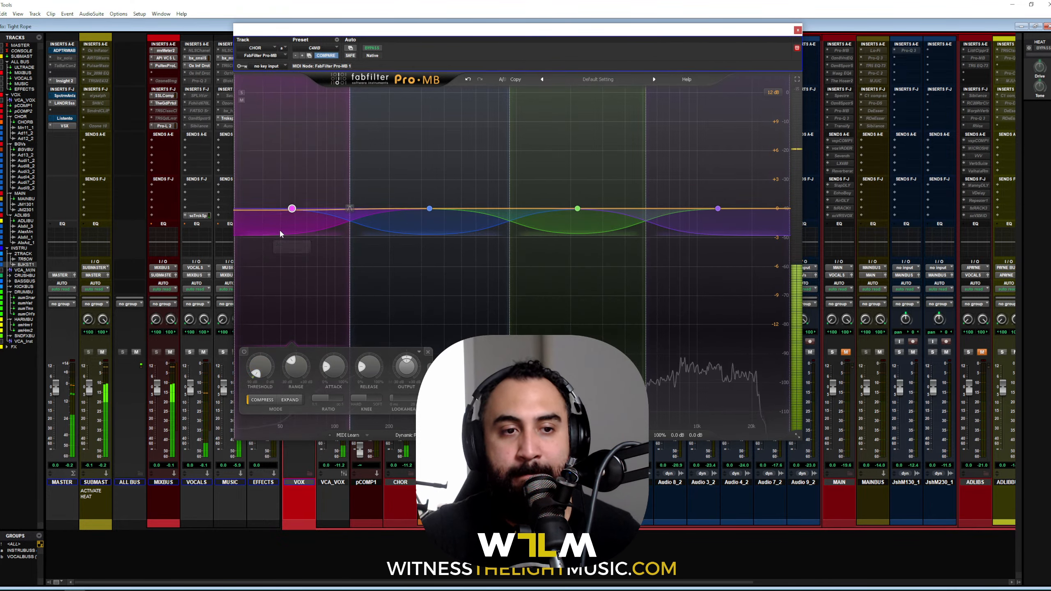
left_click_drag(280, 234, 282, 245)
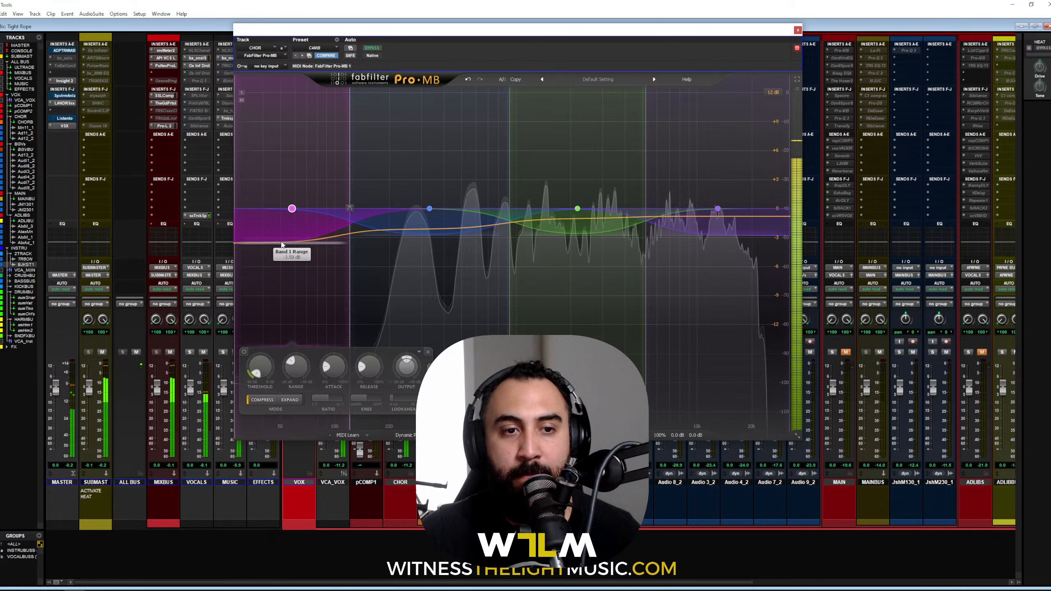
left_click(499, 280)
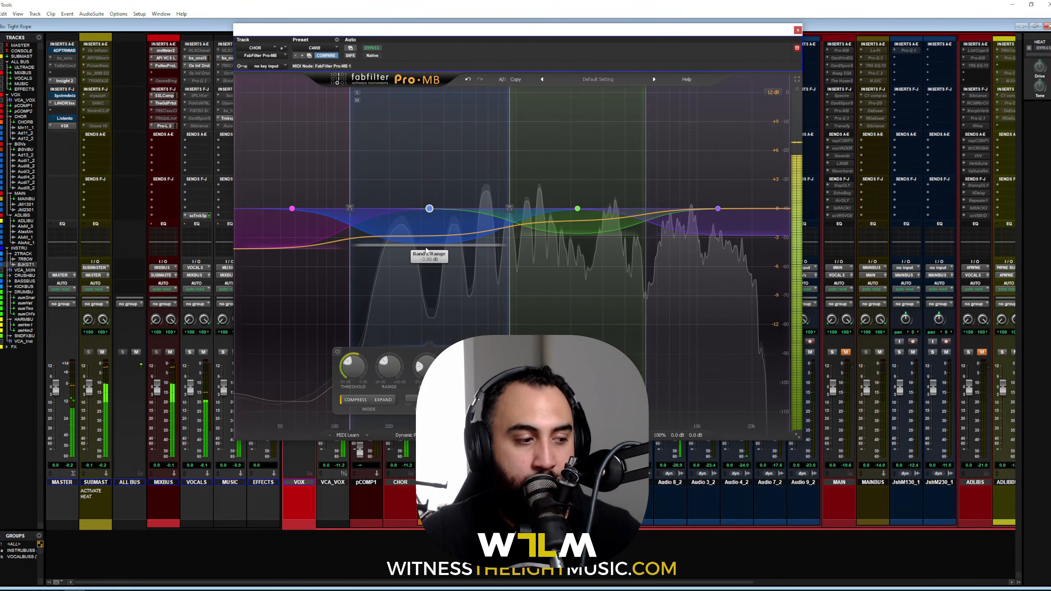
left_click_drag(427, 240, 426, 246)
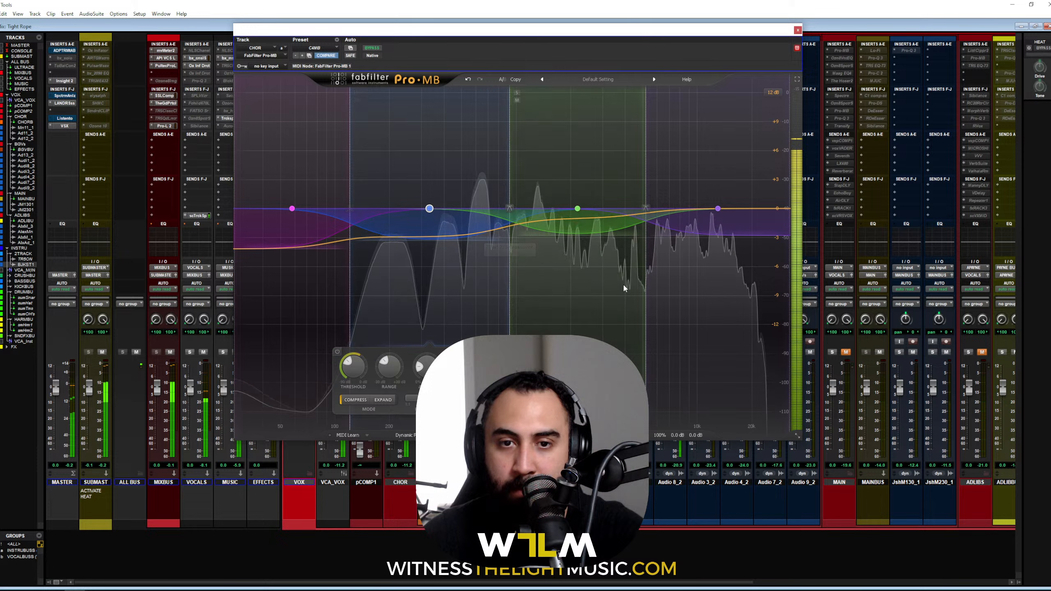
Step: Solo band 3 and deepen its range, then solo band 4 and set its range to about -4.7 dB
left_click(559, 117)
left_click(516, 93)
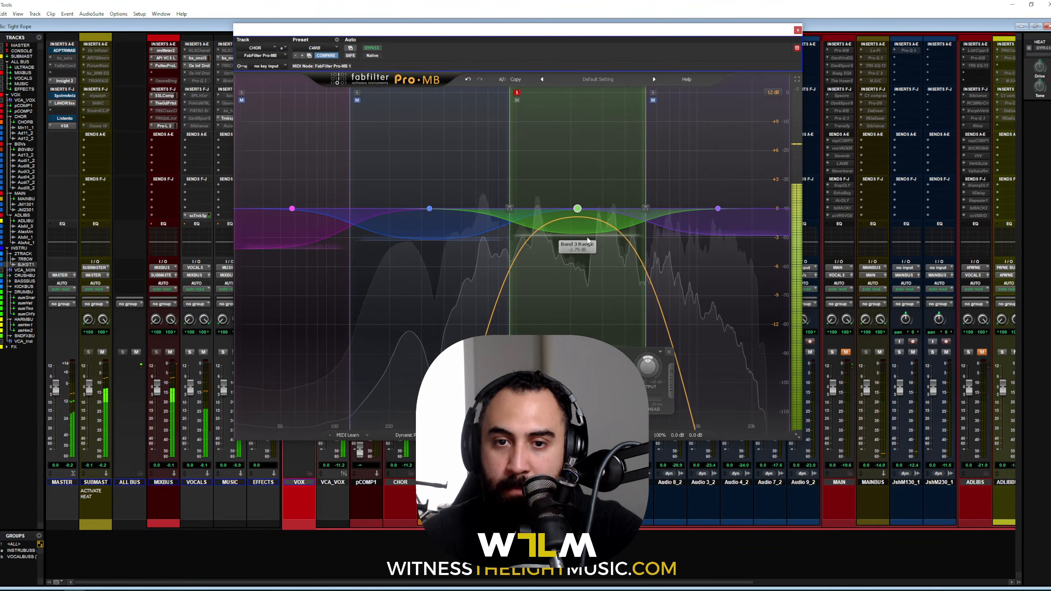
left_click_drag(584, 237, 584, 257)
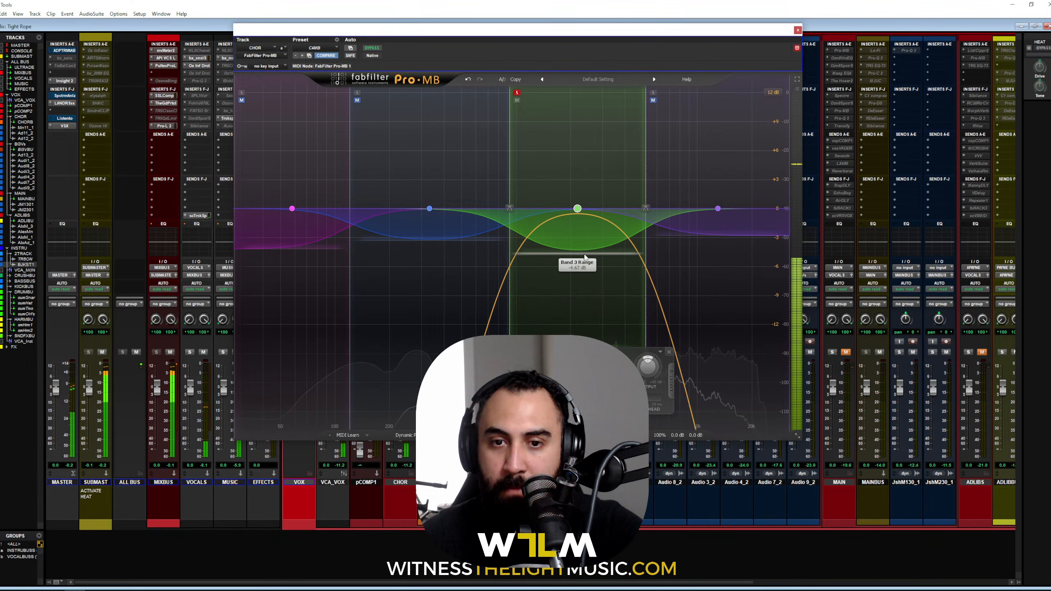
left_click(653, 92)
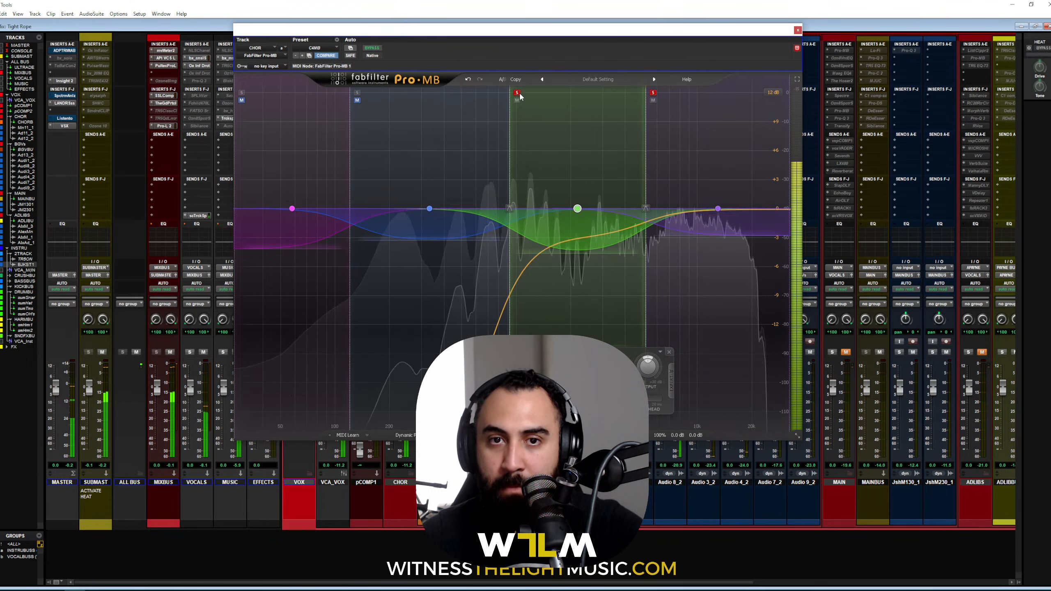
left_click(517, 93)
left_click(693, 260)
left_click_drag(694, 239, 694, 259)
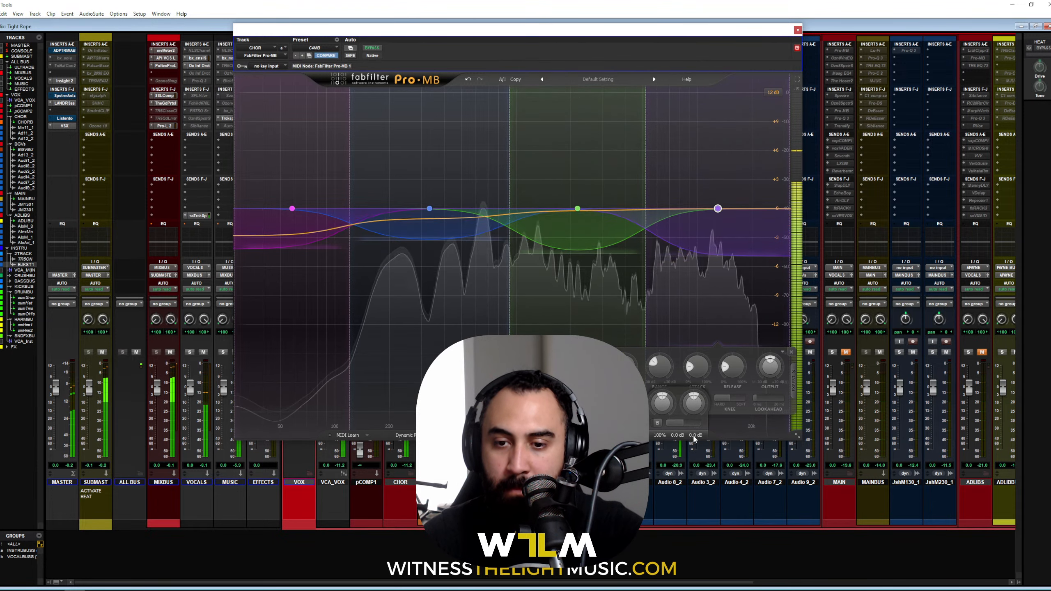
mouse_move(680, 438)
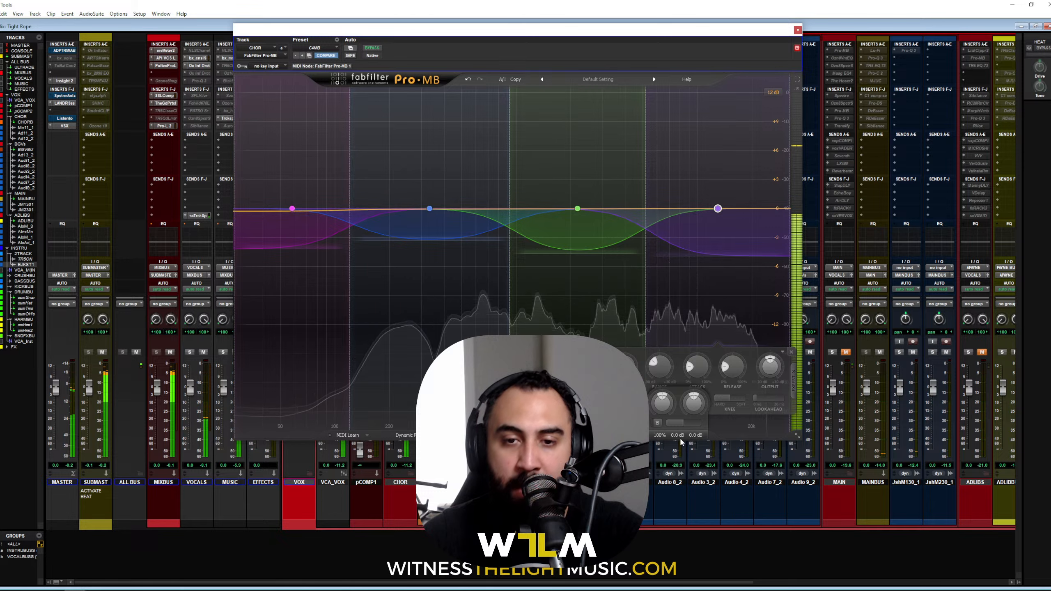
key("space")
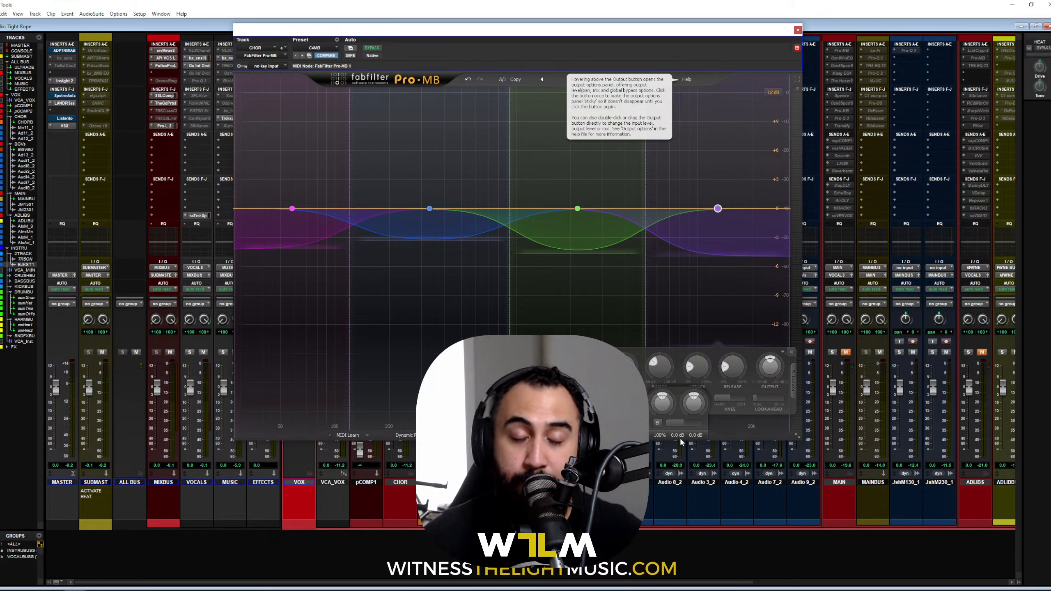
Step: Play the chorus, compare Pro-MB bypassed and active, and nudge its output level up
key("space")
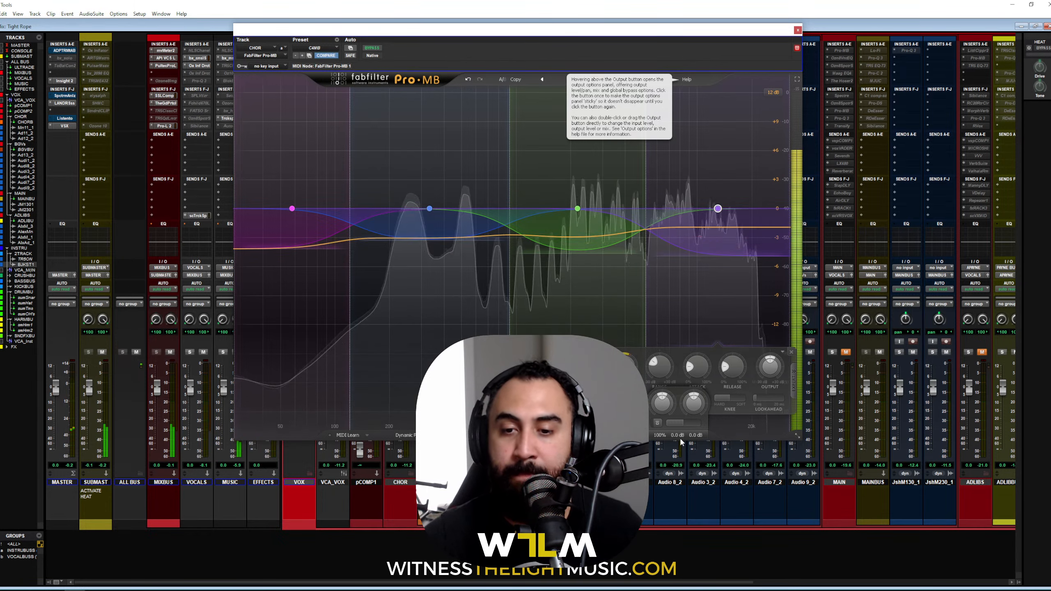
left_click(656, 423)
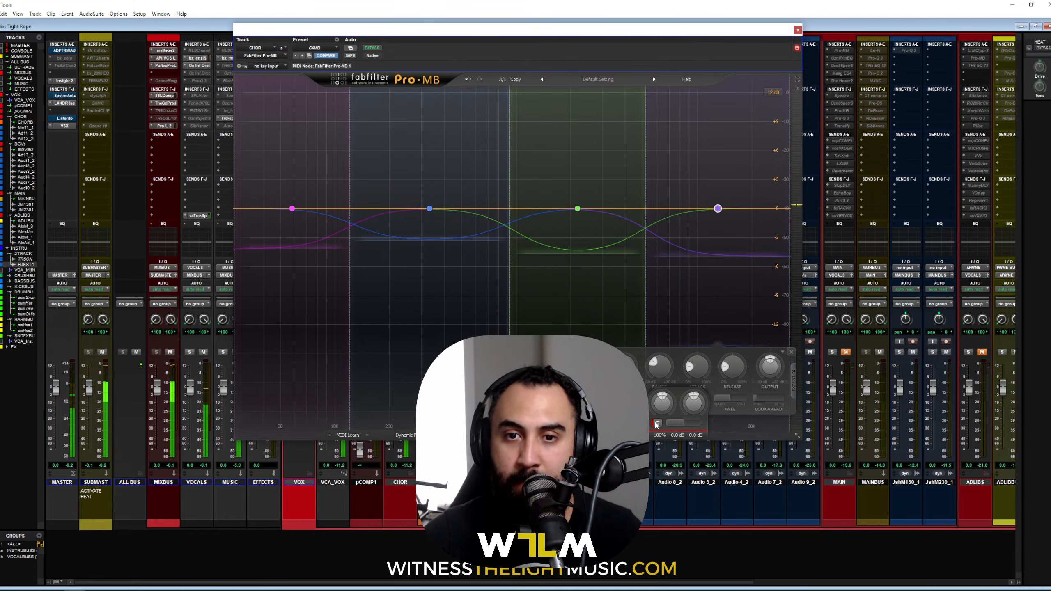
left_click(656, 423)
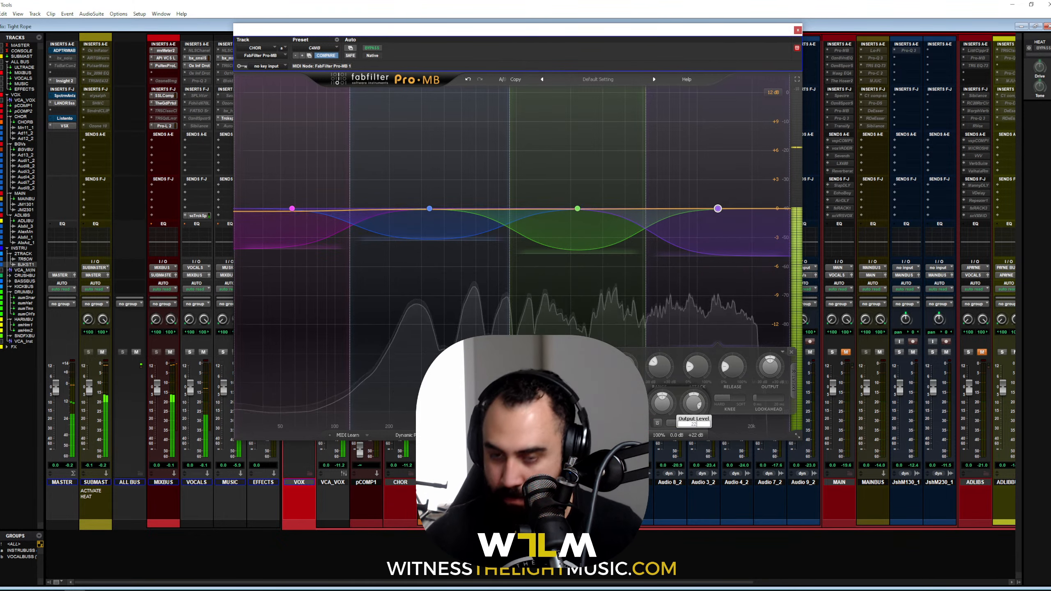
left_click_drag(695, 412, 697, 410)
key("space")
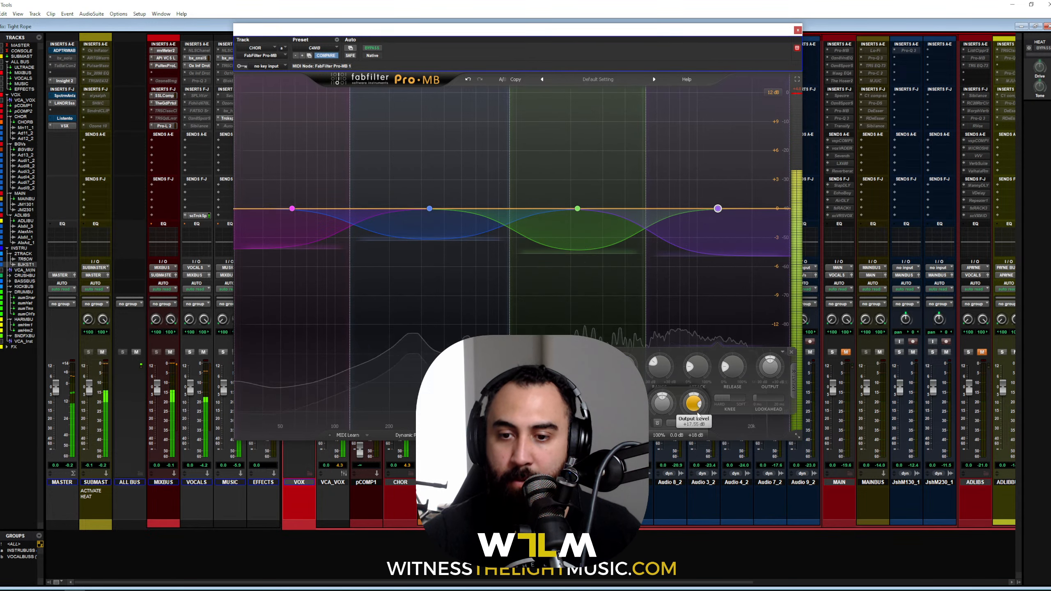
Step: Enter an exact +2 dB Pro-MB output level, then bypass it again during playback to compare
double_click(686, 403)
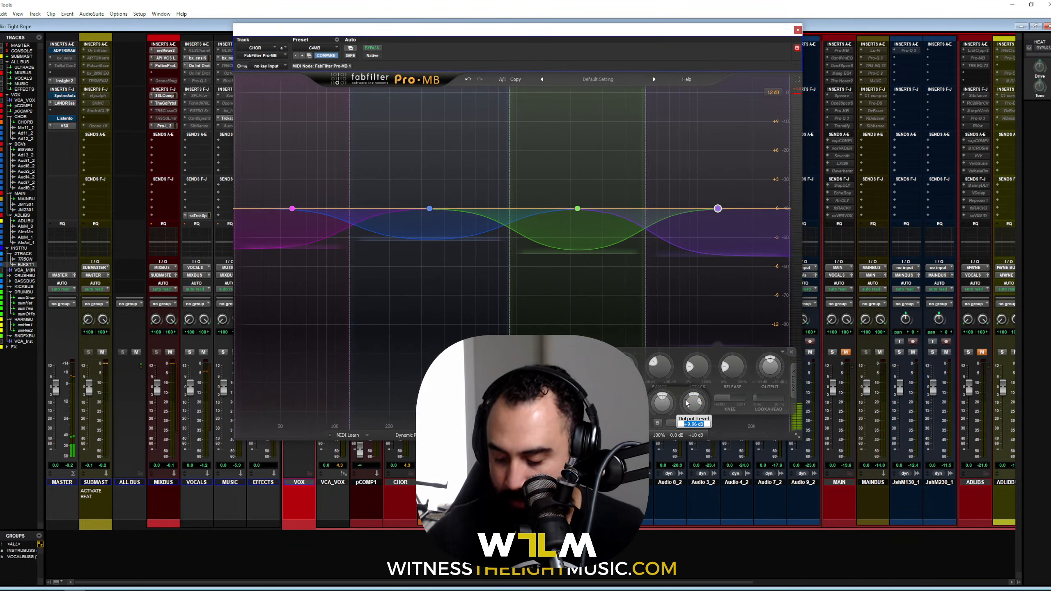
type("2")
key("Return")
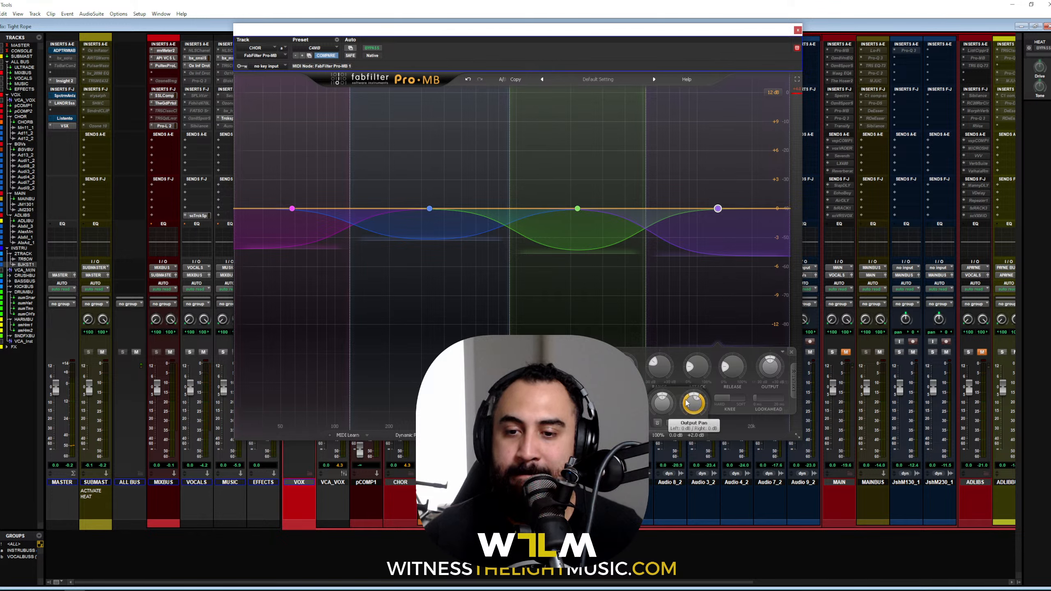
key("space")
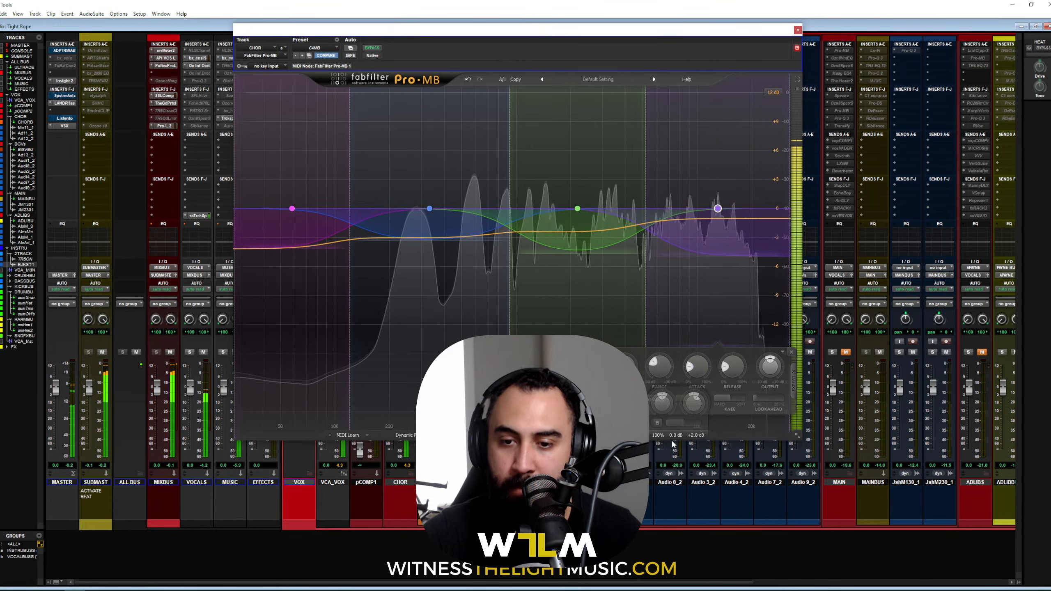
left_click(658, 423)
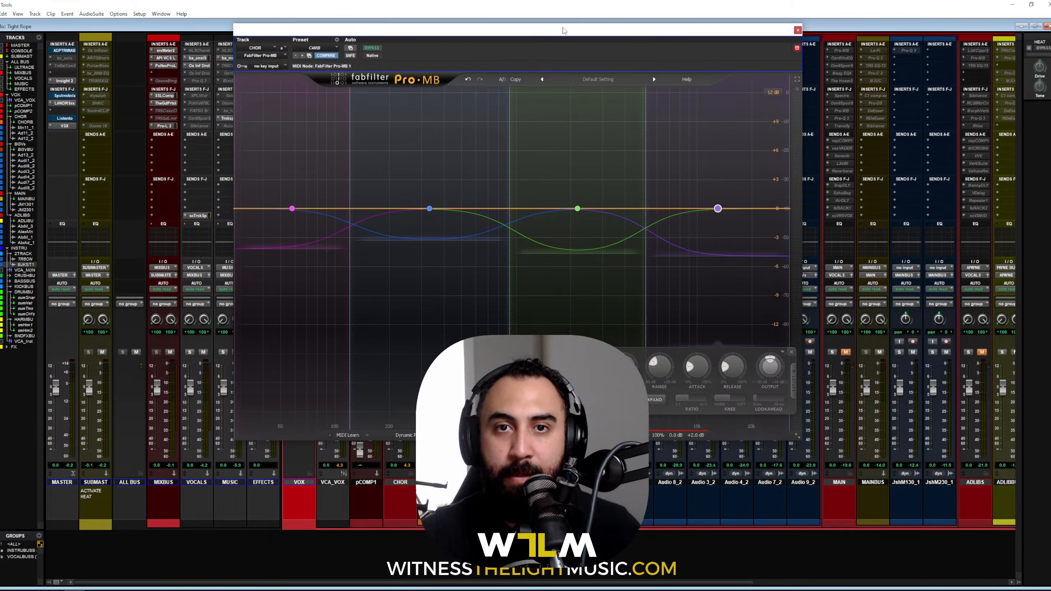
left_click_drag(563, 30, 591, 27)
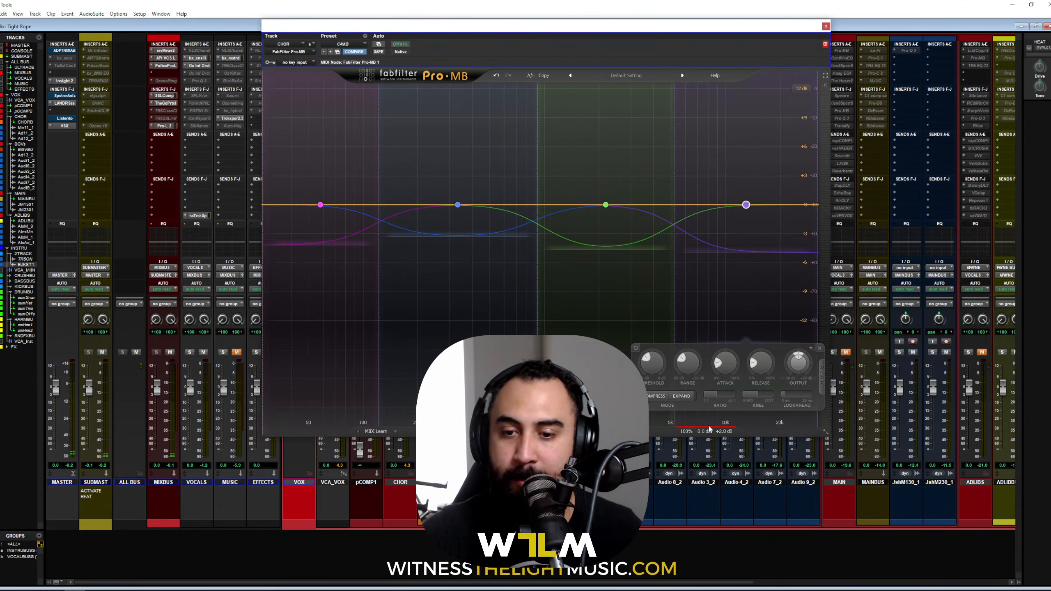
Step: Switch the Pro-MB window to Medium size and move it into place over the mixer
left_click(826, 432)
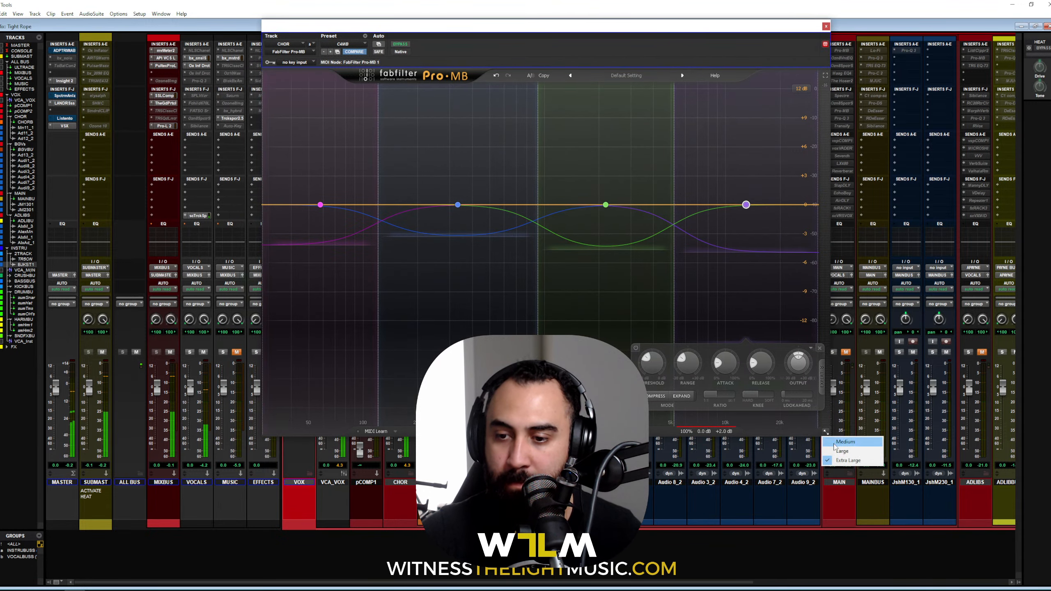
left_click(835, 451)
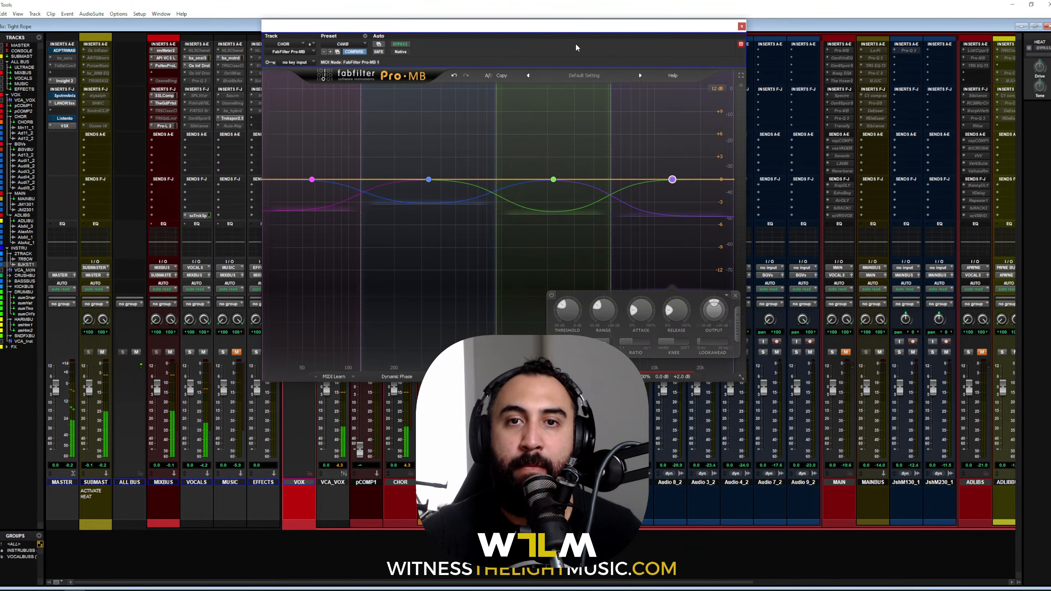
left_click_drag(577, 33, 597, 30)
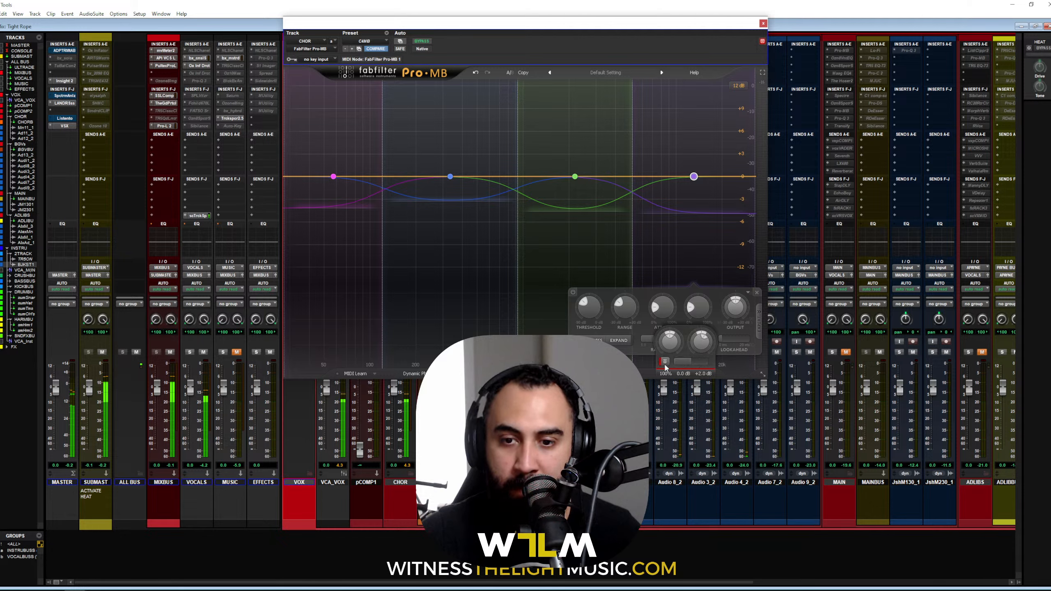
Step: Re-enable the Pro-MB band and toggle the plugin bypass repeatedly to compare
left_click(665, 362)
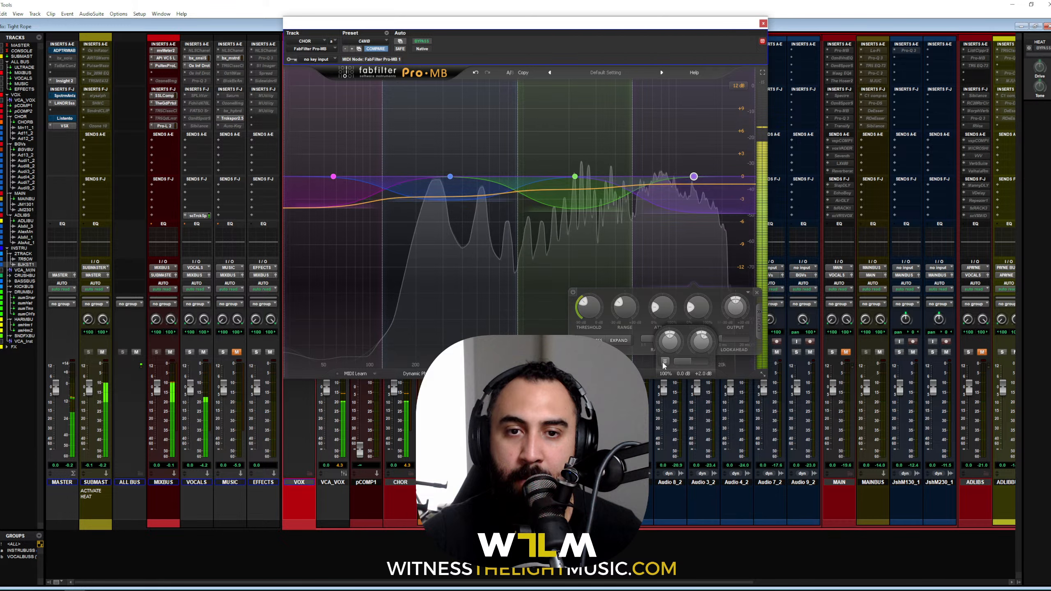
left_click(664, 362)
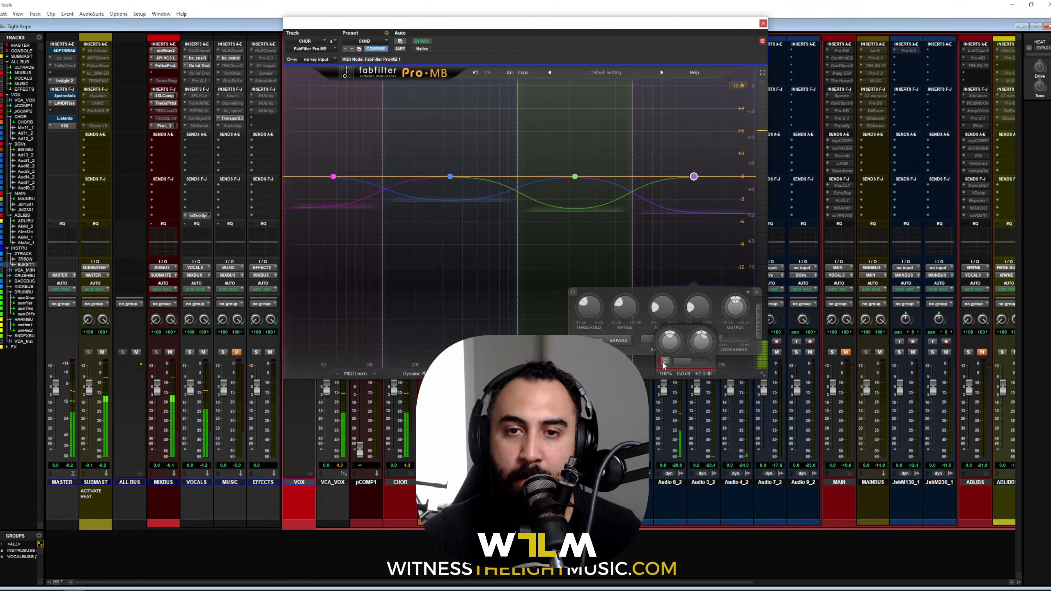
left_click(664, 363)
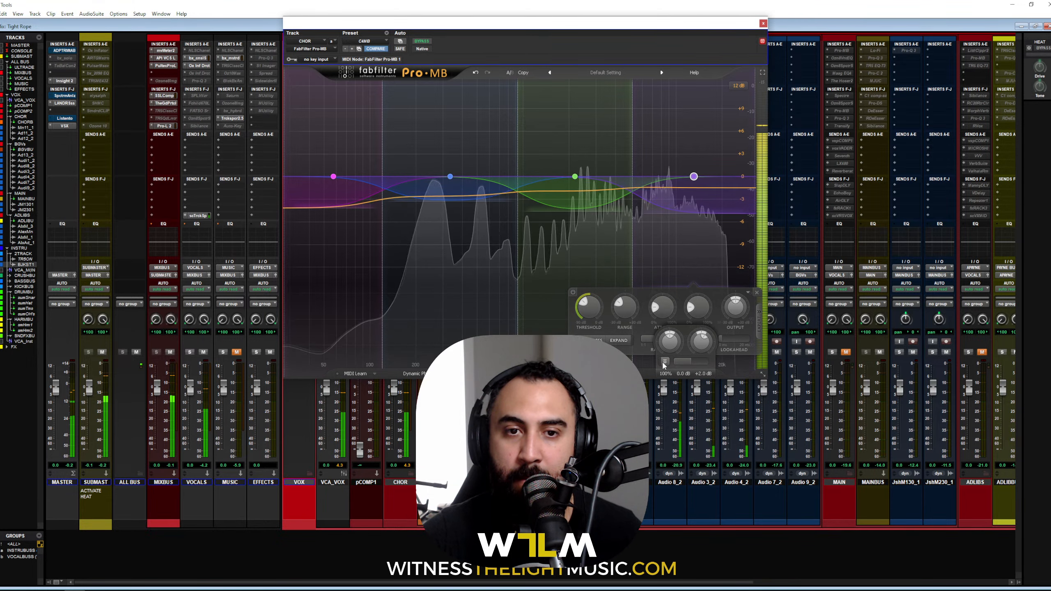
left_click(664, 362)
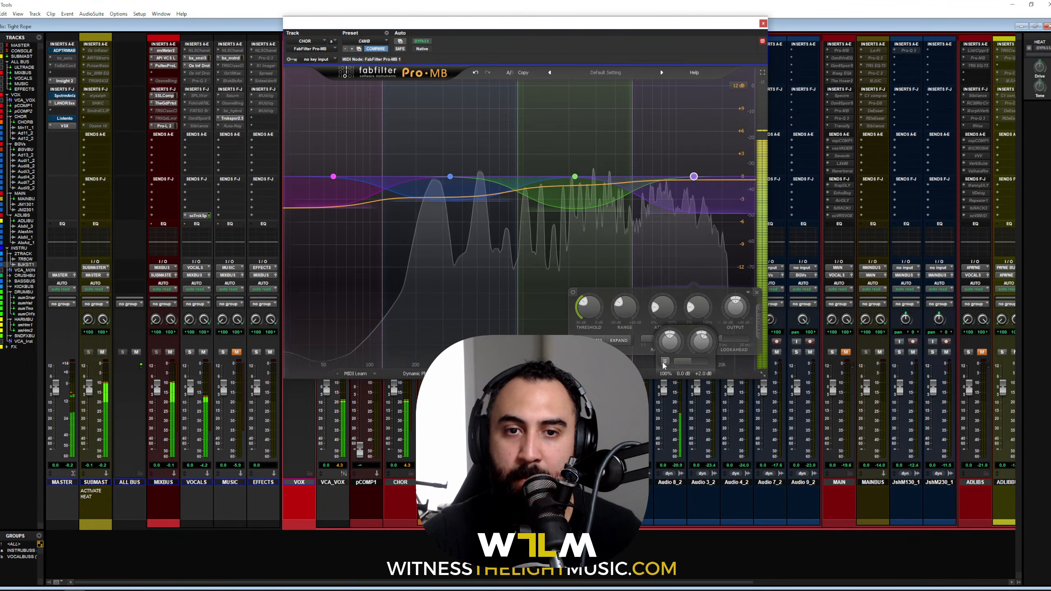
left_click(664, 362)
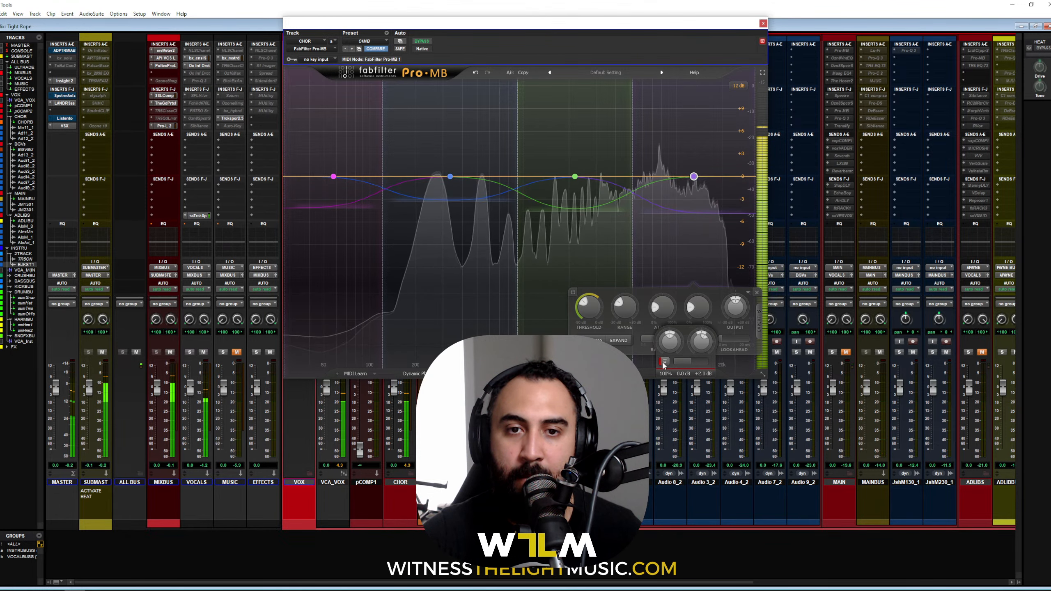
left_click(665, 362)
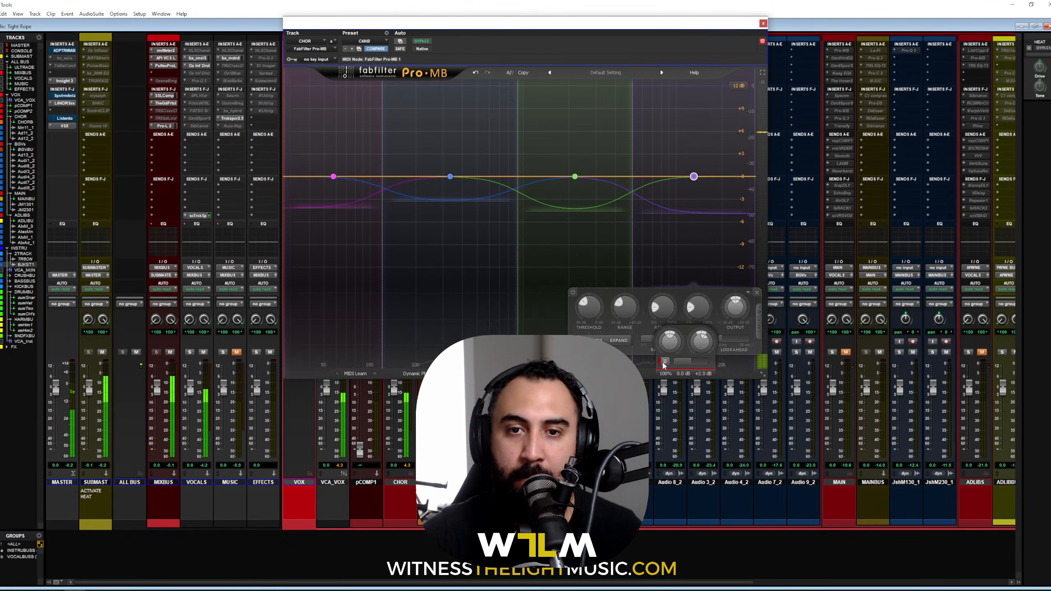
left_click(664, 361)
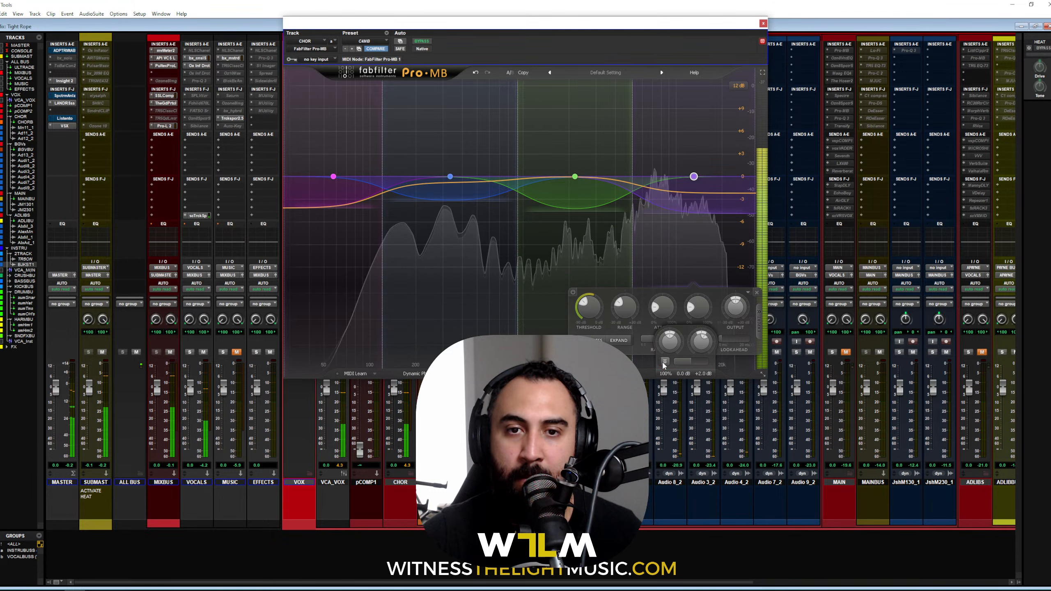
left_click(664, 361)
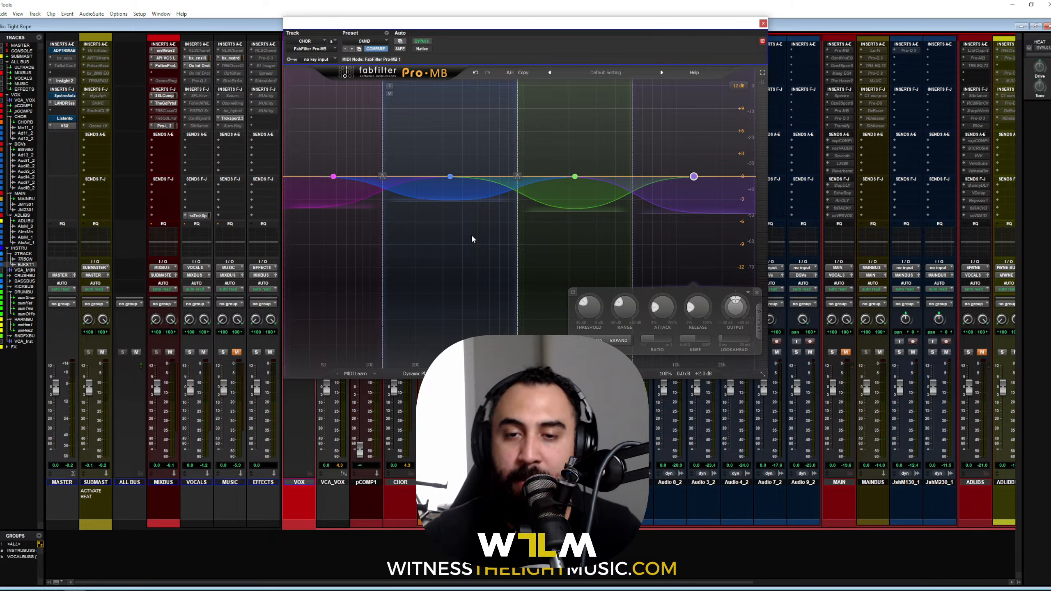
Step: Play the chorus, A/B the Pro-MB bypass again, and select the blue second band
key("space")
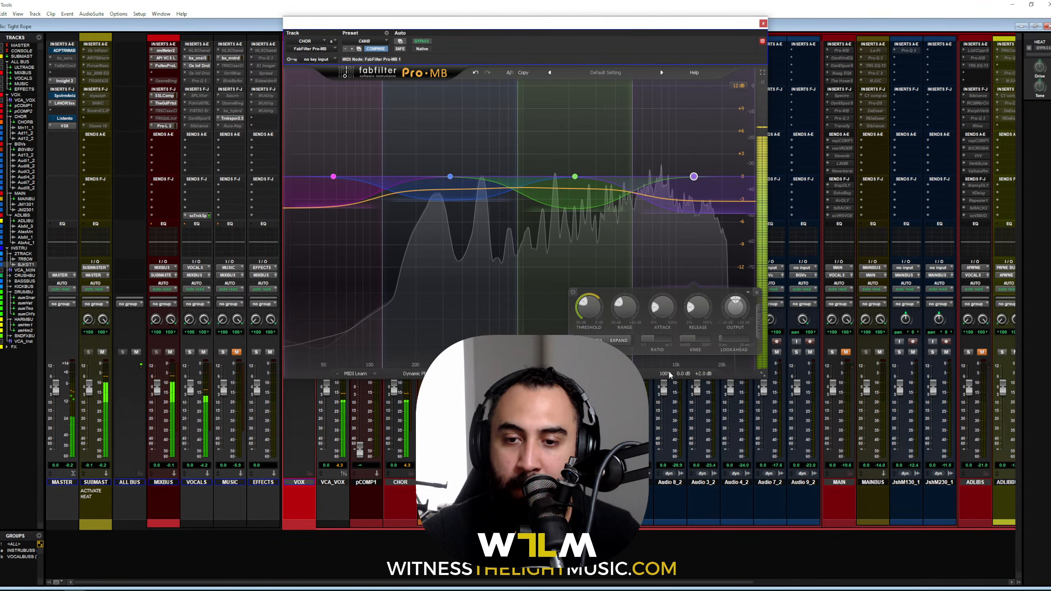
key("space")
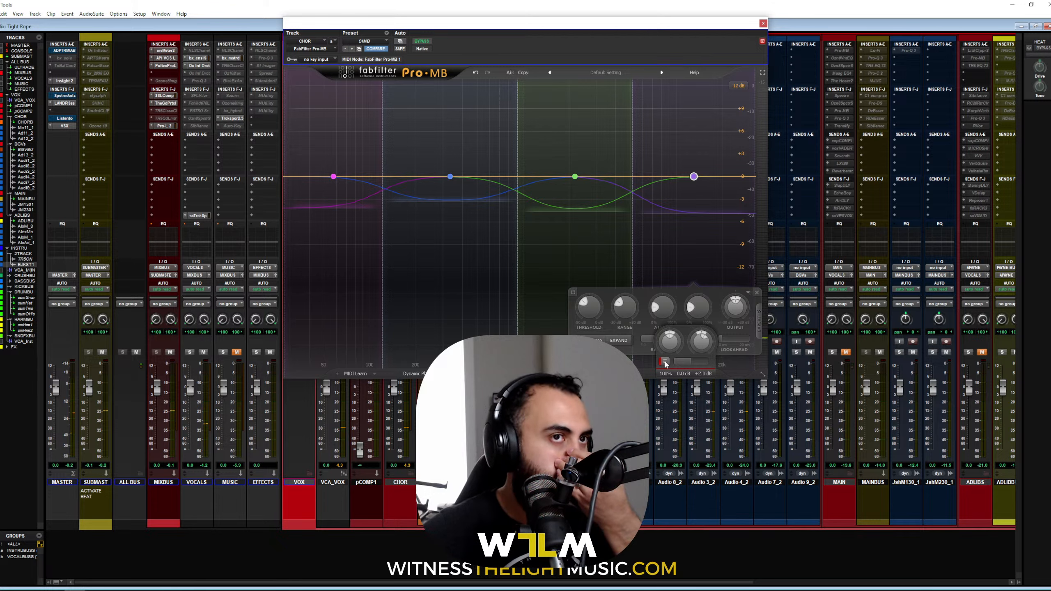
key("space")
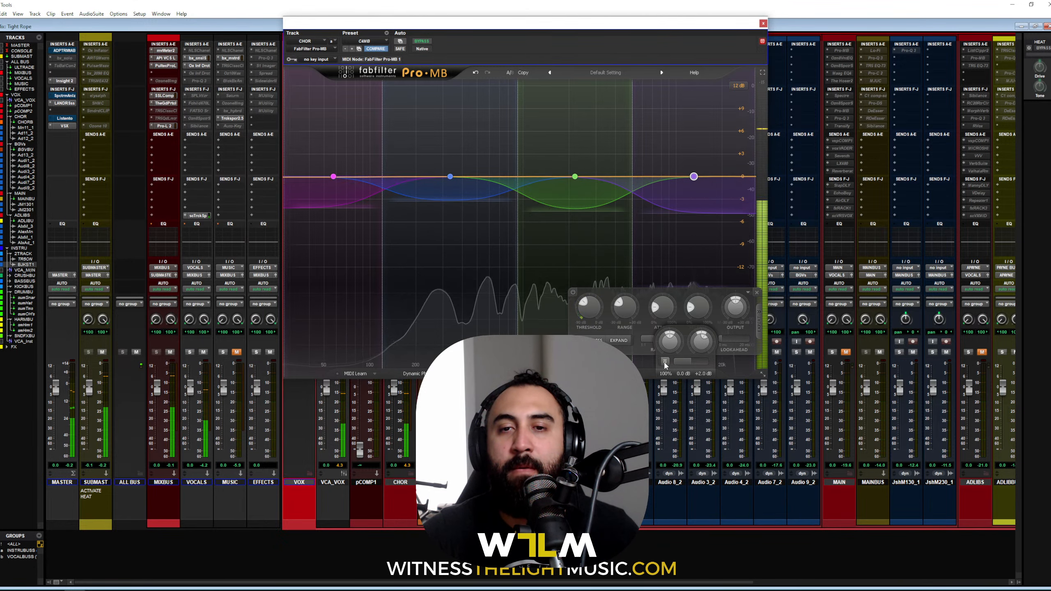
left_click(664, 362)
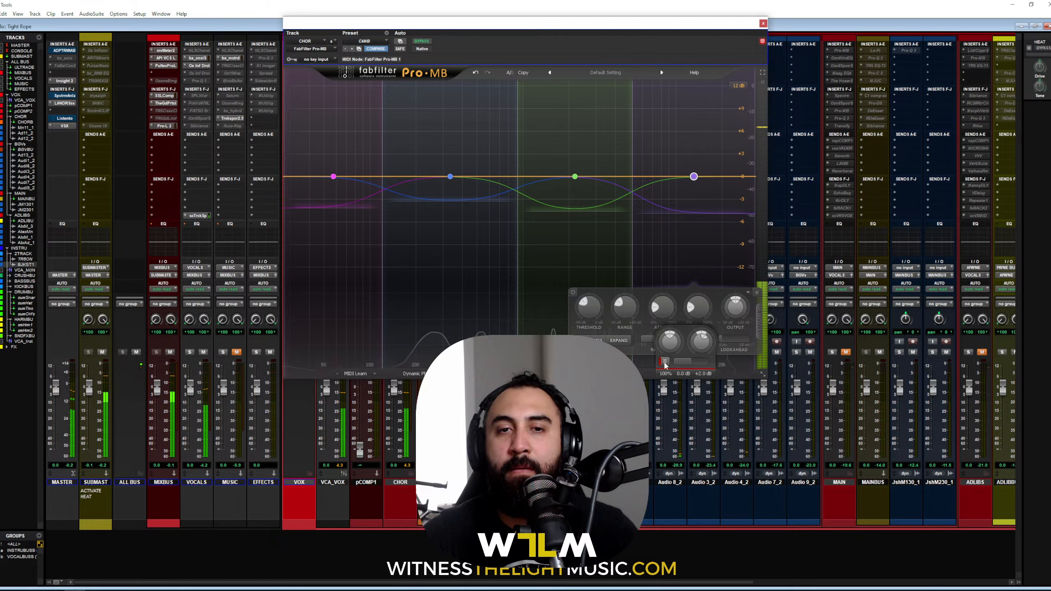
left_click(664, 361)
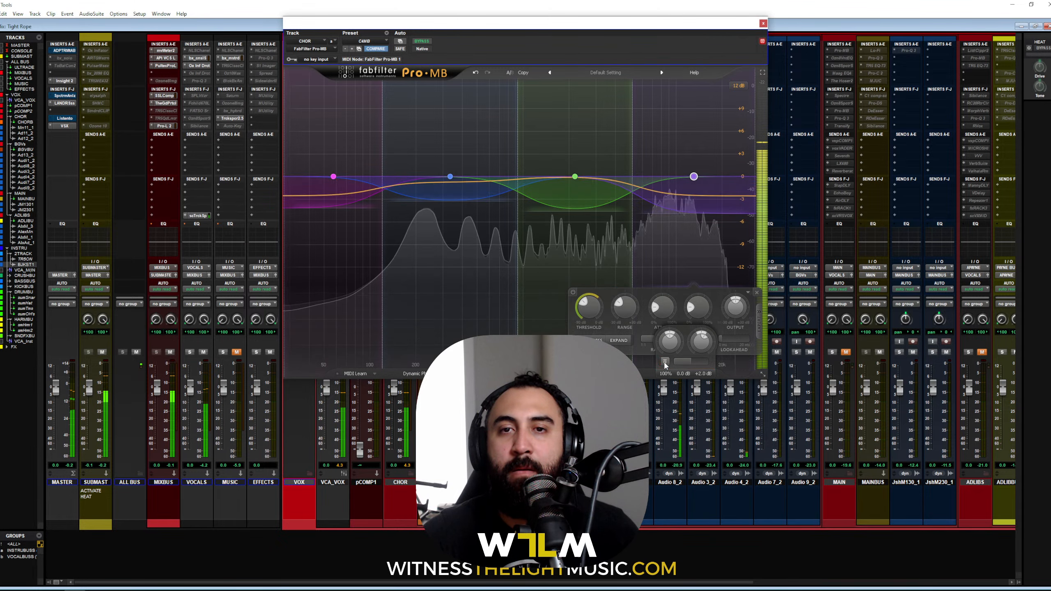
left_click(468, 212)
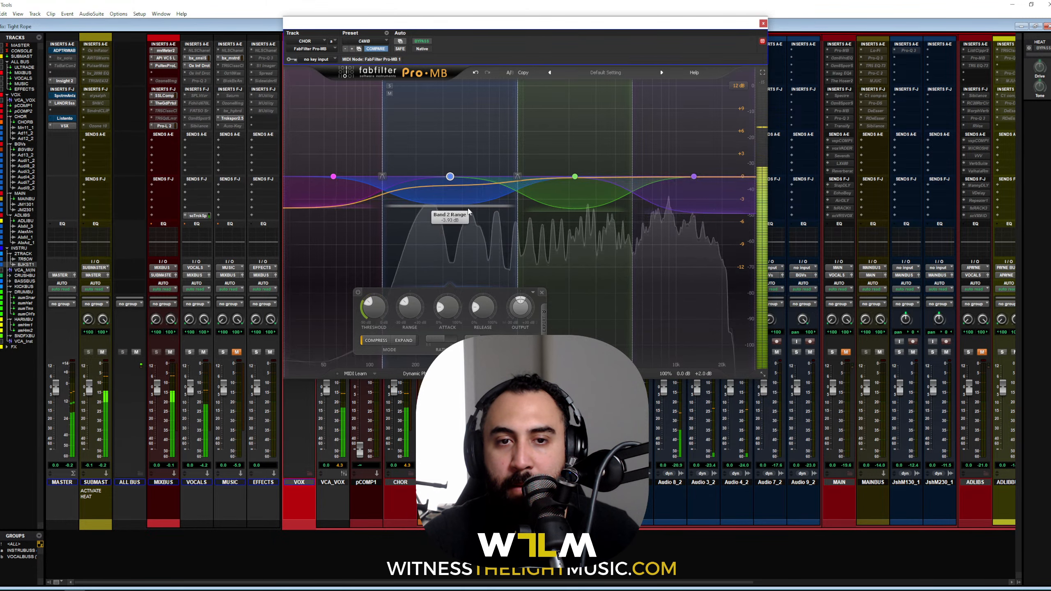
Step: Audition Pro-MB's band 2 during playback and switch the multiband processing back on
key("space")
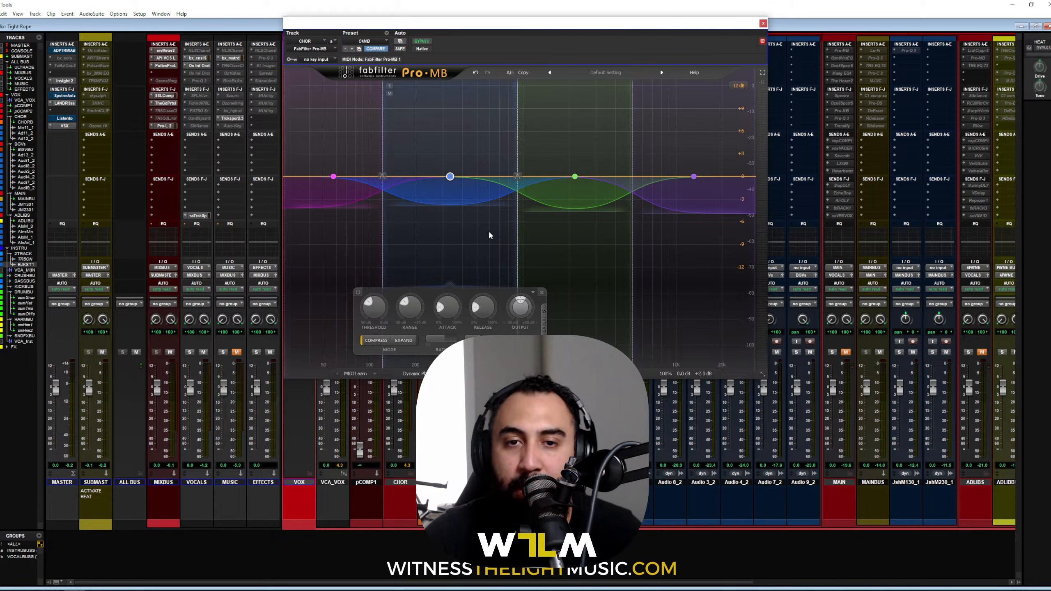
key("space")
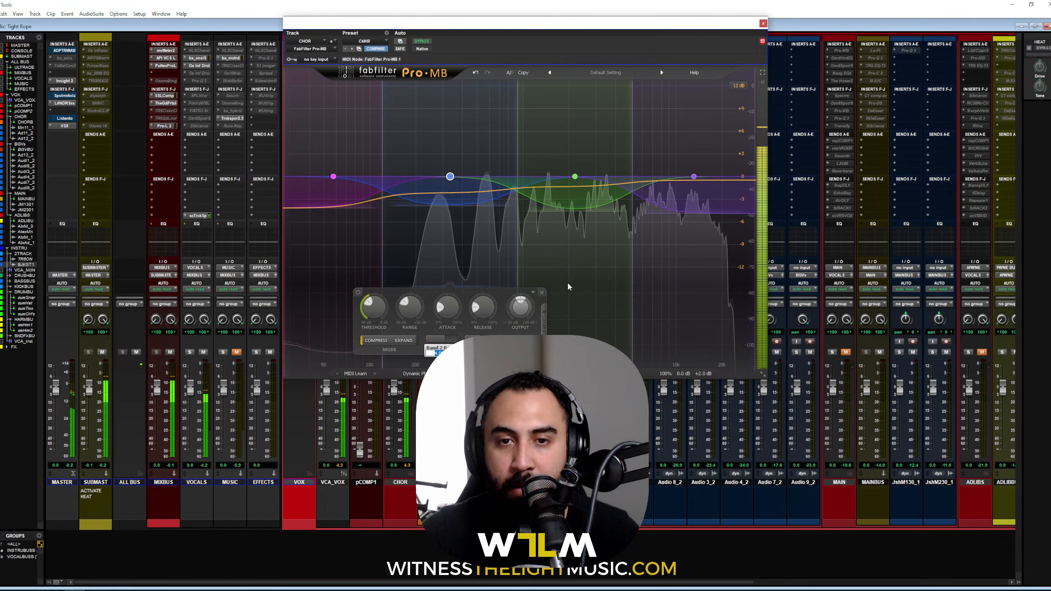
mouse_move(665, 366)
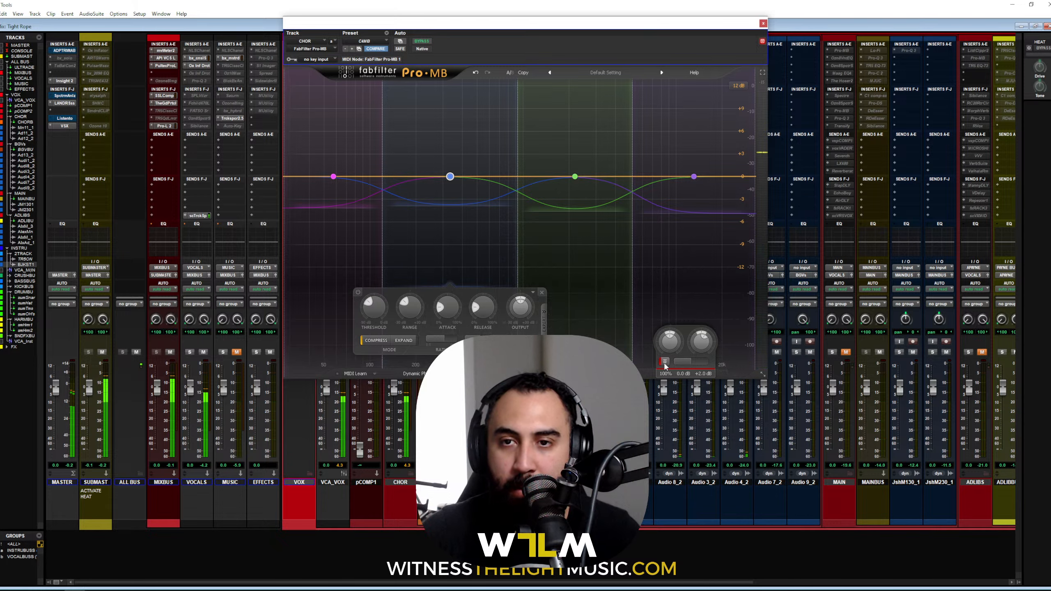
left_click(664, 362)
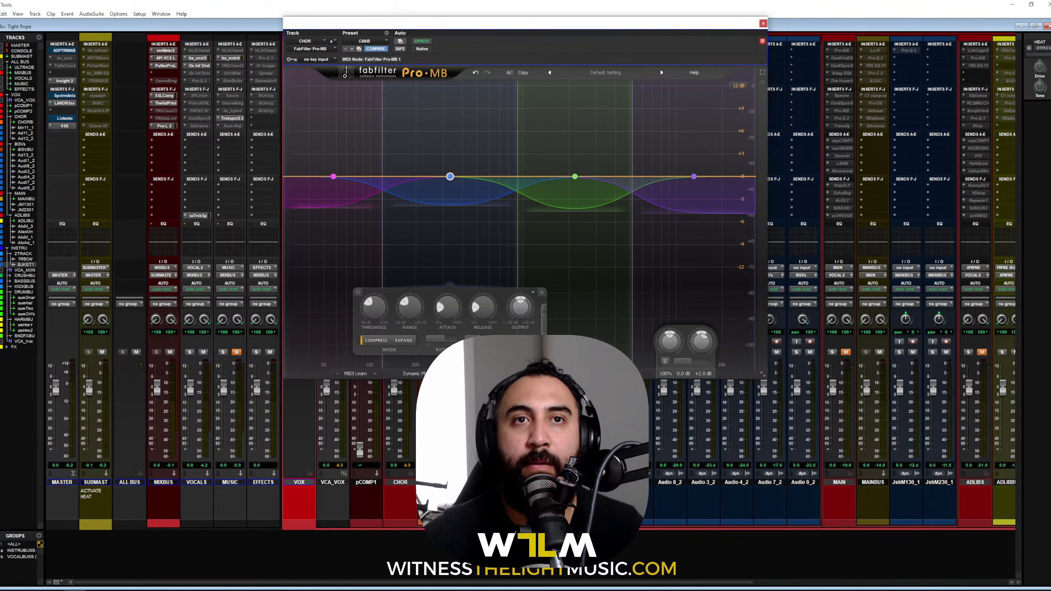
Step: Restart playback, move the Pro-MB window lower, and close it
key("space")
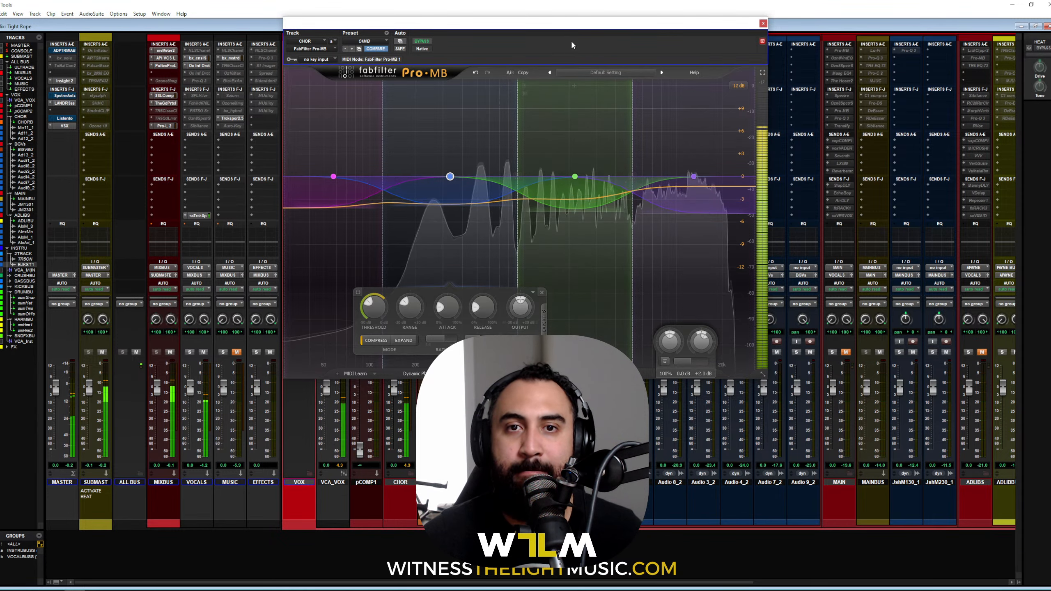
left_click_drag(575, 27, 584, 71)
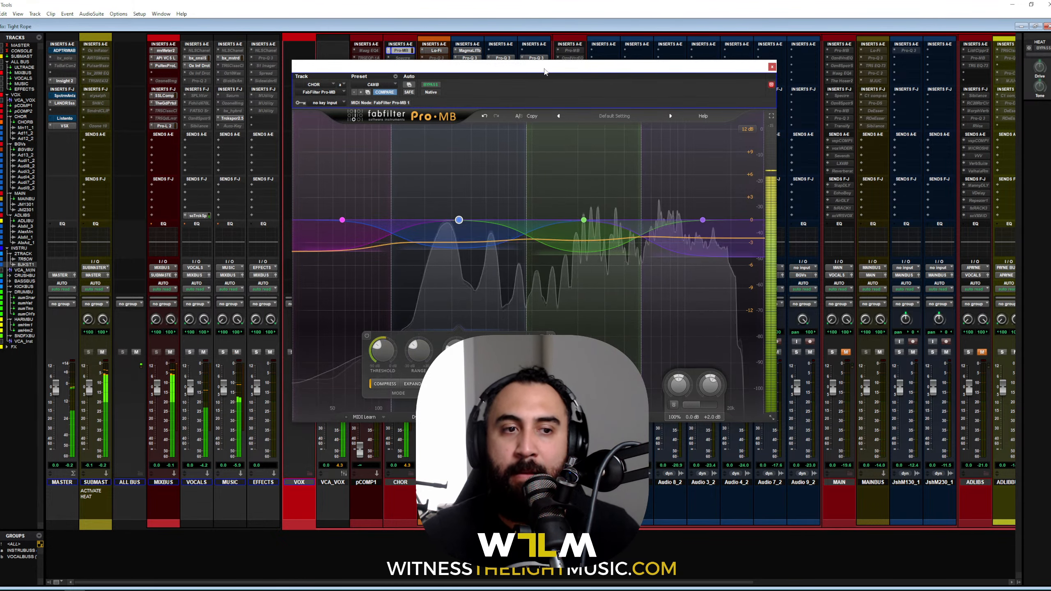
left_click(771, 66)
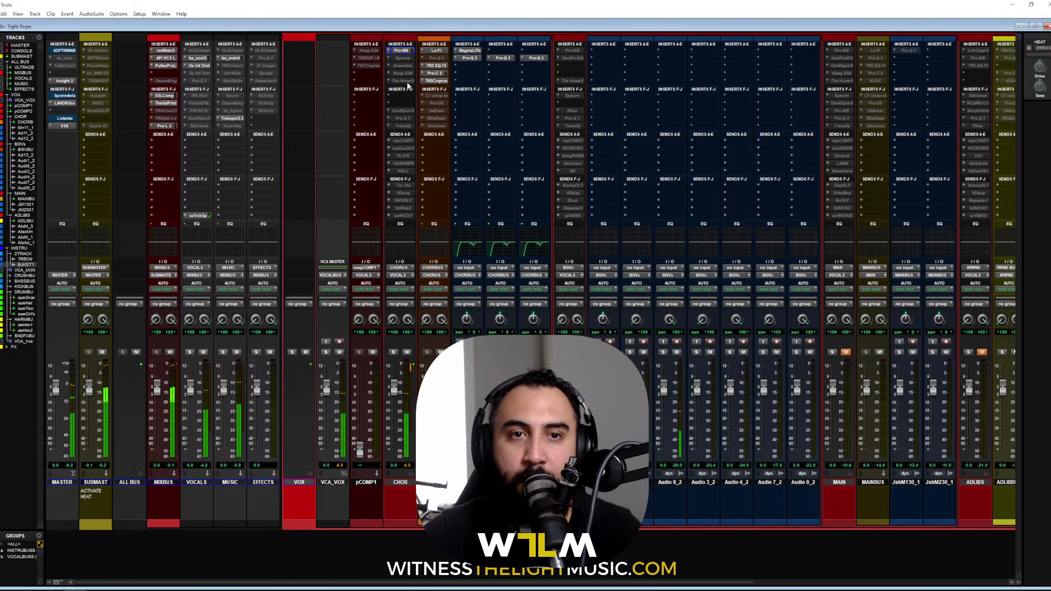
Step: Lift CHOR's Spectre band 4 into a slight bell near 3.5 kHz during playback, then close Spectre
left_click(405, 57)
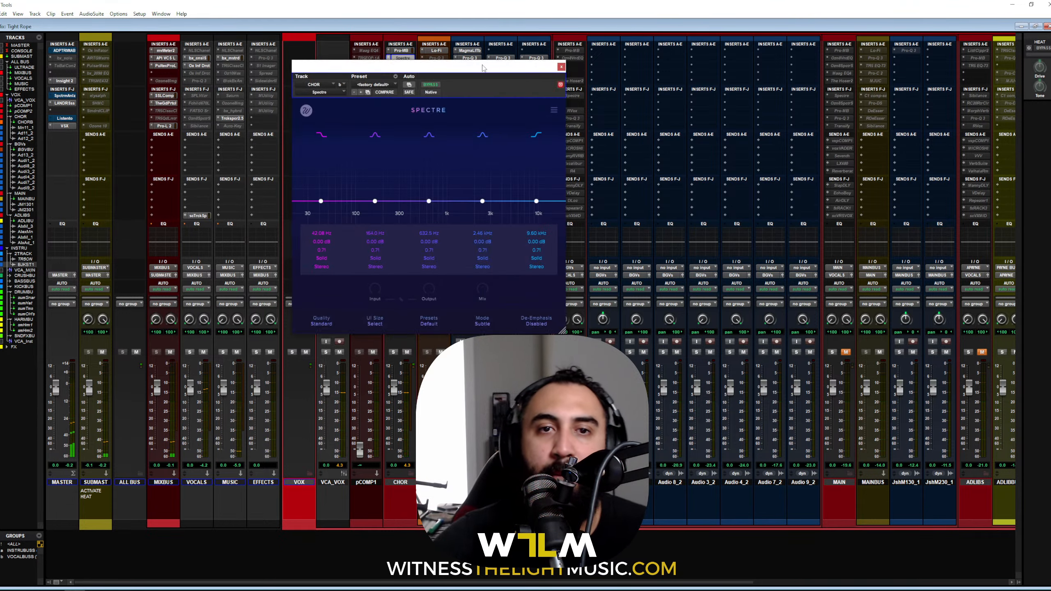
left_click_drag(484, 65, 573, 38)
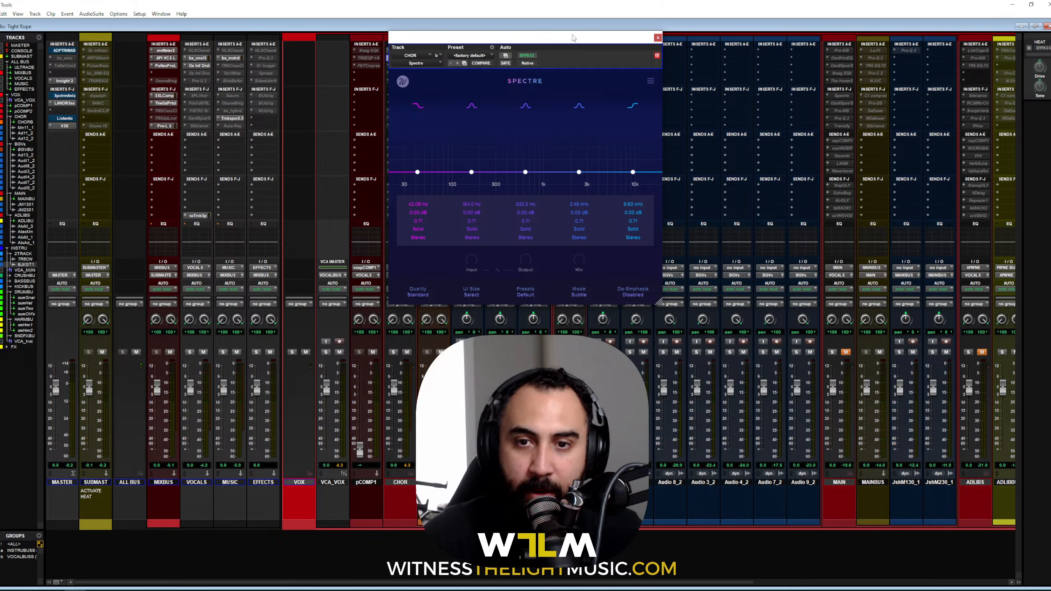
key("space")
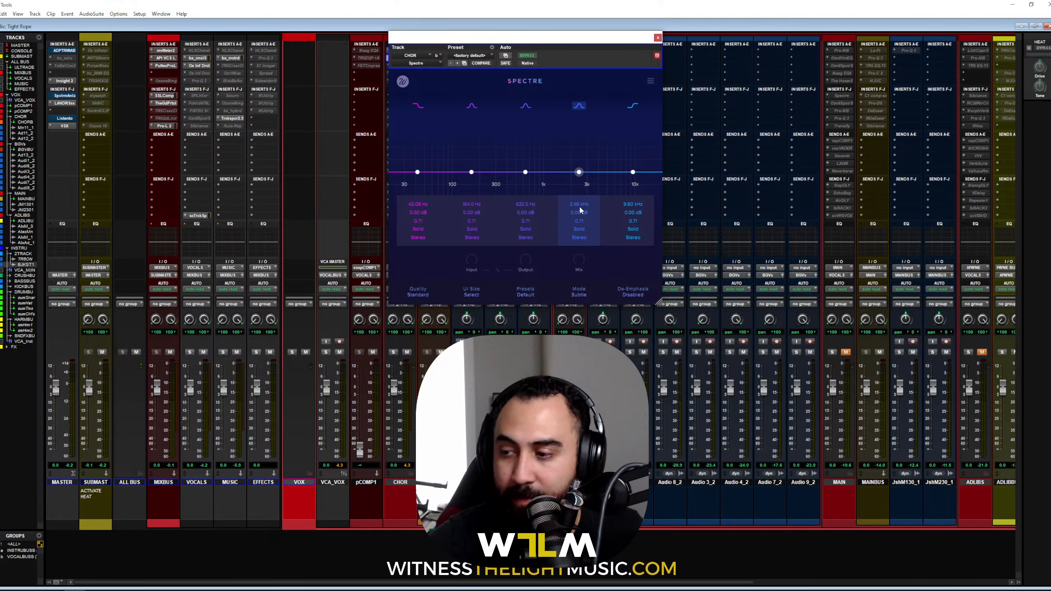
left_click_drag(578, 172, 602, 175)
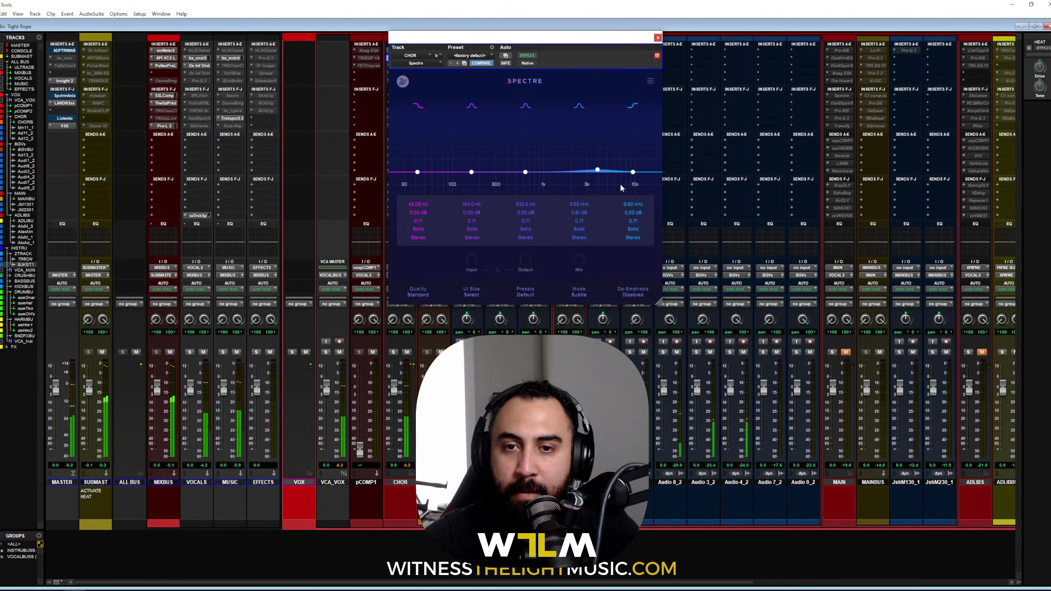
left_click(658, 38)
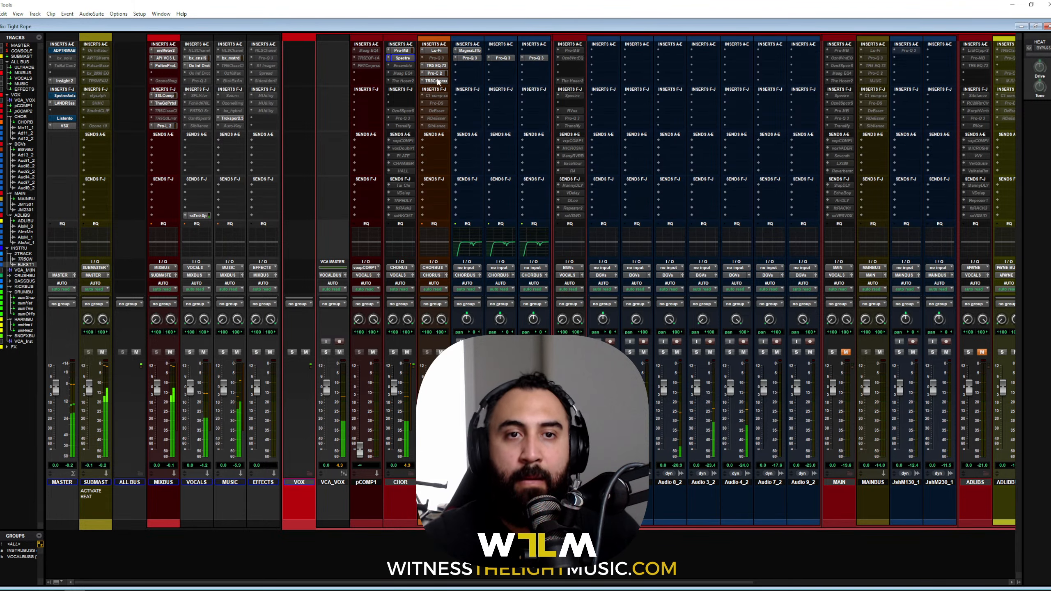
Step: Raise the AIR Ensemble MIX knob on CHOR in two nudges, then close the plugin
left_click(404, 66)
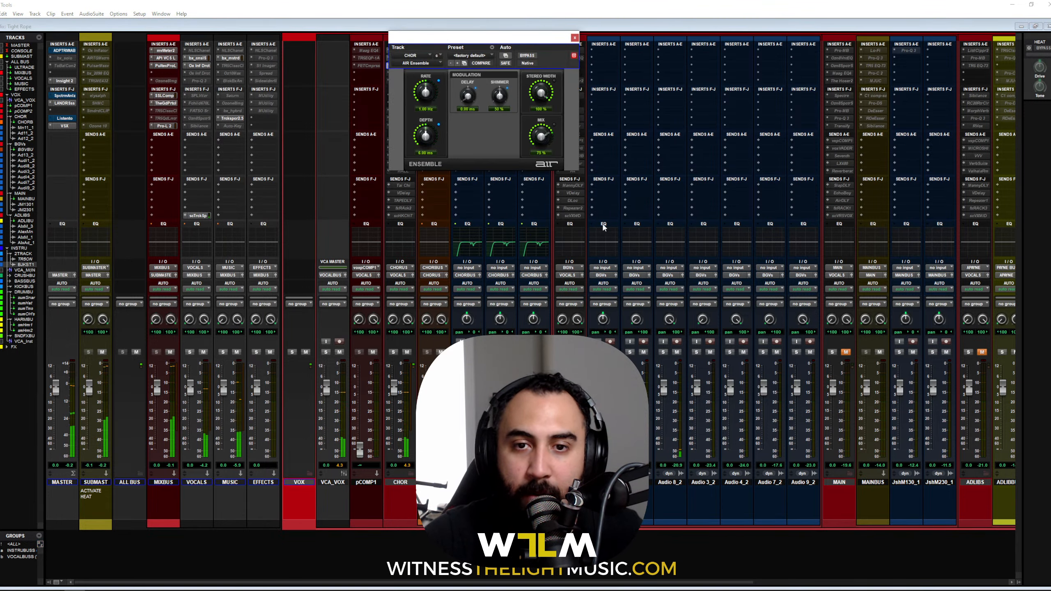
left_click_drag(546, 185, 546, 181)
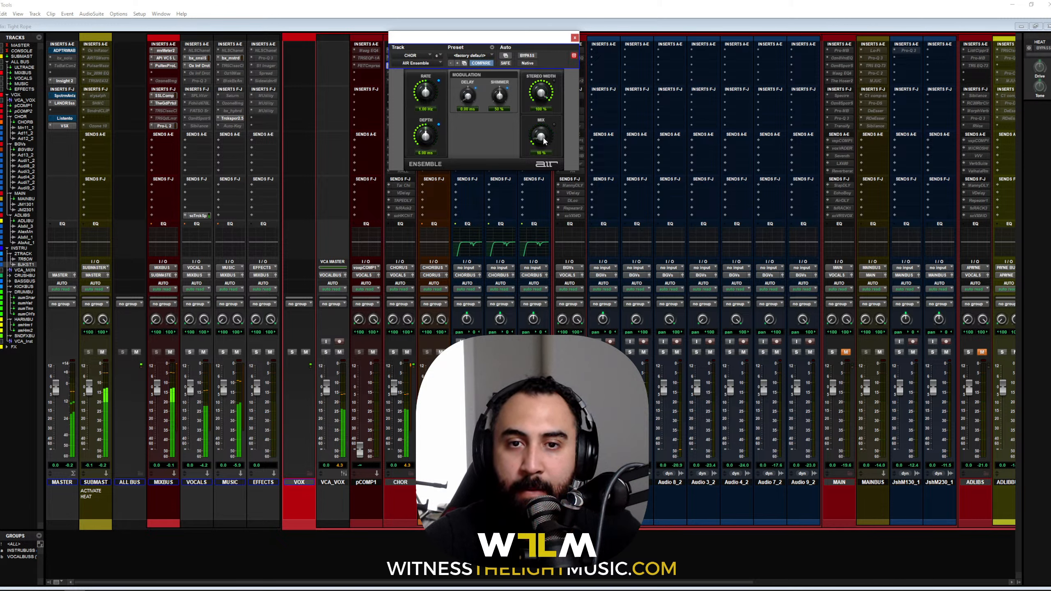
left_click_drag(543, 140, 541, 121)
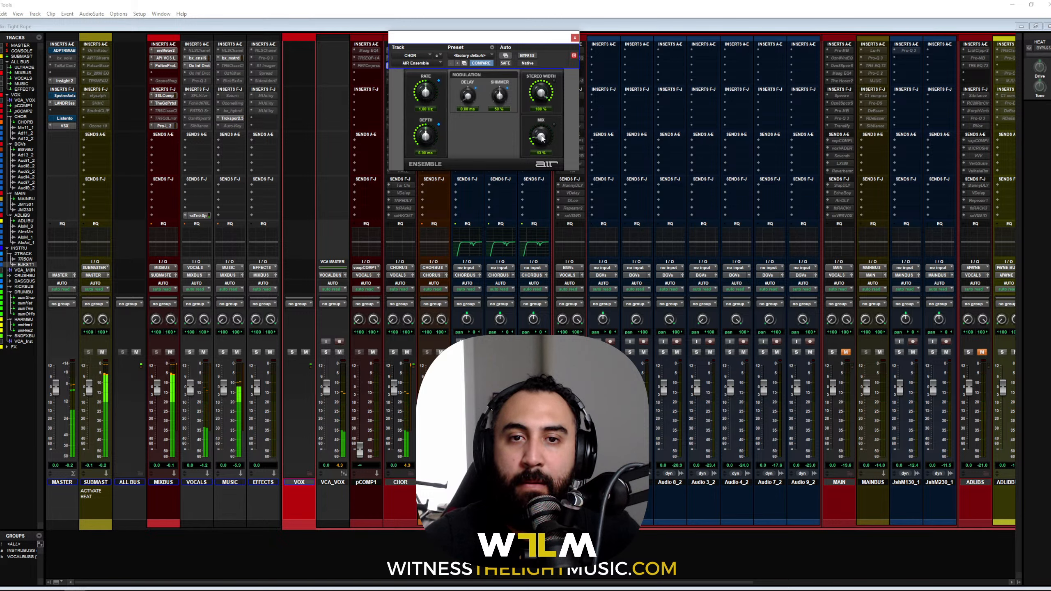
left_click(574, 37)
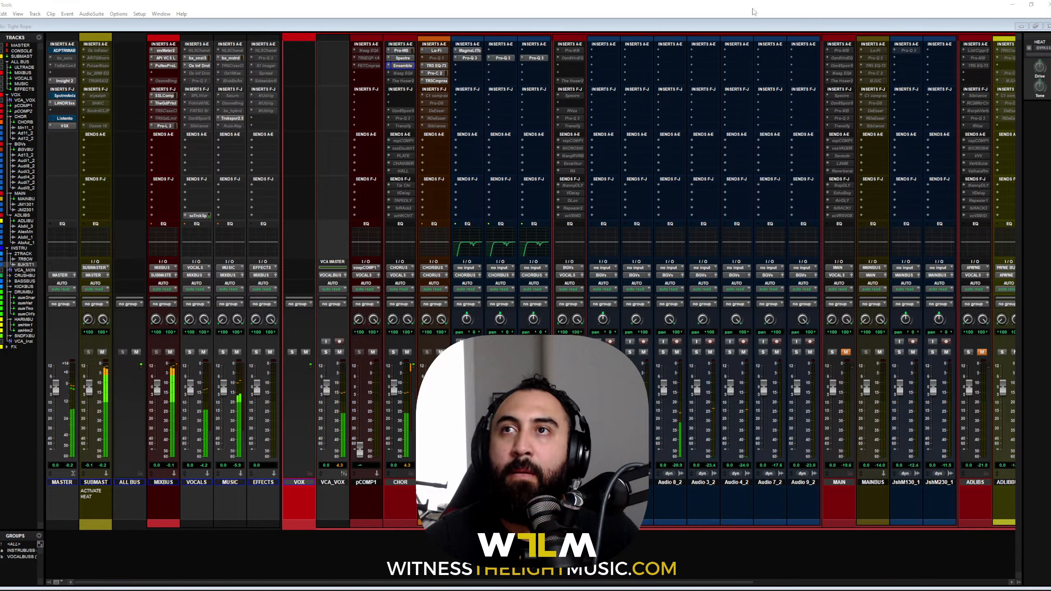
Step: Open CHOR's Hoser 2 insert, position its window, and make the inactive insert active
left_click(403, 82)
left_click_drag(495, 40, 542, 83)
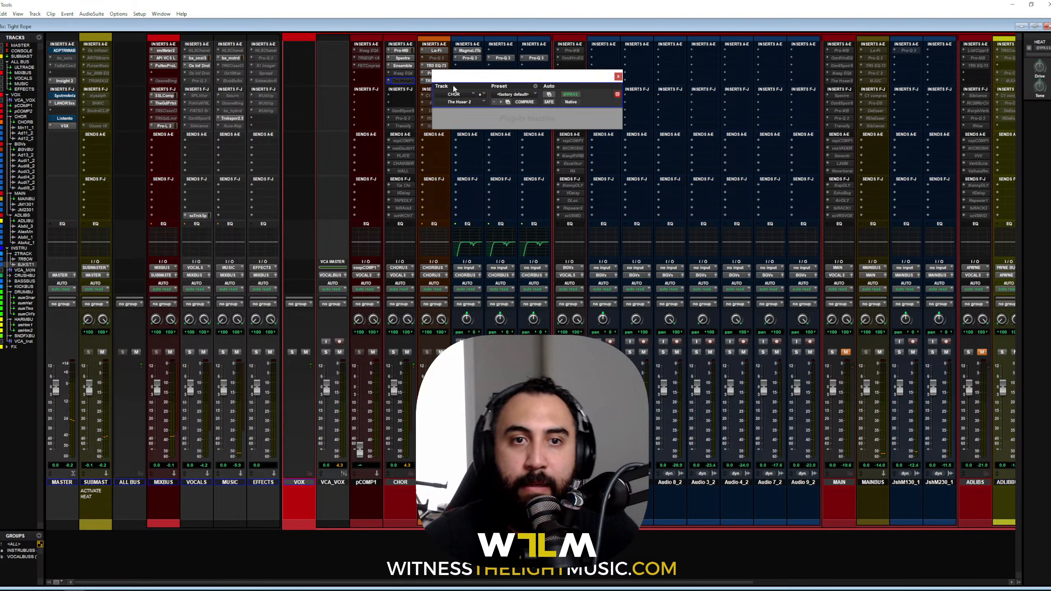
left_click_drag(524, 80, 532, 99)
right_click(411, 85)
left_click(430, 91)
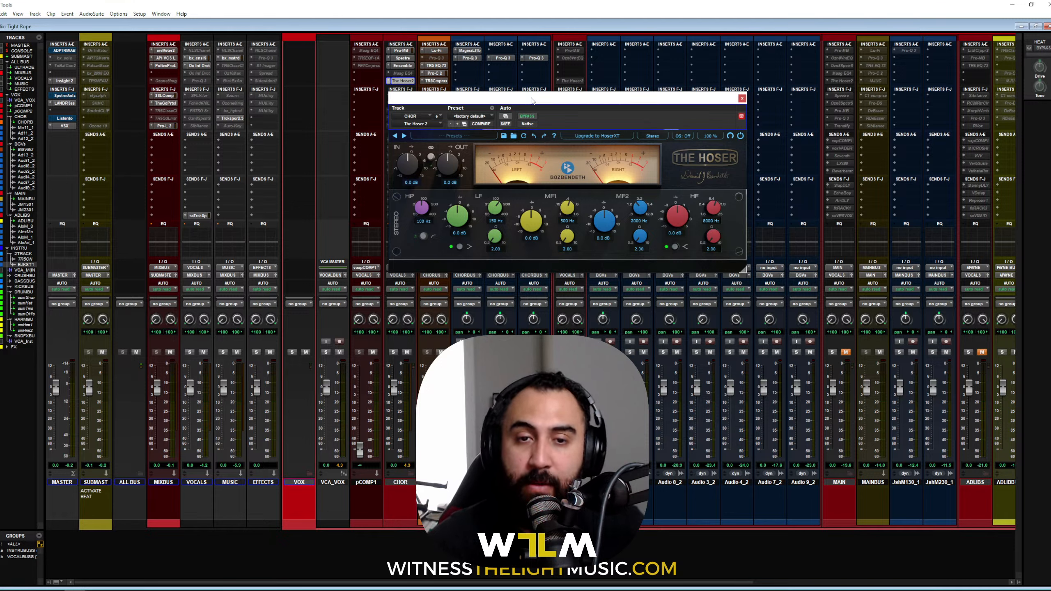
Step: During playback, cut Hoser MF1 to -0.7 dB, boost MF2 3.6 dB near 5.4 kHz, then close
key("space")
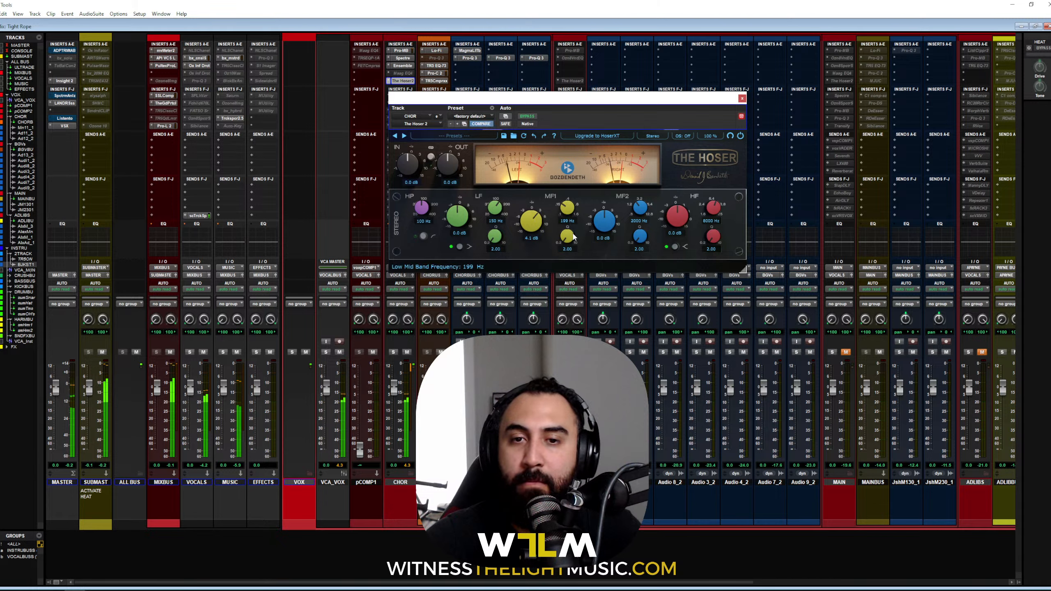
mouse_move(572, 203)
left_mouse_down()
mouse_move(575, 212)
mouse_move(577, 192)
mouse_move(581, 249)
mouse_move(581, 198)
left_mouse_up()
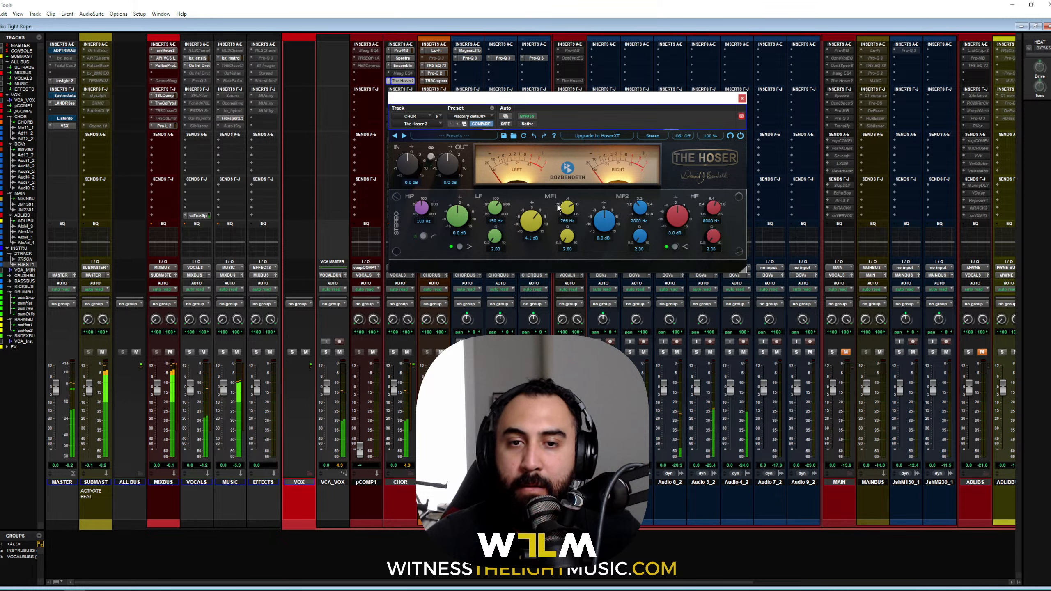
left_click_drag(532, 221, 533, 235)
mouse_move(604, 220)
left_mouse_down()
mouse_move(646, 181)
mouse_move(619, 214)
left_mouse_up()
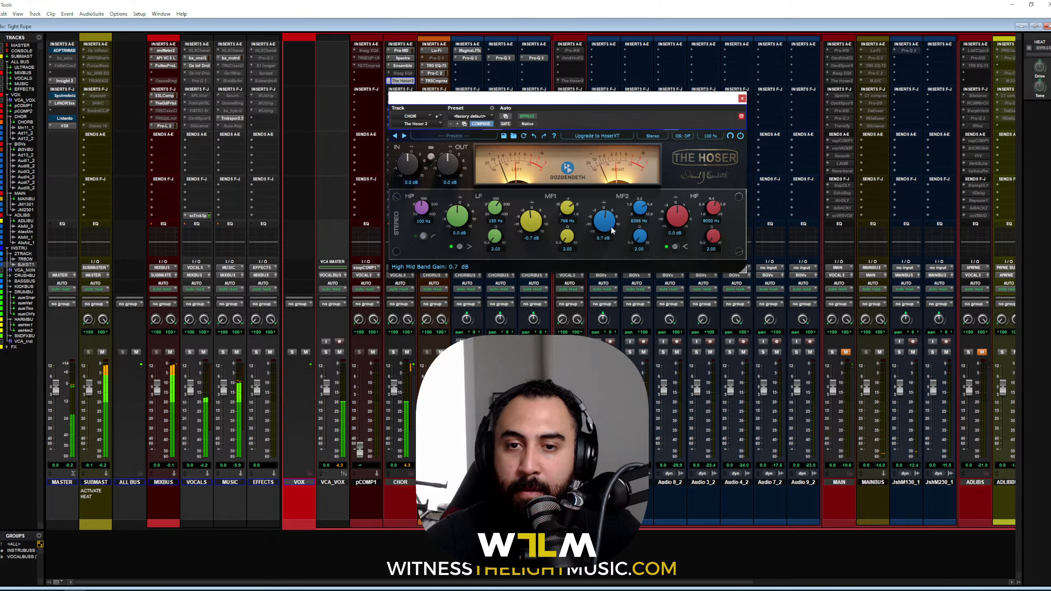
left_click(742, 98)
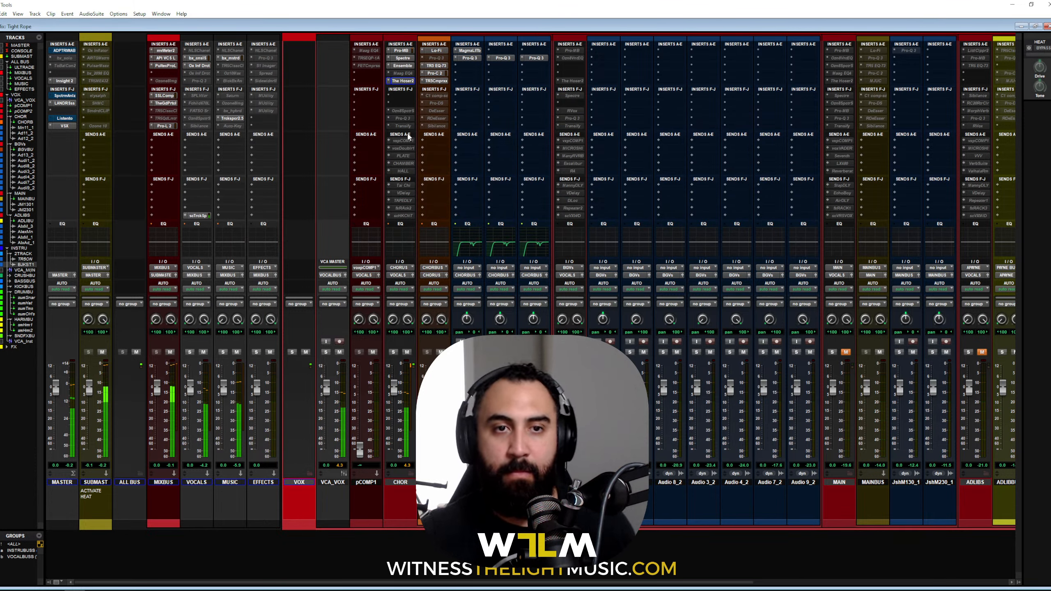
Step: Solo the Spectral Shaper's action band and narrow it to about 1.95k–4.24k
left_click(405, 111)
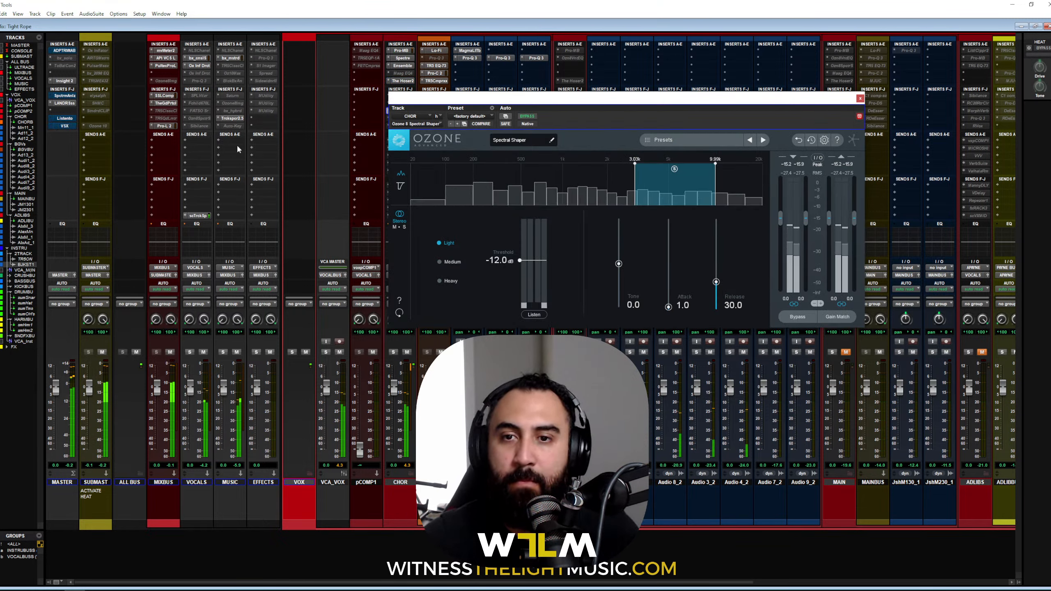
left_click(675, 169)
left_click_drag(715, 176, 686, 178)
left_click_drag(648, 192, 622, 191)
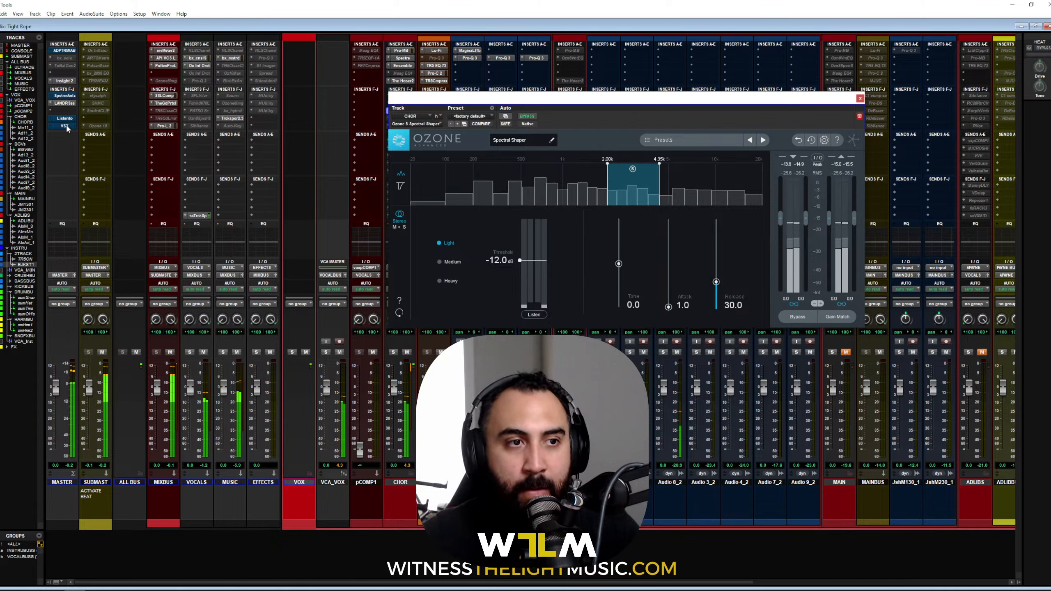
Step: Park the Spectral Shaper window at the bottom and open CHOR's Pro-MB
left_click_drag(677, 99, 646, 128)
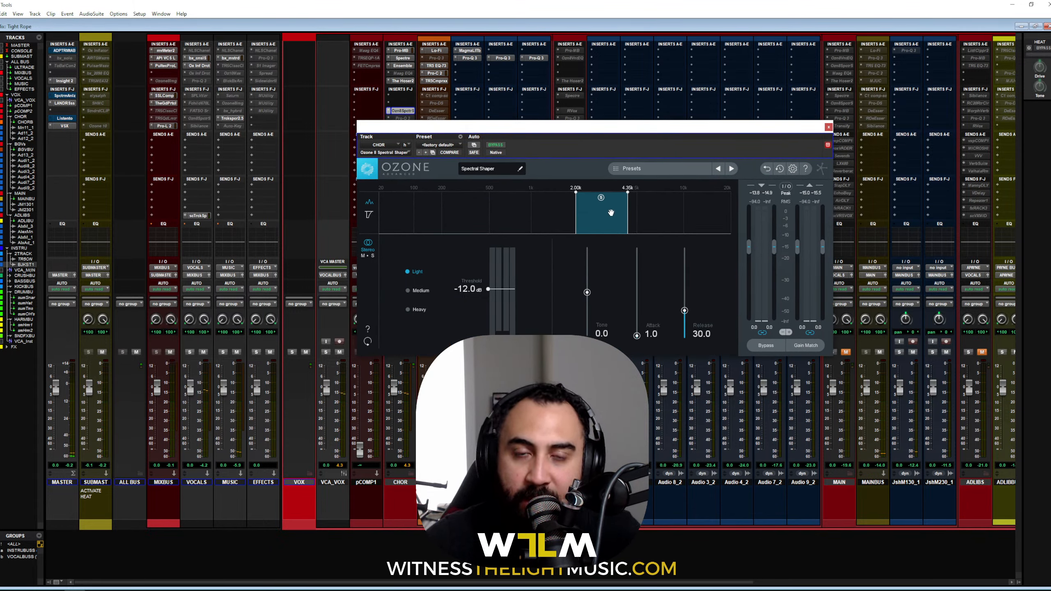
left_click_drag(593, 129, 544, 341)
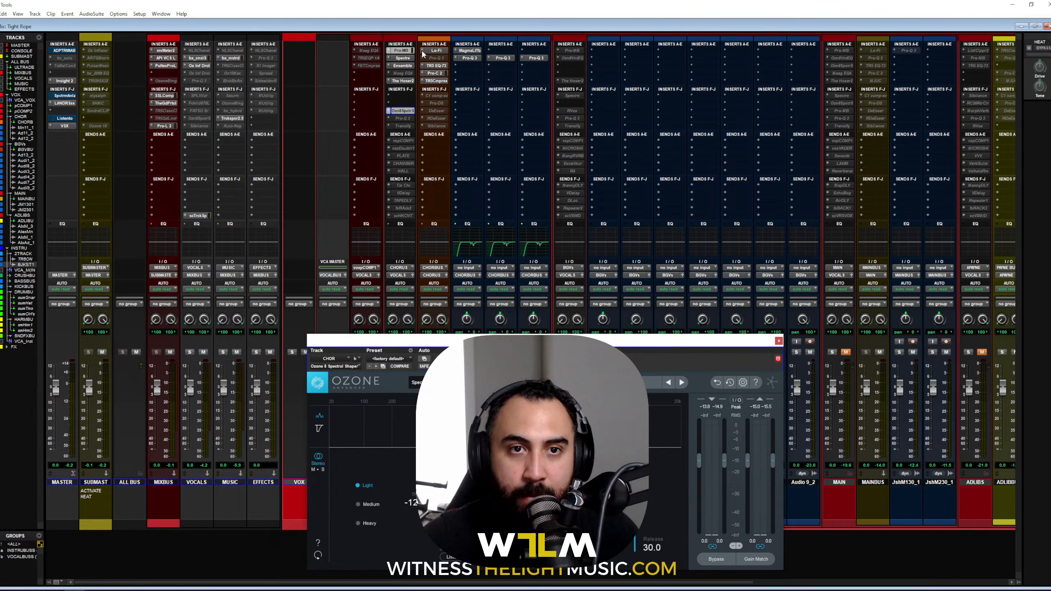
left_click(400, 50)
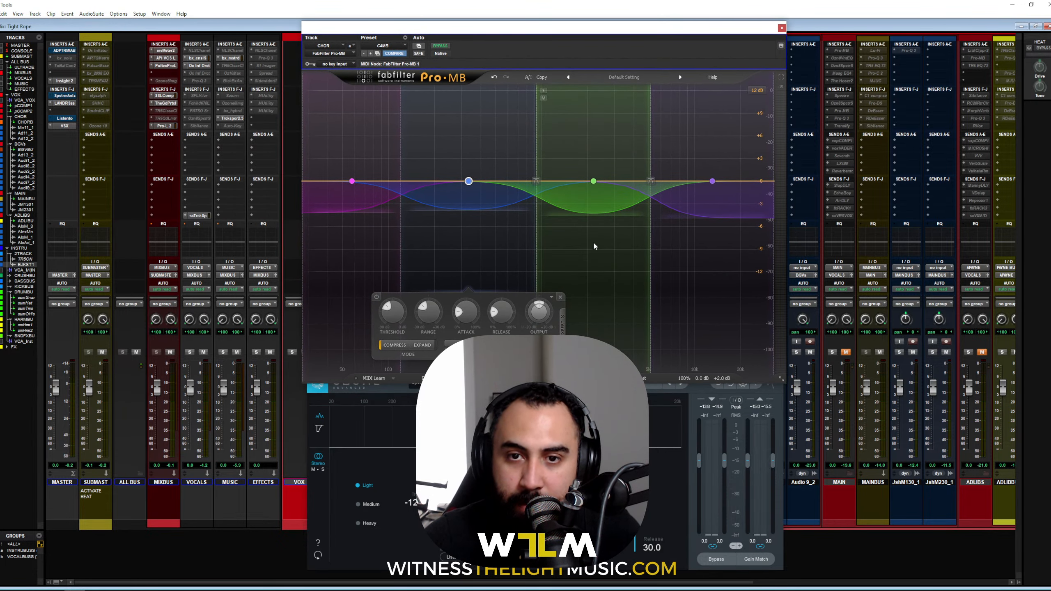
Step: Split Pro-MB's green band with a new crossover and audition it during playback
key("space")
key("space")
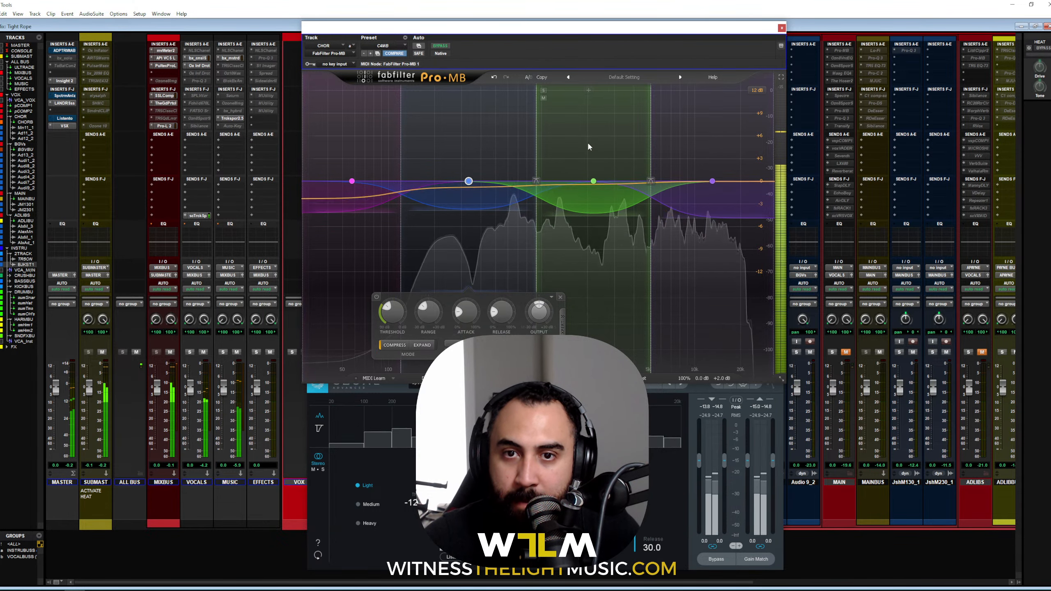
left_click(588, 91)
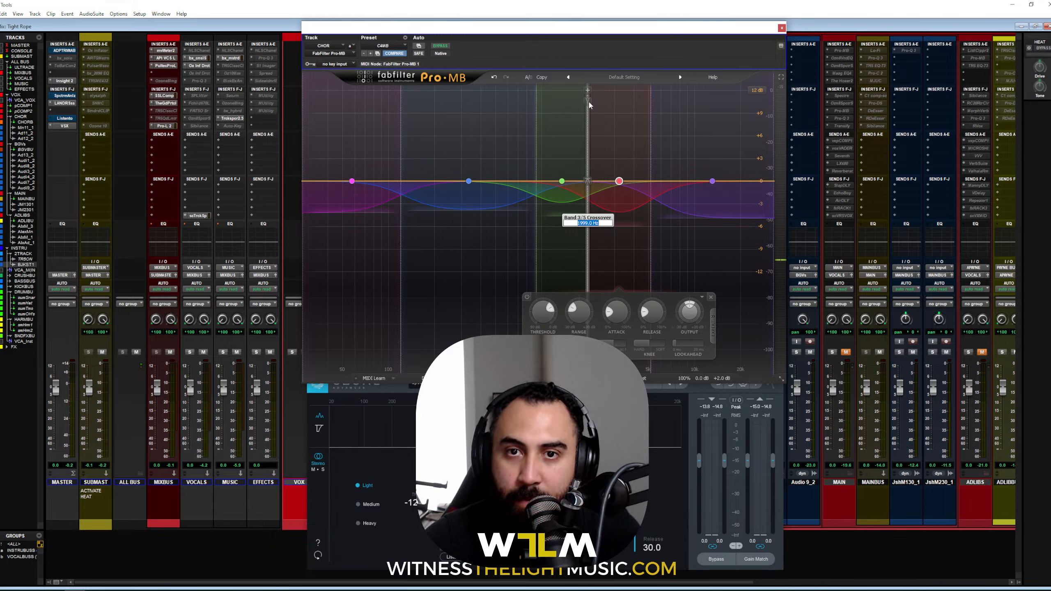
key("BackSpace")
left_click(606, 280)
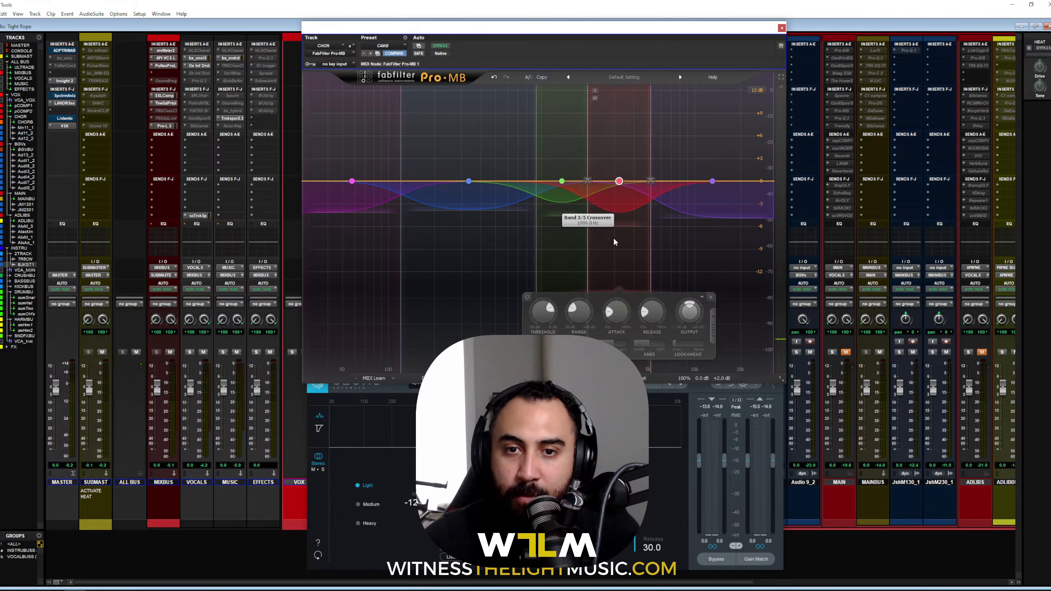
key("space")
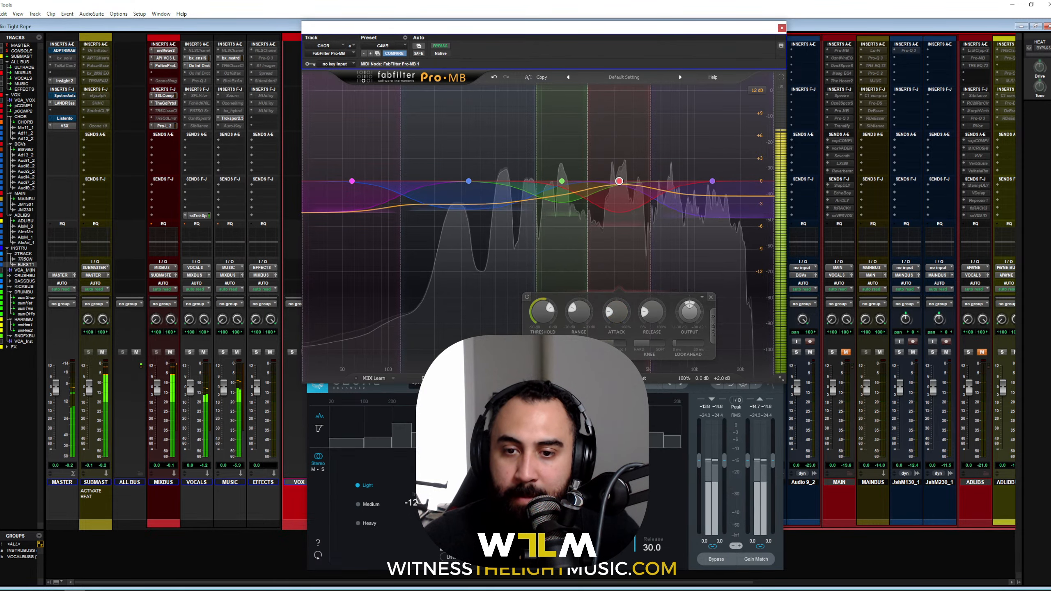
Step: Undo the band split and bring the Spectral Shaper window up over Pro-MB
left_click(534, 456)
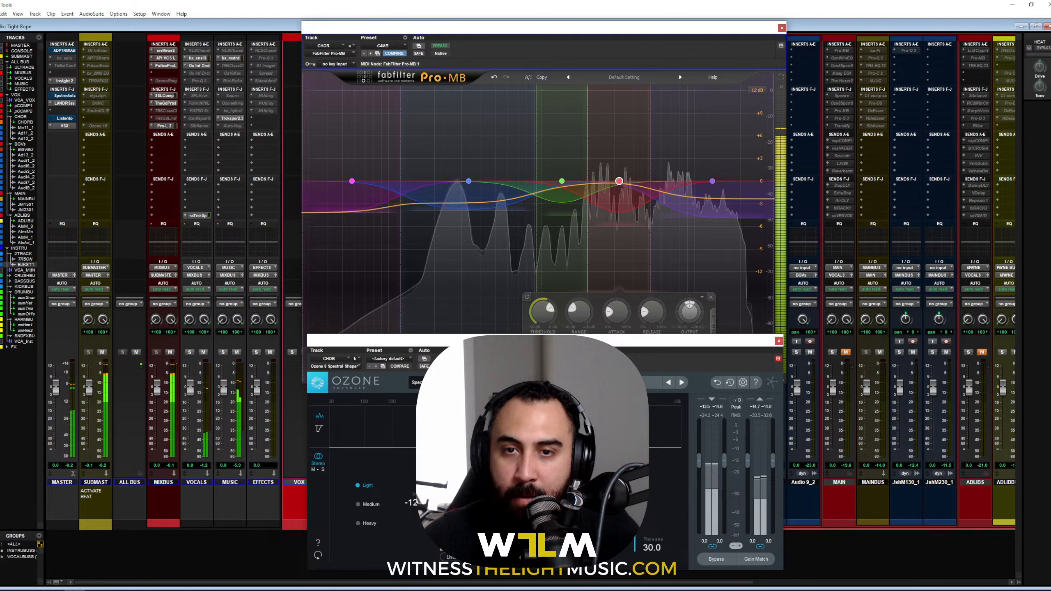
key("space")
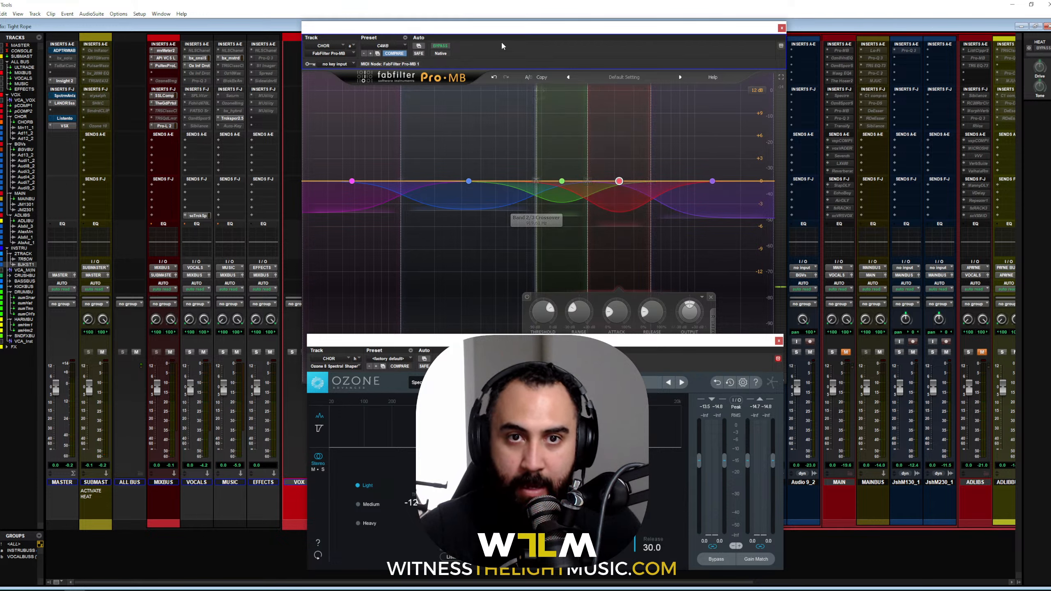
left_click(495, 78)
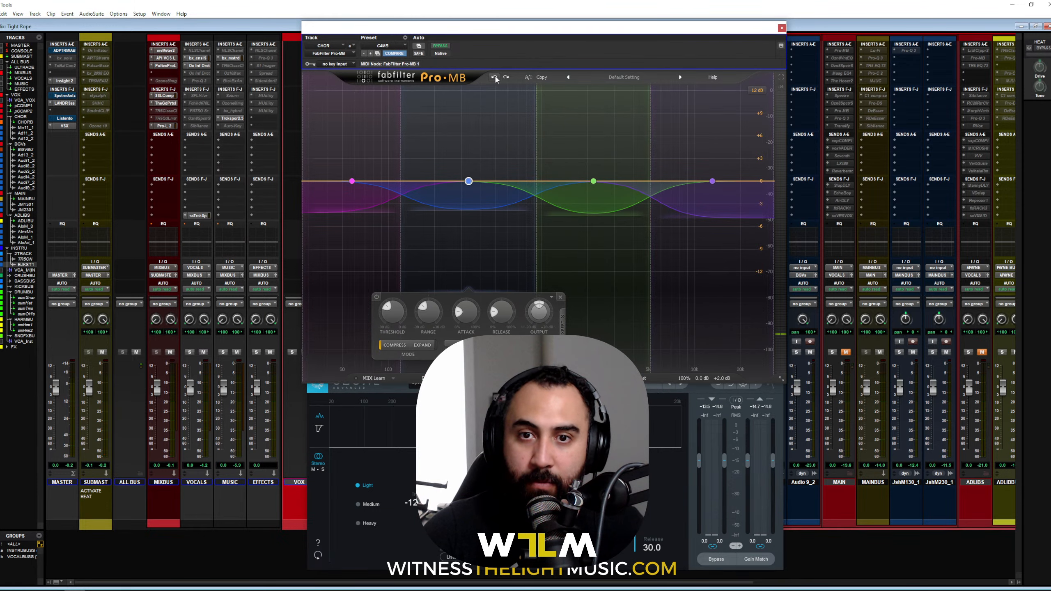
left_click(533, 391)
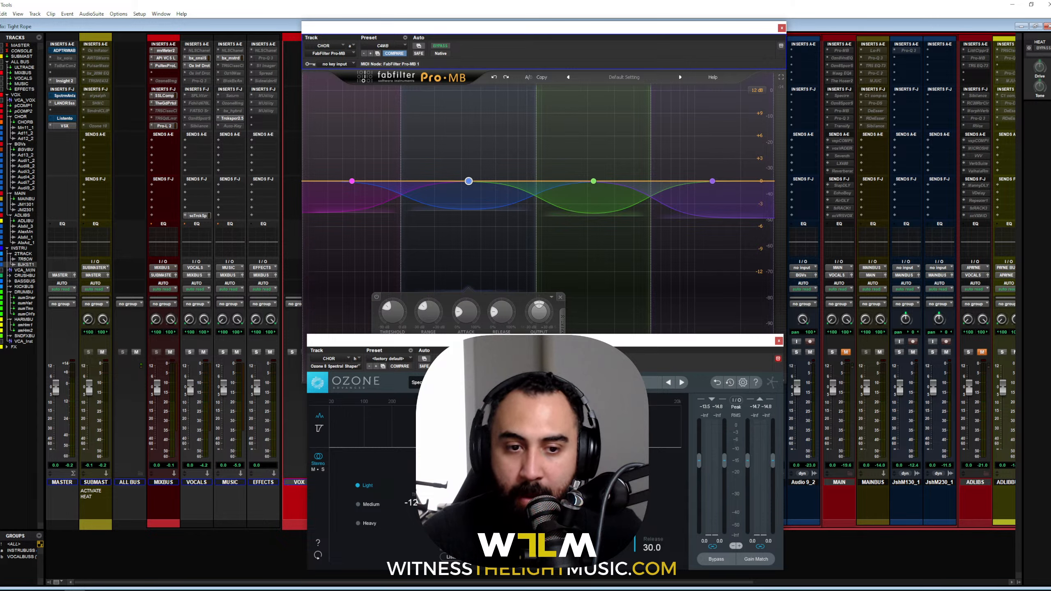
left_click_drag(533, 338, 555, 129)
key("space")
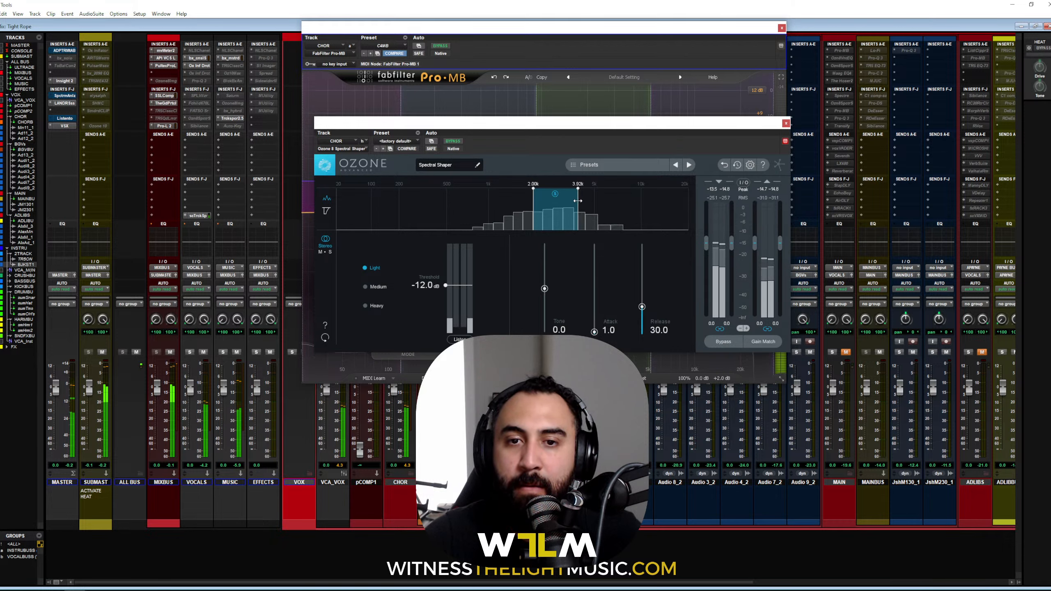
Step: Set the Shaper band's upper edge near 4.42k and threshold to -18.6 dB, then close both plugins
left_click_drag(585, 200, 573, 200)
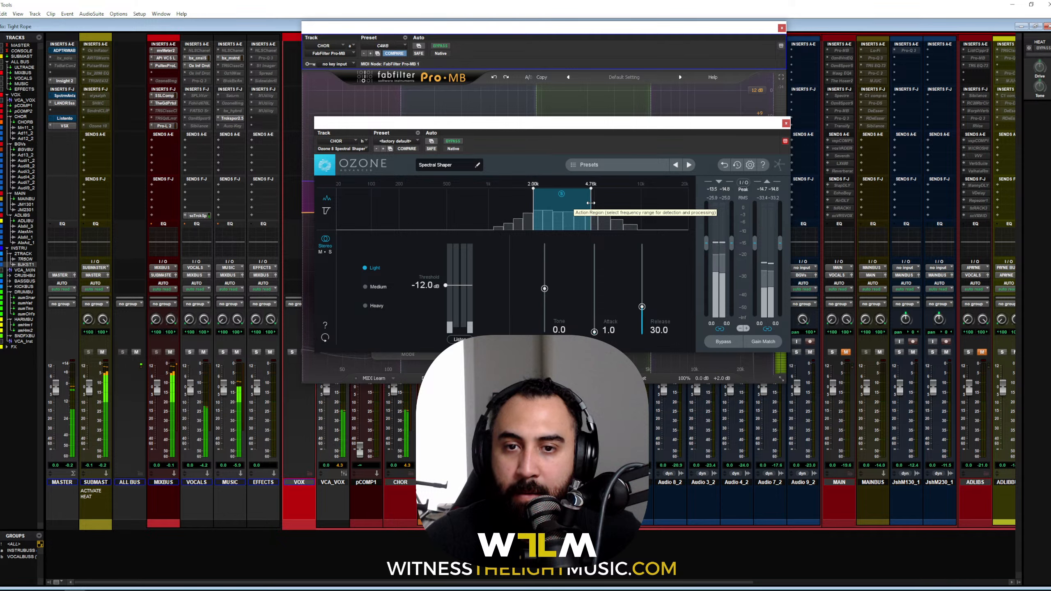
left_click_drag(574, 201, 586, 202)
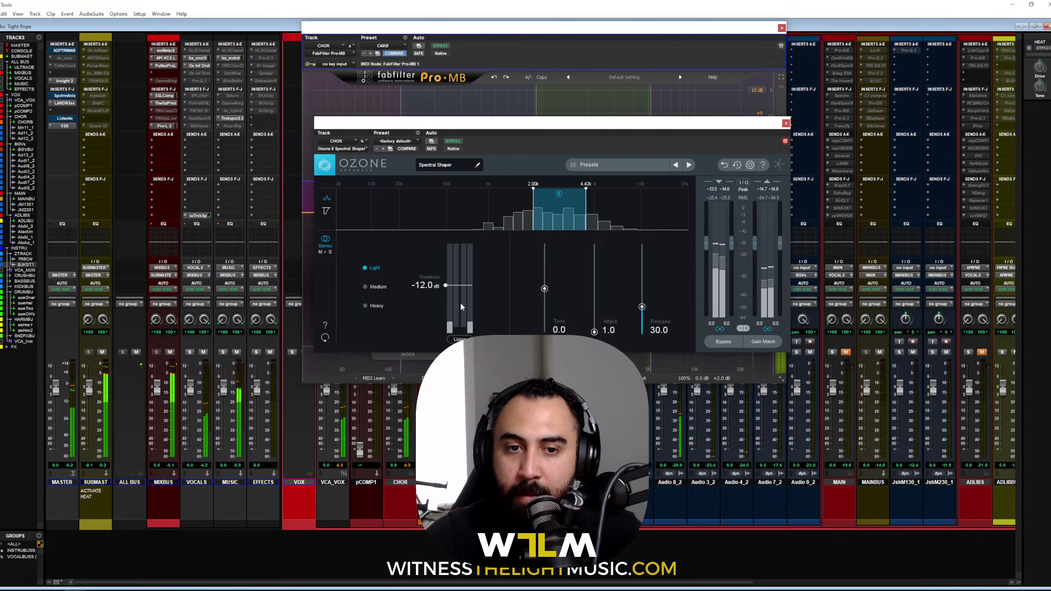
left_click_drag(426, 286, 420, 300)
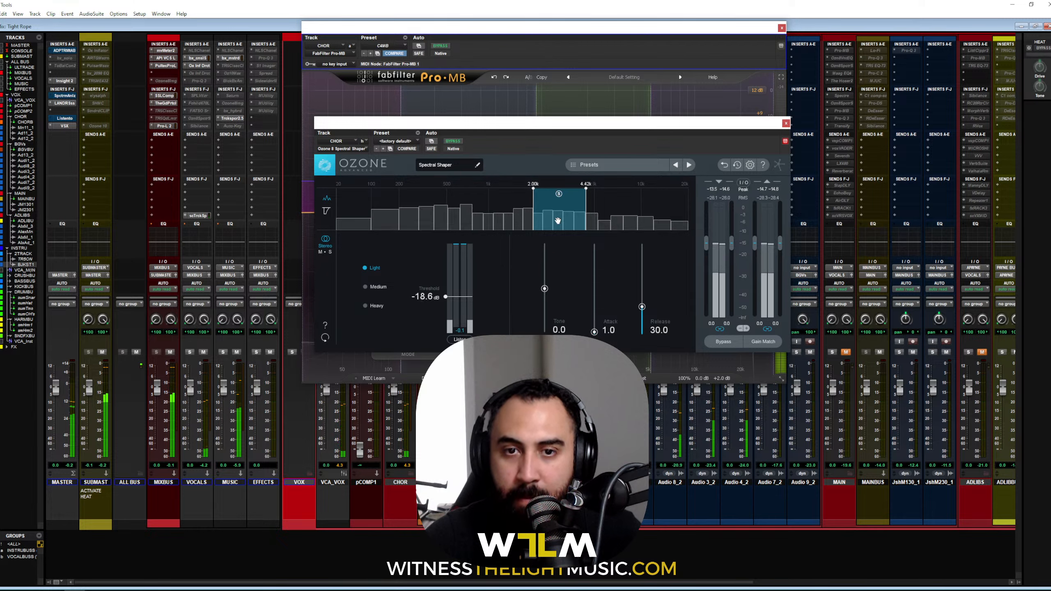
key("space")
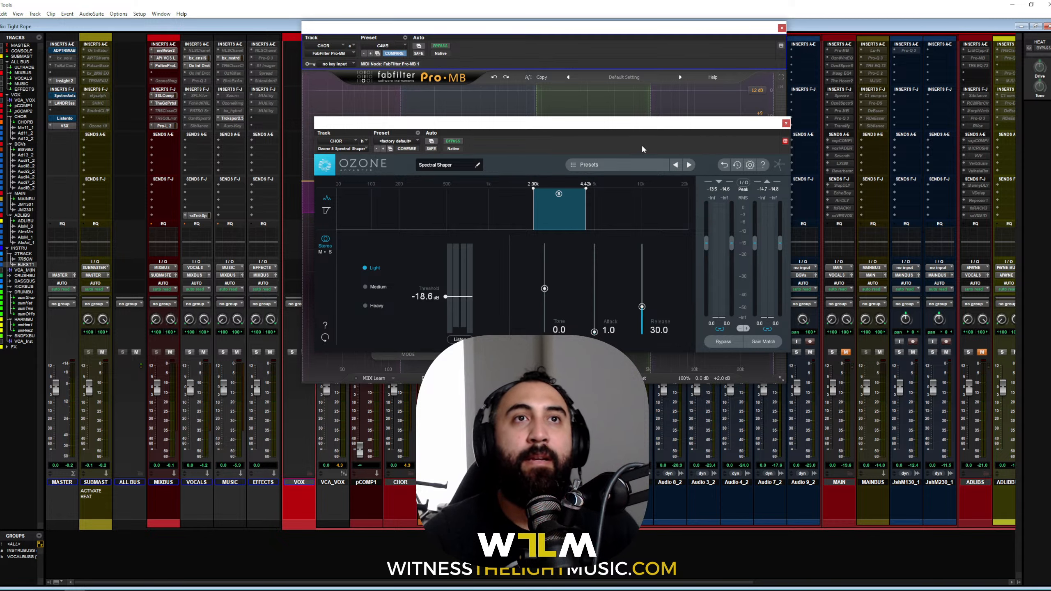
left_click(786, 122)
left_click(782, 28)
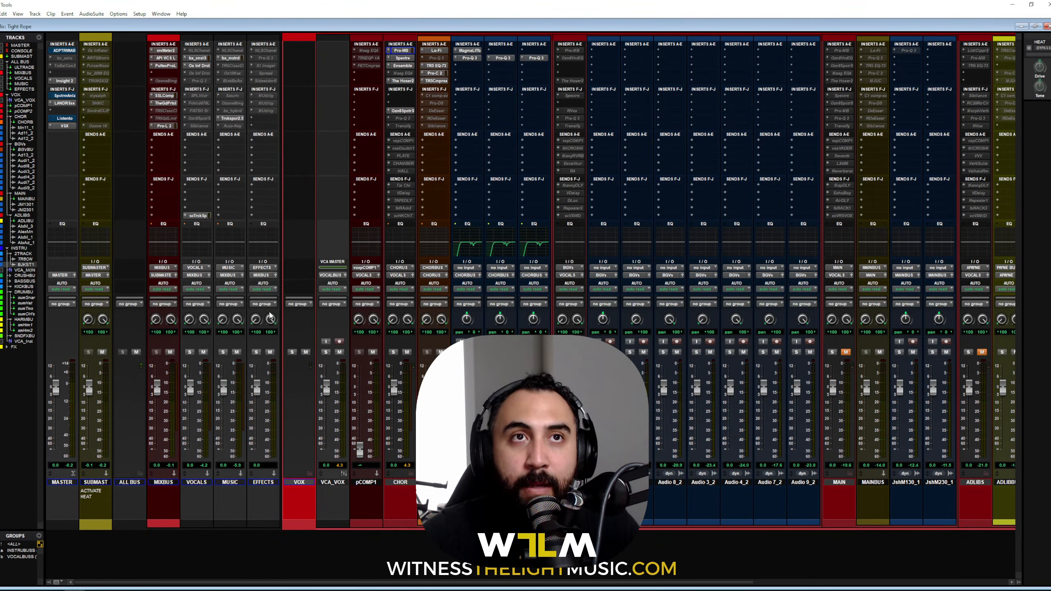
Step: Nudge up the Low Mid and Mid ATTACK knobs on CHOR's Transify during playback, then close it
key("space")
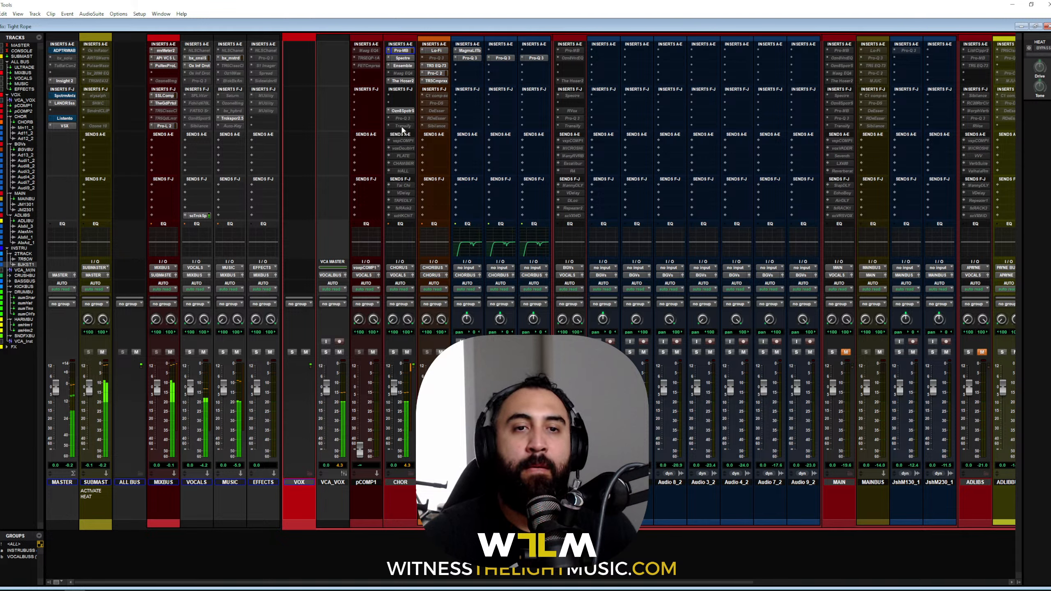
left_click(400, 126)
left_click_drag(426, 210, 428, 189)
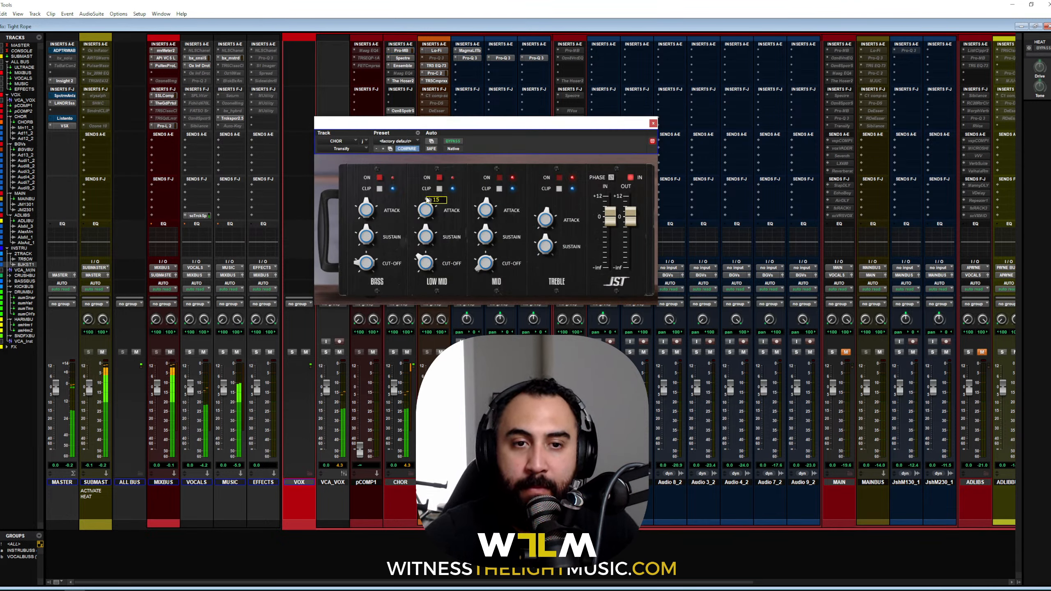
mouse_move(485, 209)
left_mouse_down()
mouse_move(487, 172)
mouse_move(489, 193)
left_mouse_up()
left_click(653, 123)
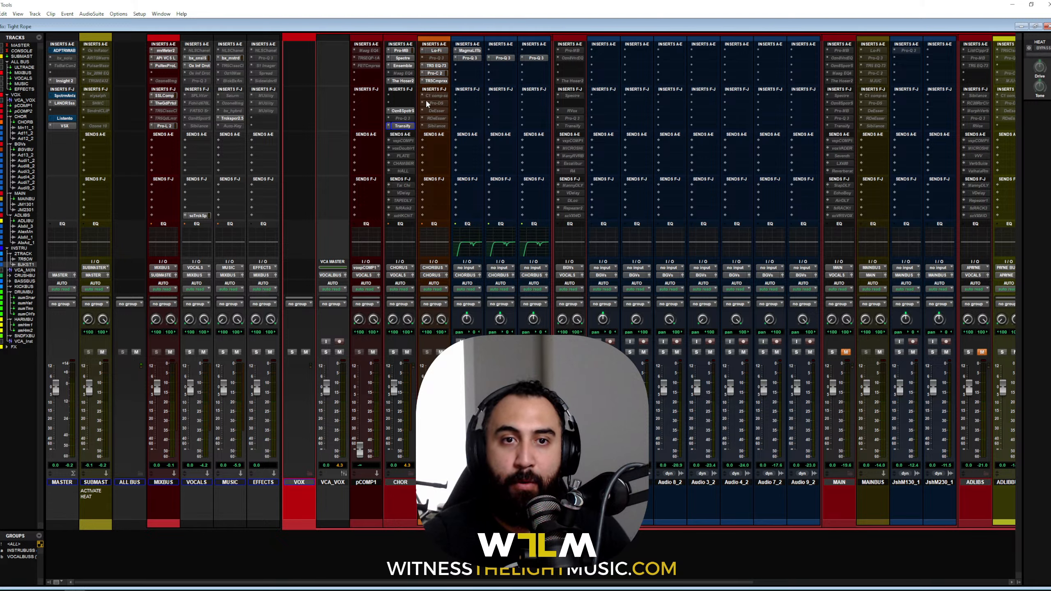
Step: Load the JJP Mary Vox preset into the CHORBUS C1 comp-sc compressor
left_click(437, 96)
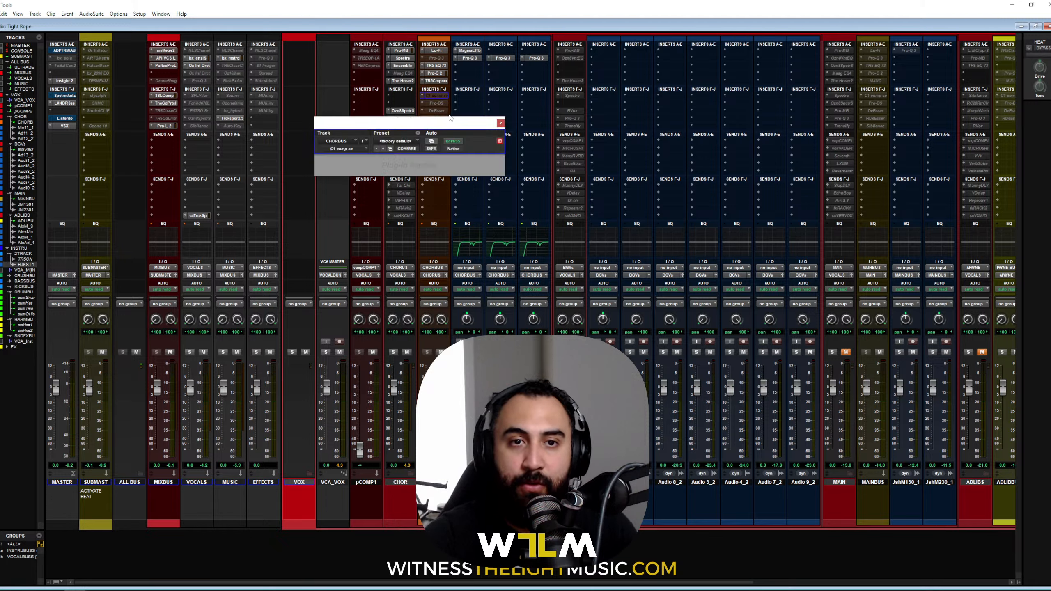
left_click_drag(450, 124, 567, 107)
left_click(592, 135)
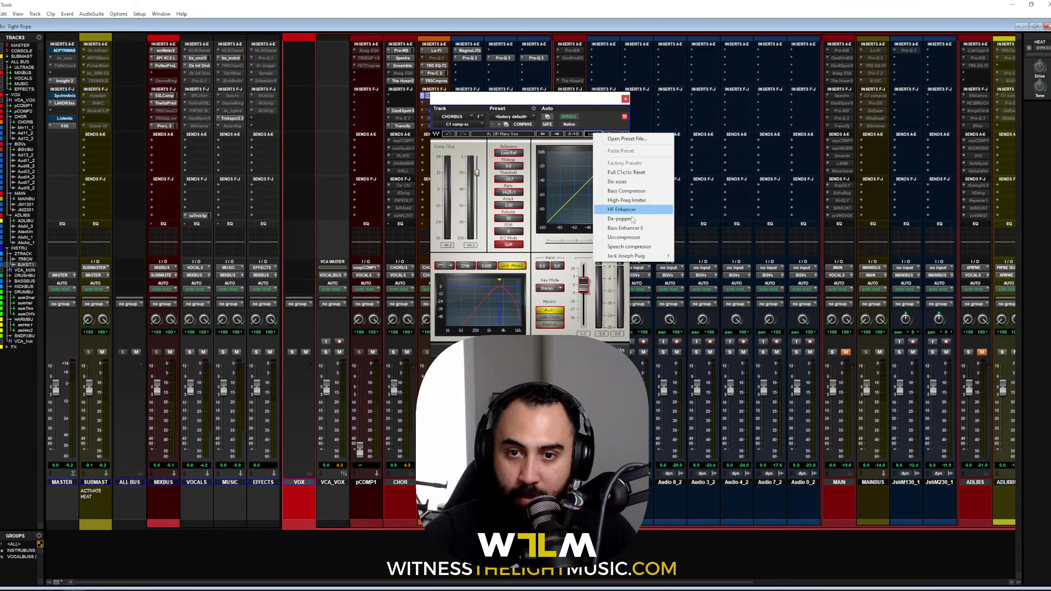
mouse_move(636, 256)
left_click(700, 256)
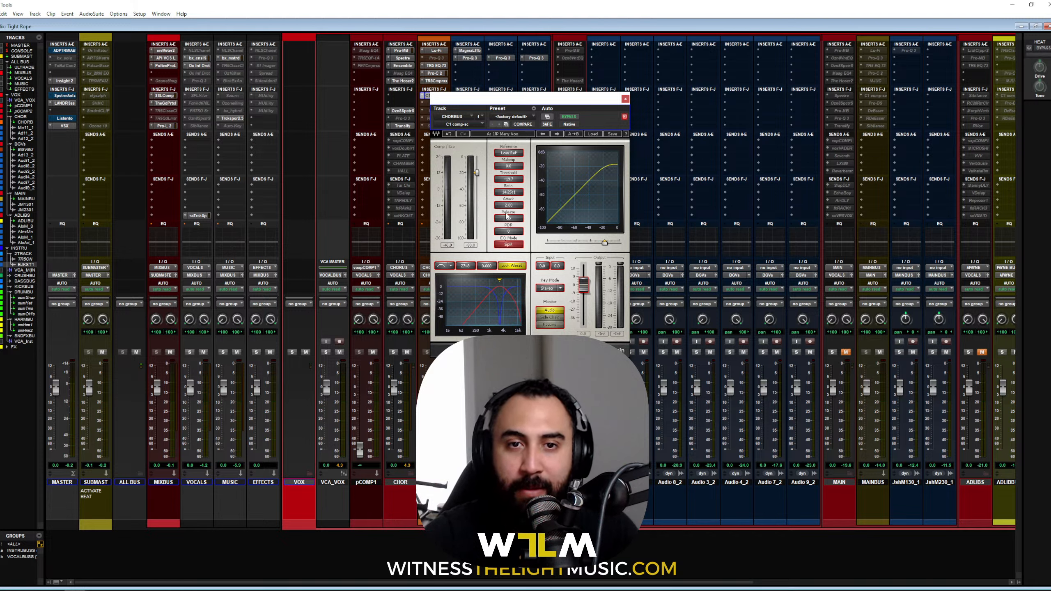
Step: Lower the sidechain filter frequency while monitoring the sidechain, then make C1 comp-sc inactive
left_click(553, 318)
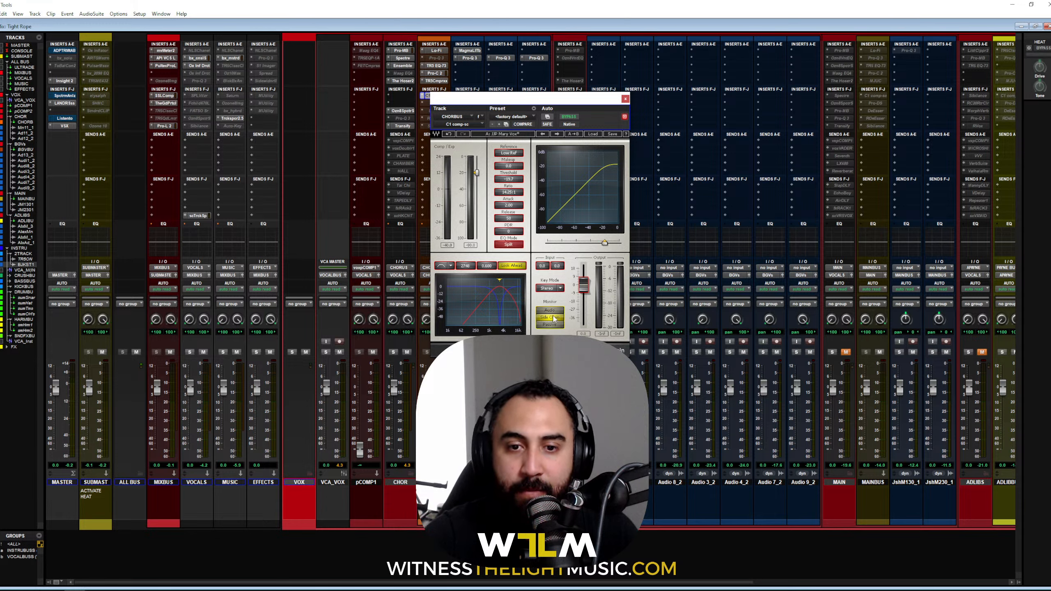
key("space")
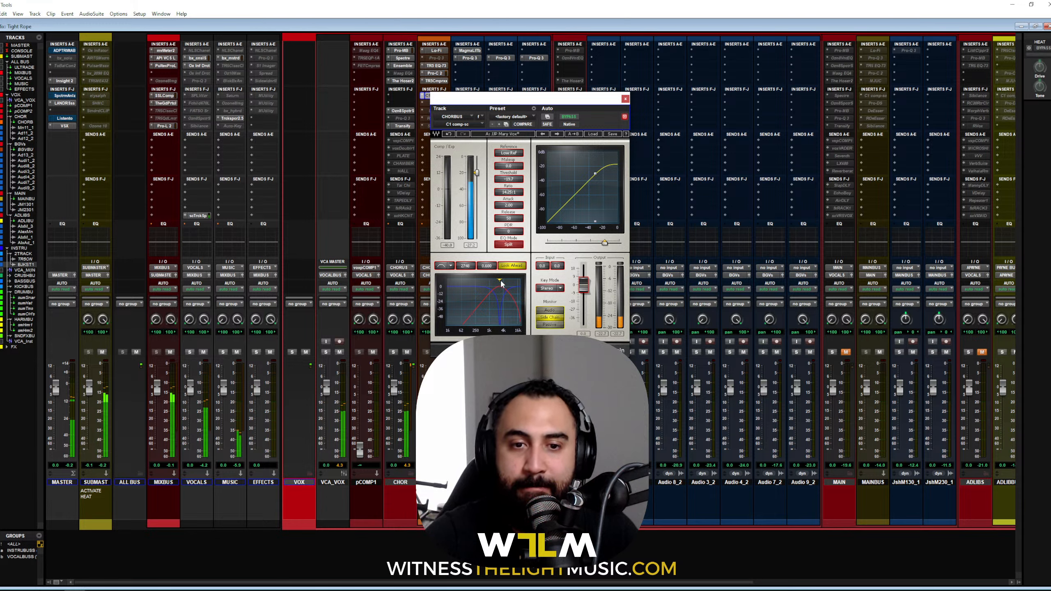
left_click_drag(500, 281, 495, 281)
key("space")
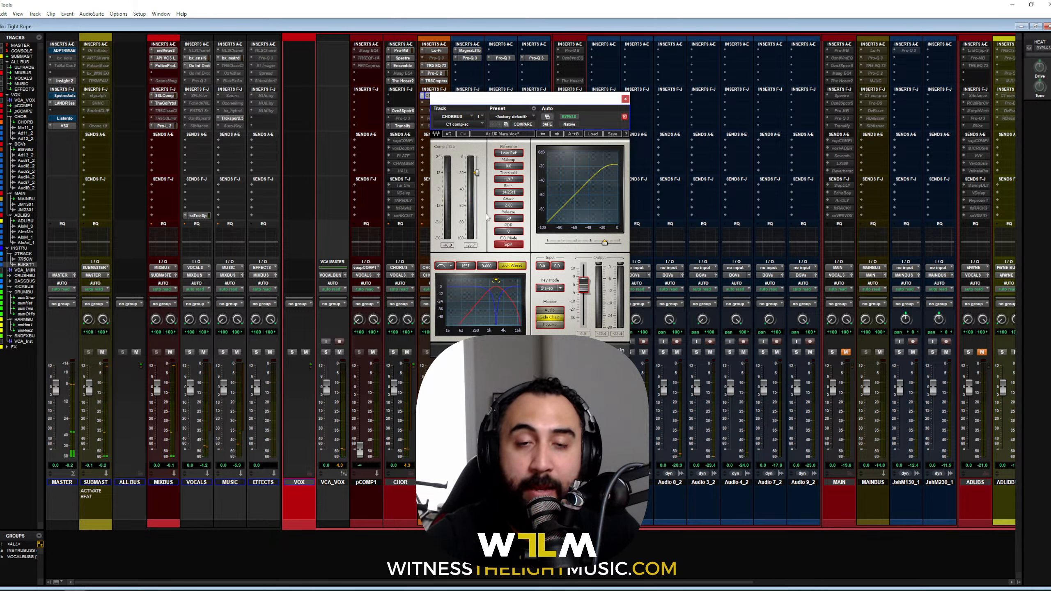
left_click_drag(509, 99, 518, 140)
left_click(435, 96, "ctrl+super")
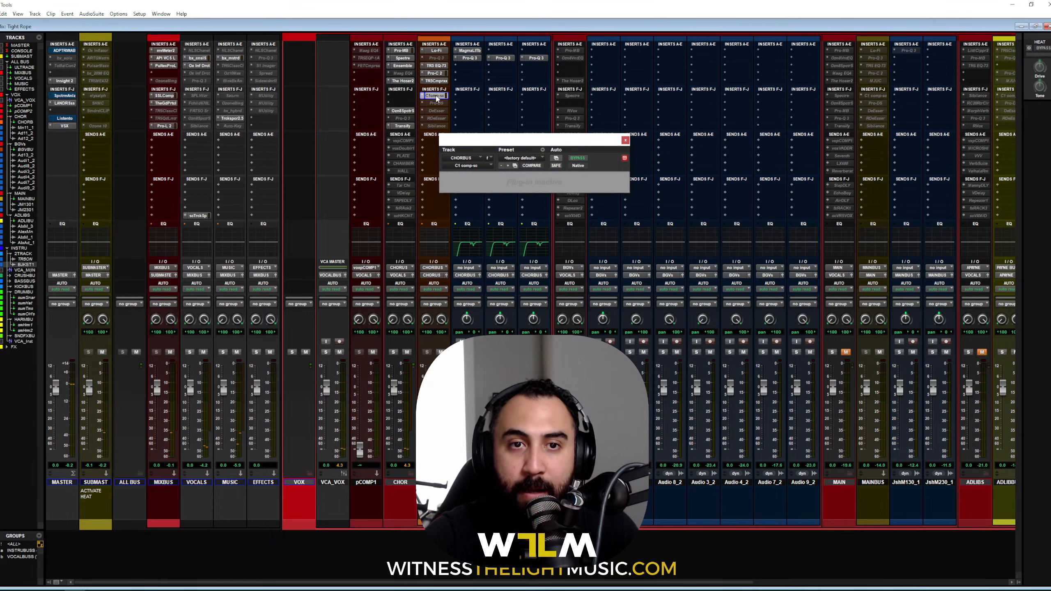
Step: Shift the chorus bus Pro-DS detection band upward during playback and un-solo the sibilance
left_click(625, 140)
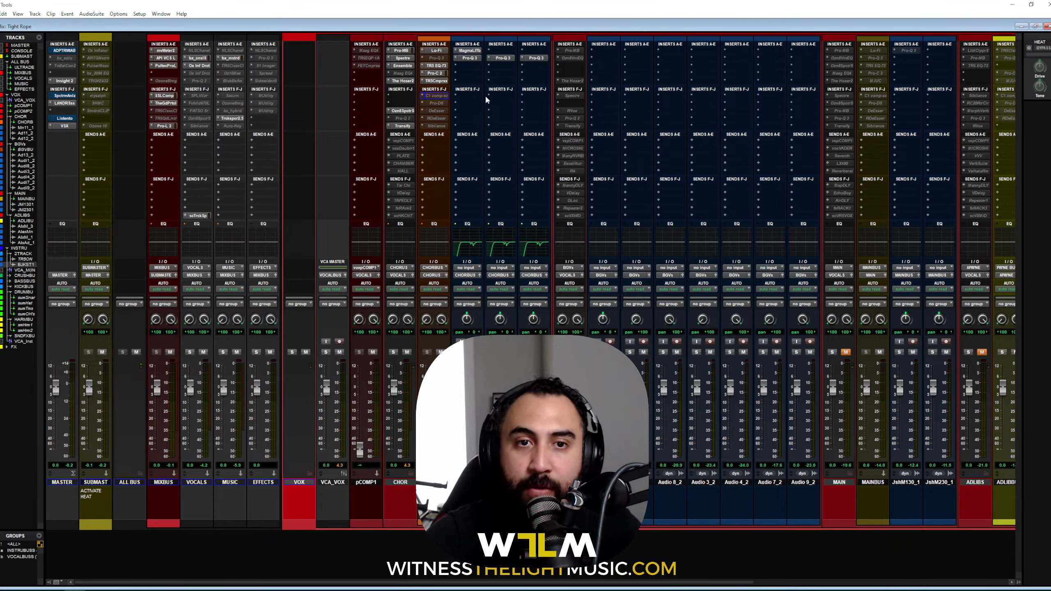
left_click(435, 103)
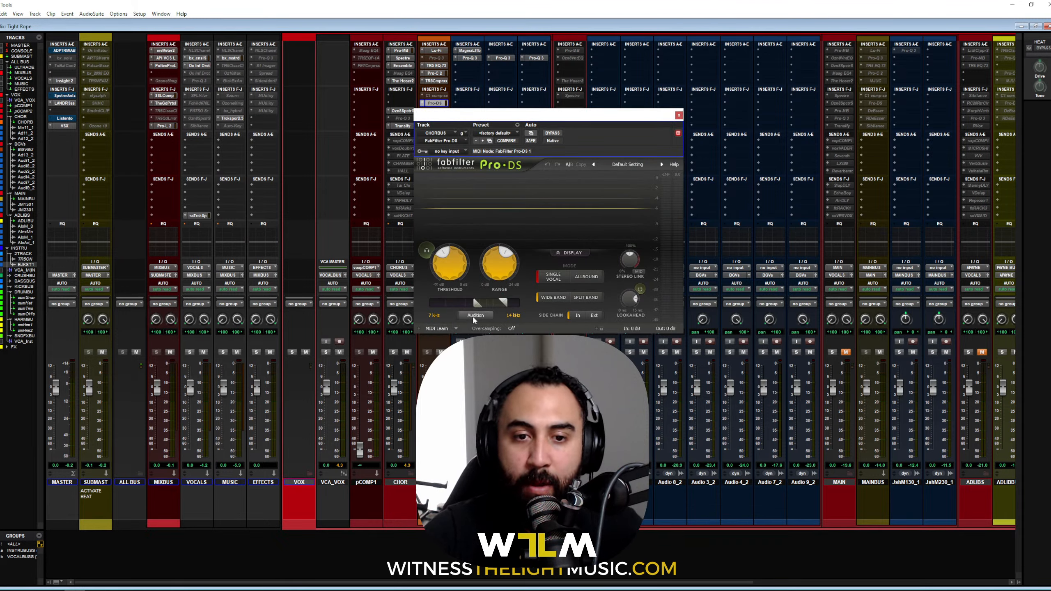
key("space")
left_click_drag(491, 303, 440, 306)
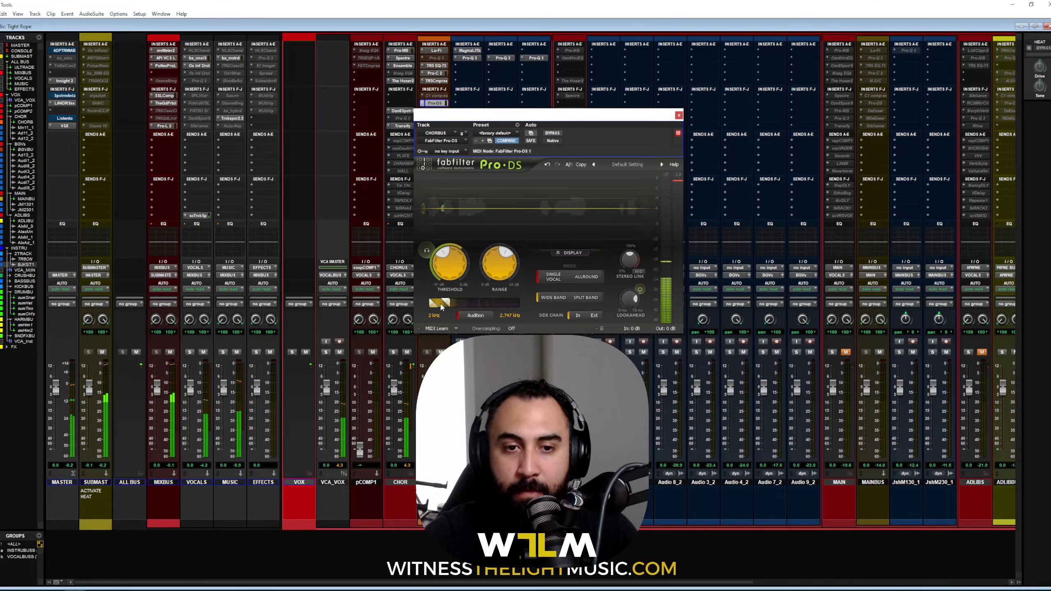
left_click_drag(438, 303, 480, 307)
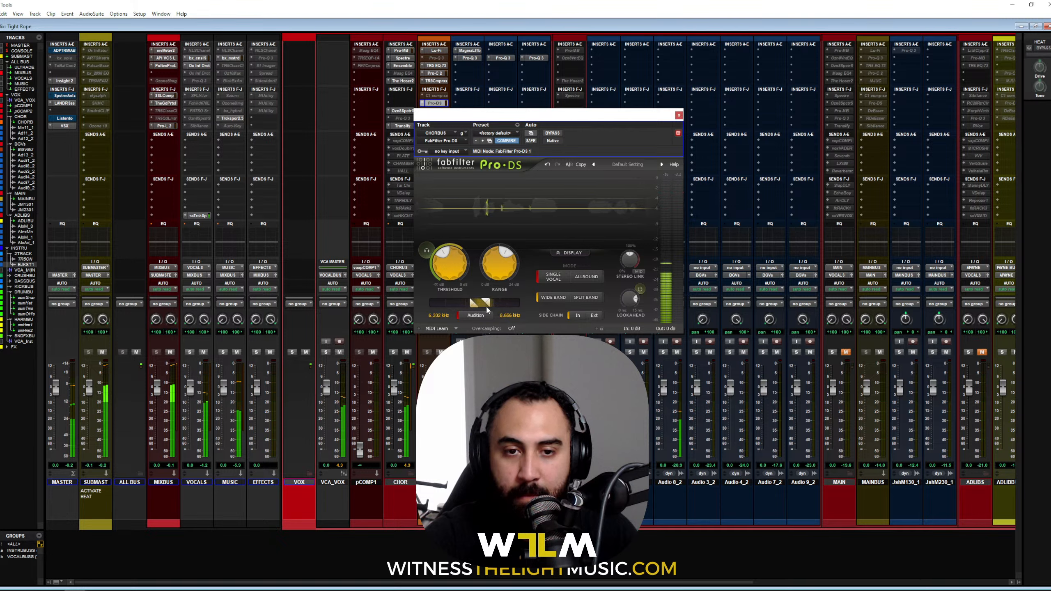
left_click(474, 316)
key("space")
Step: Bypass the MASTER VSX plug-in and compare the Pro-DS bypassed versus active
mouse_move(508, 282)
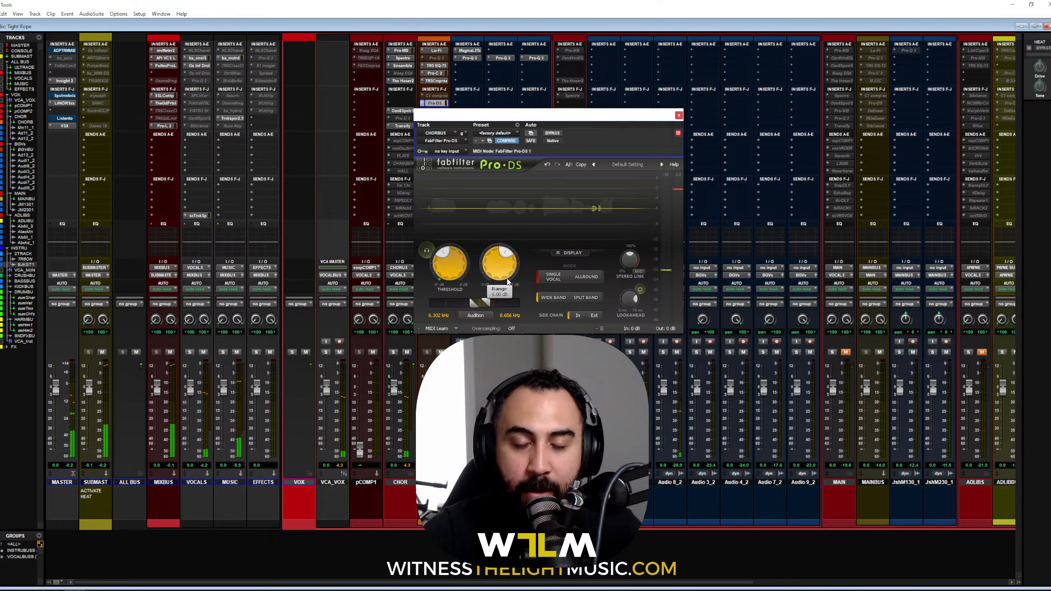
key("space")
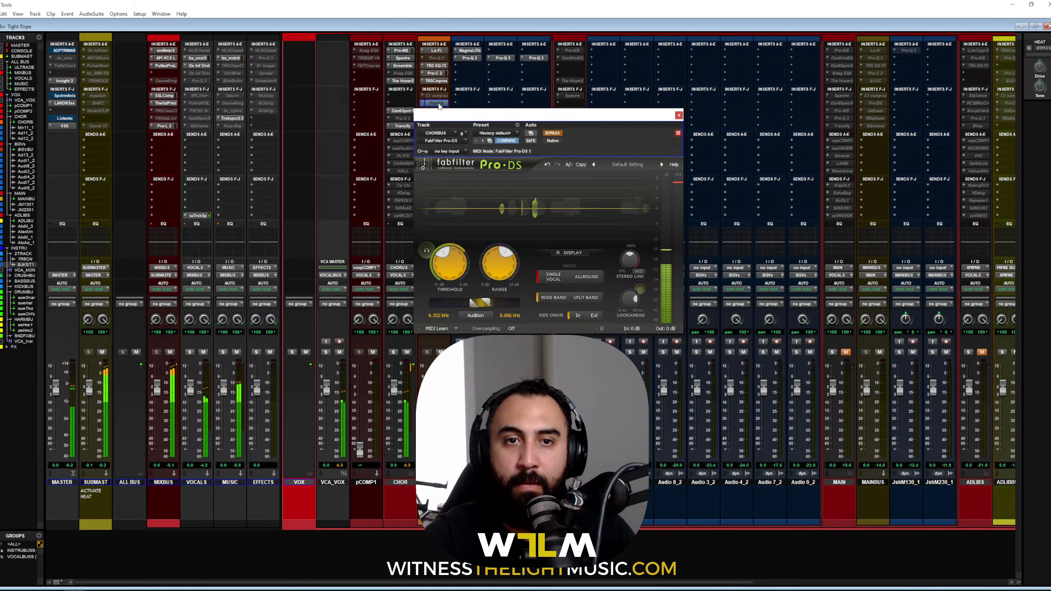
left_click(64, 126, "ctrl")
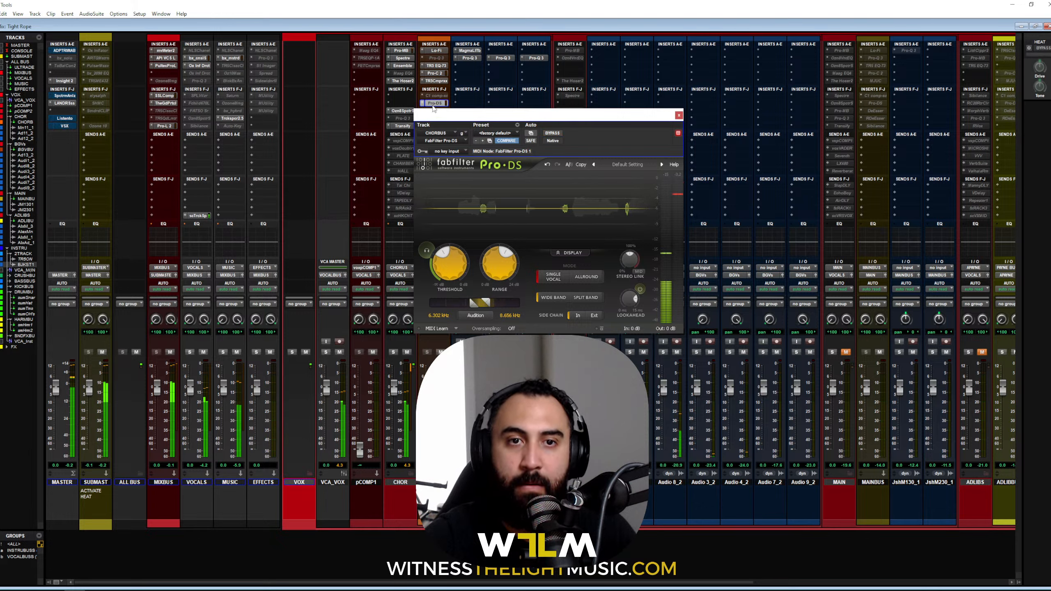
left_click(434, 104, "ctrl")
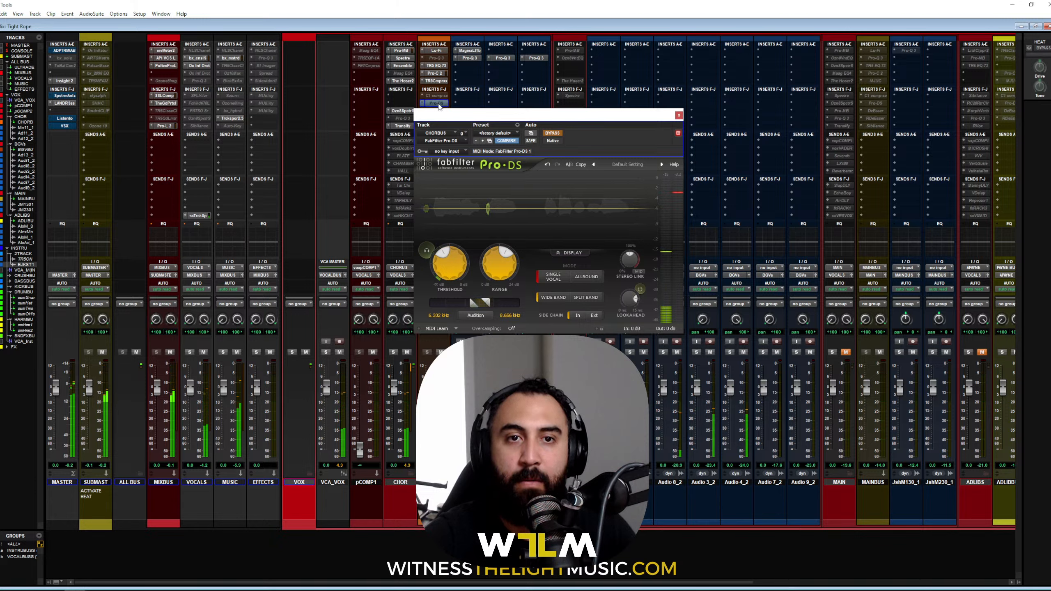
left_click(438, 104, "ctrl")
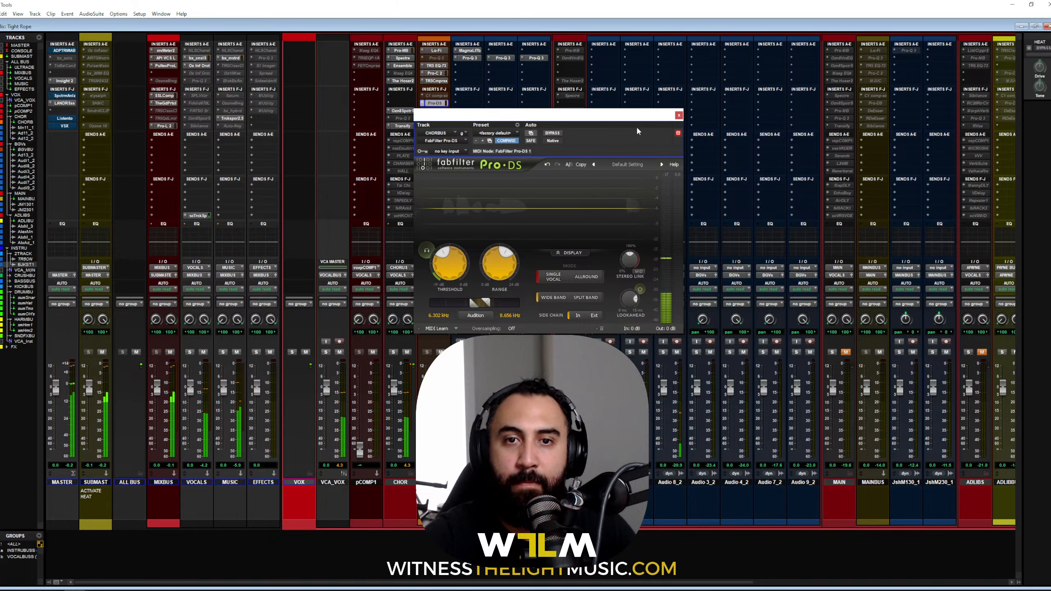
left_click(679, 115)
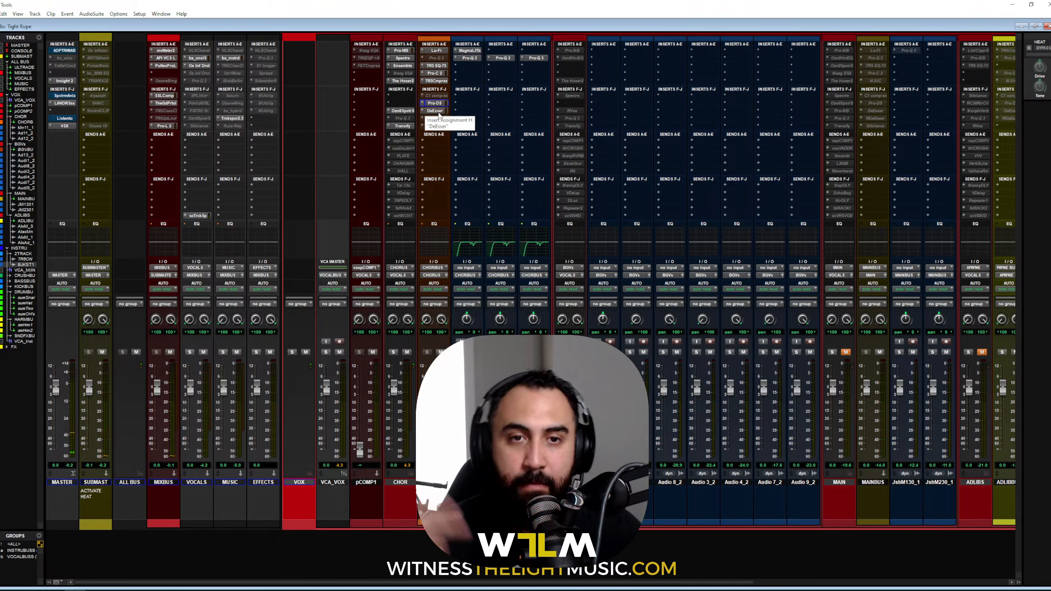
Step: Pull the CHORBUS DeEsser threshold down to -32.2 dB during playback and close it
left_click(438, 113)
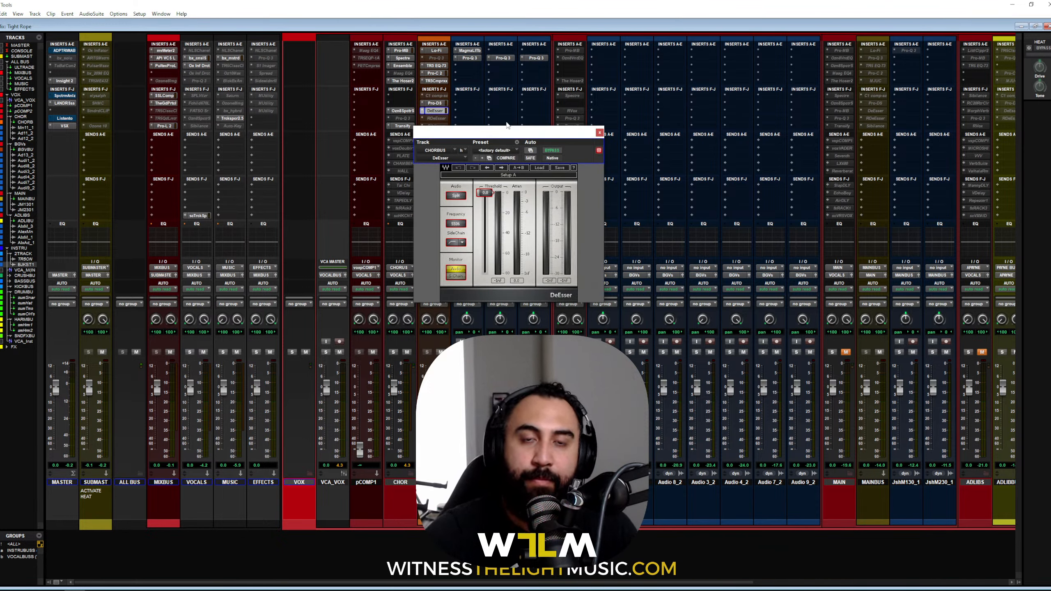
left_click_drag(508, 126, 507, 109)
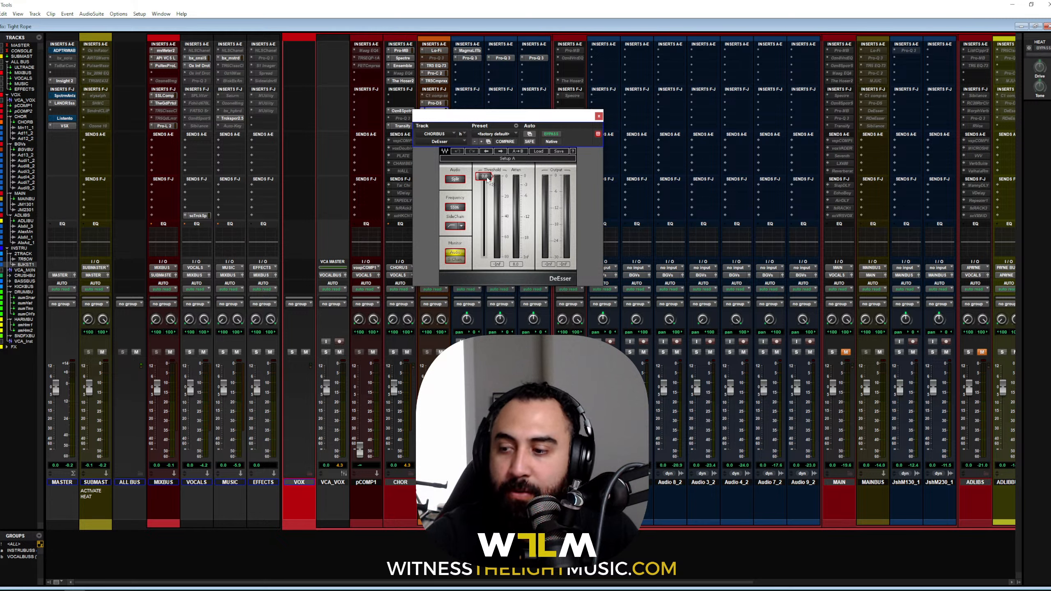
key("space")
left_click_drag(488, 178, 485, 181)
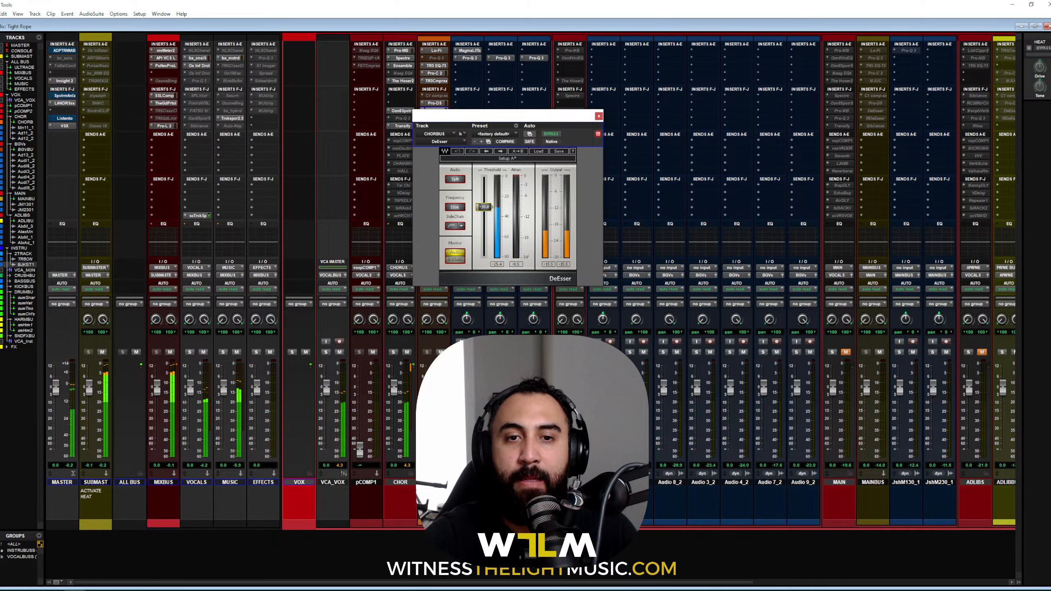
left_click_drag(483, 179, 484, 208)
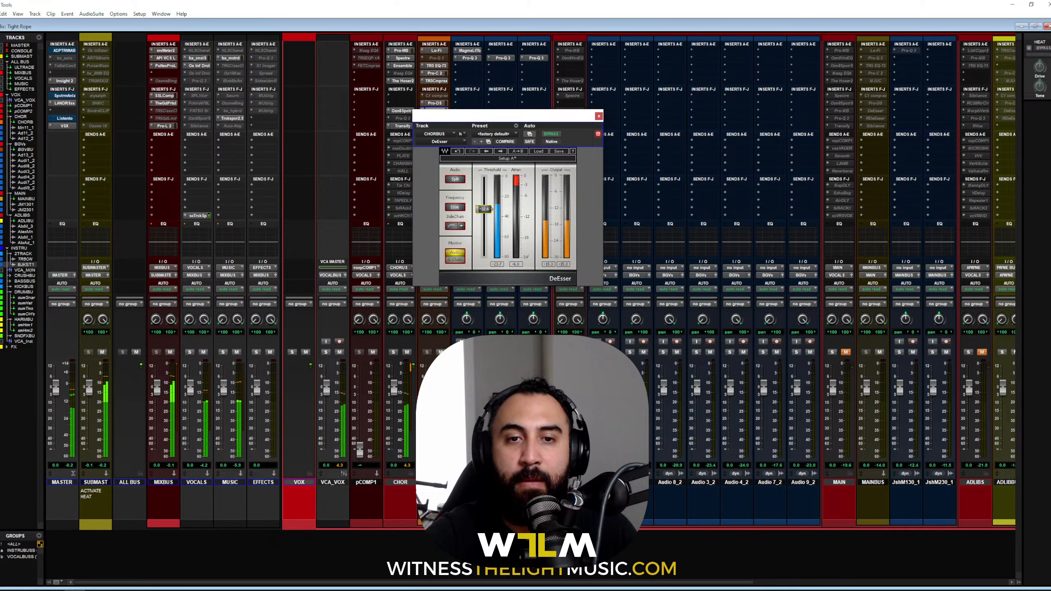
left_click_drag(484, 209, 483, 206)
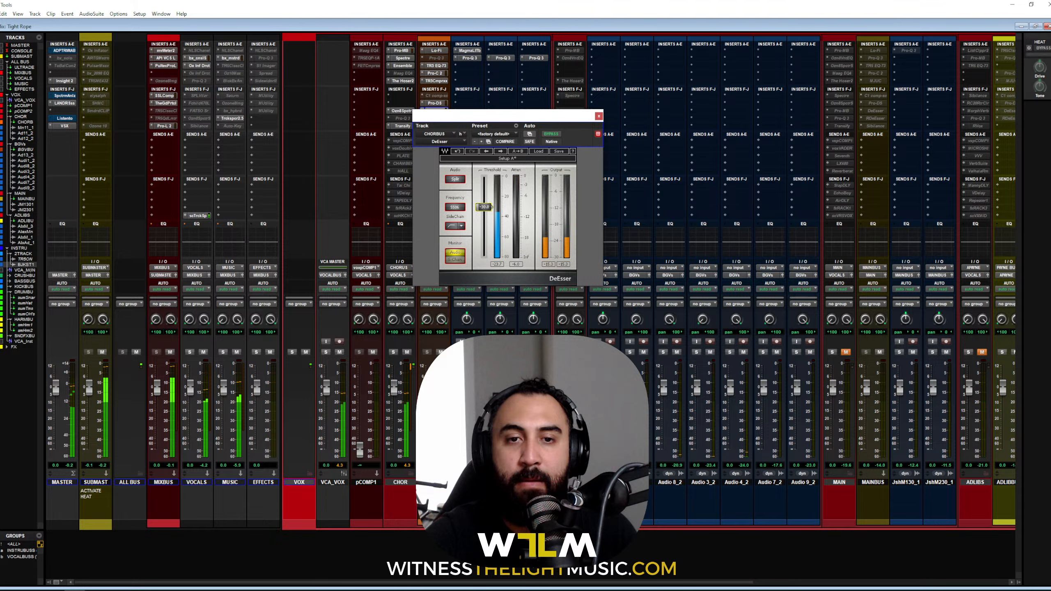
key("ctrl+w")
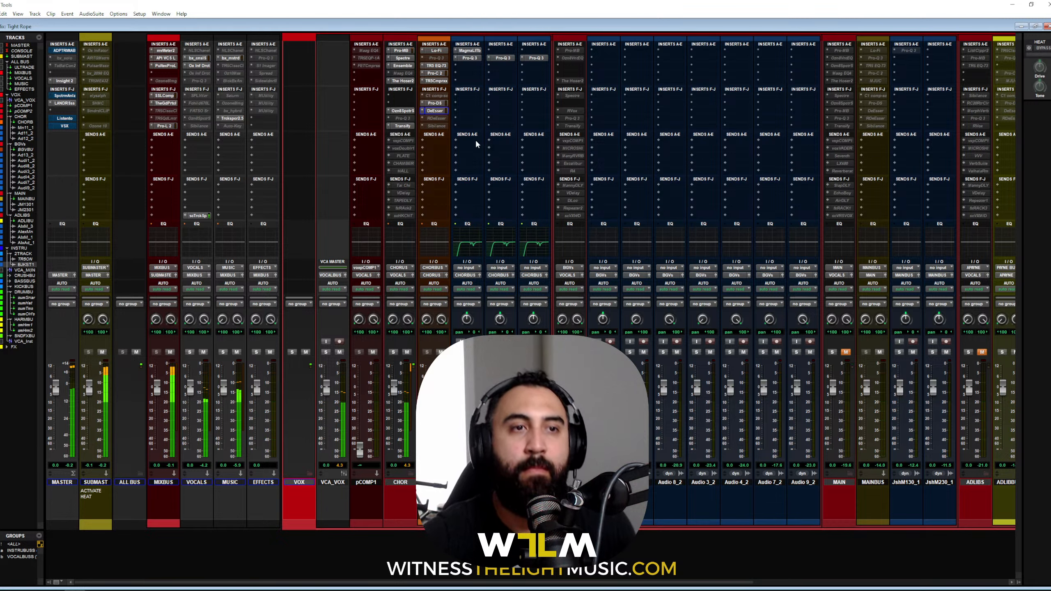
Step: Bypass inserts on CHOR, the chorus bus and first chorus track, and lower CHOR's Ensemble mix
left_click(402, 50, "ctrl+shift")
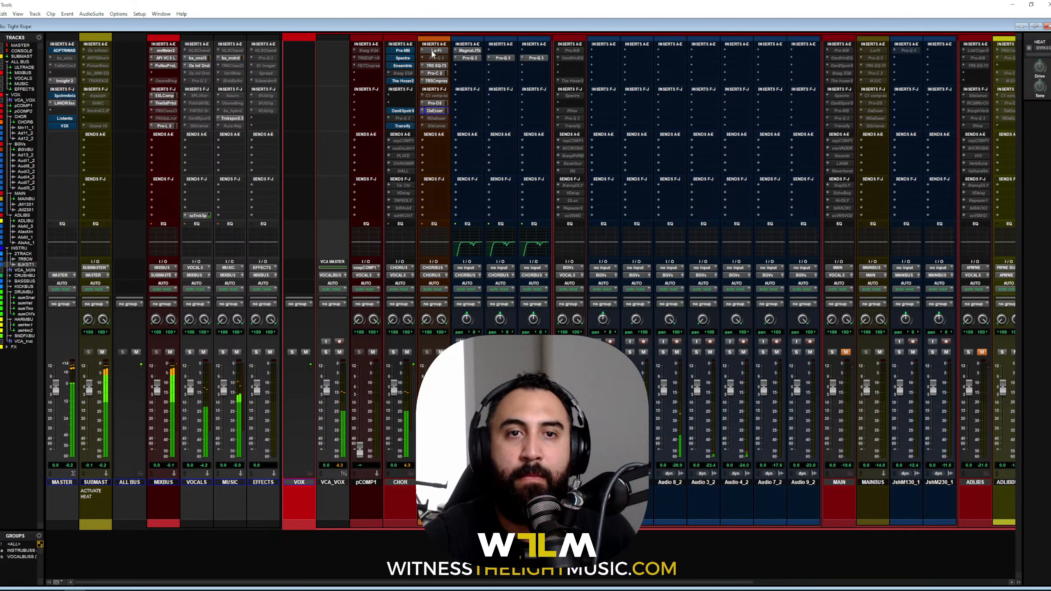
left_click(435, 51, "ctrl+shift")
left_click(469, 51, "ctrl+shift")
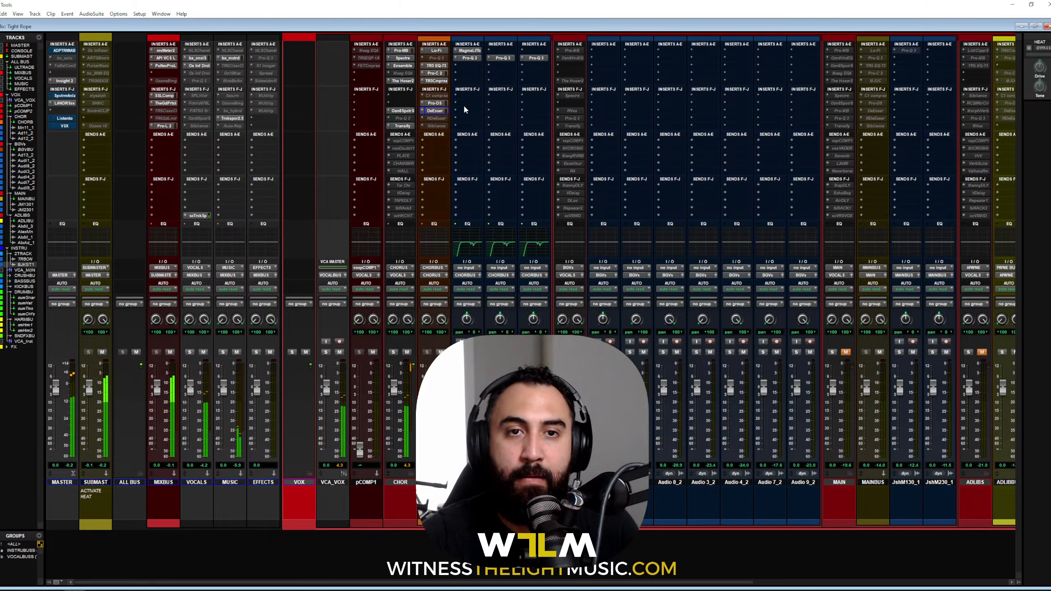
left_click(401, 65)
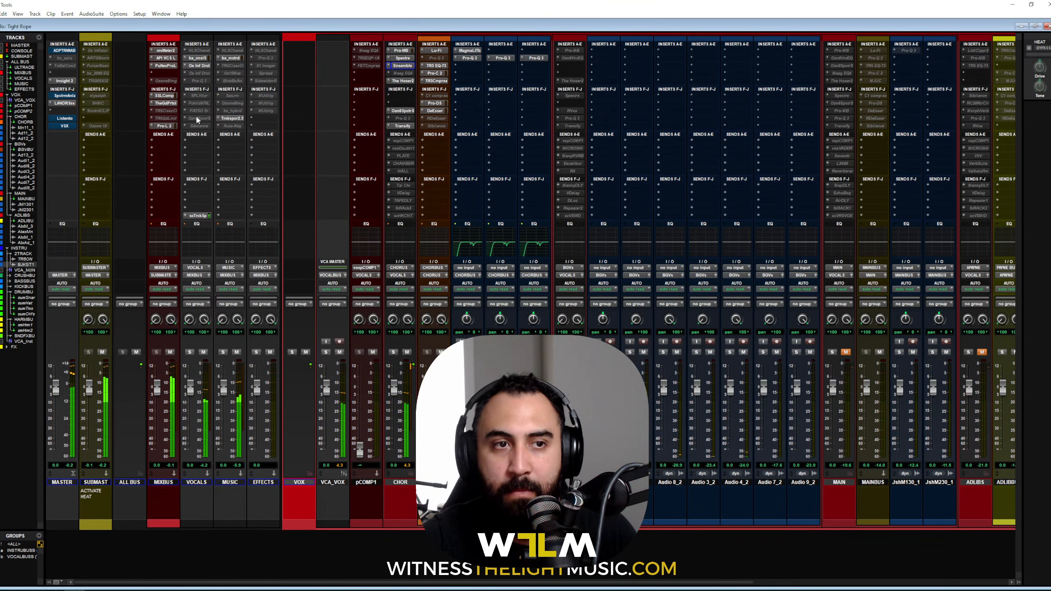
left_click(194, 103, "ctrl+super")
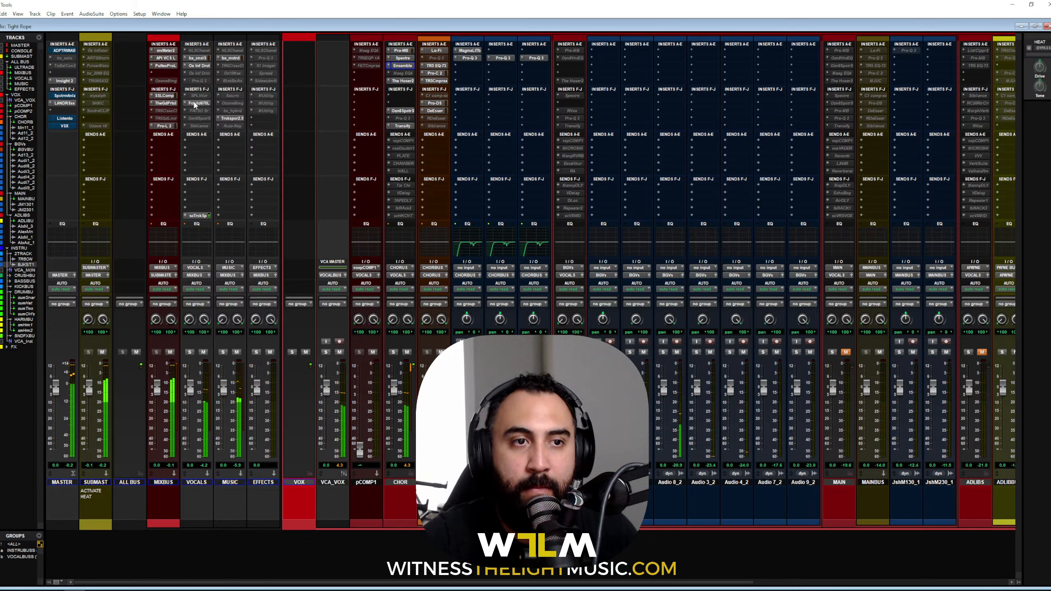
Step: Review the now-active UAD Fairchild 670 settings on VOCALS and close its window
left_click(195, 103)
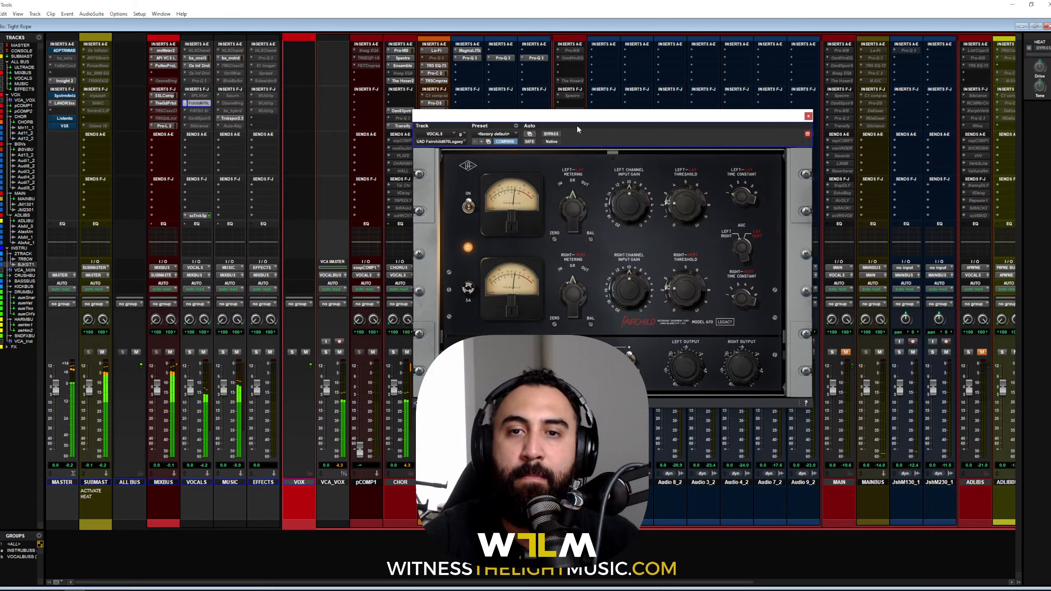
left_click_drag(579, 120, 533, 62)
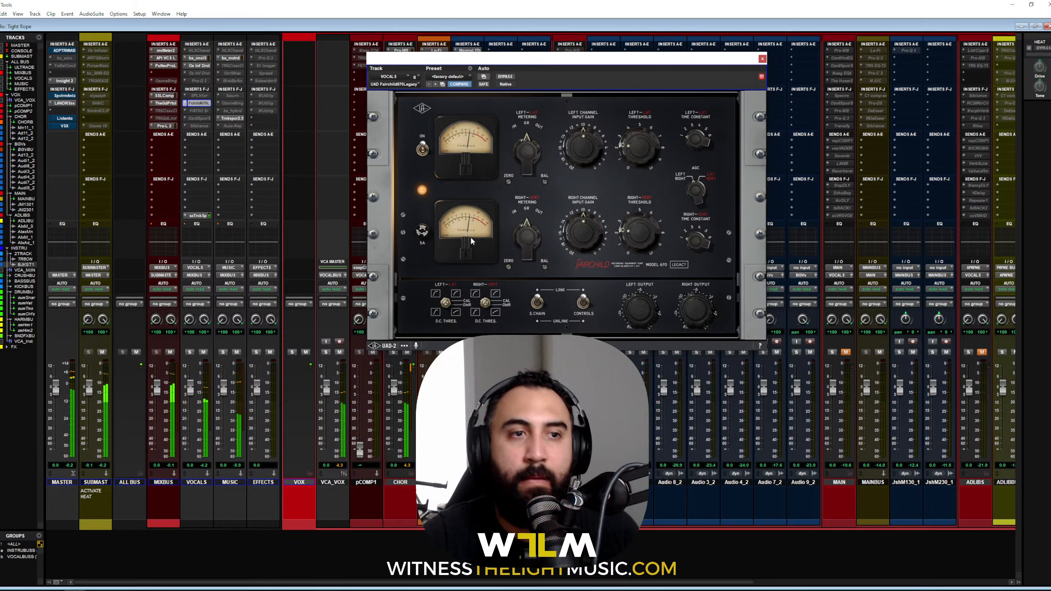
left_click(762, 58)
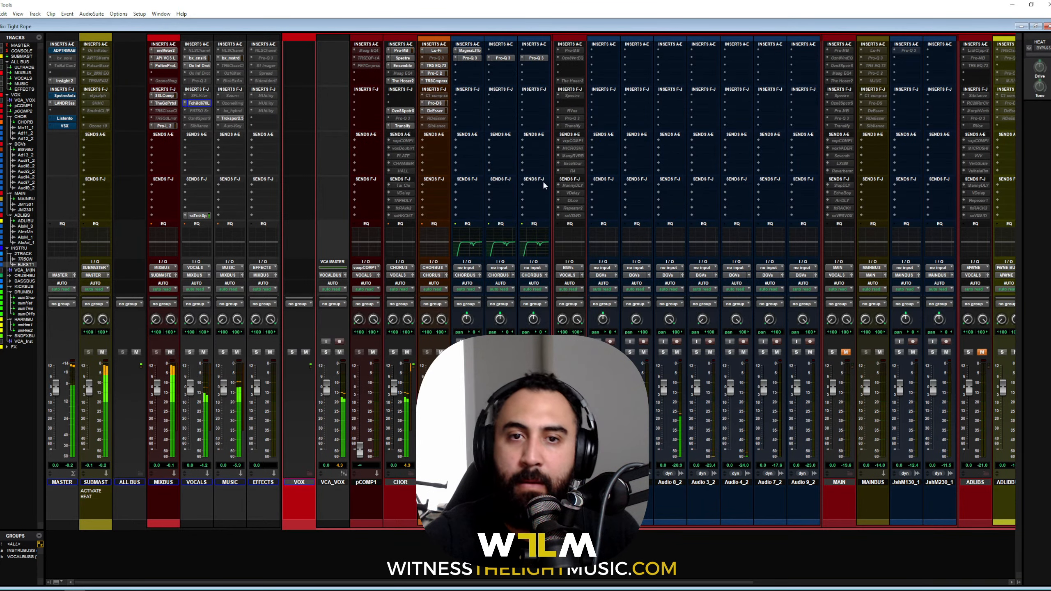
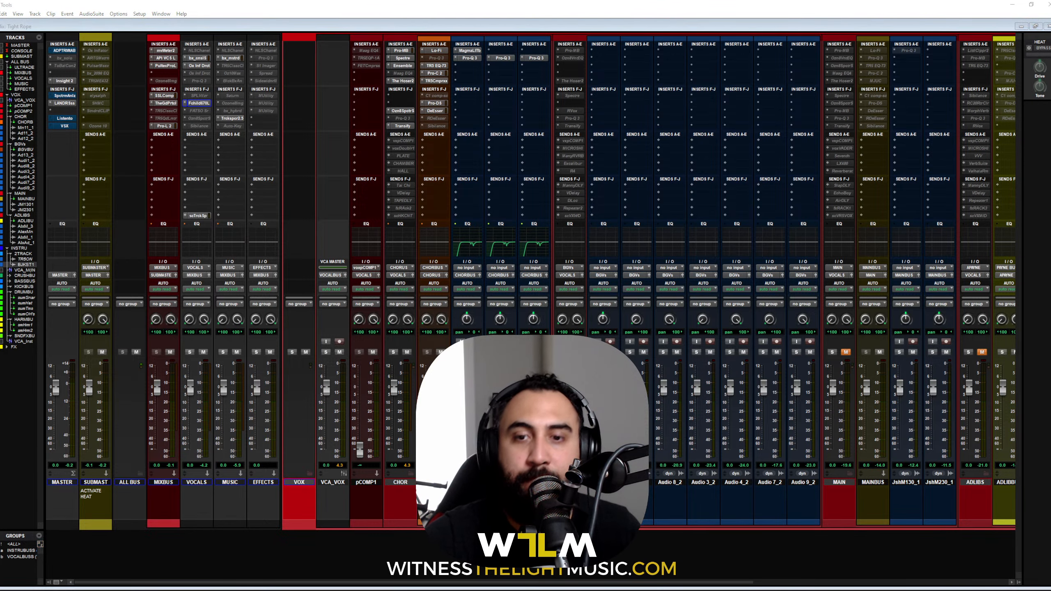
Step: Scroll the mixer right to INSTRU, 2TRACK, TR5 ONE and BJKSTRAN1, then switch to the Edit window
scroll(732, 433, "right", 5)
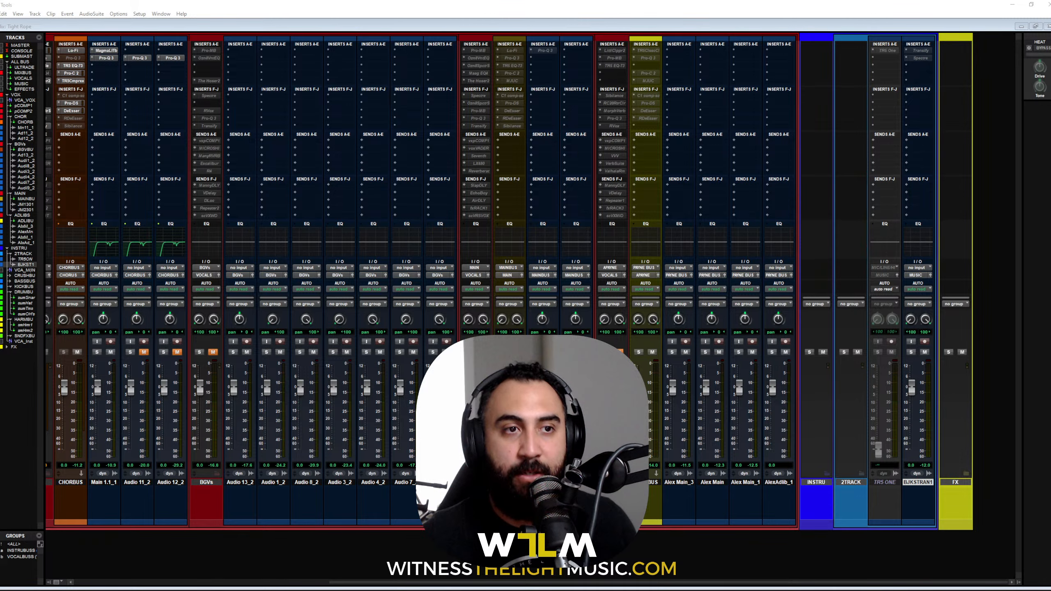
key("ctrl+equal")
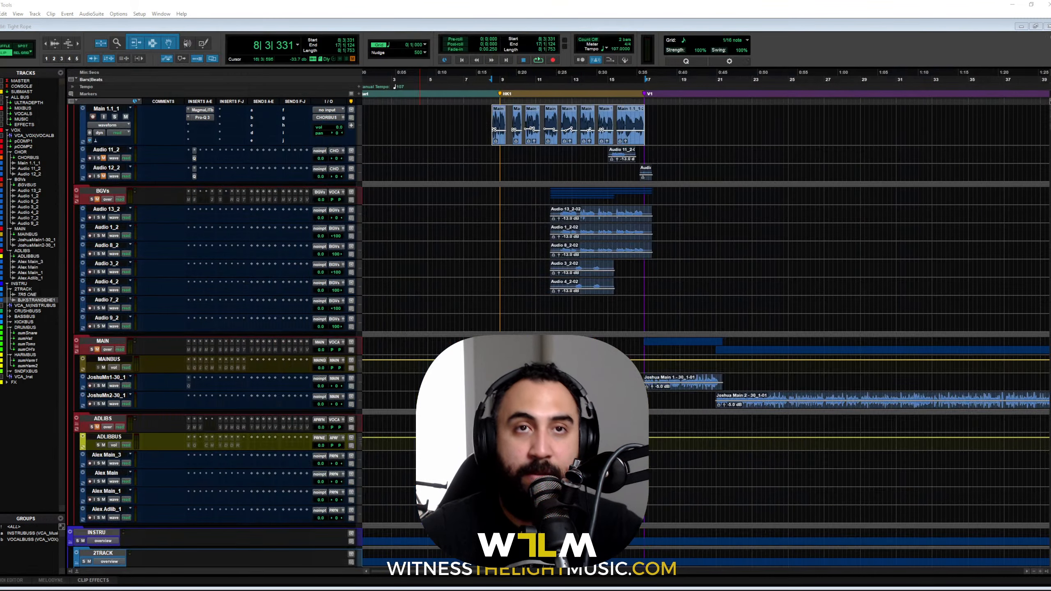
Step: Fit the whole song in view and zoom the beat track to fill the edit window
scroll(566, 279, "down", 3)
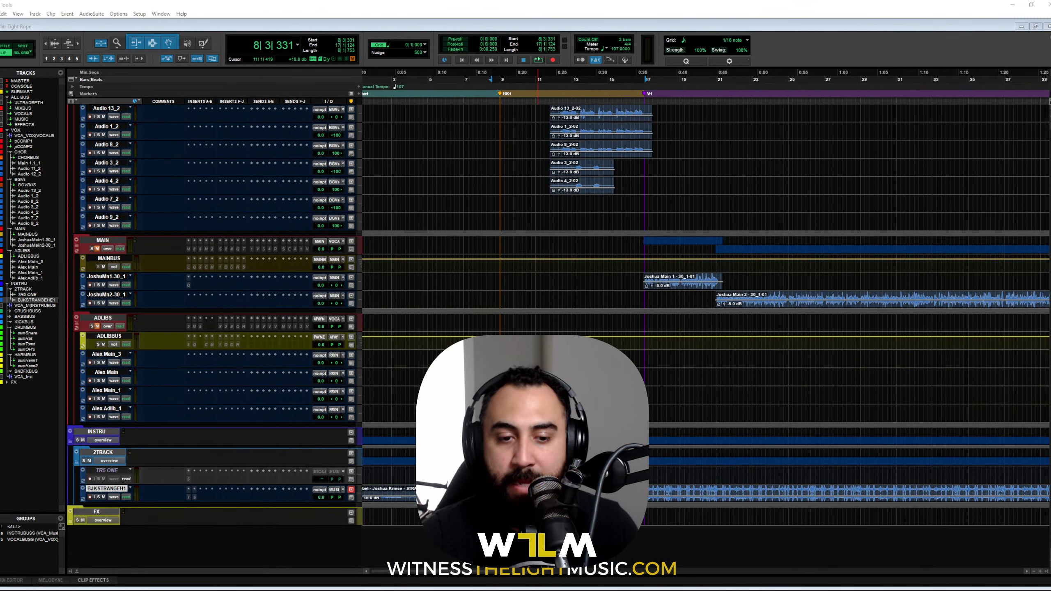
double_click(531, 493)
key("e")
key("alt+f")
key("e")
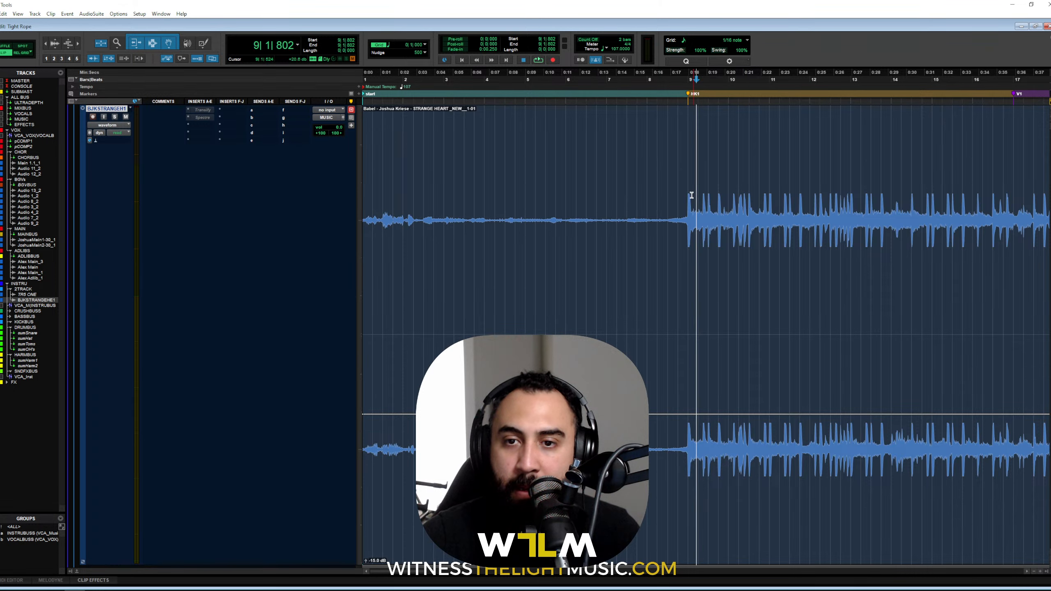
Step: Select the first beat hit at the HK1 marker, check it zoomed in and out, and return to the mixer
left_click(687, 196)
key("t")
key("t")
key("t")
key("t")
left_click_drag(715, 228, 999, 228)
key("r")
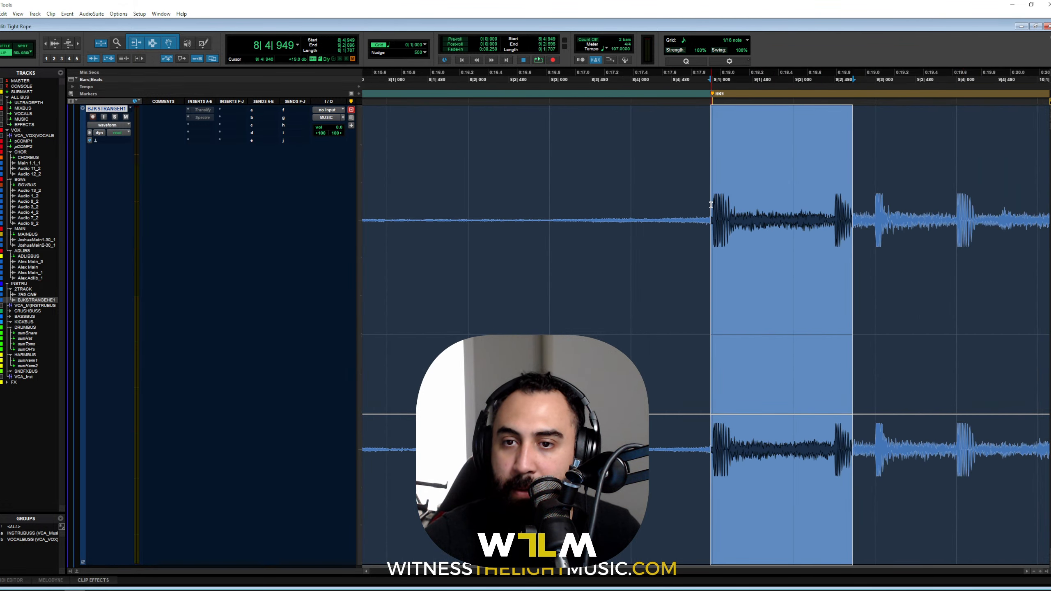
left_click_drag(712, 204, 883, 230)
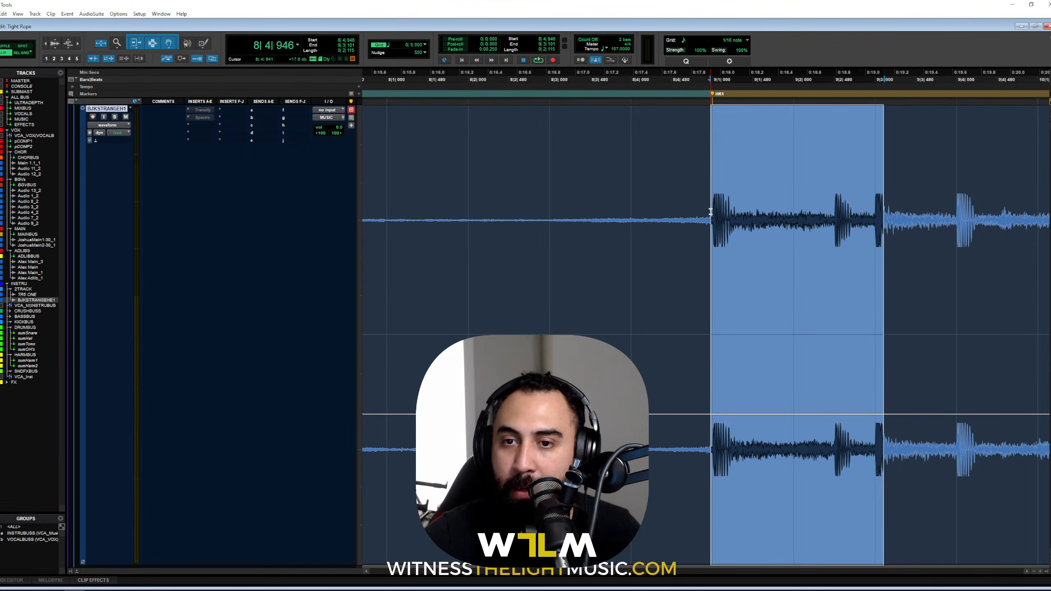
left_click_drag(711, 215, 736, 224)
key("t")
key("t")
key("t")
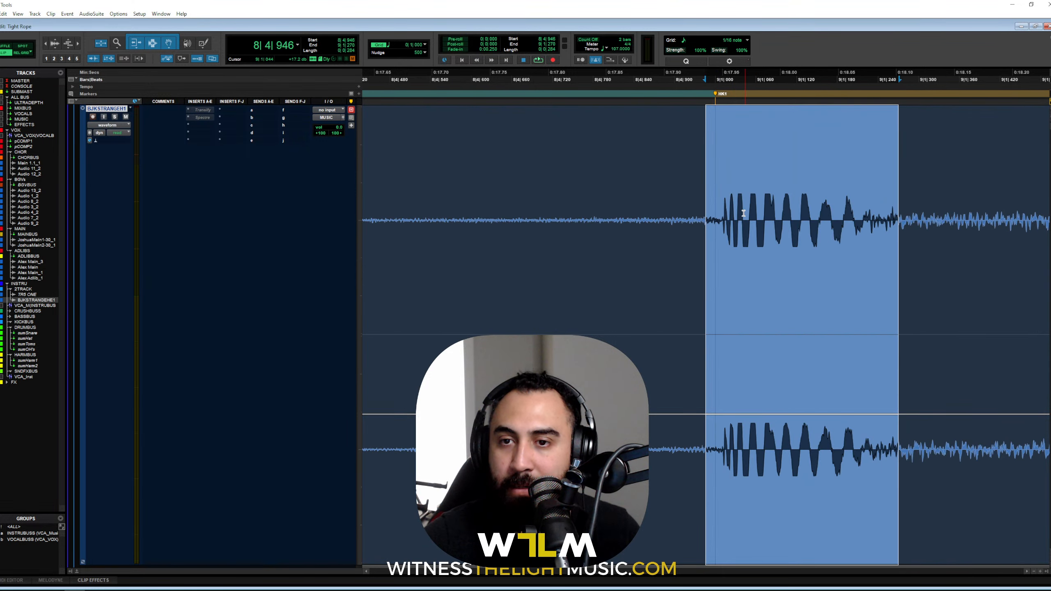
key("r")
key("r")
key("r")
key("r")
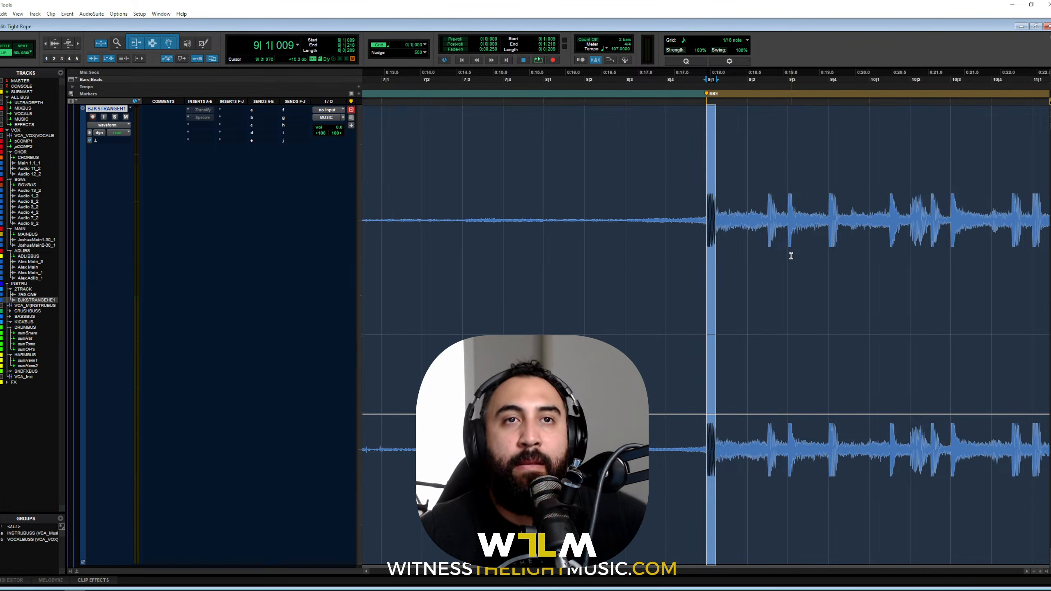
key("ctrl+equal")
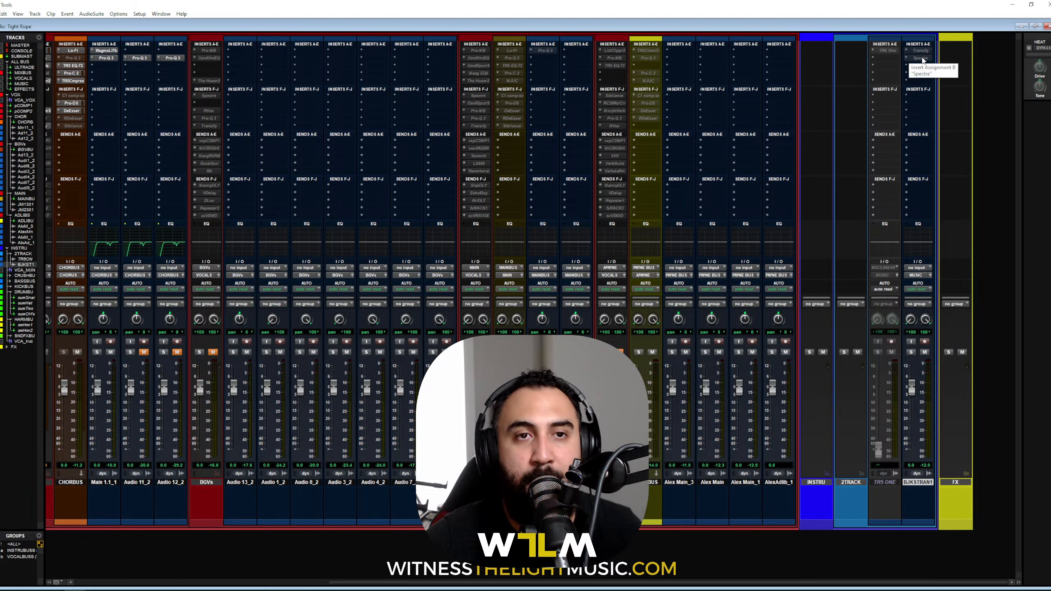
Step: Activate and open Transify on BJKSTRAN1 and start playback
left_click(923, 52, "ctrl+super")
left_click(921, 51)
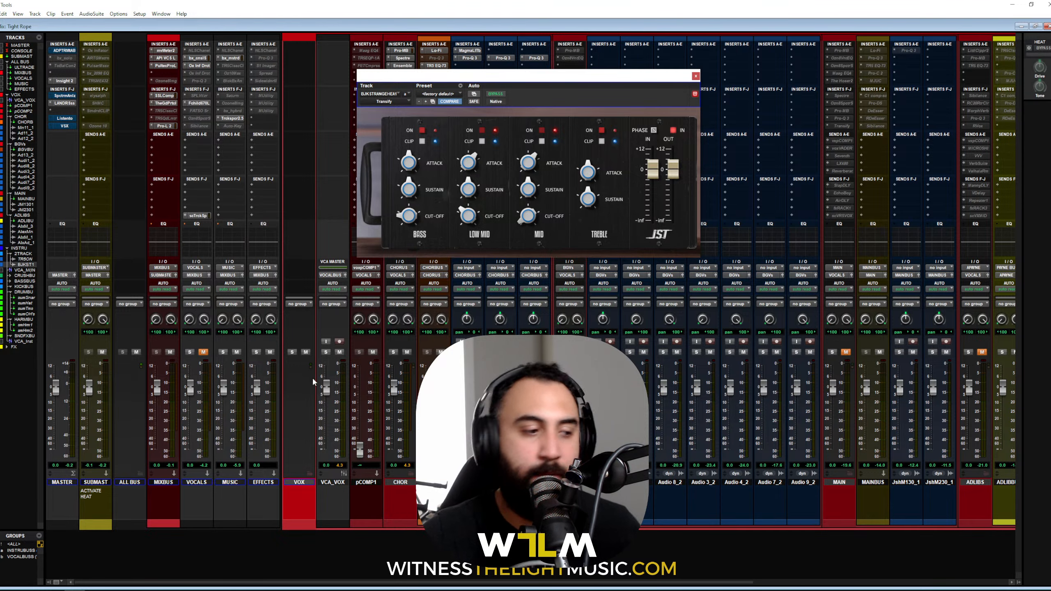
key("space")
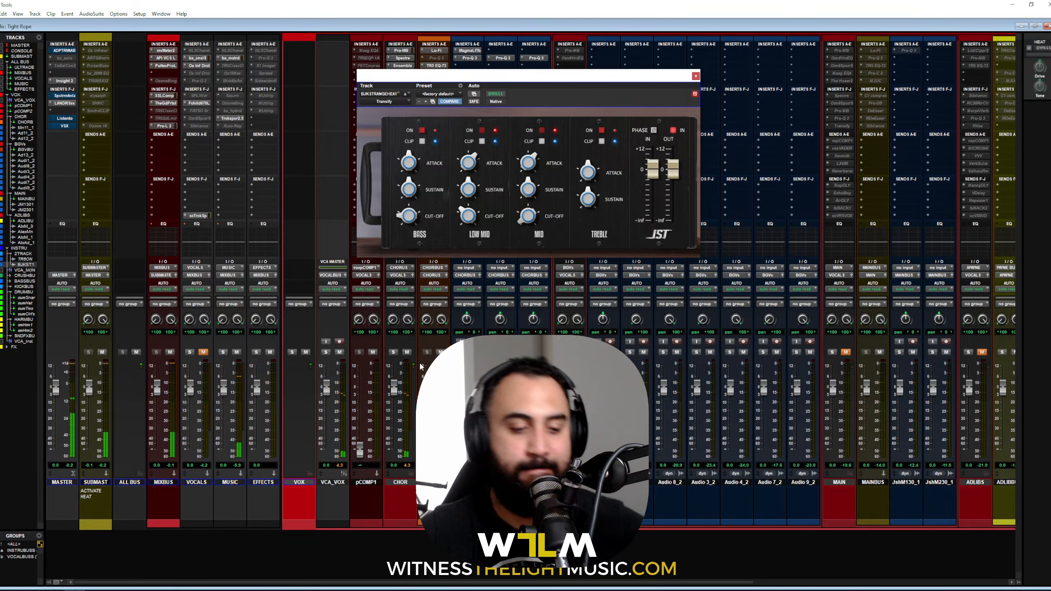
Step: Switch to Rel Grid mode and place the playback cursor at bar 9 (9|1|000)
key("ctrl+equal")
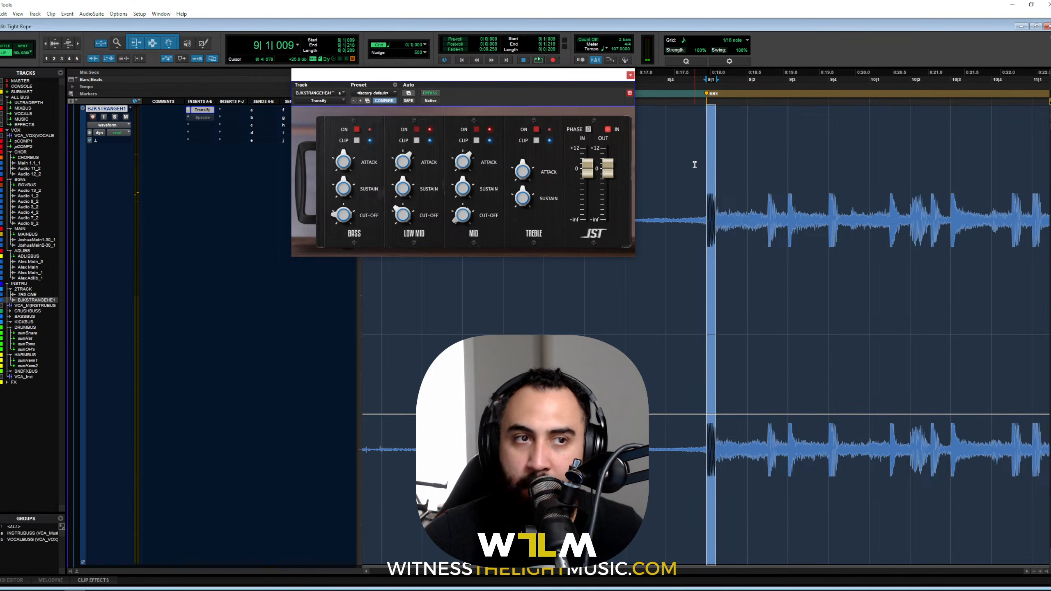
left_click(16, 55)
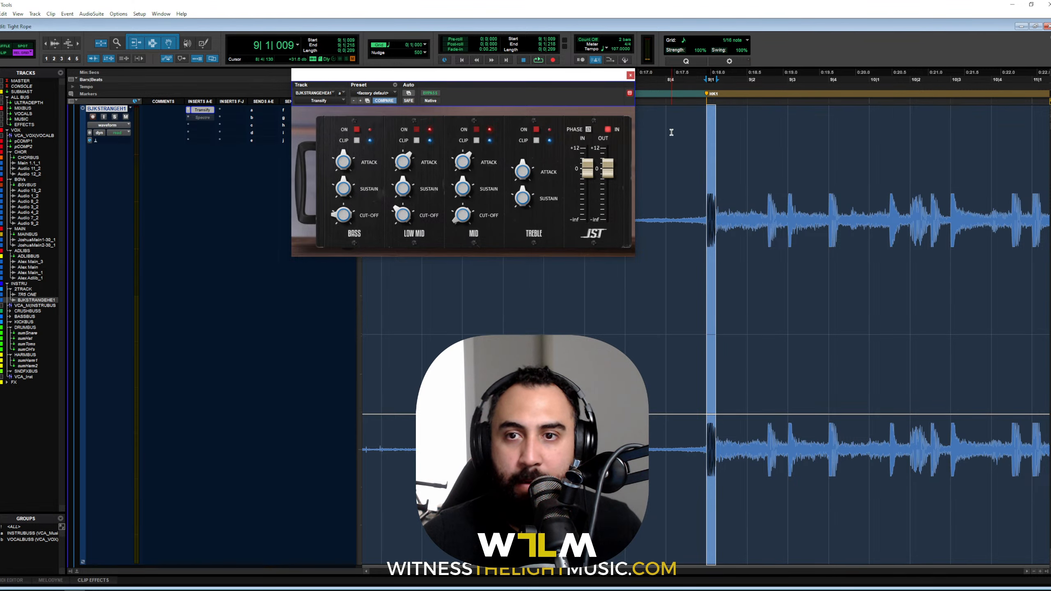
left_click(706, 119)
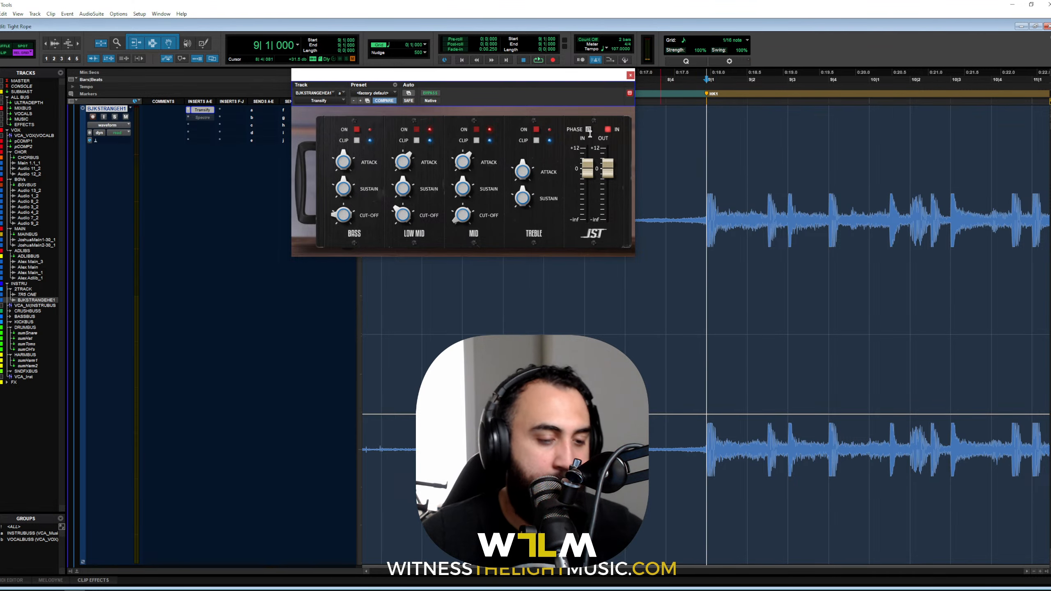
key("ctrl+equal")
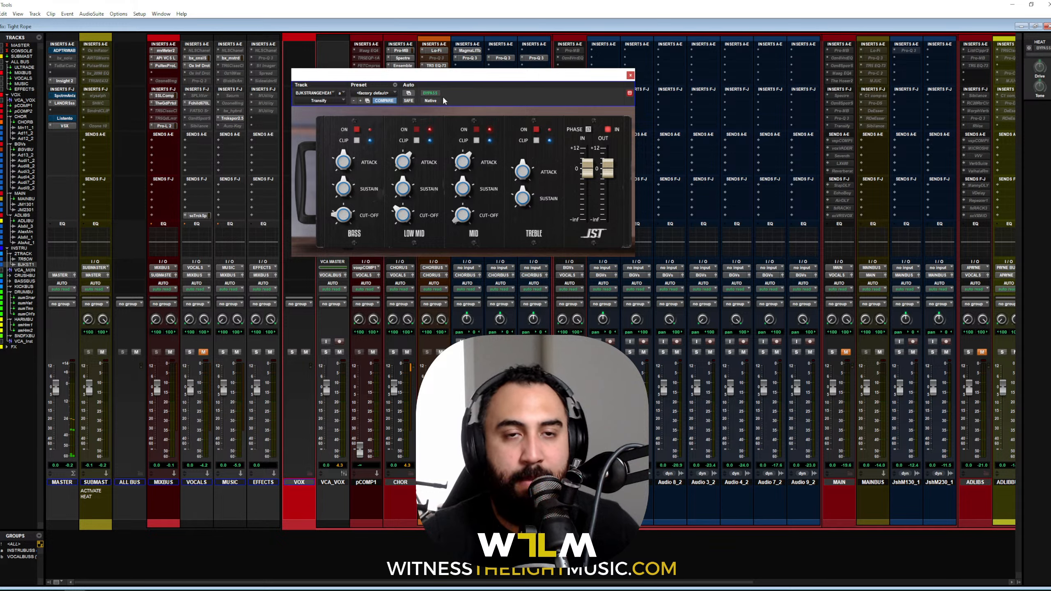
Step: Move the Transify window aside and open BJKSTRAN1's Spectre EQ
left_click_drag(485, 82, 538, 81)
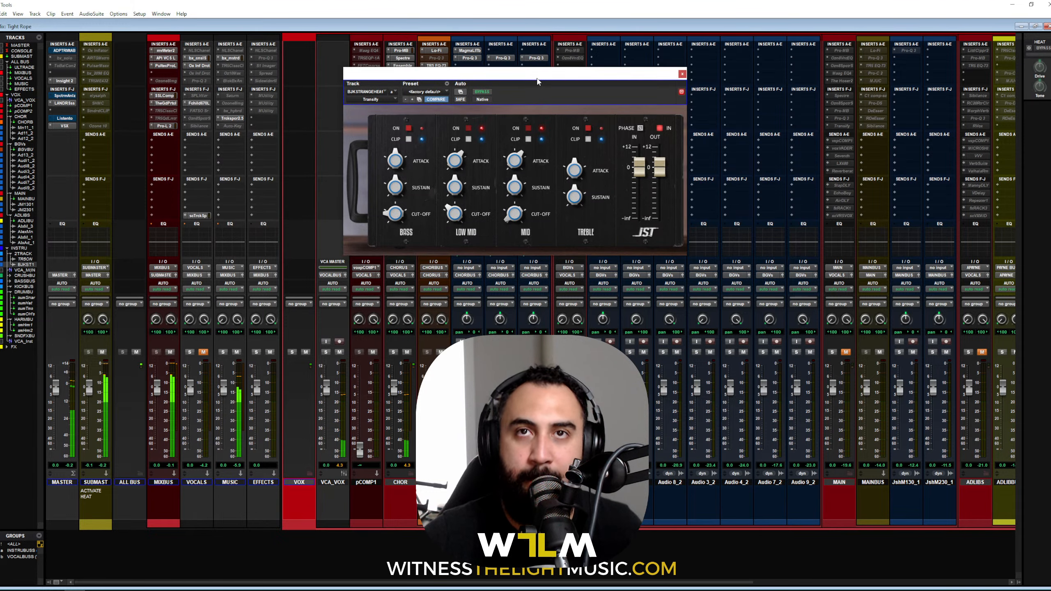
scroll(767, 284, "right", 5)
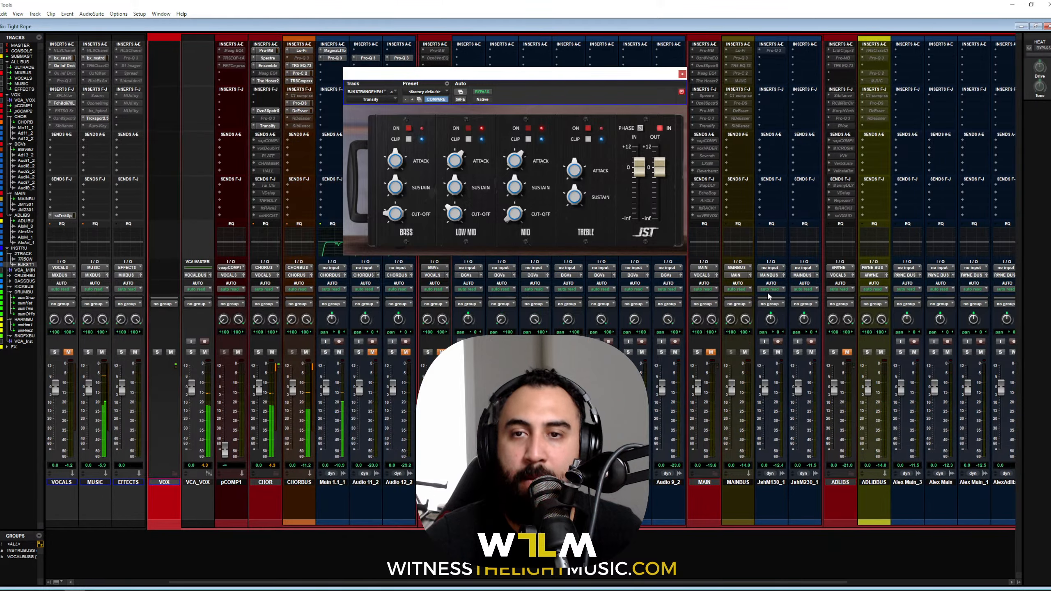
scroll(768, 284, "right", 6)
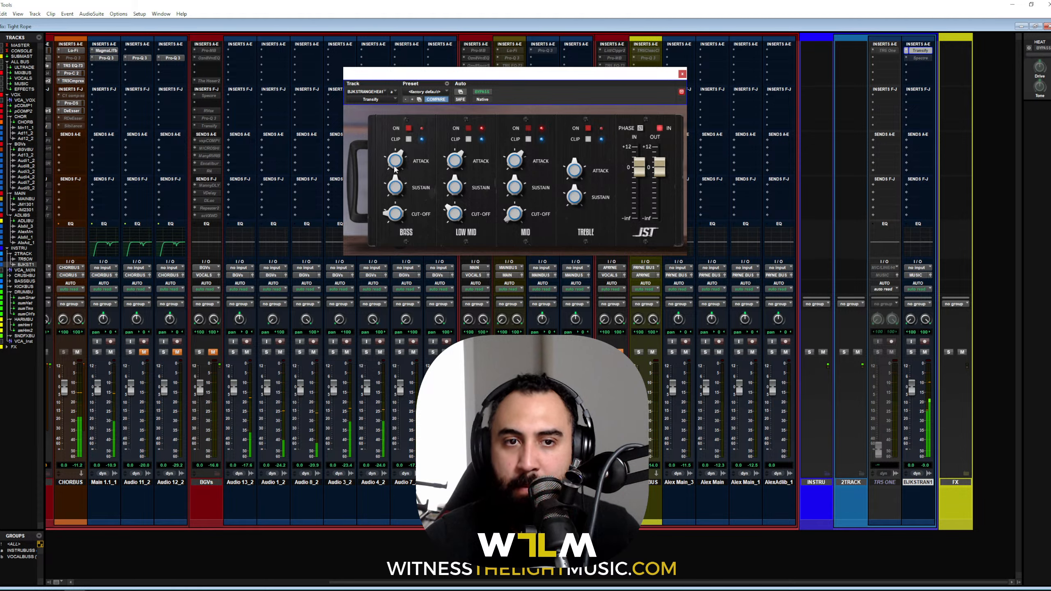
mouse_move(581, 178)
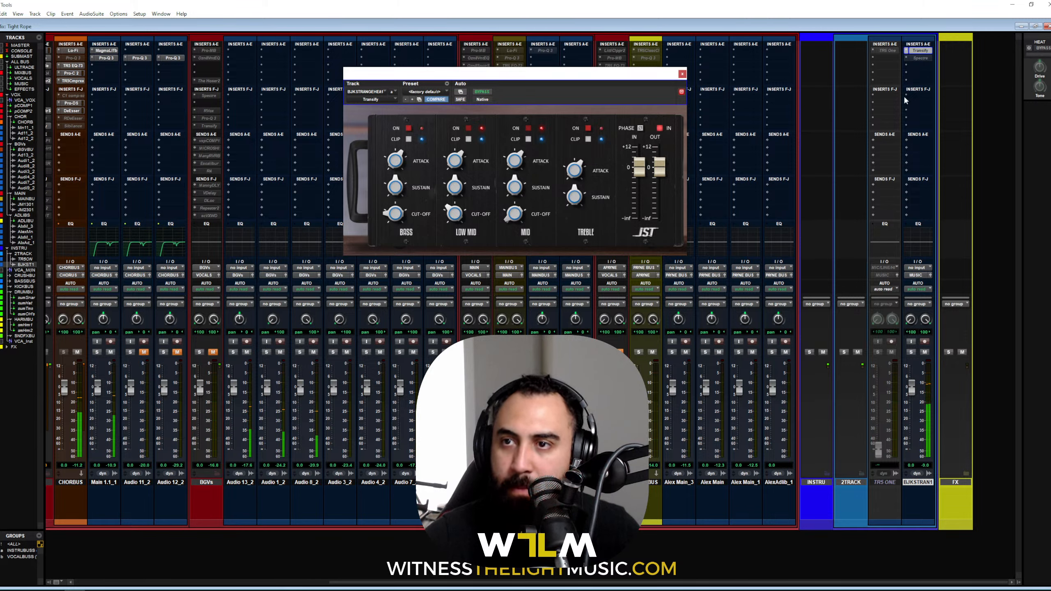
left_click(919, 59)
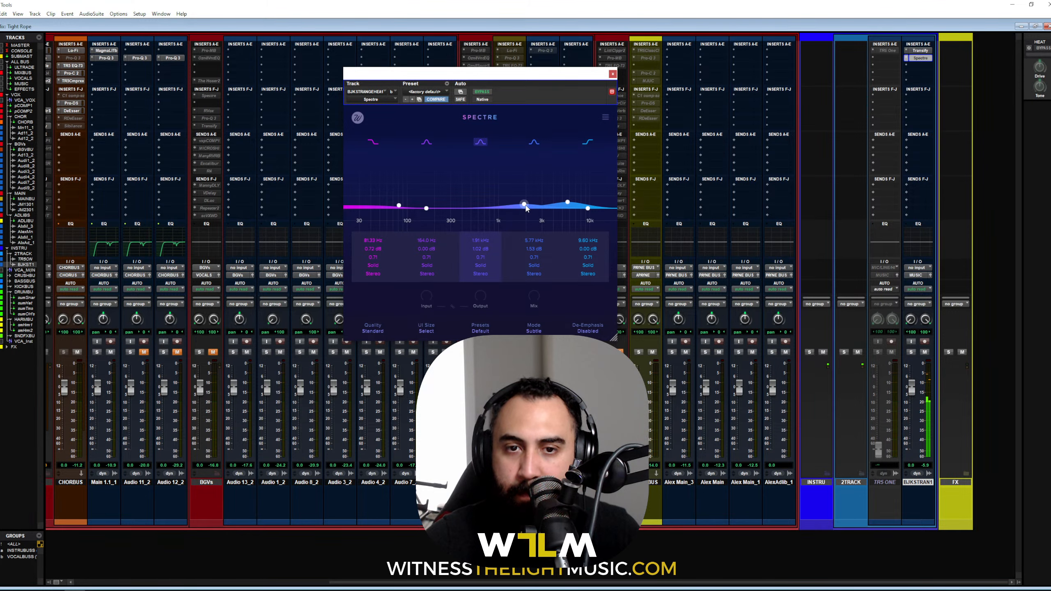
Step: Reopen and nudge BJKSTRAN1's Spectre window, close it, and scroll the mixer left to the buses
scroll(297, 313, "left", 1)
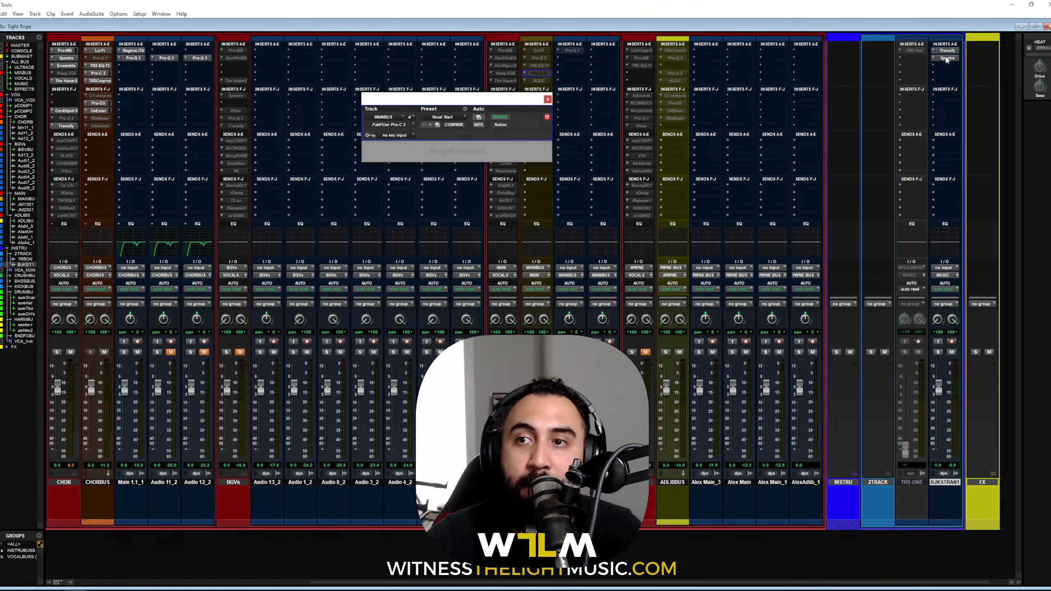
left_click(947, 57)
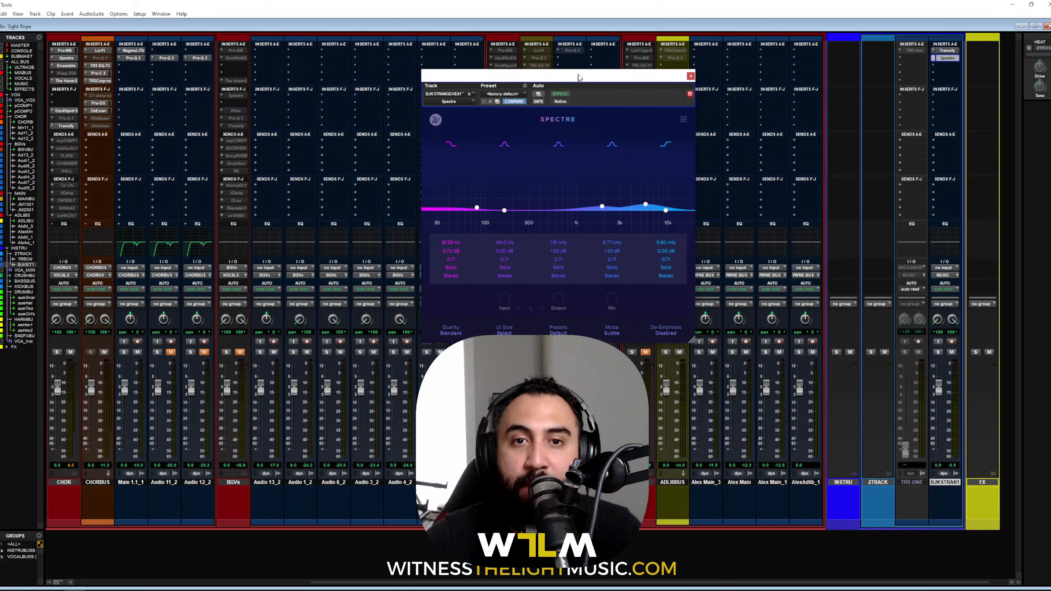
left_click_drag(578, 78, 582, 81)
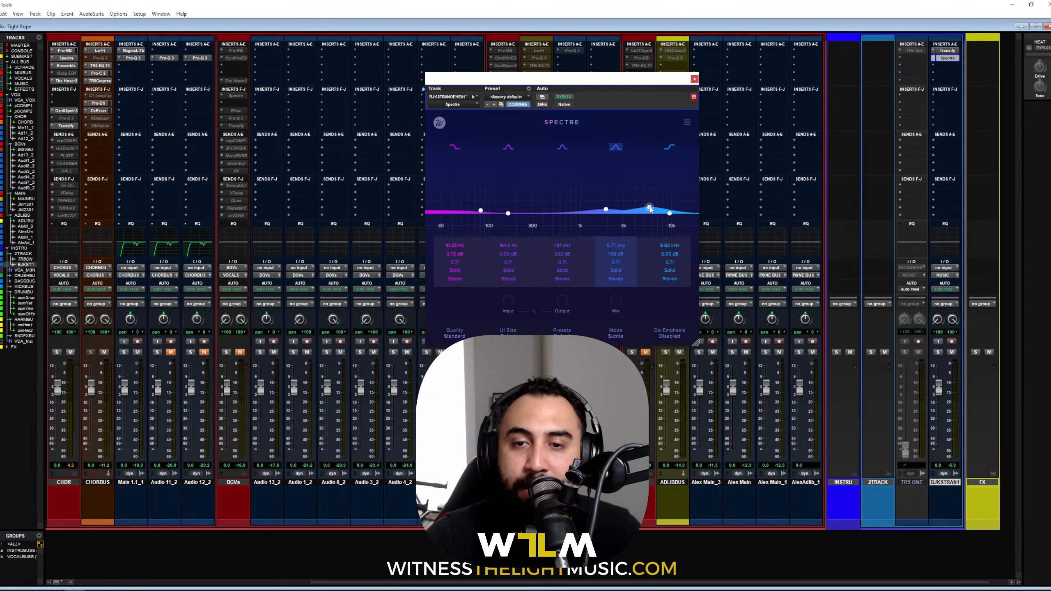
left_click(695, 79)
scroll(392, 215, "left", 15)
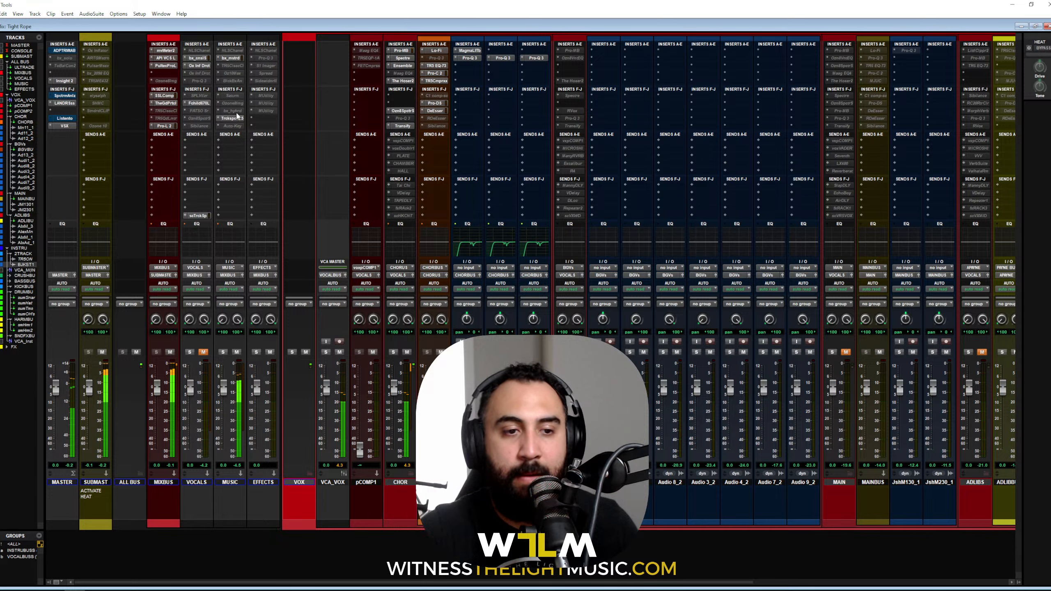
Step: Unmute VOCALS, bypass VSX on MASTER, and re-enable BJKSTRAN1's Transify and Spectre inserts
left_click(201, 352)
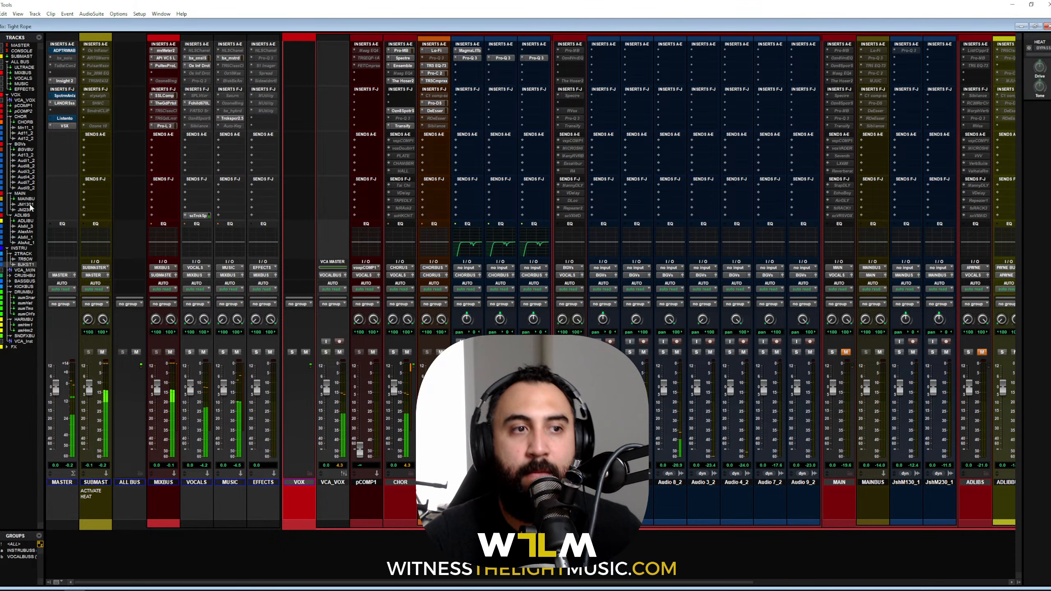
left_click(63, 126, "ctrl")
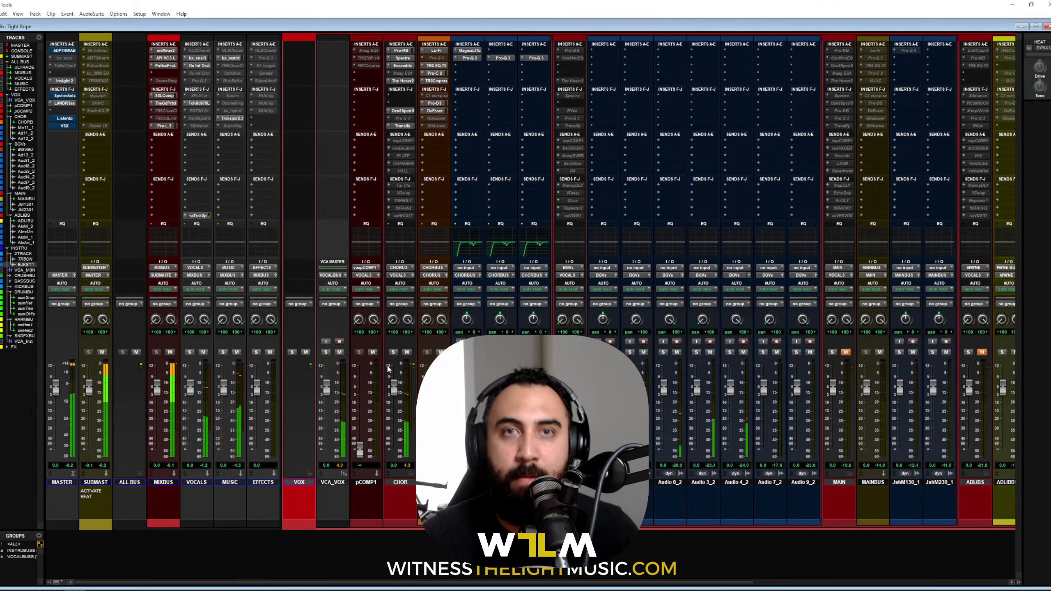
scroll(855, 342, "right", 3)
scroll(856, 346, "right", 3)
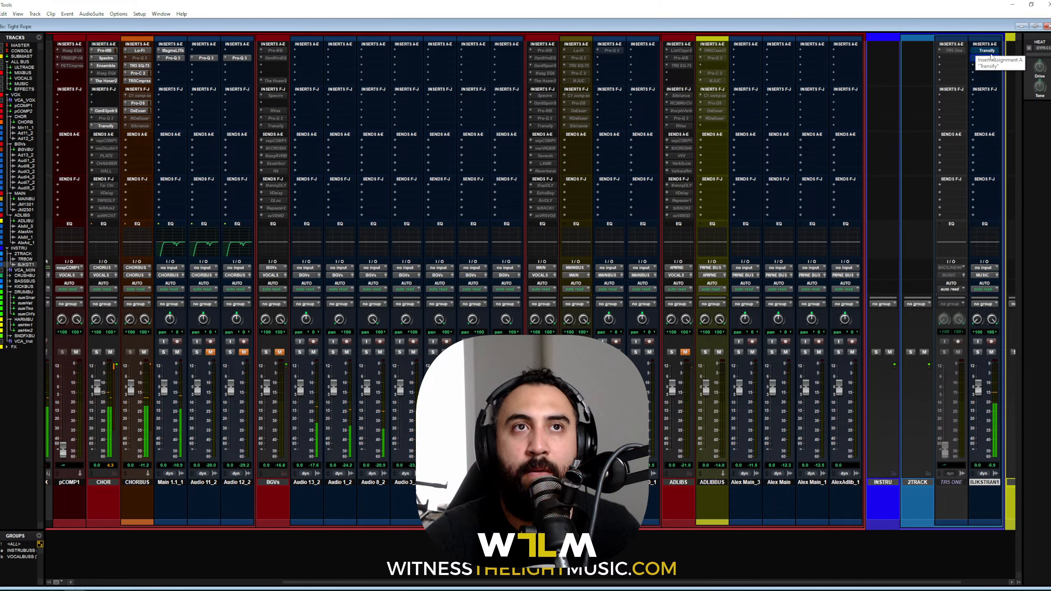
key("shift+a")
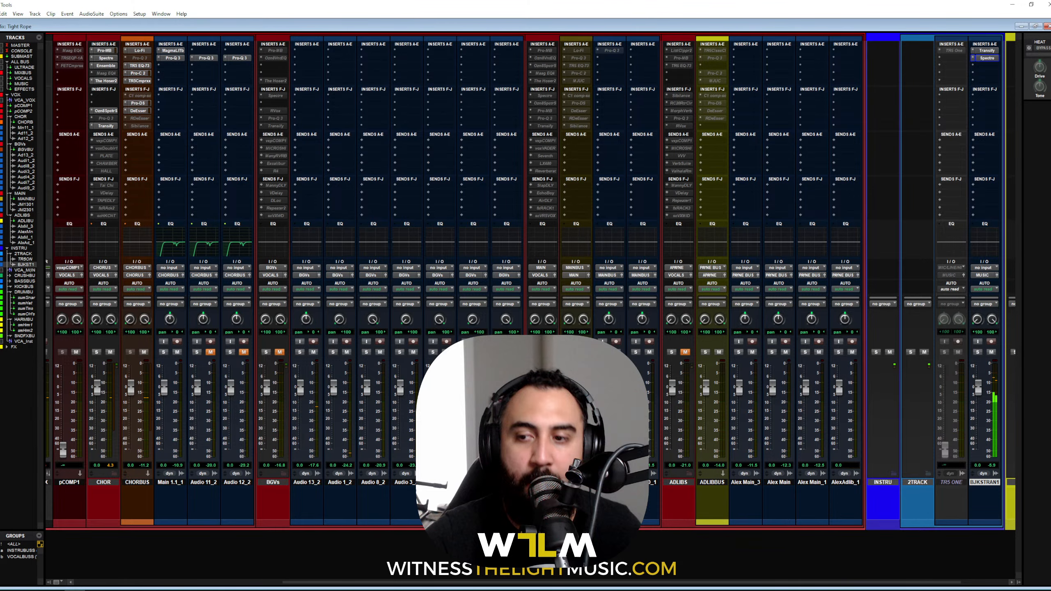
scroll(333, 450, "left", 5)
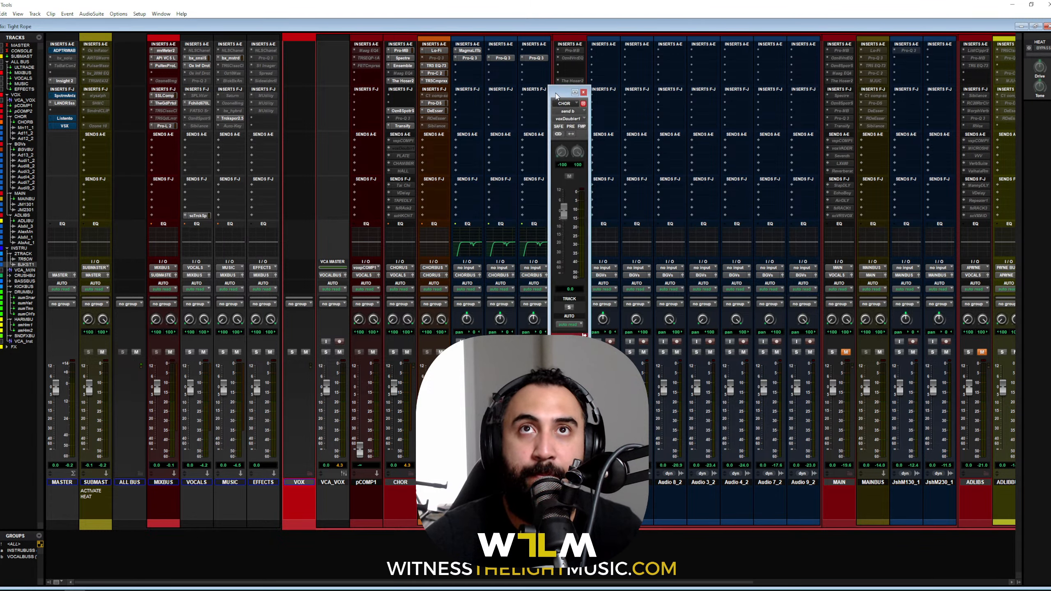
Step: Move CHOR's doubler send window aside and make the voxDoubler send active
left_click_drag(556, 91, 472, 82)
right_click(401, 150)
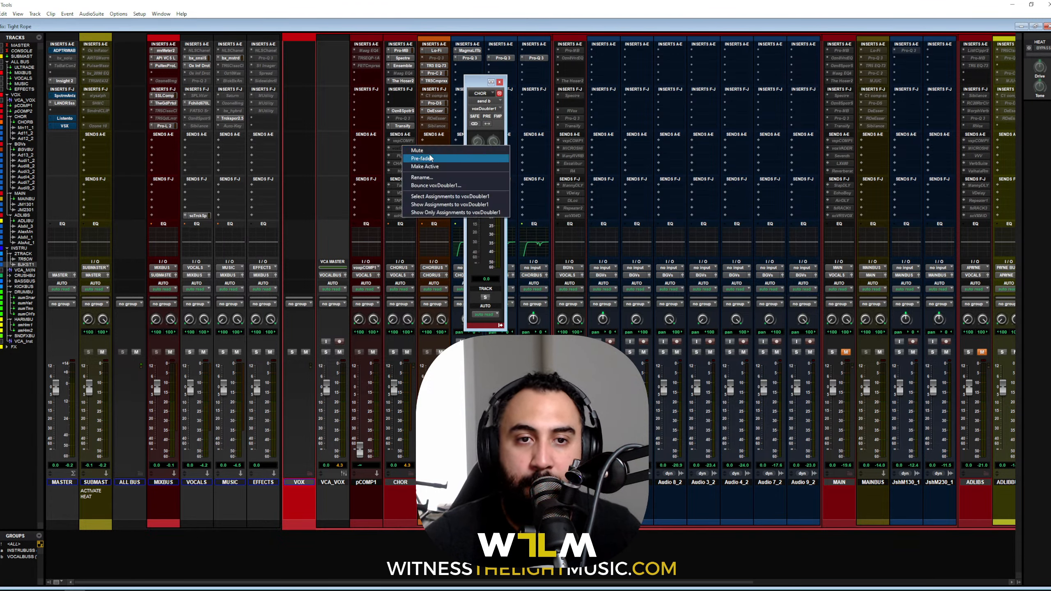
left_click(430, 166)
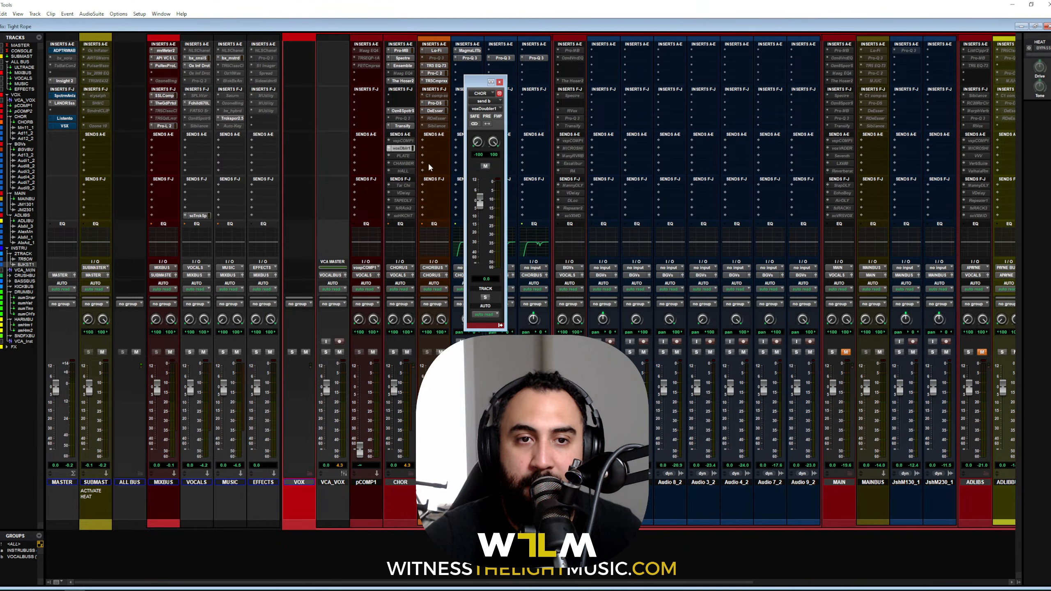
Step: Collapse MAIN, ADLIBS and BGVs, expand FX, and move Doubler1 ahead of the CHORUS folder
scroll(835, 470, "right", 4)
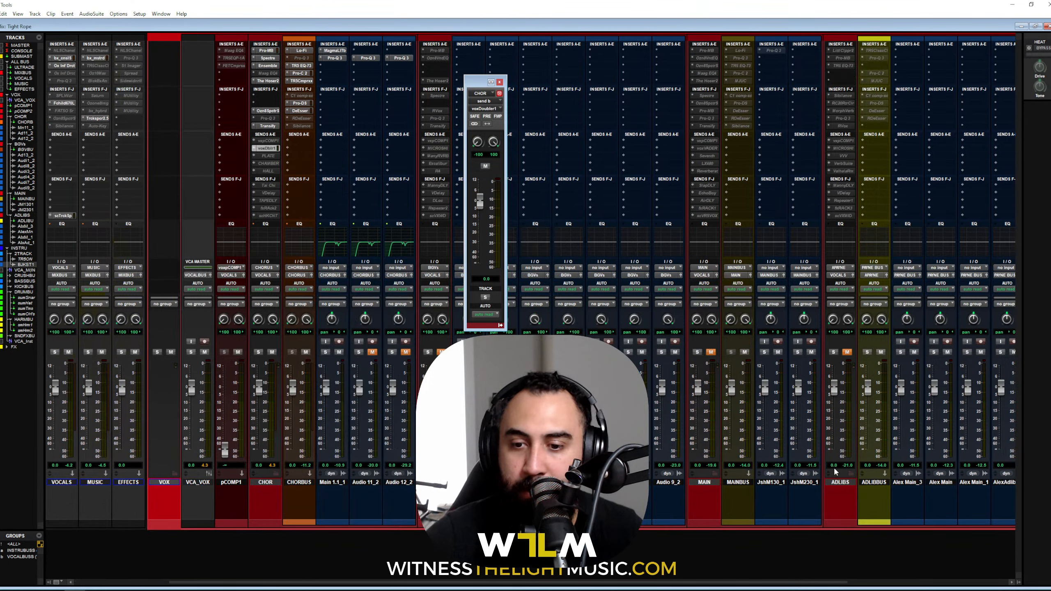
left_click(713, 475)
left_click(747, 475)
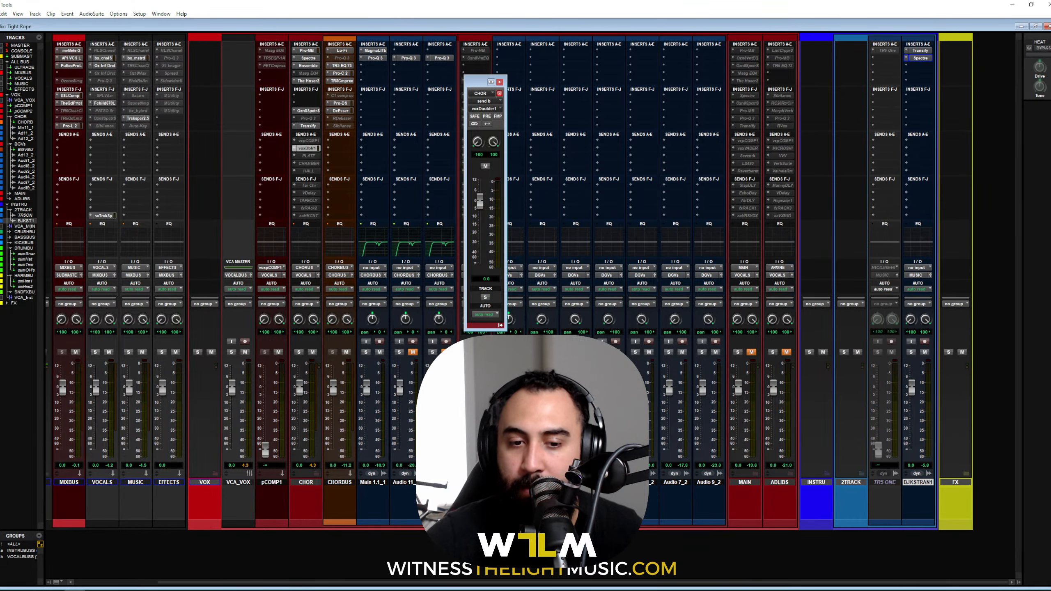
left_click(485, 475)
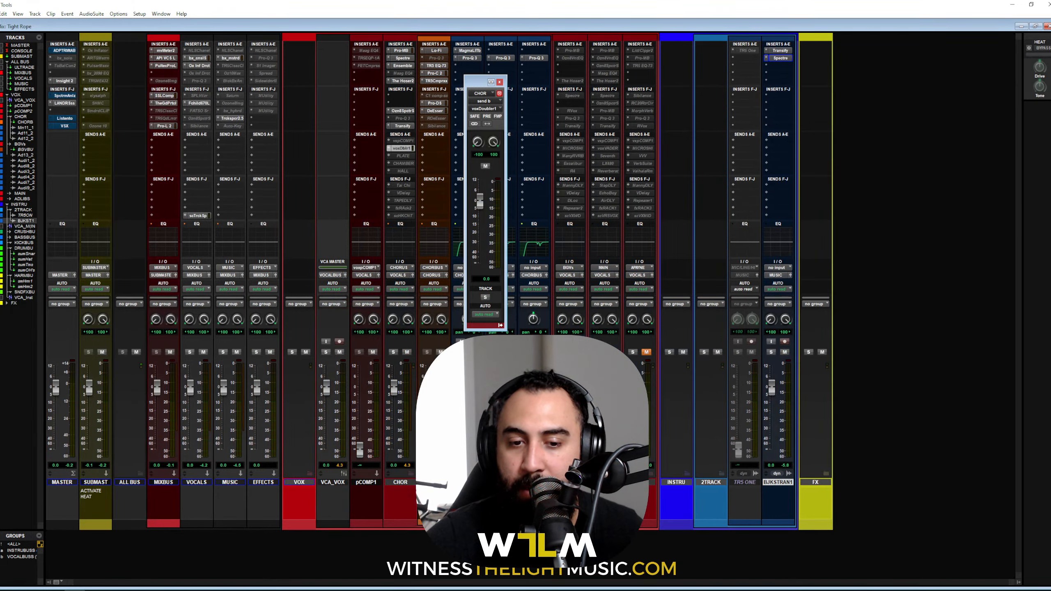
left_click(826, 474)
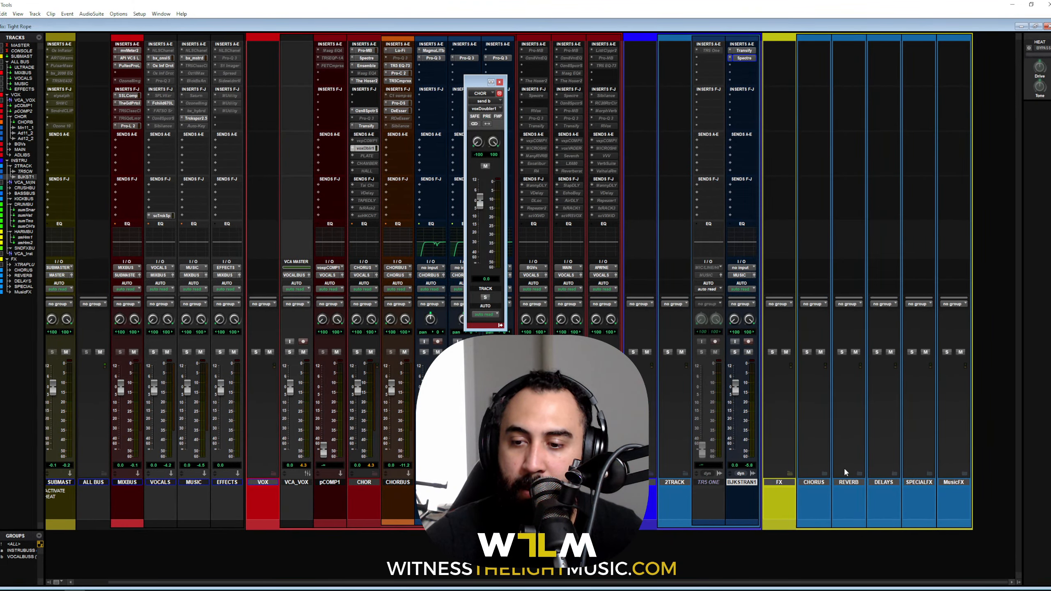
left_click(825, 474)
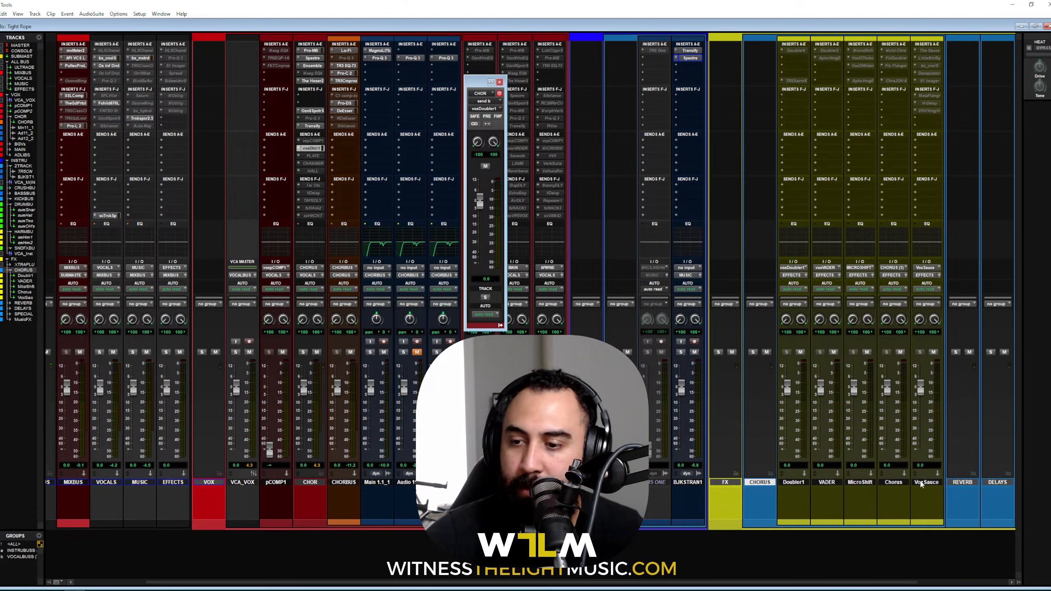
left_click(791, 269)
left_click(792, 482)
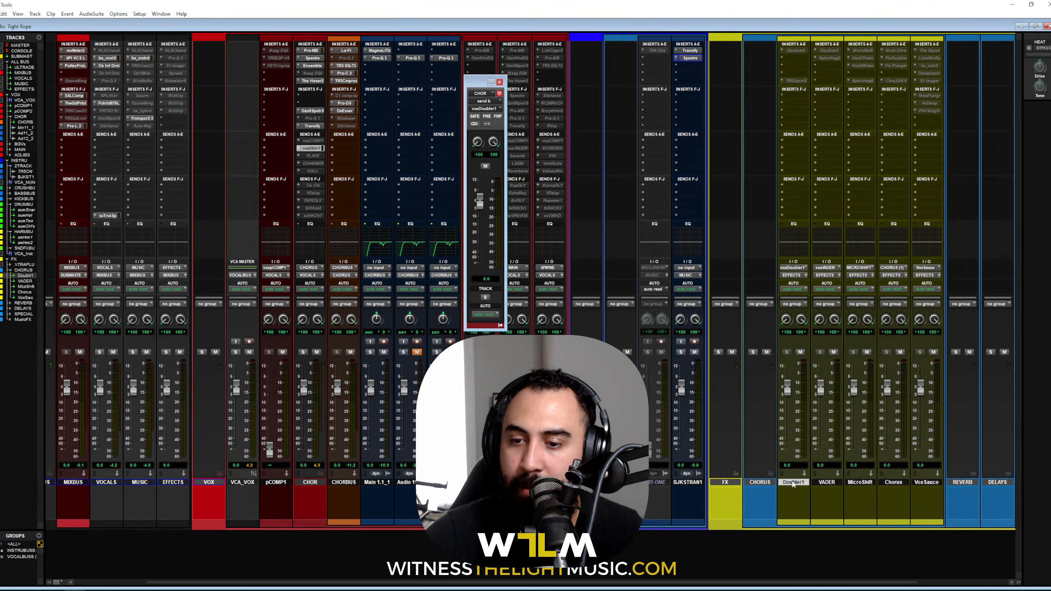
left_click_drag(792, 482, 742, 482)
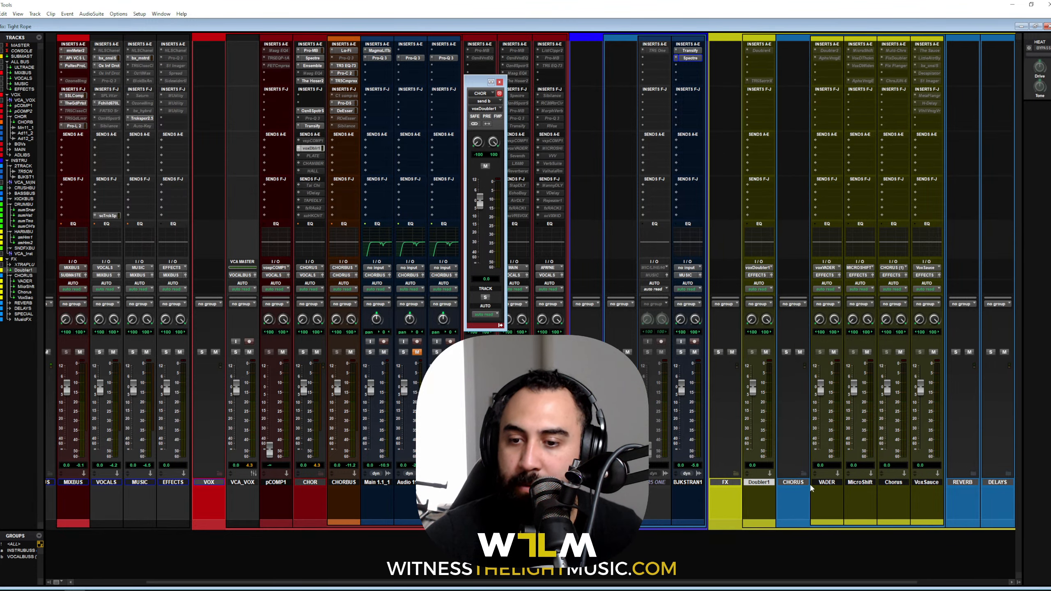
left_click(804, 474)
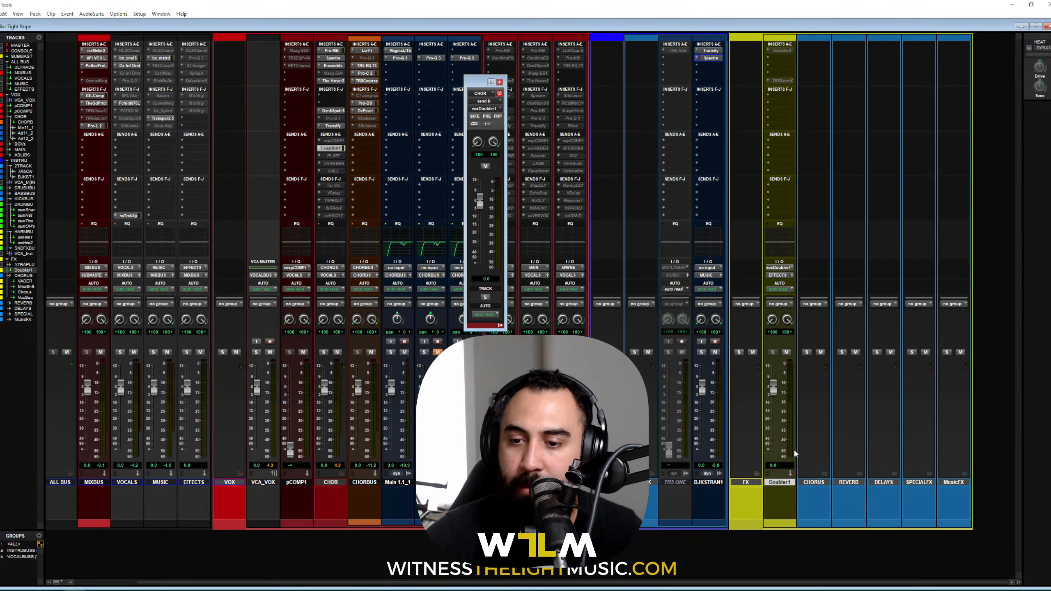
Step: Open Doubler on Doubler1, lower CHOR's doubler send to -21.4 dB during playback, and close the plug-in
left_click(780, 51)
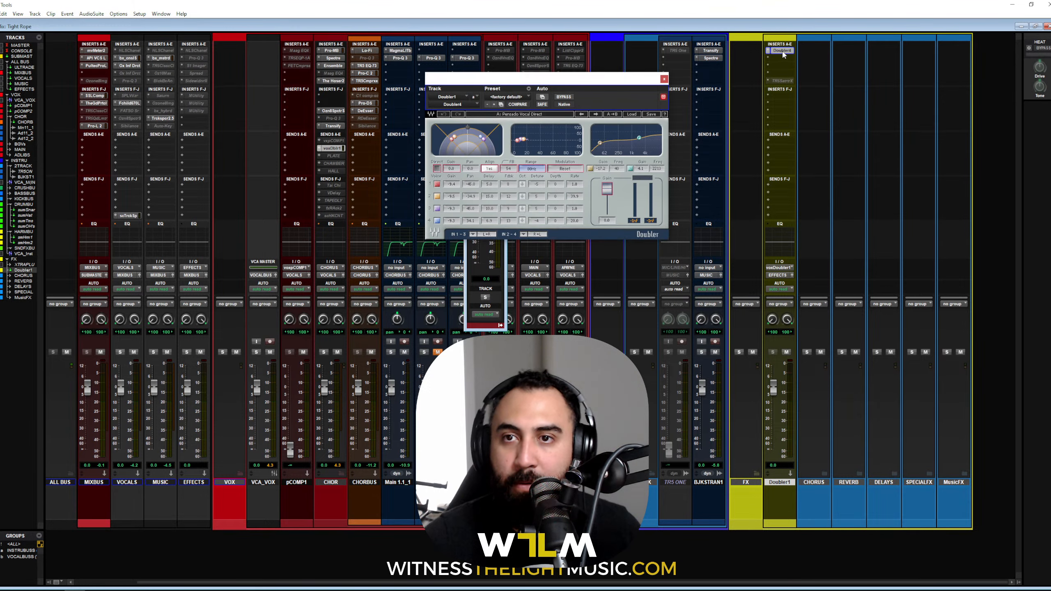
left_click_drag(575, 77, 616, 110)
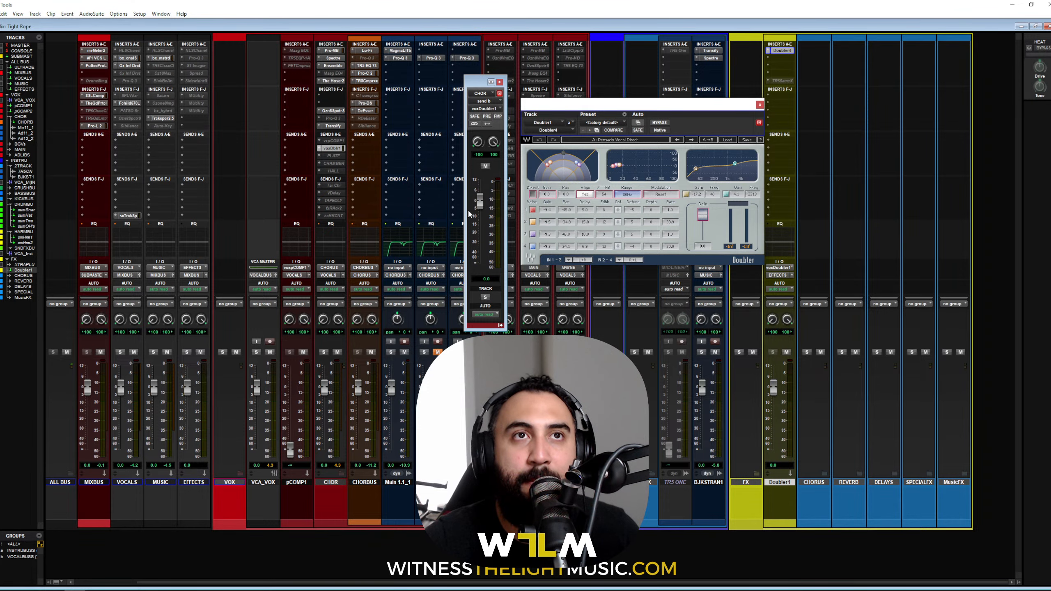
scroll(400, 268, "left", 2)
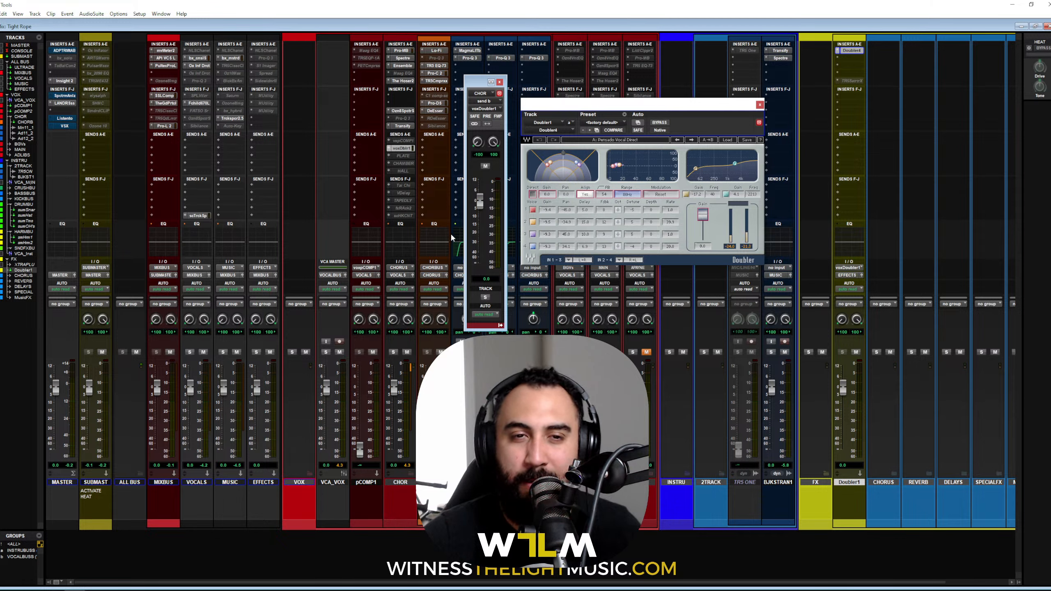
key("space")
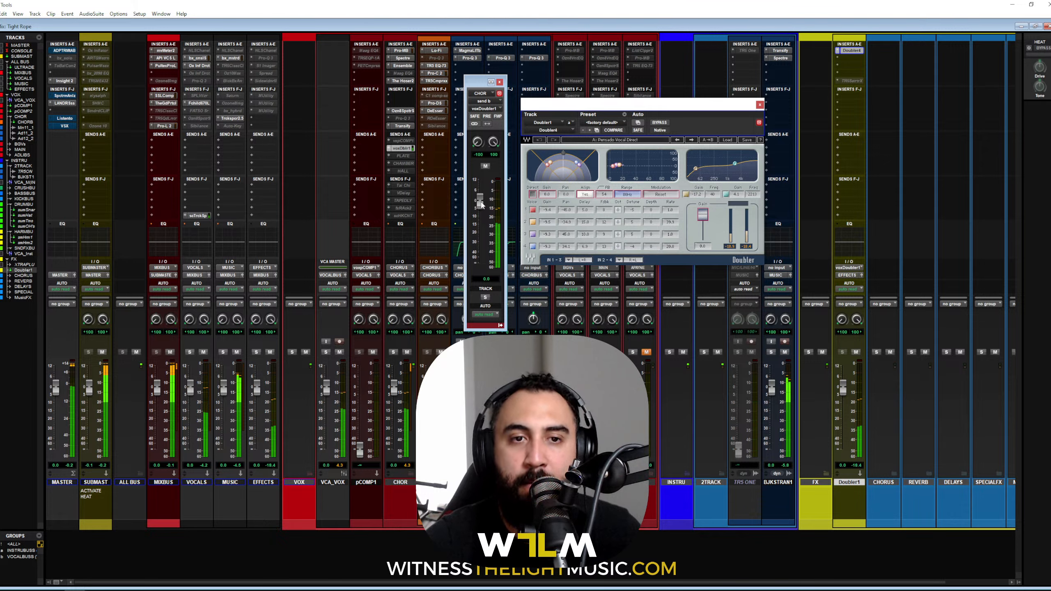
left_click_drag(481, 205, 481, 237)
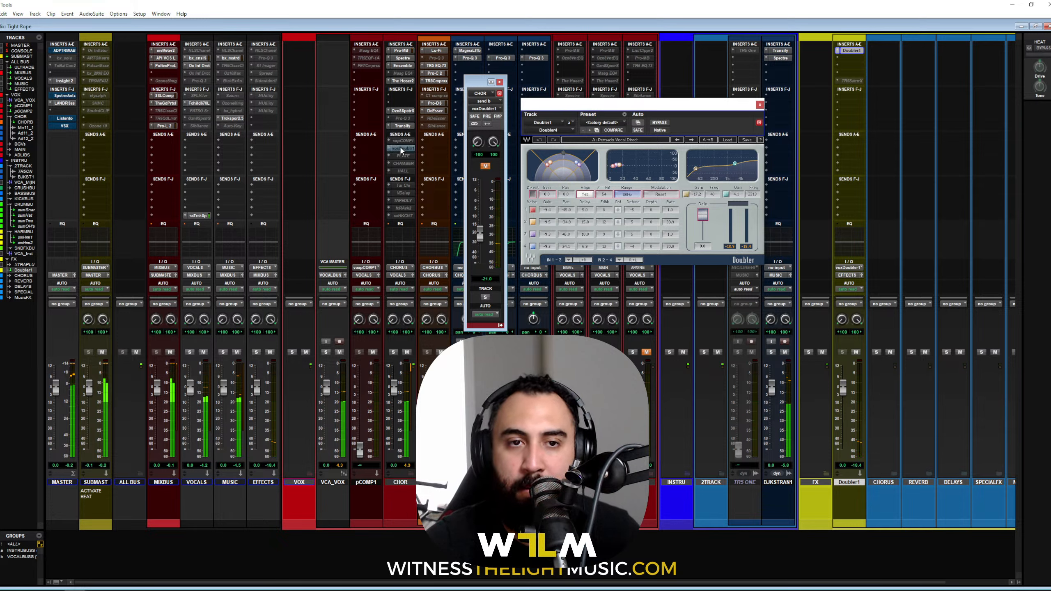
left_click(760, 104)
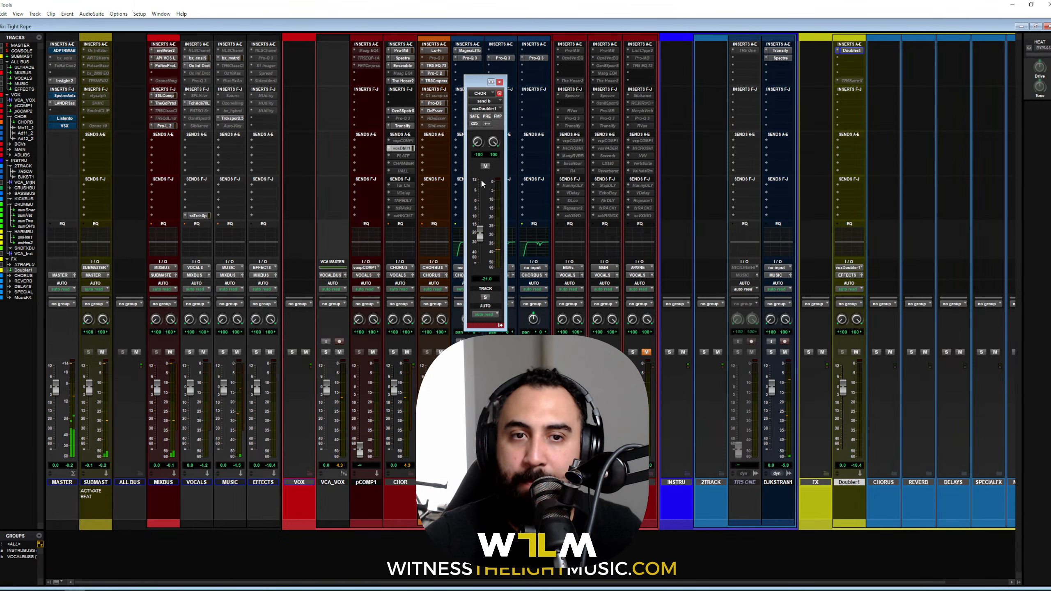
Step: Show CHOR's PLATE send, expand REVERB, and drag the Plate aux next to Doubler1
left_click(409, 157)
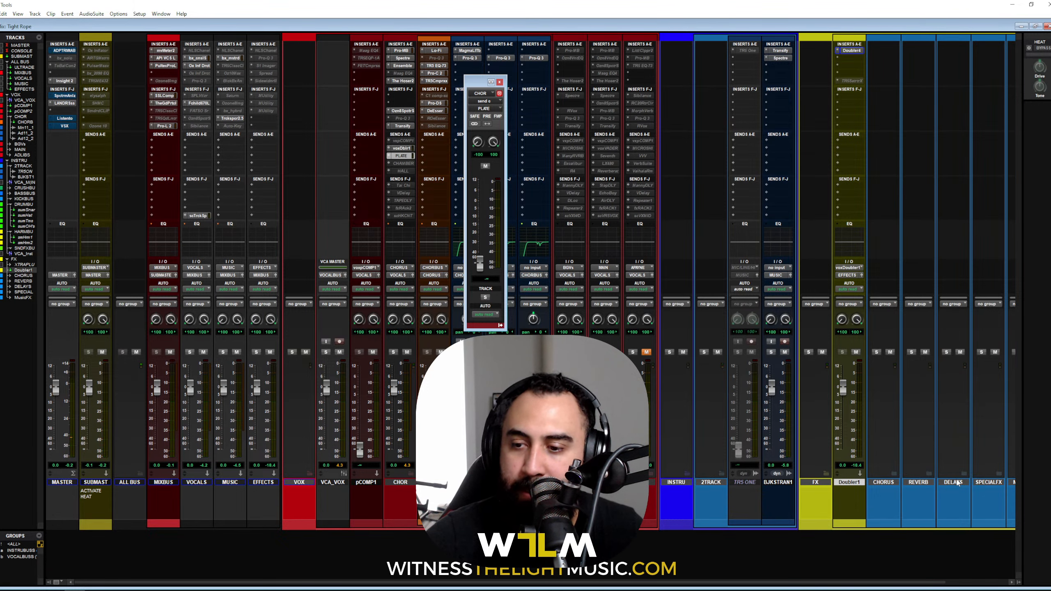
scroll(864, 484, "right", 2)
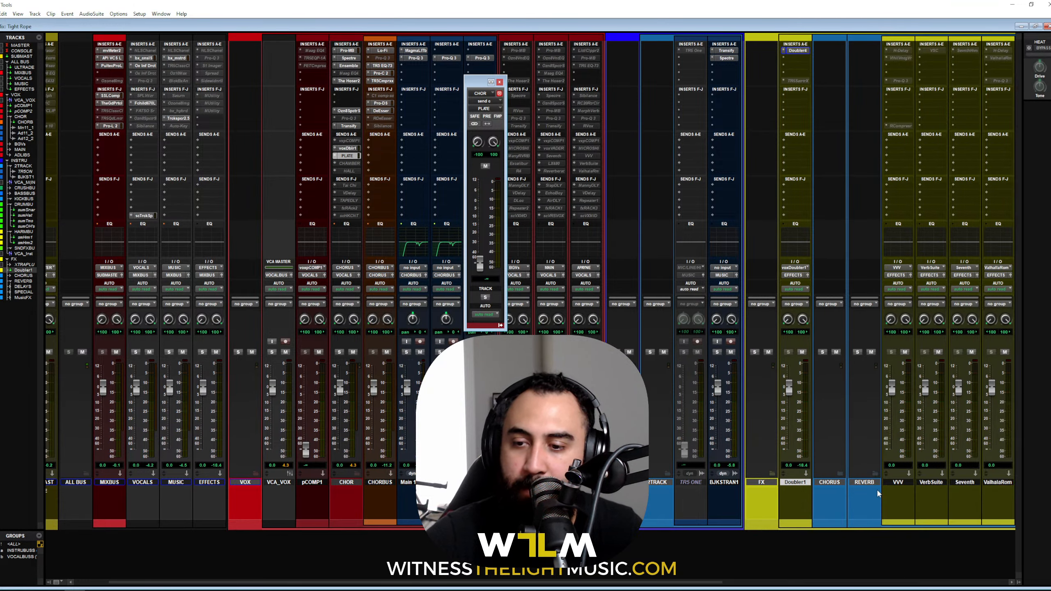
left_click(875, 473)
scroll(895, 485, "right", 6)
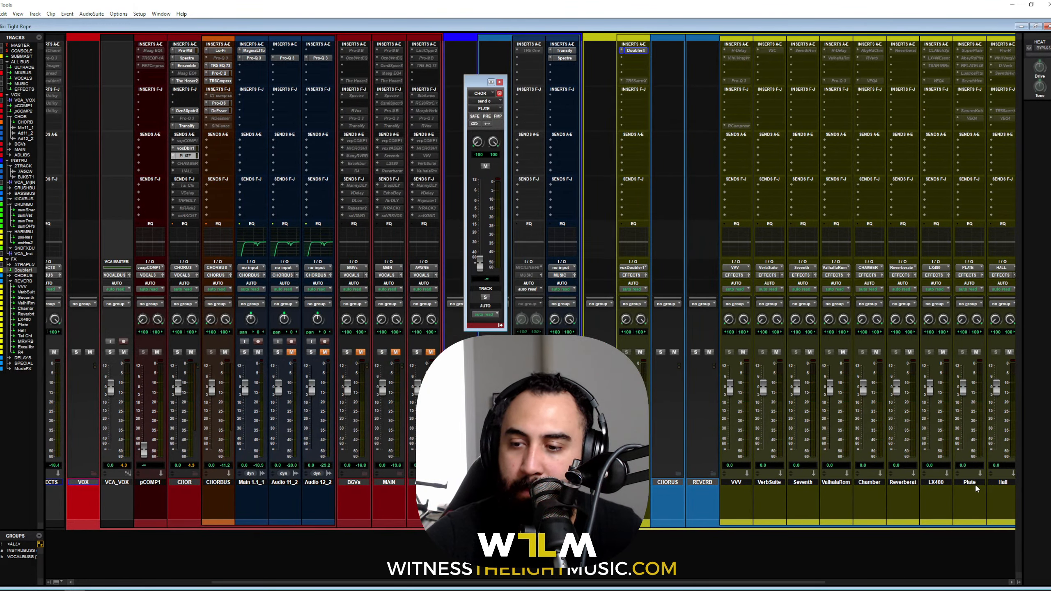
left_click_drag(975, 483, 658, 484)
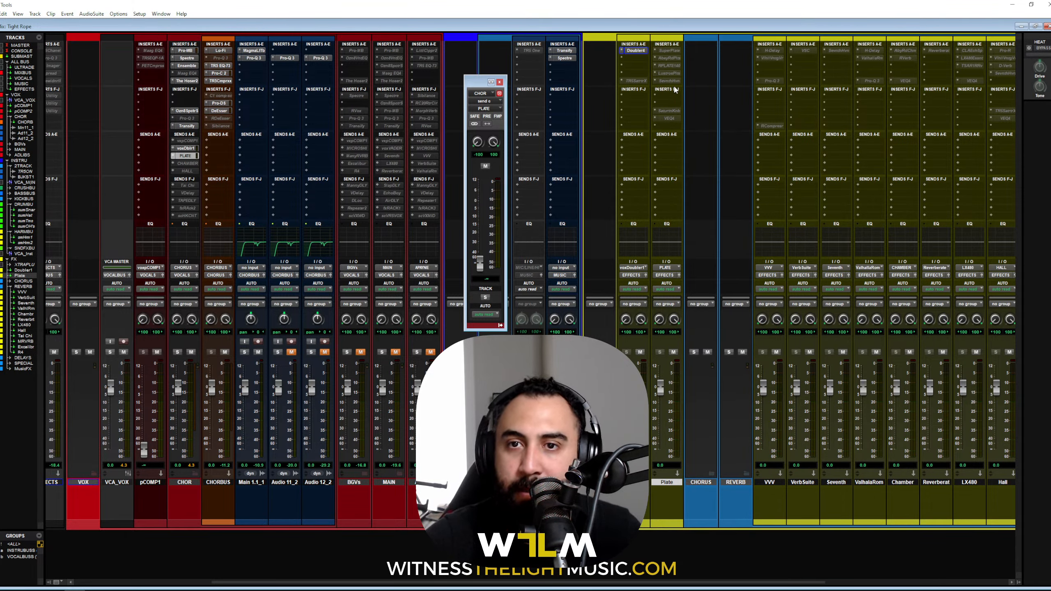
Step: Open the SuperPlate reverb plug-in on the Plate aux
left_click(668, 50, "ctrl+super")
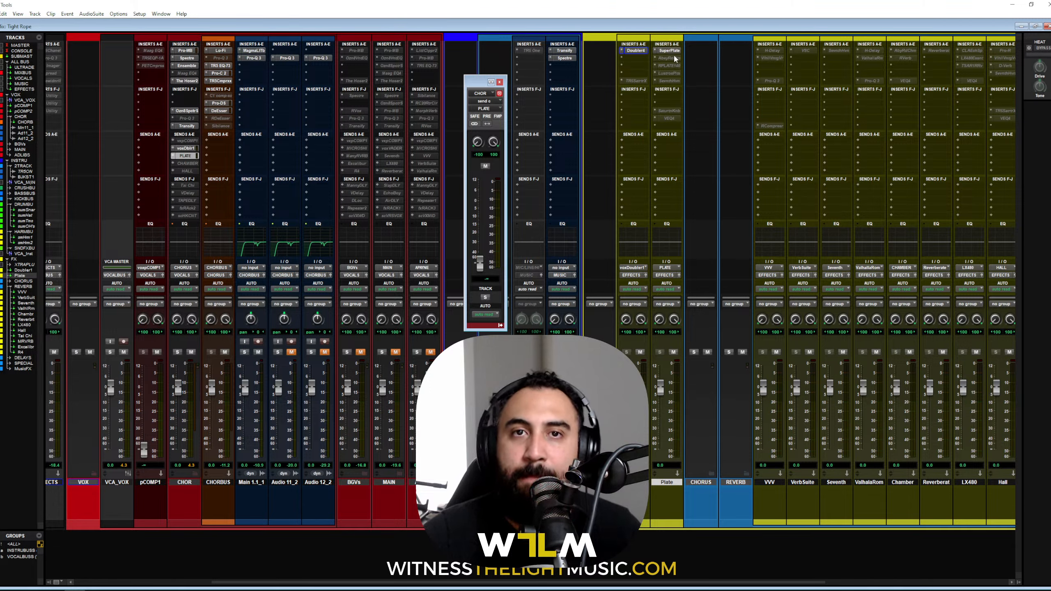
left_click(675, 50, "ctrl+super")
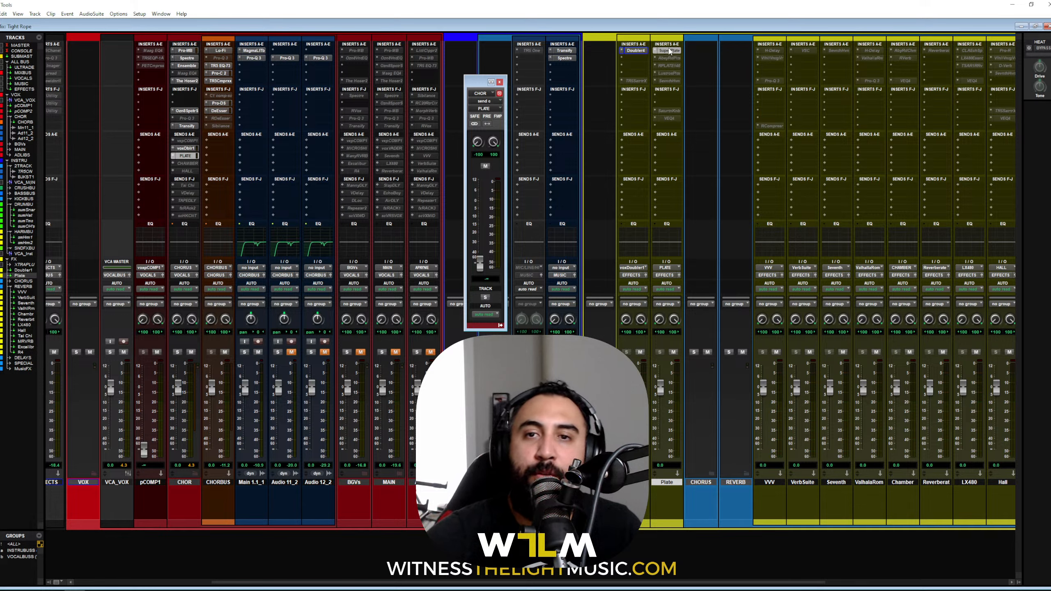
left_click(674, 51)
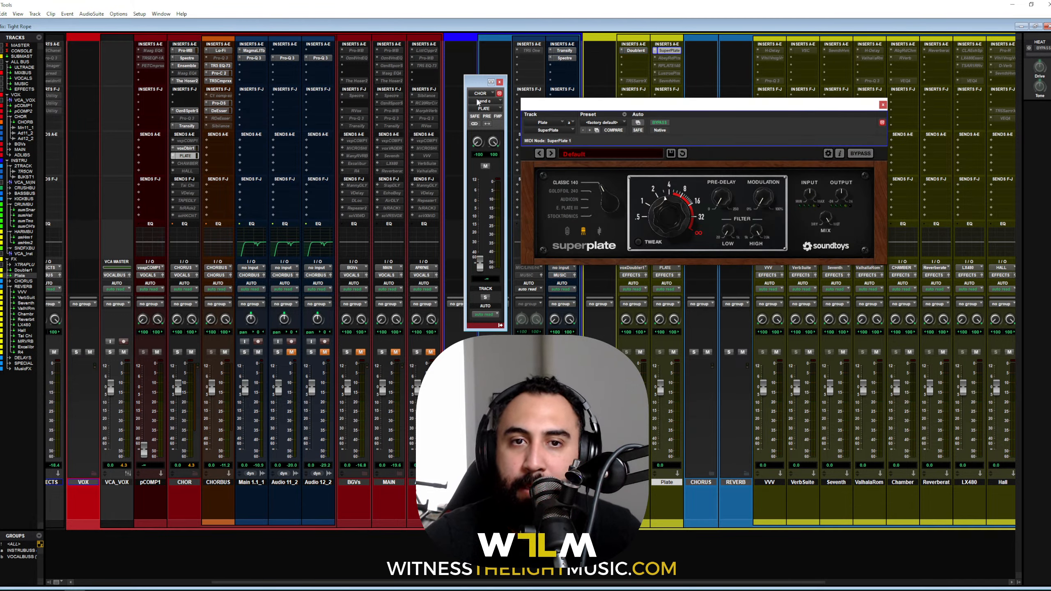
left_click_drag(518, 64, 517, 63)
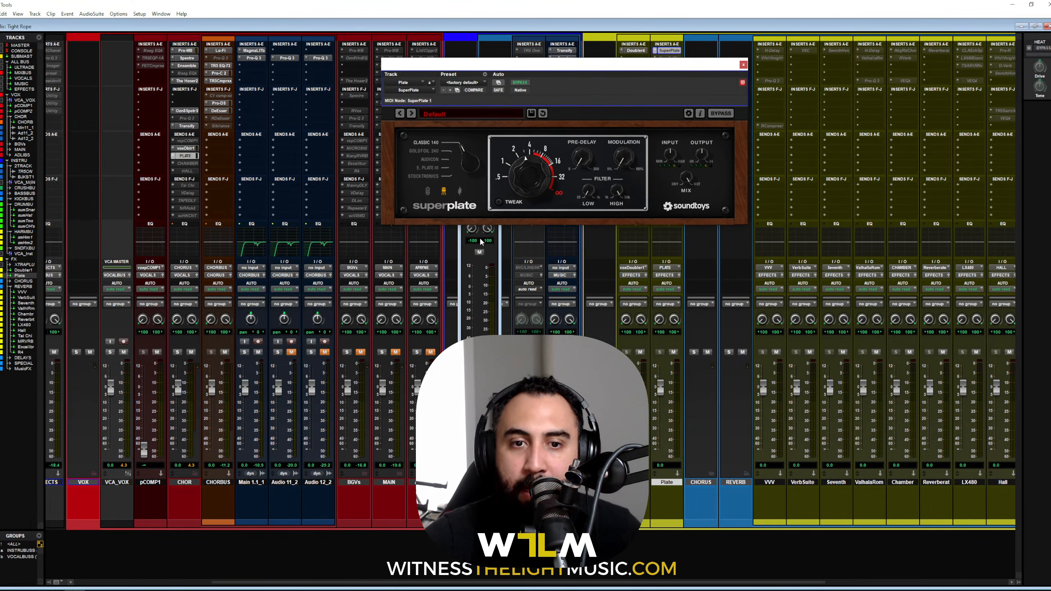
left_click(479, 252)
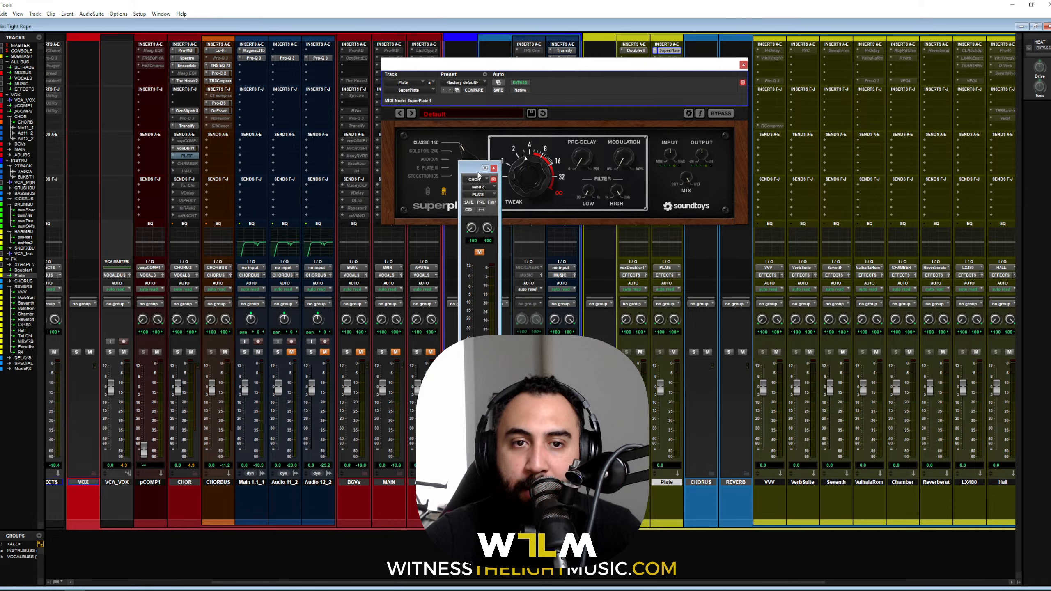
left_click_drag(478, 174, 533, 227)
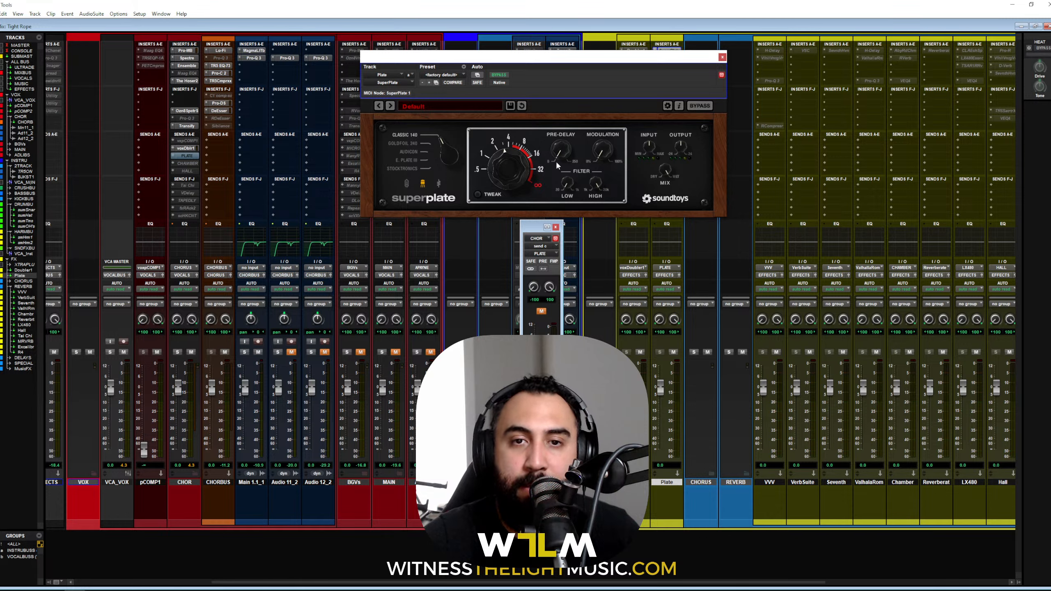
left_click_drag(532, 231, 634, 238)
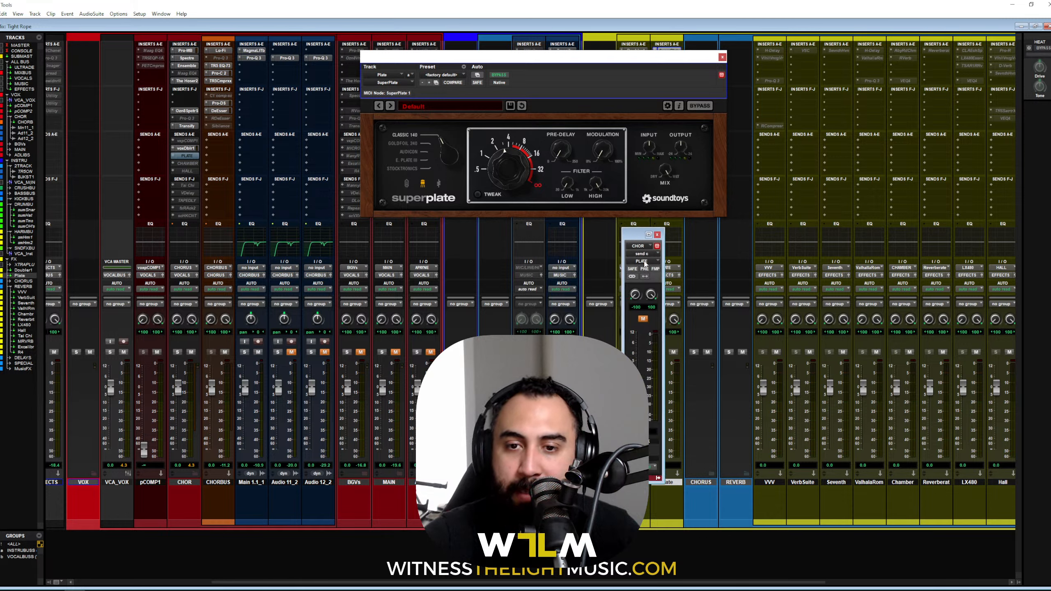
left_click(642, 319)
left_click(637, 413, "alt")
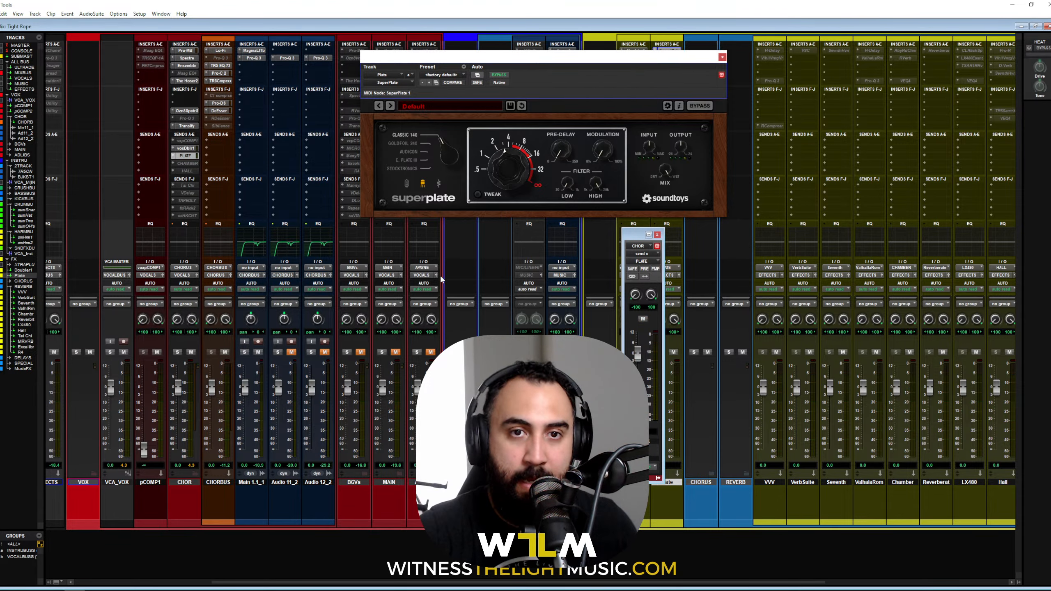
scroll(440, 282, "left", 5)
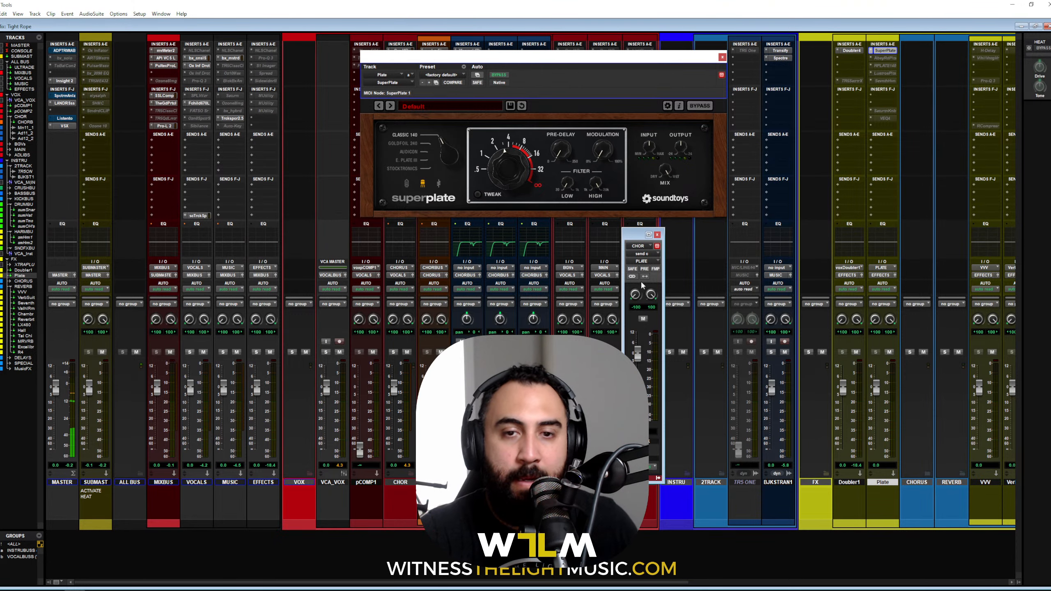
scroll(610, 289, "right", 1)
scroll(610, 289, "right", 4)
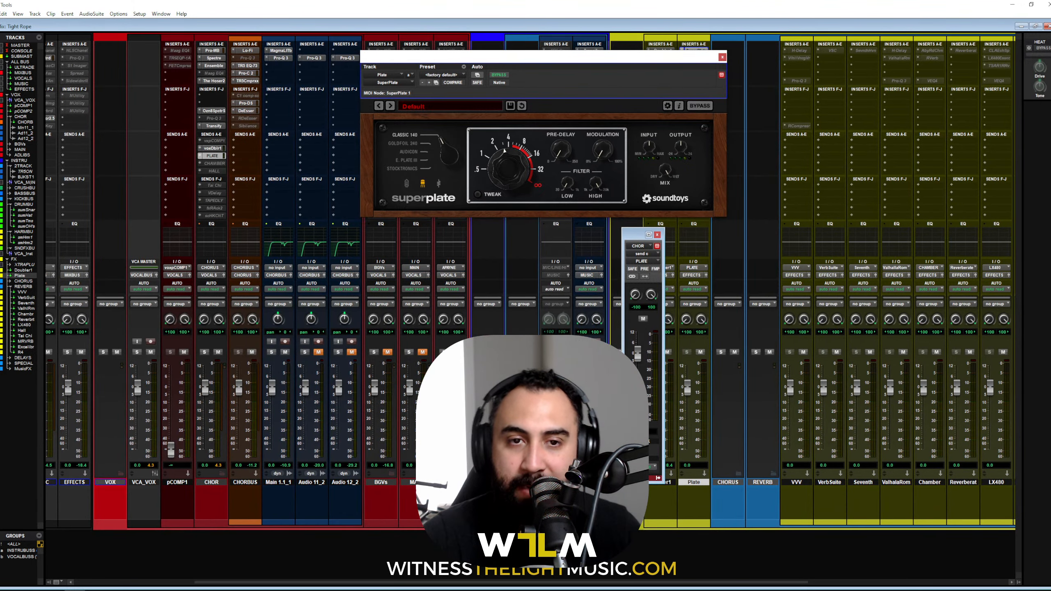
scroll(610, 289, "left", 5)
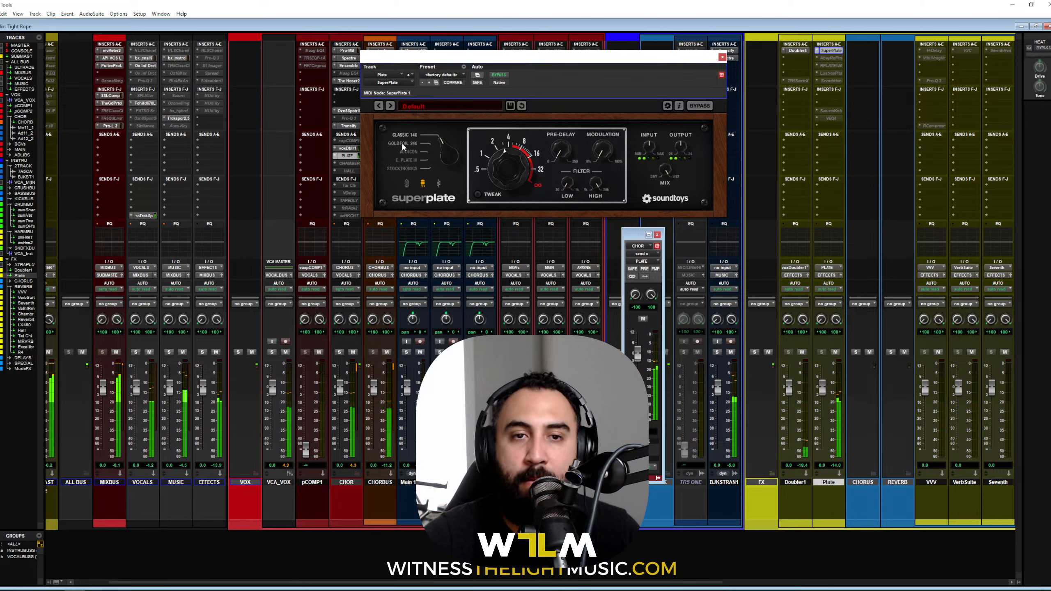
left_click(401, 144)
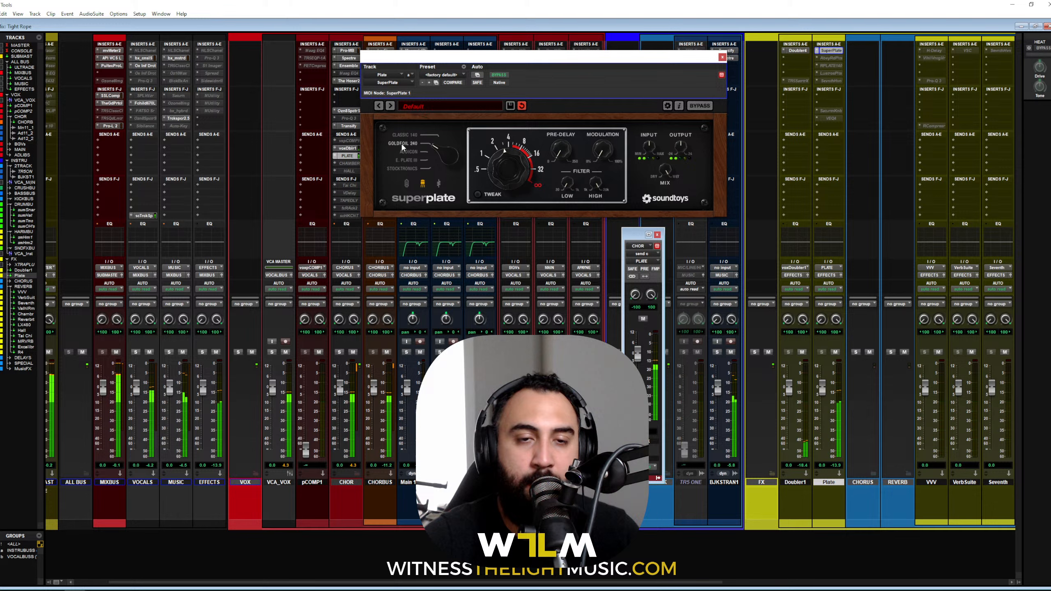
Step: Audition AUDICON, E. PLATE III and STOCKTRONICS plates, settle on GOLDFOIL 240, and mute MUSIC
left_click(406, 152)
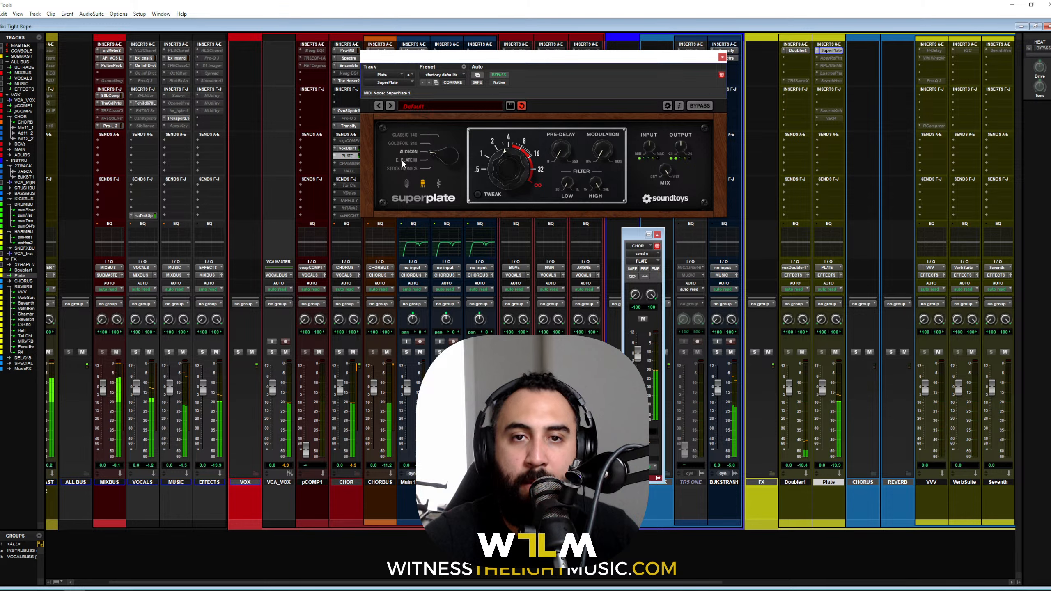
left_click(404, 164)
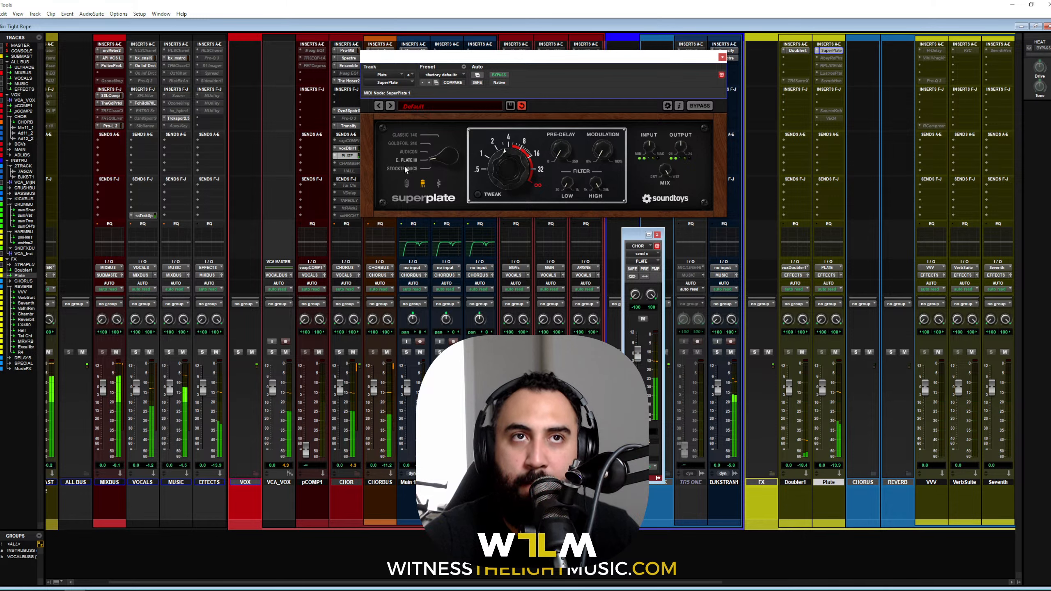
left_click(404, 169)
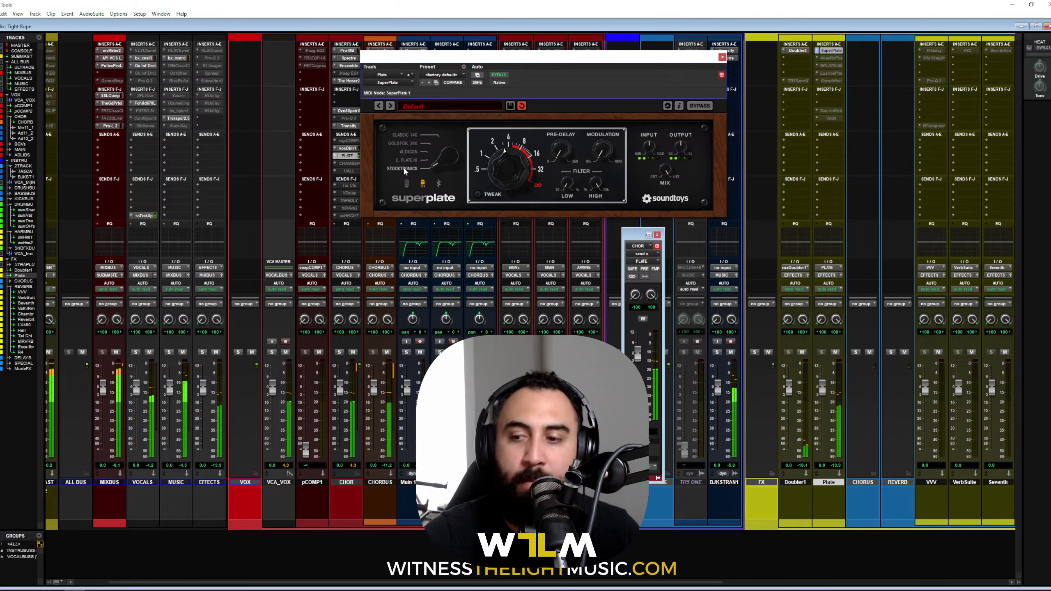
left_click(398, 144)
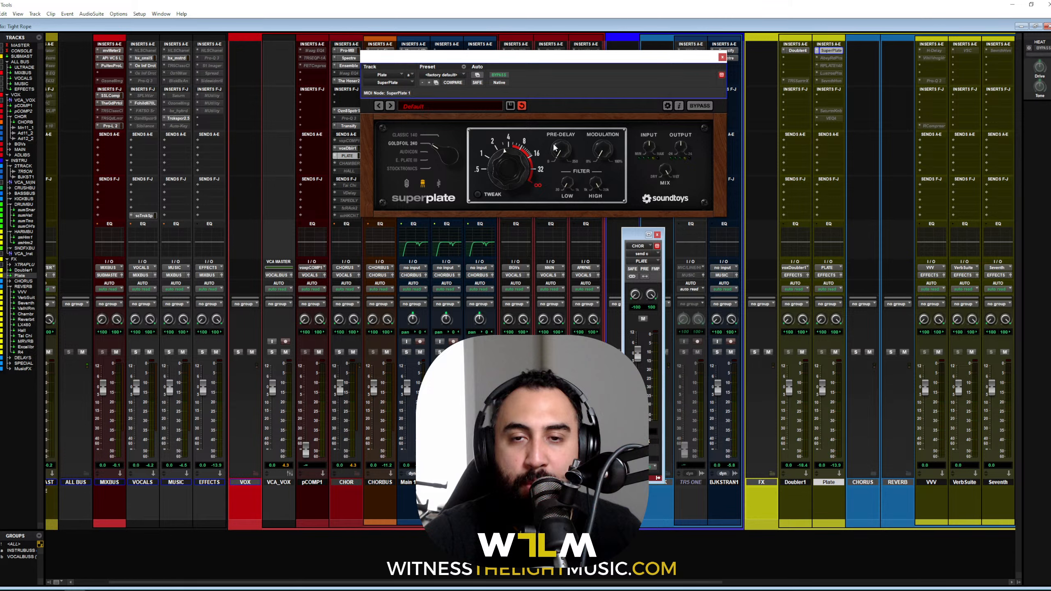
left_click(182, 352)
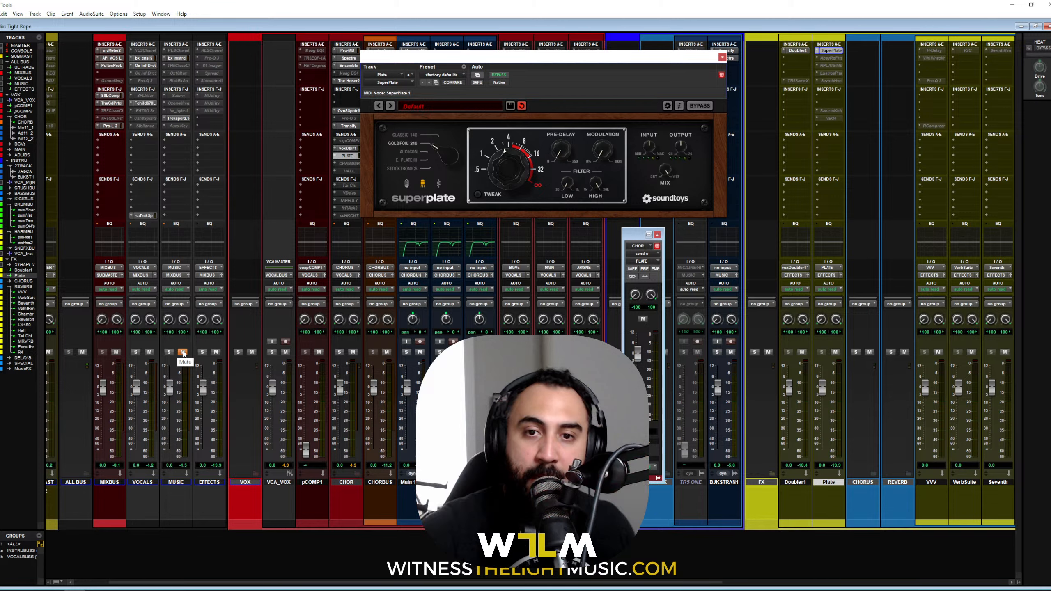
key("space")
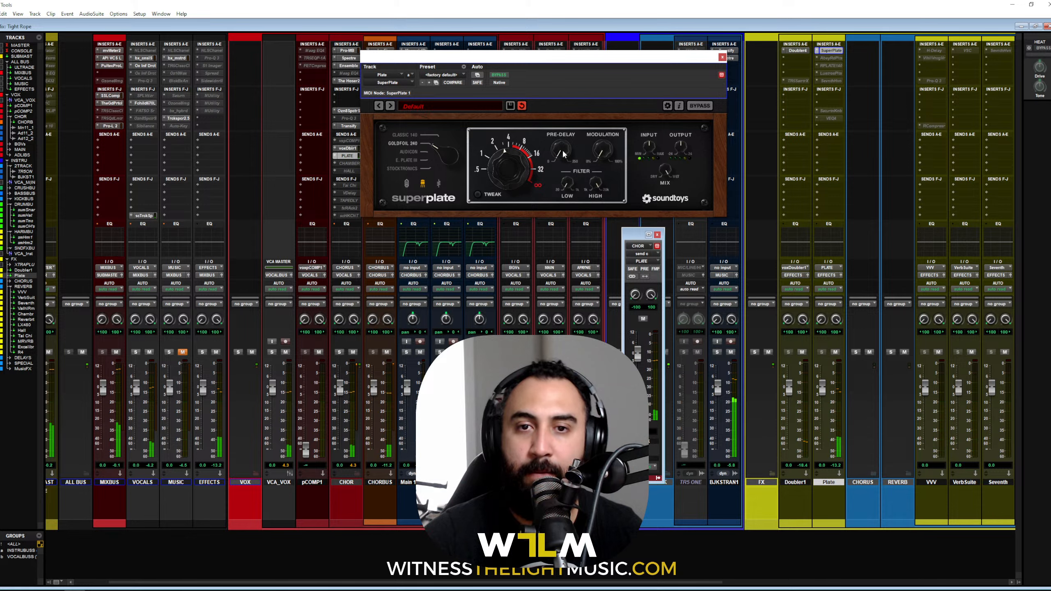
Step: Raise SuperPlate's pre-delay up from zero, then ease it back down slightly
left_click_drag(564, 147, 564, 126)
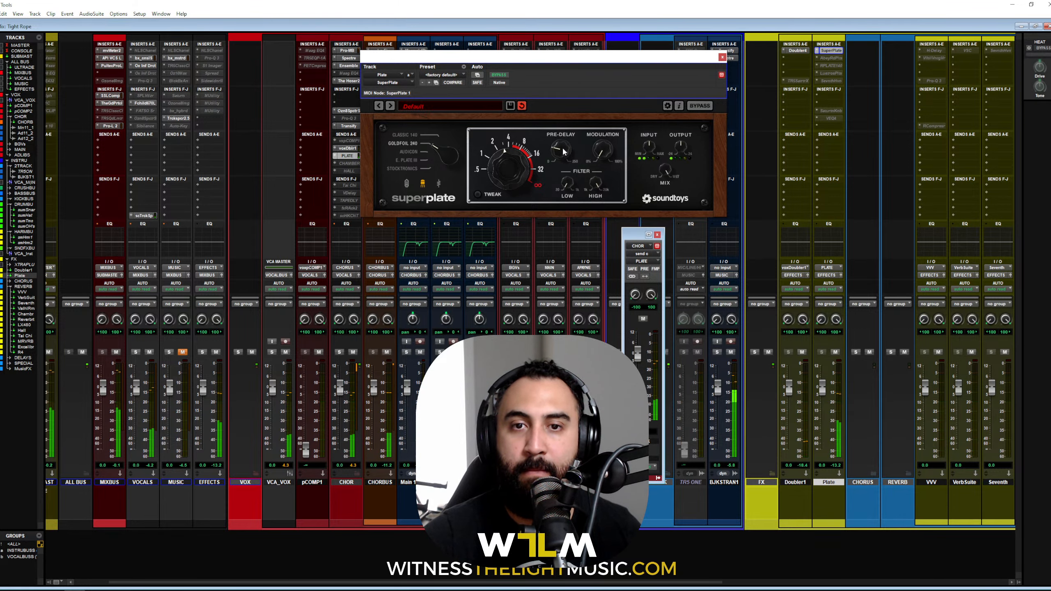
left_click_drag(565, 151, 561, 113)
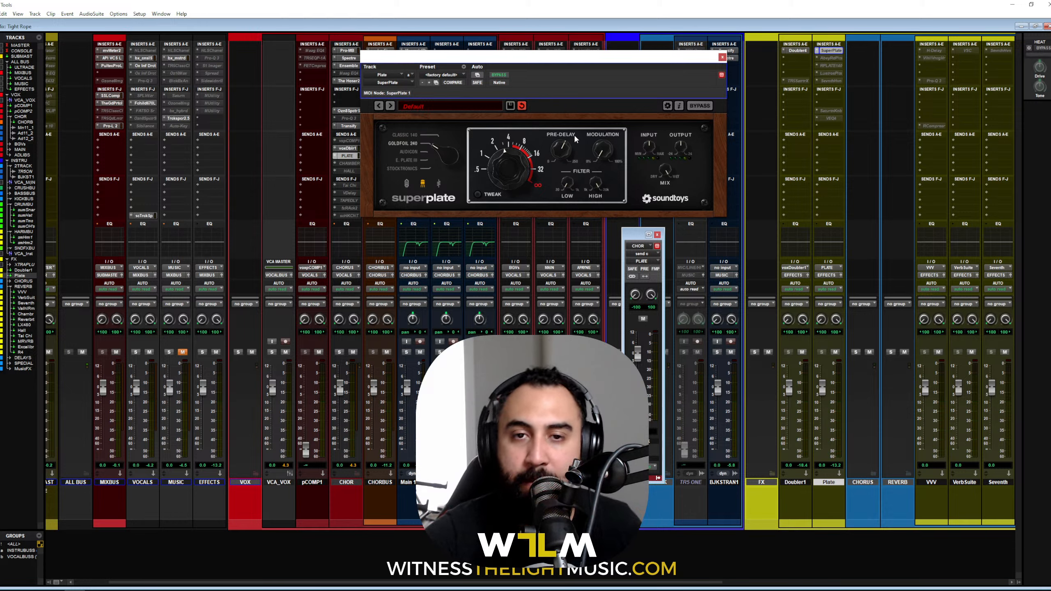
mouse_move(567, 136)
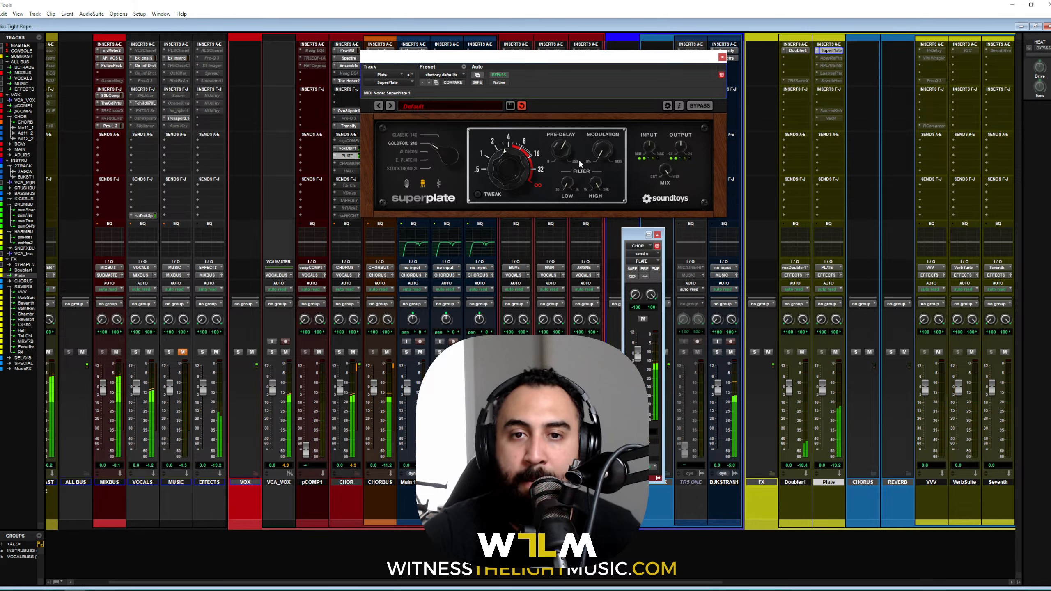
left_click_drag(563, 150, 564, 151)
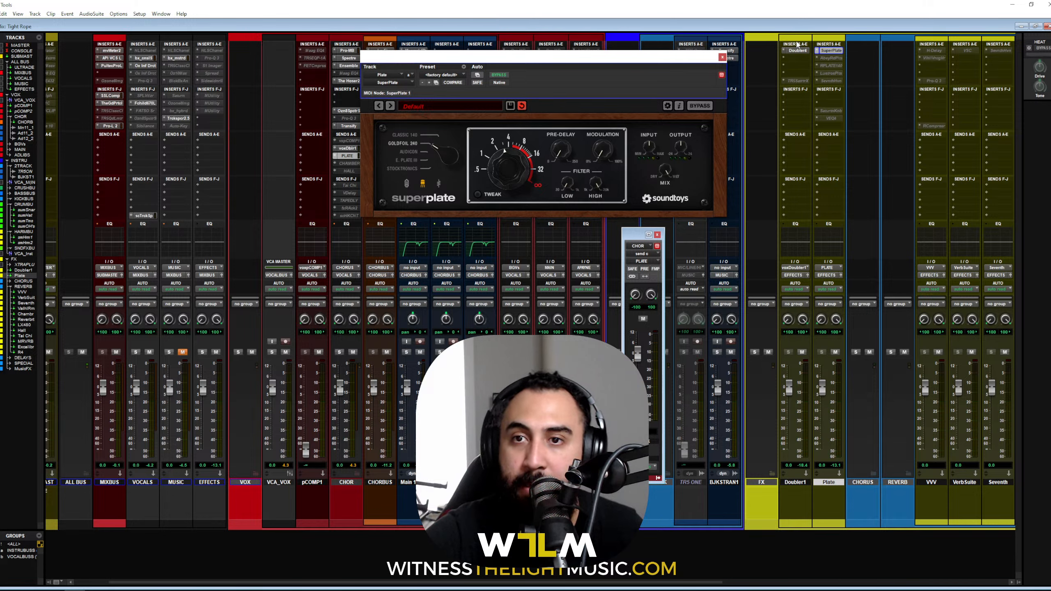
left_click(830, 51)
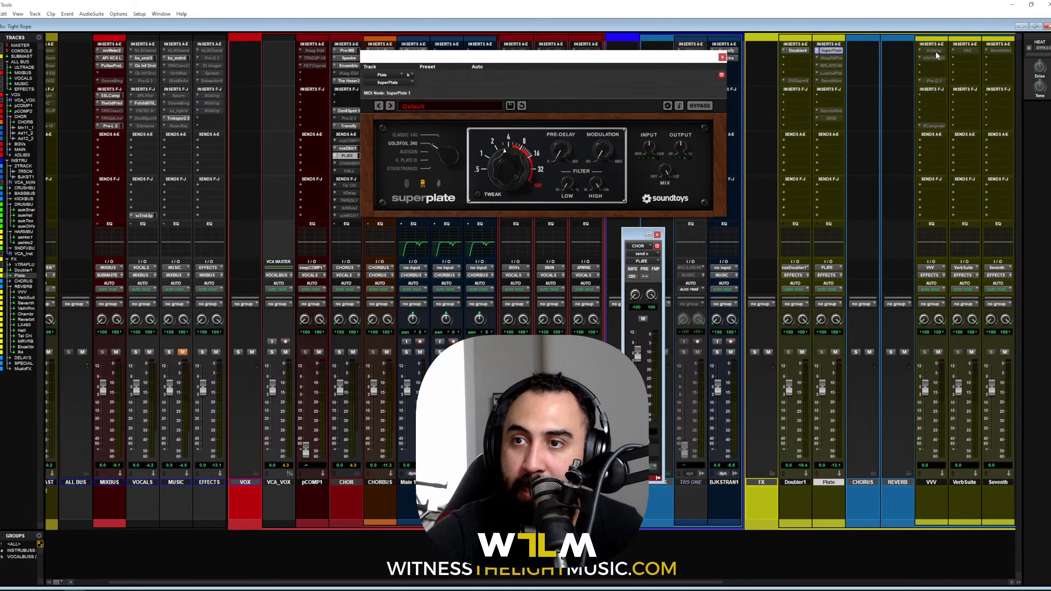
Step: Move H-Delay from the VVV insert to Plate insert A, ahead of SuperPlate, with ping-pong turned off
left_click_drag(937, 55, 831, 53)
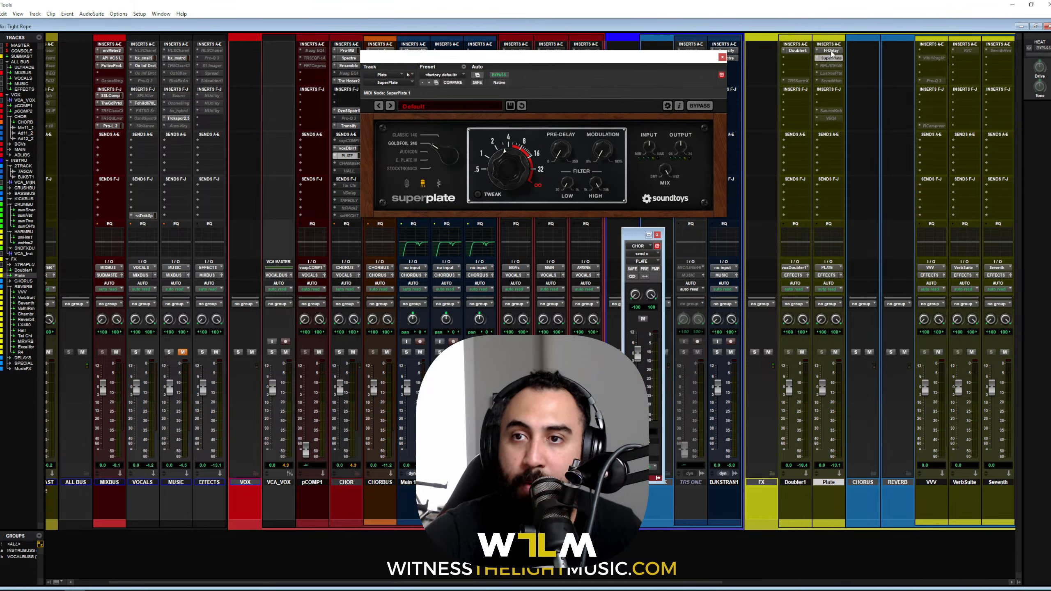
left_click(831, 51)
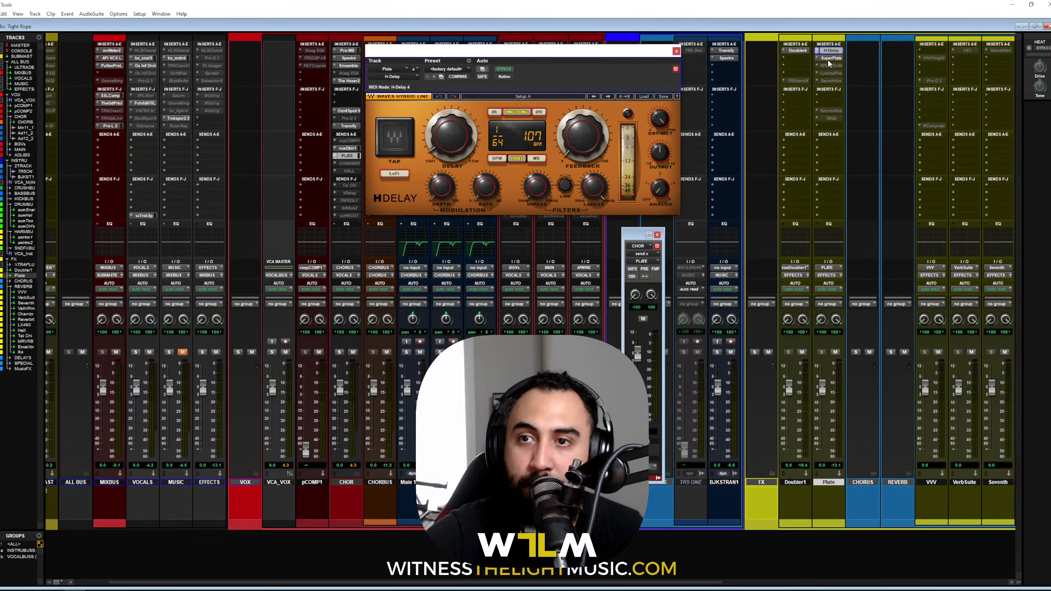
left_click(517, 112)
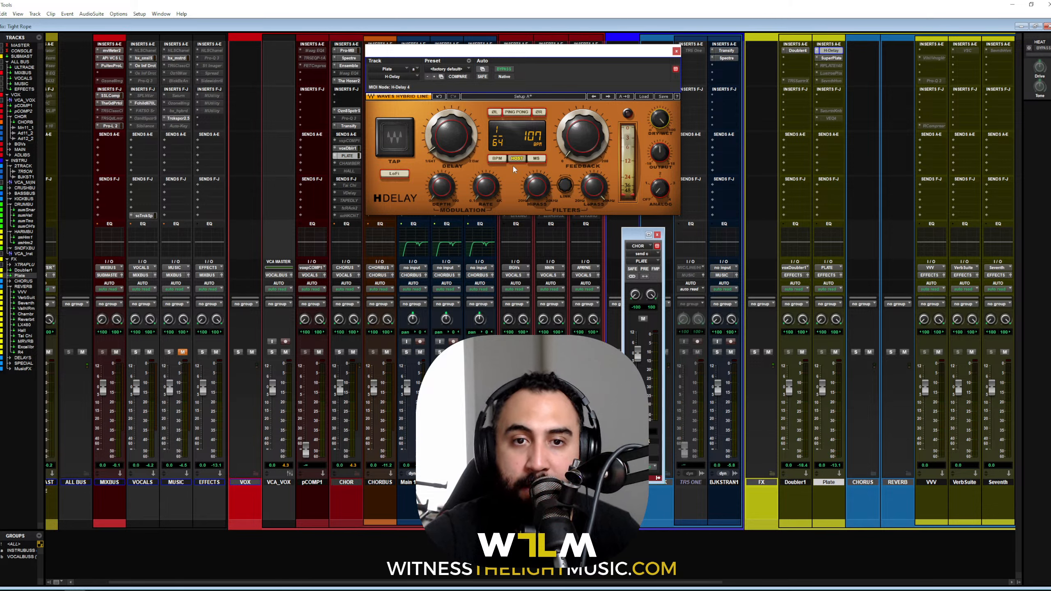
Step: Audition the delay during playback and shorten its delay time to a 1/32 value
key("space")
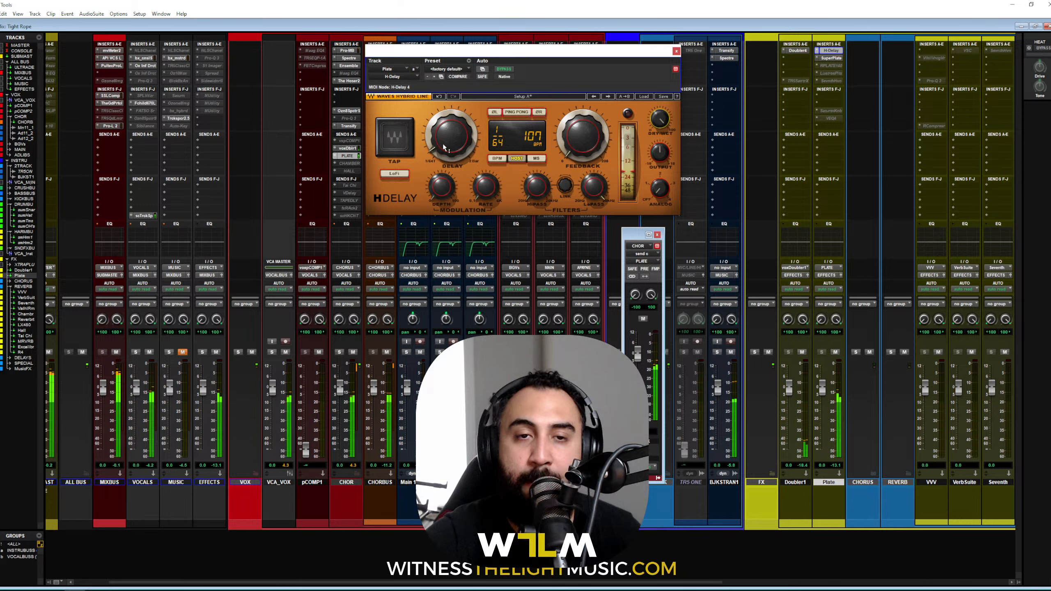
left_click_drag(444, 147, 444, 136)
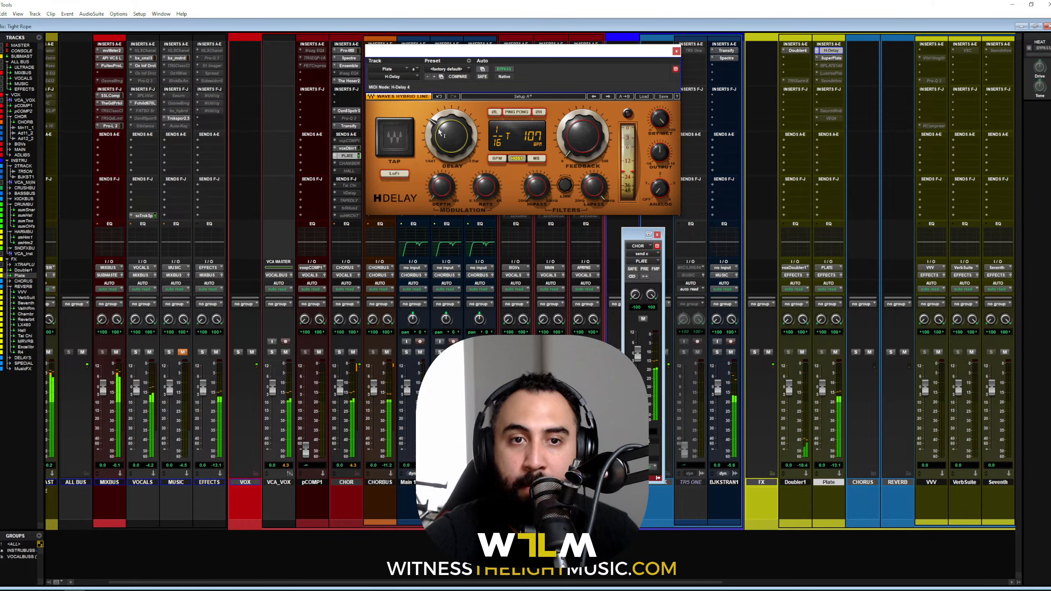
left_click_drag(441, 133, 441, 131)
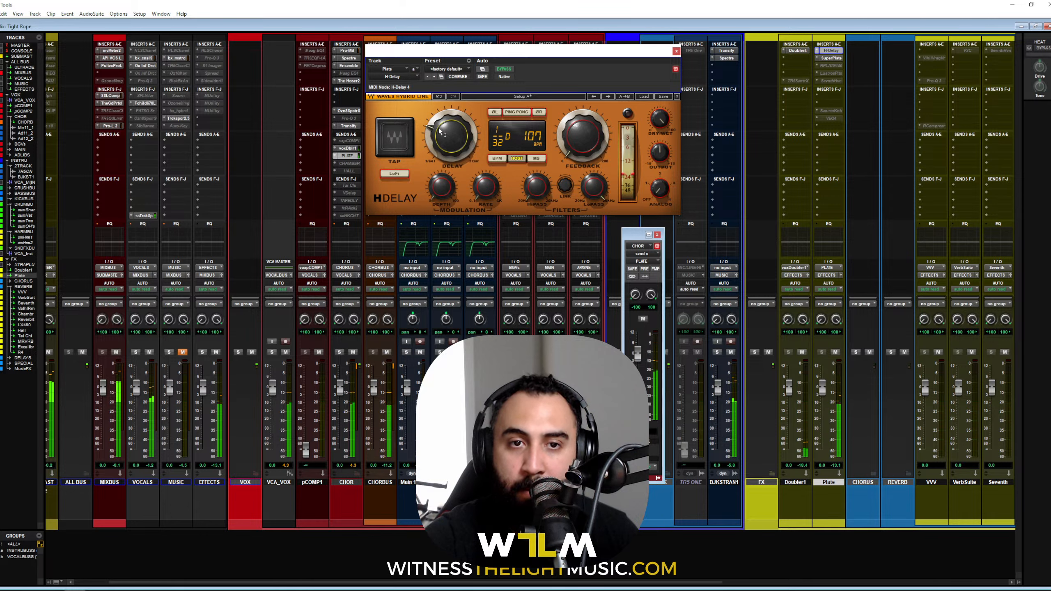
scroll(439, 128, "down", 1)
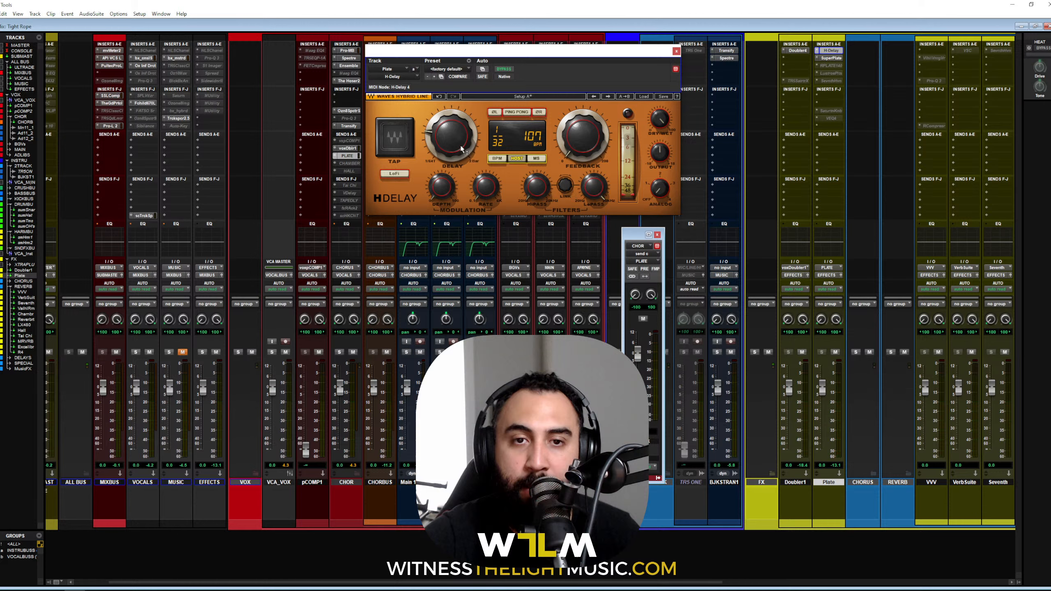
key("space")
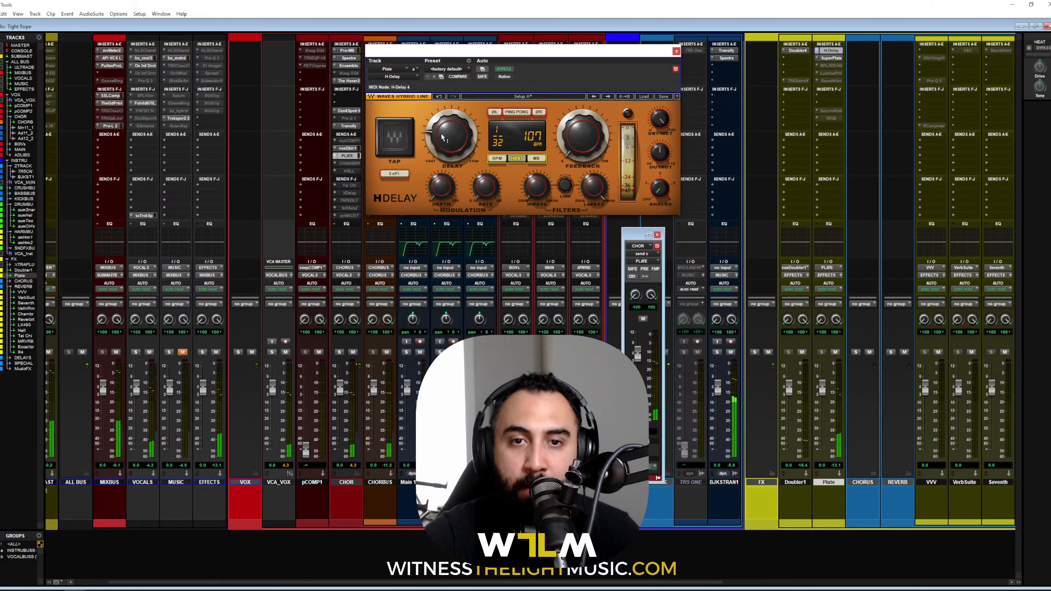
left_click_drag(463, 150, 463, 153)
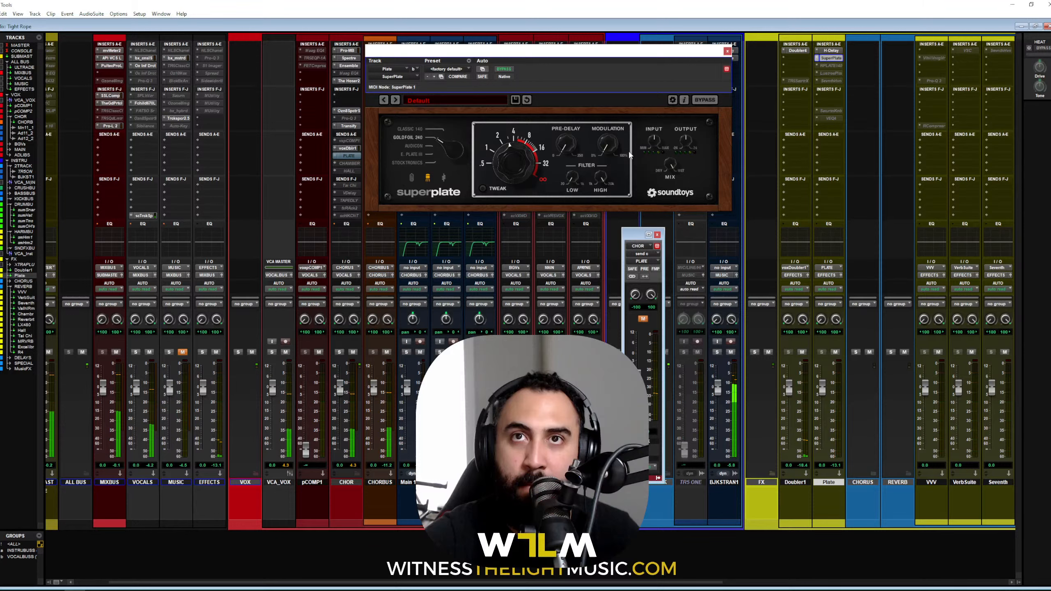
Step: Unmute the CHOR send to the Plate aux and play back to hear the reverb
left_click(642, 318)
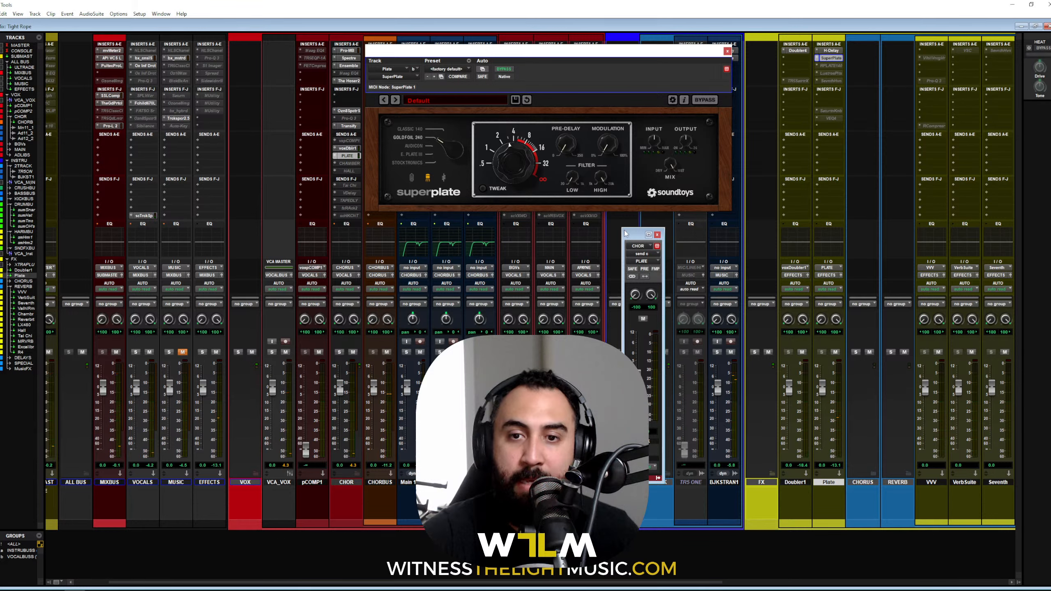
left_click_drag(626, 233, 620, 231)
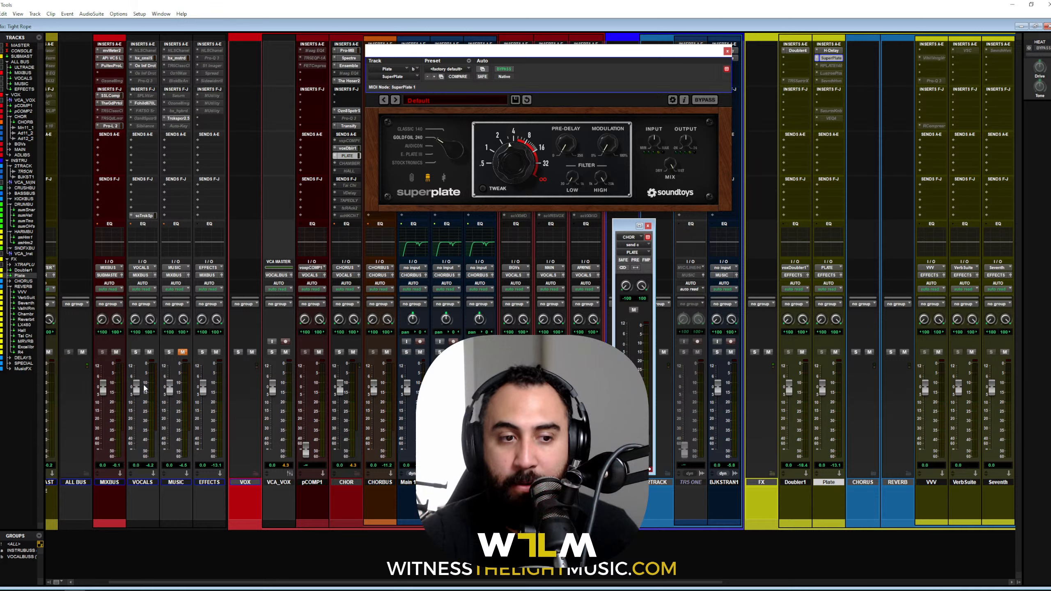
key("space")
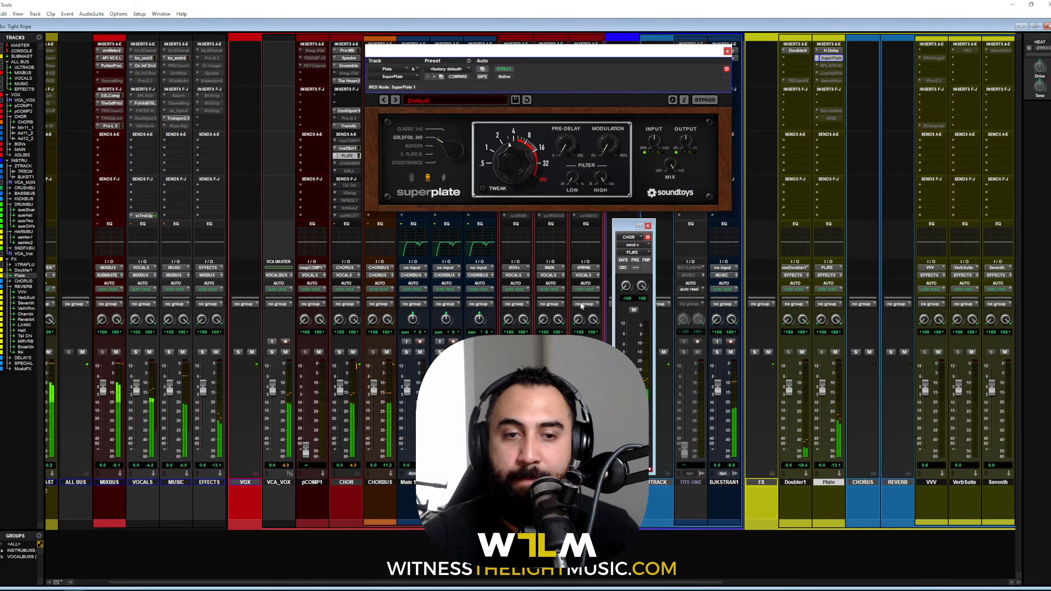
scroll(72, 137, "left", 2)
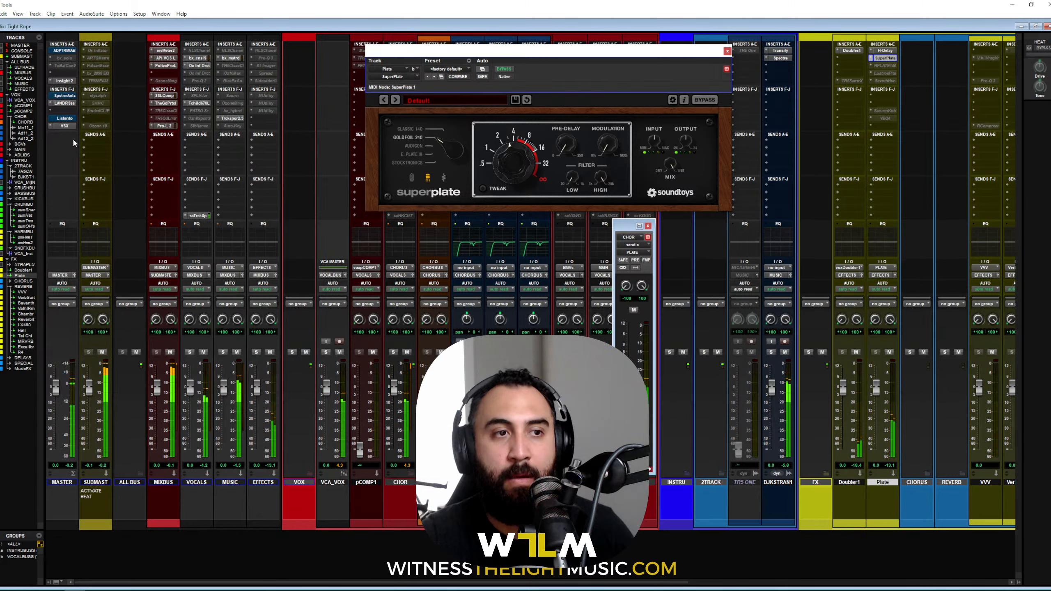